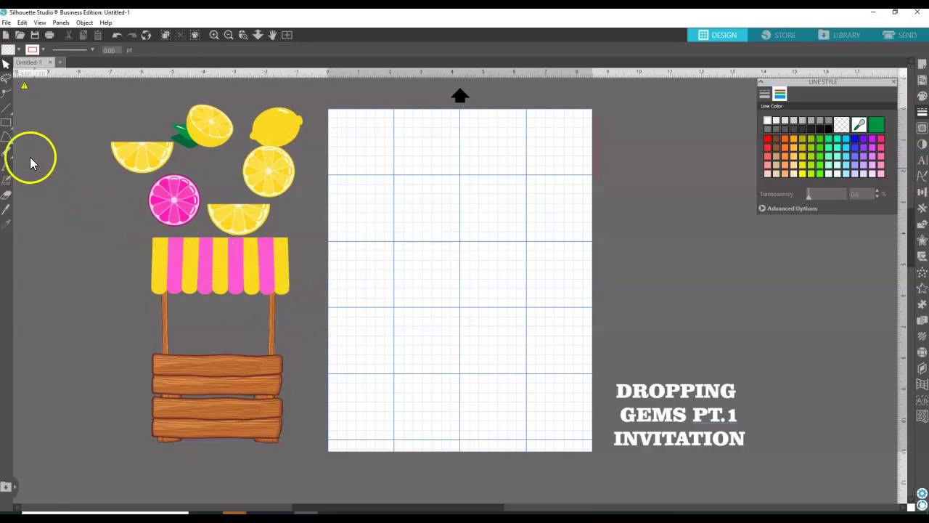
Draw a rectangle near the page centre with the Rectangle tool.
click(18, 124)
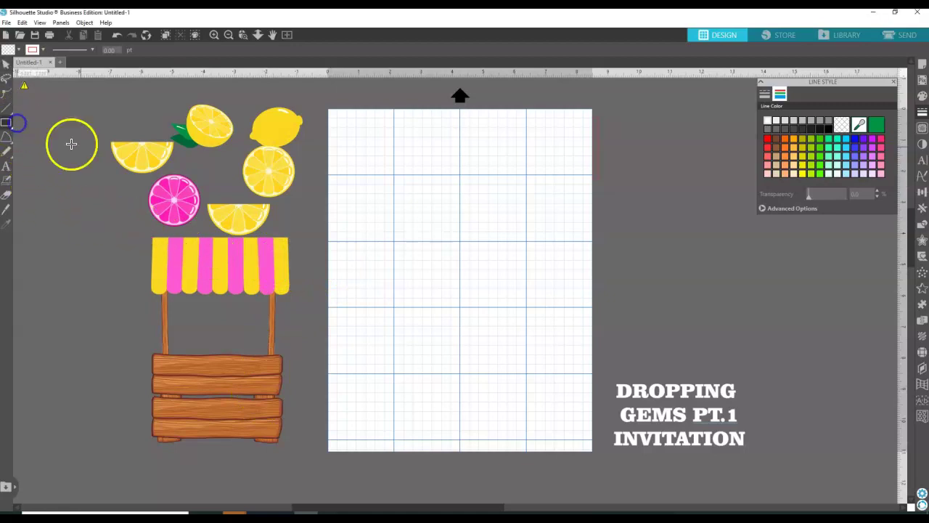
drag(374, 159, 511, 374)
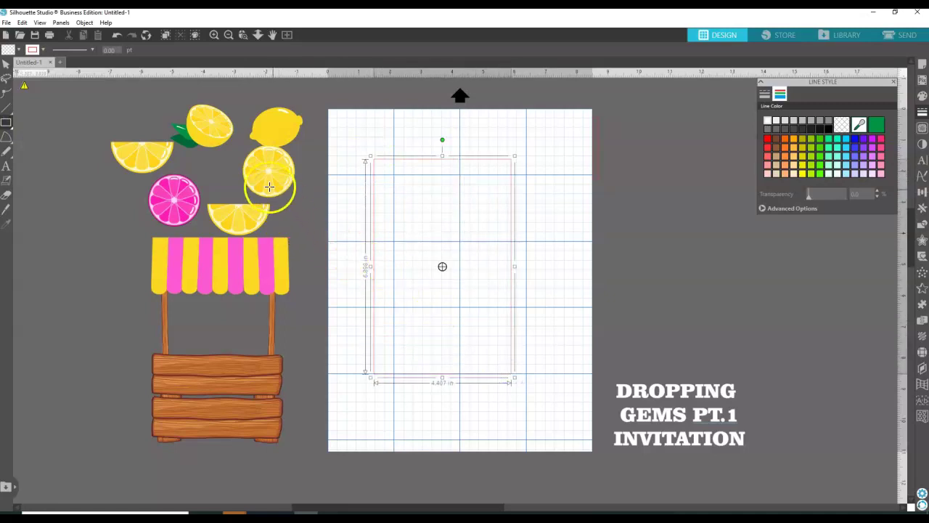
click(5, 63)
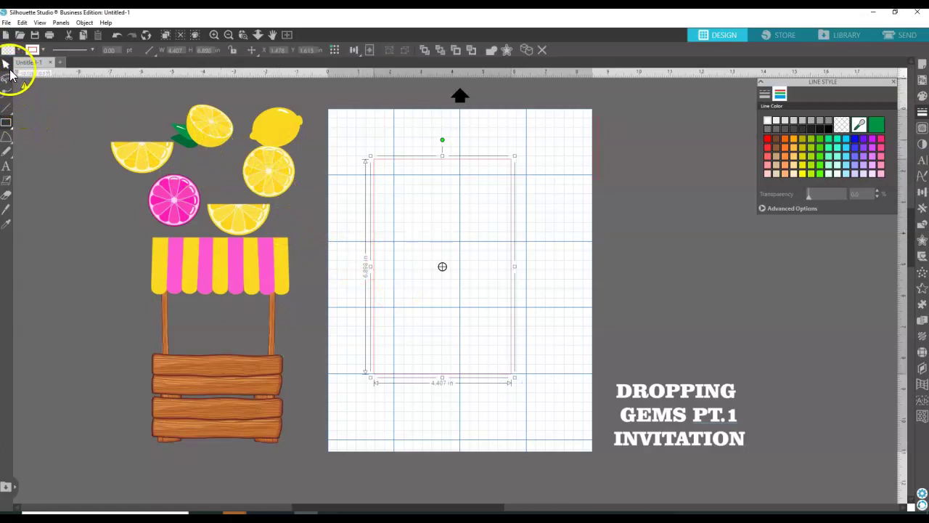
click(404, 157)
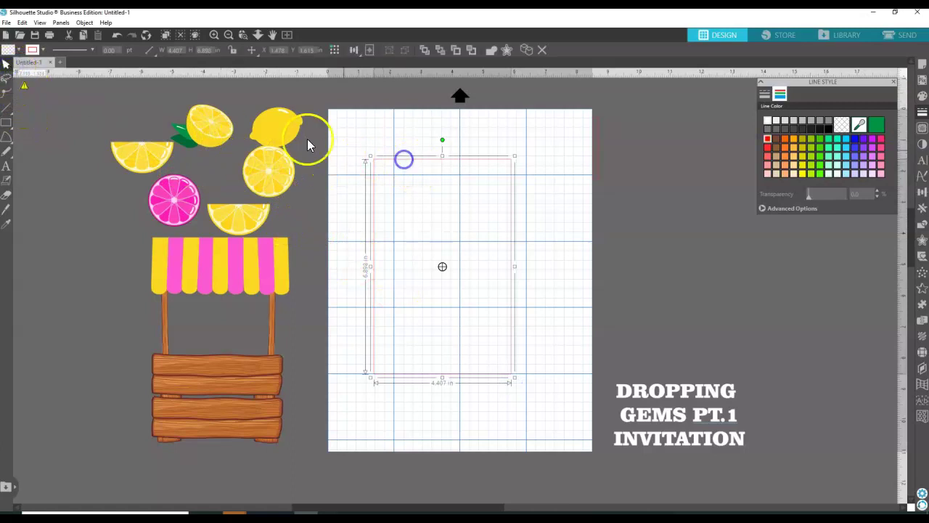
Size the rectangle to 4.407 × 6.898 in and give its outline a light blue colour.
click(177, 49)
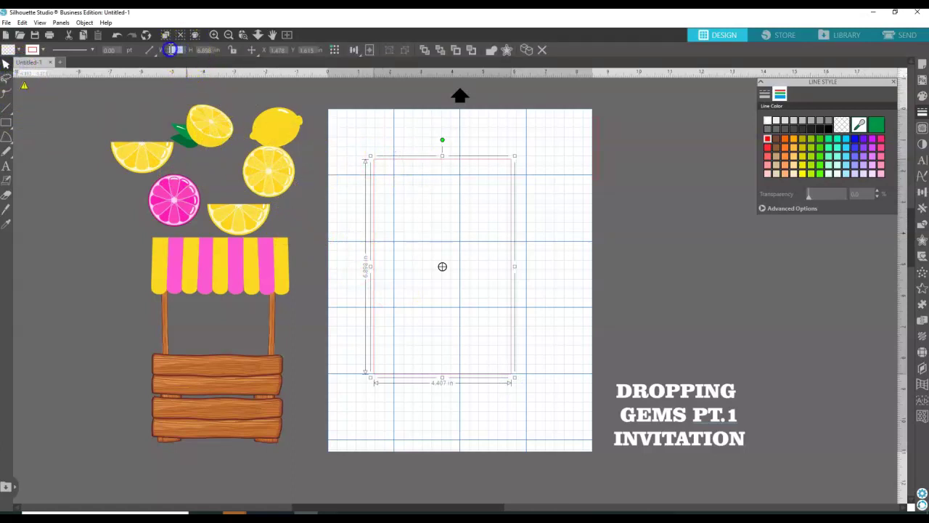
drag(176, 48, 197, 47)
click(210, 49)
text(7)
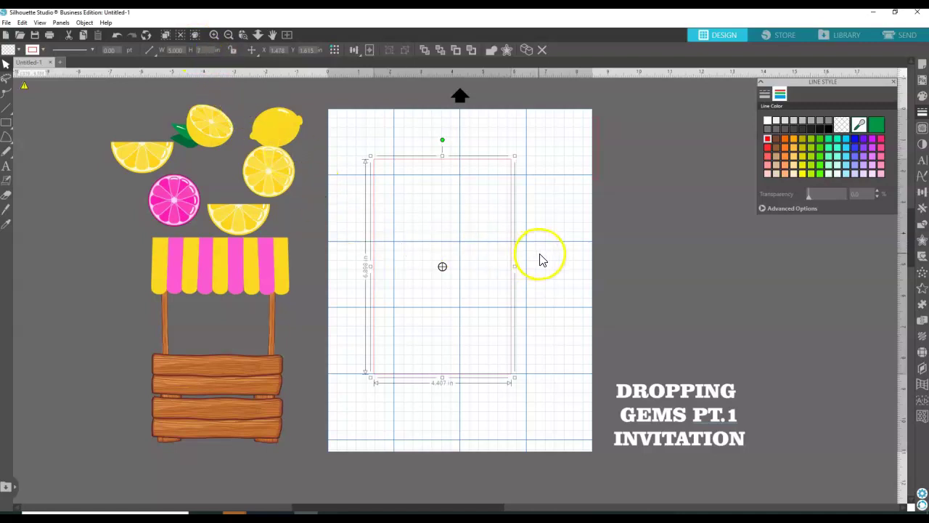
click(540, 258)
click(445, 159)
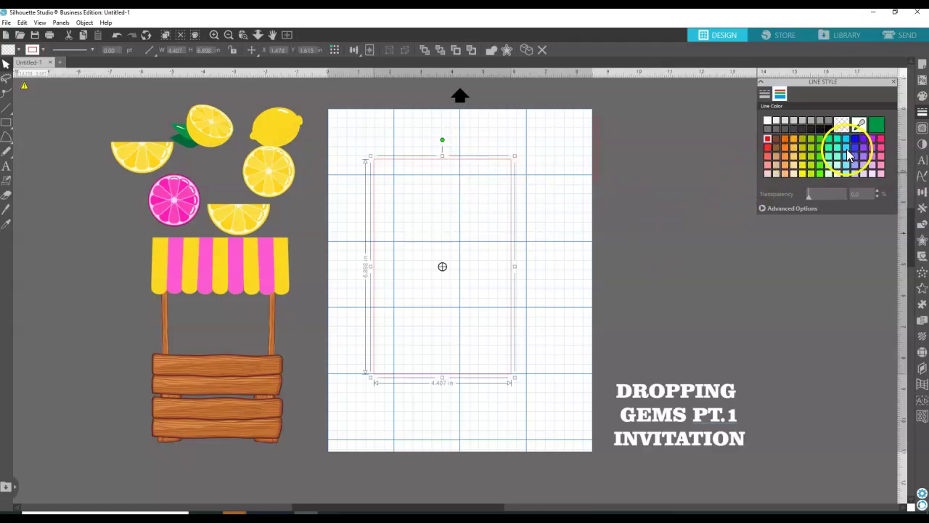
click(846, 149)
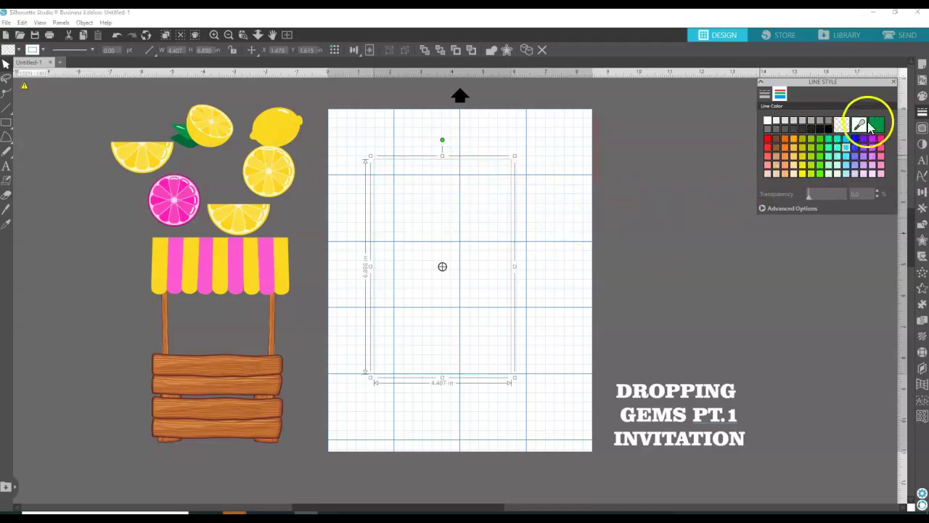
click(922, 95)
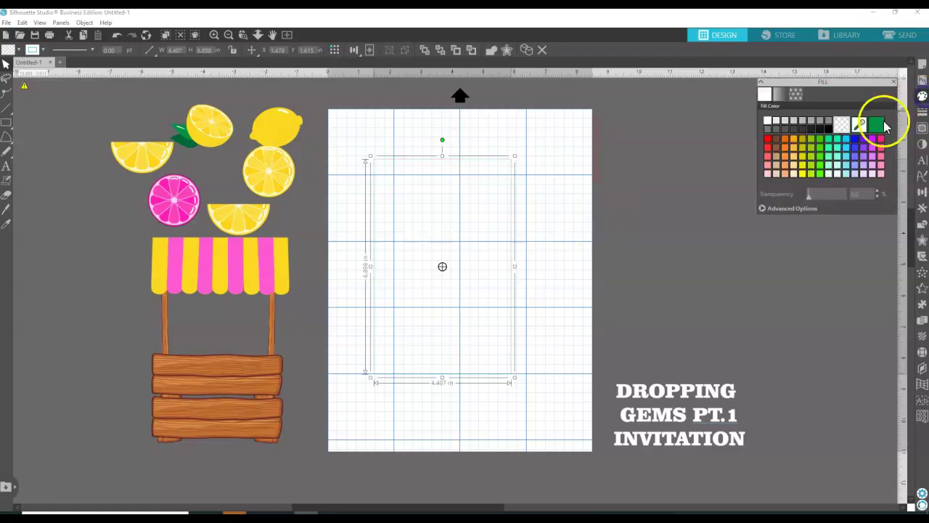
Fill the rectangle with a cyan swatch, then fine-tune it to light aqua on the advanced spectrum.
click(847, 147)
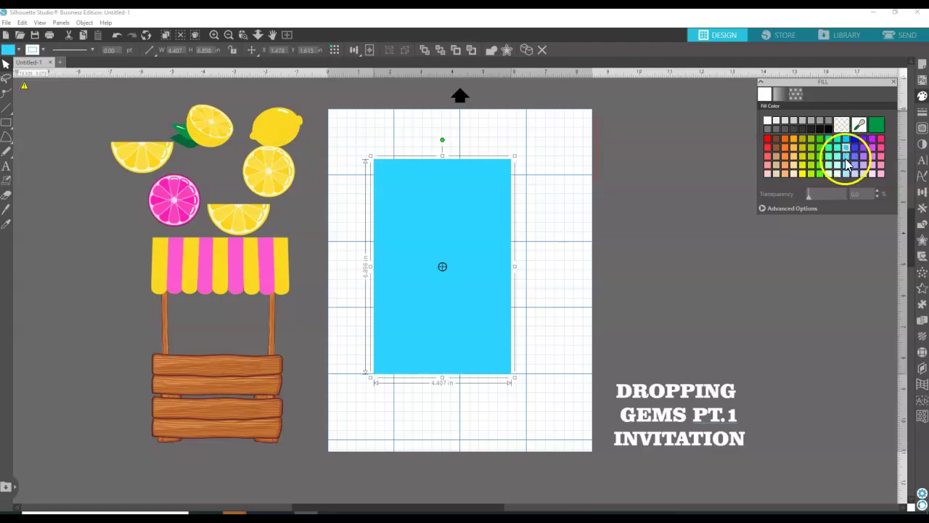
click(847, 168)
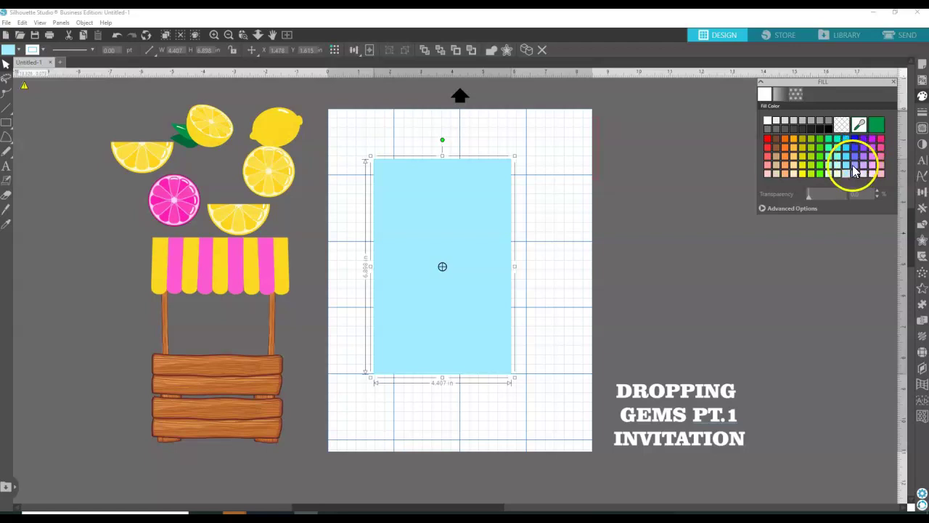
click(847, 155)
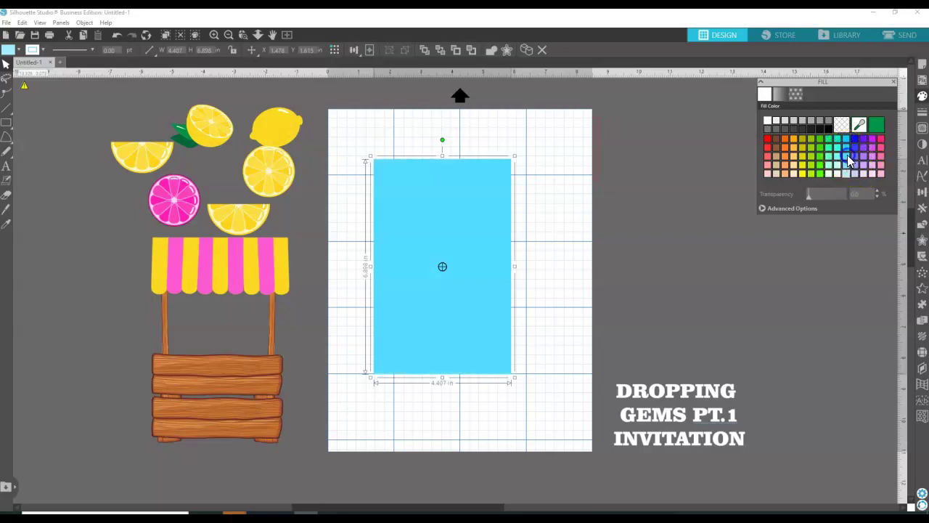
click(792, 208)
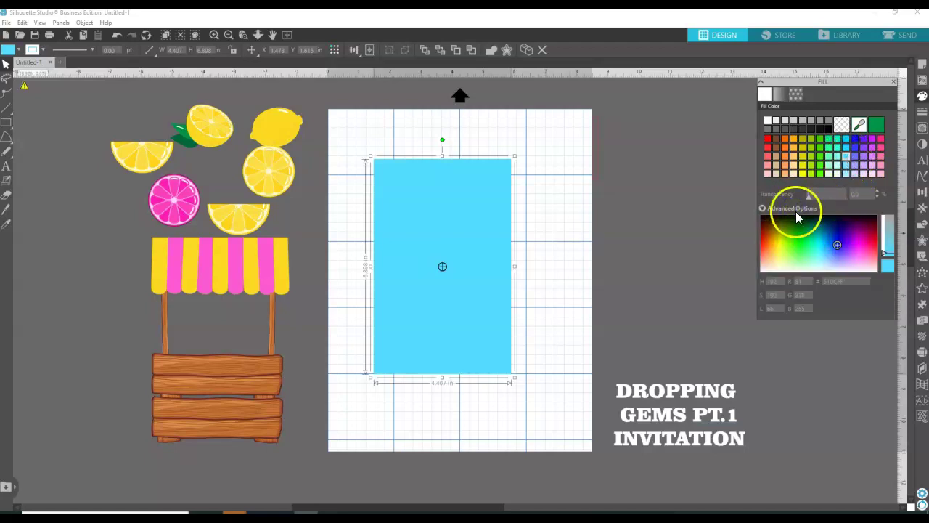
mouse_move(879, 252)
mouse_down()
mouse_move(890, 257)
mouse_move(883, 248)
mouse_up()
drag(822, 253, 823, 254)
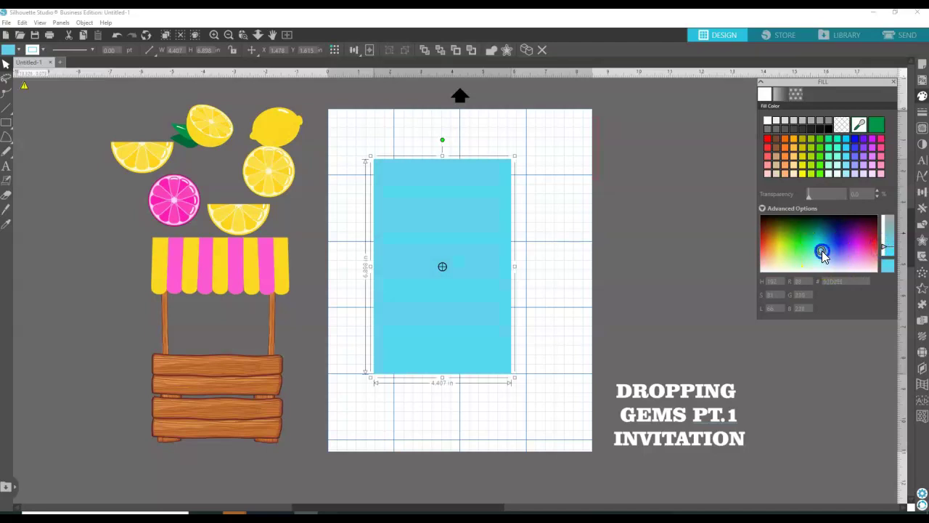
click(883, 248)
click(823, 249)
click(820, 251)
click(535, 209)
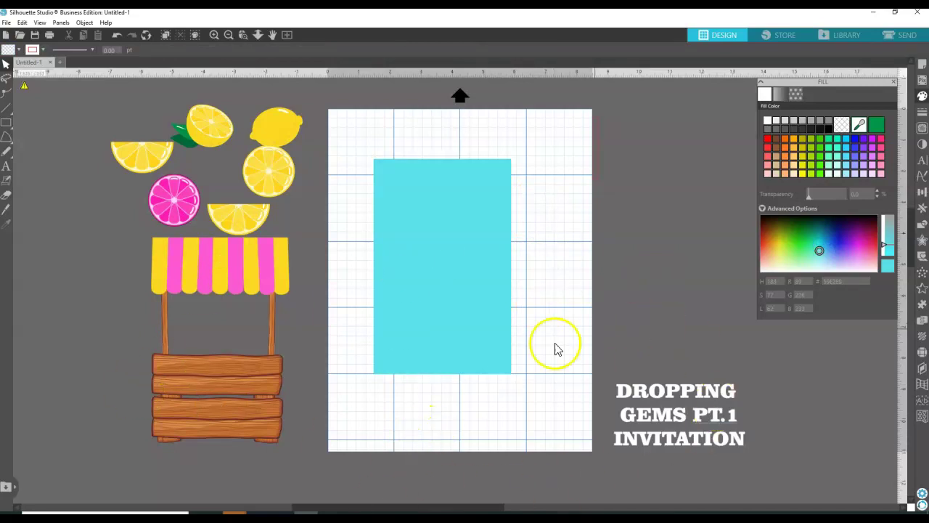
Bring the lemonade stand to front on the card, enlarge it to 3.418 × 5.096 in, and lower the grapefruit slice.
click(263, 274)
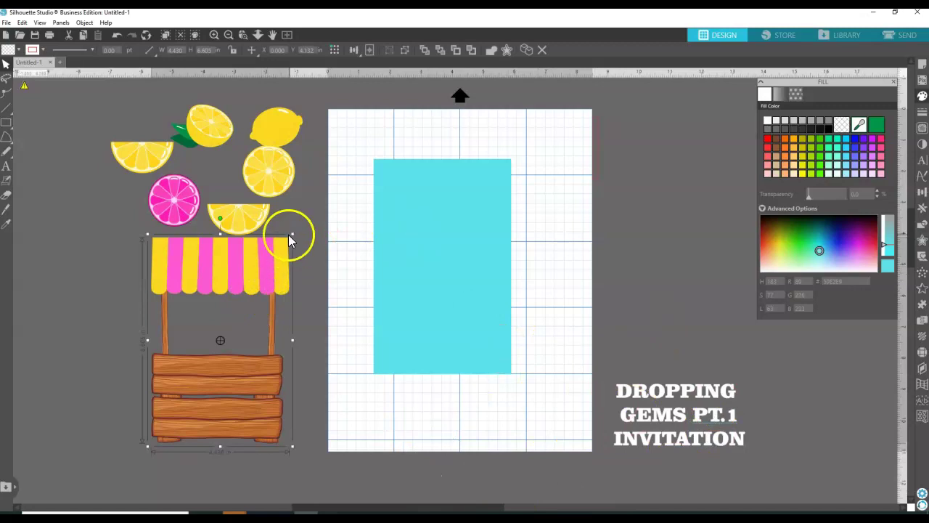
drag(293, 235, 222, 283)
drag(234, 315, 336, 292)
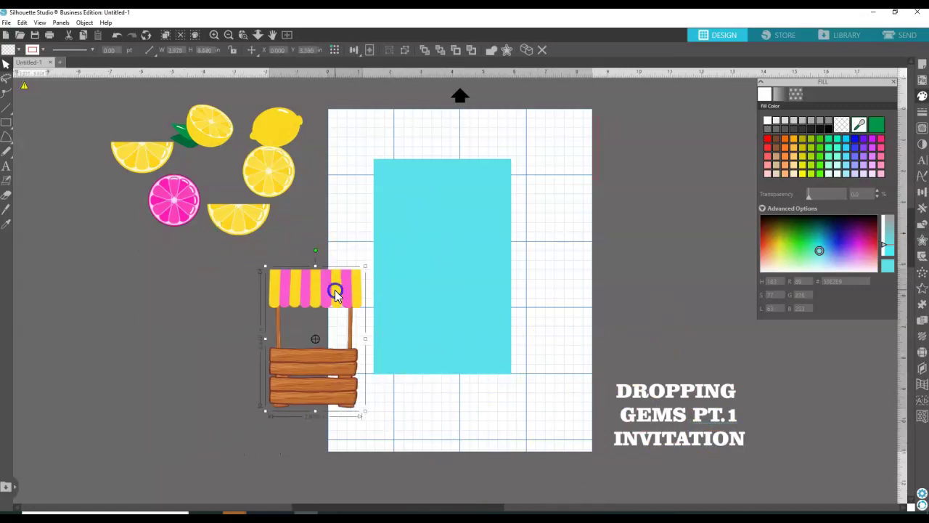
right_click(337, 293)
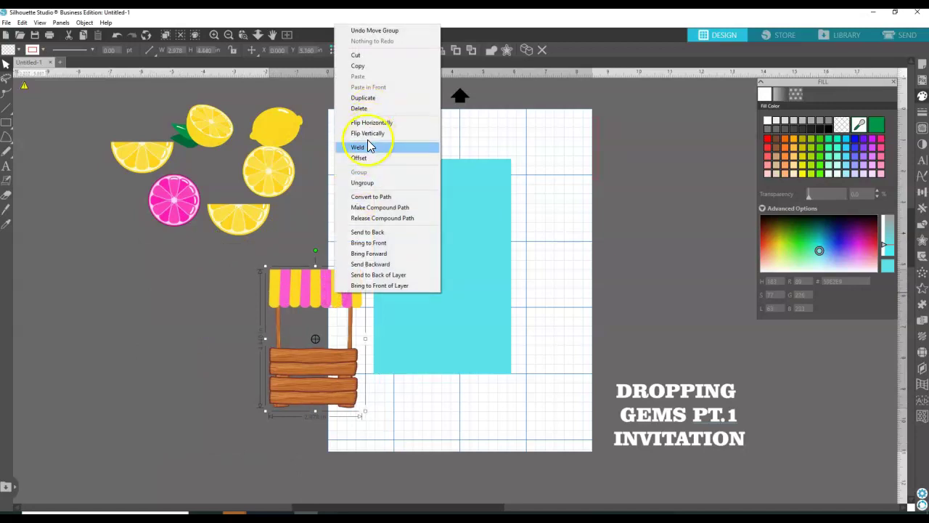
click(368, 243)
drag(339, 296, 466, 220)
mouse_move(493, 337)
mouse_down()
mouse_move(504, 366)
mouse_move(481, 335)
mouse_up()
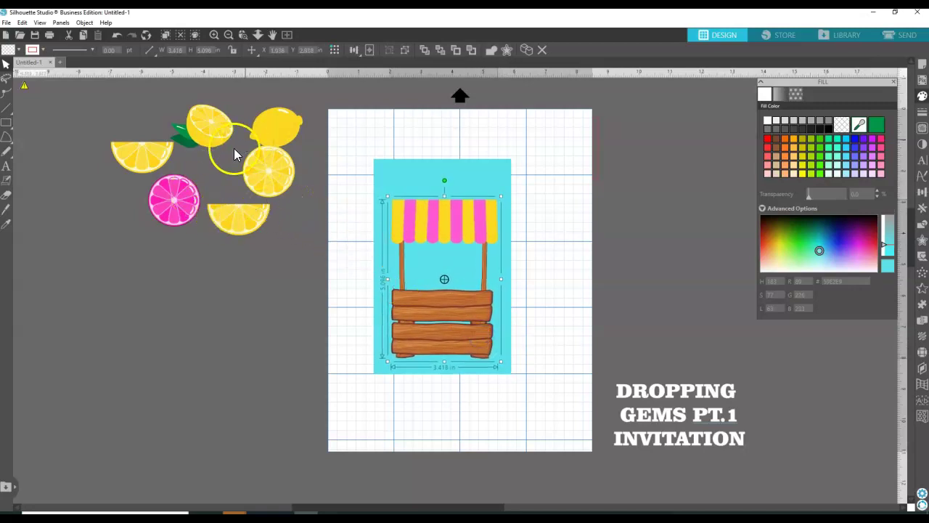
drag(180, 207, 228, 320)
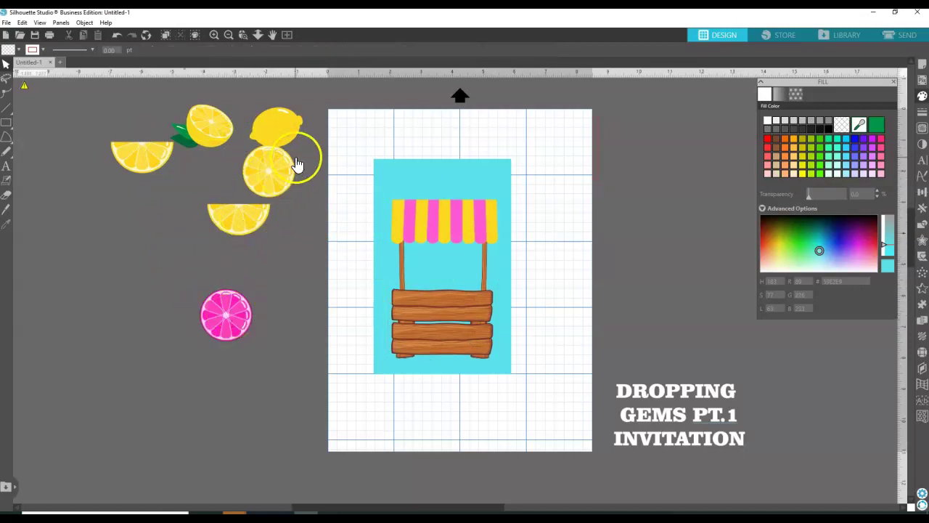
Move the leafy half lemon onto the card's lower left and adjust its stacking order.
click(218, 130)
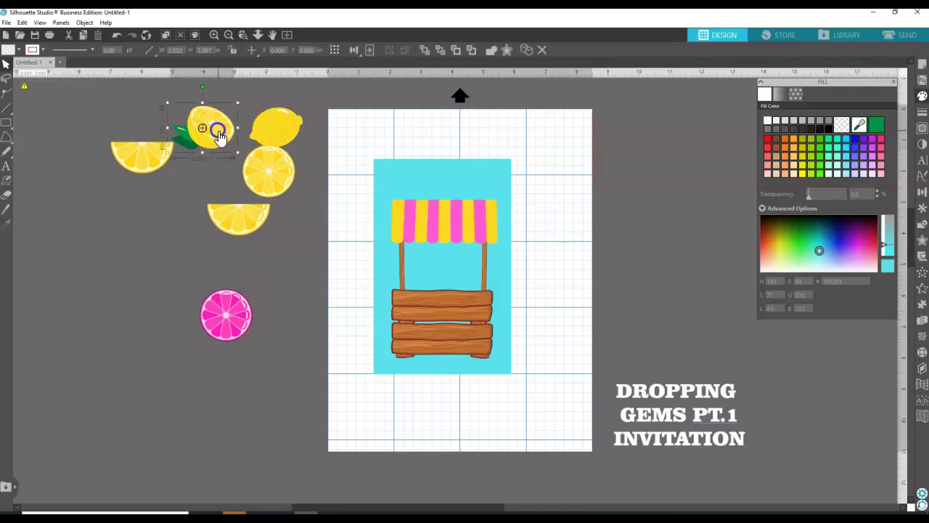
drag(218, 131, 366, 312)
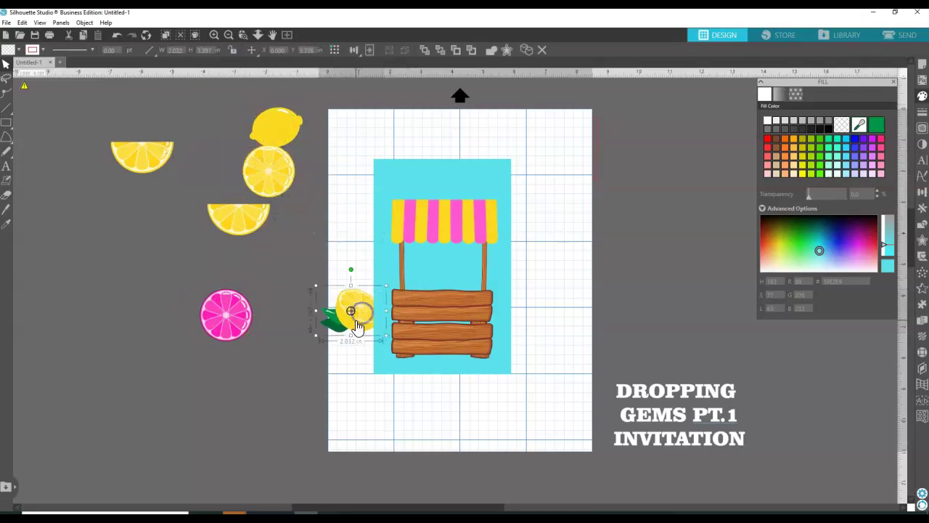
right_click(356, 315)
click(390, 270)
drag(351, 327, 370, 328)
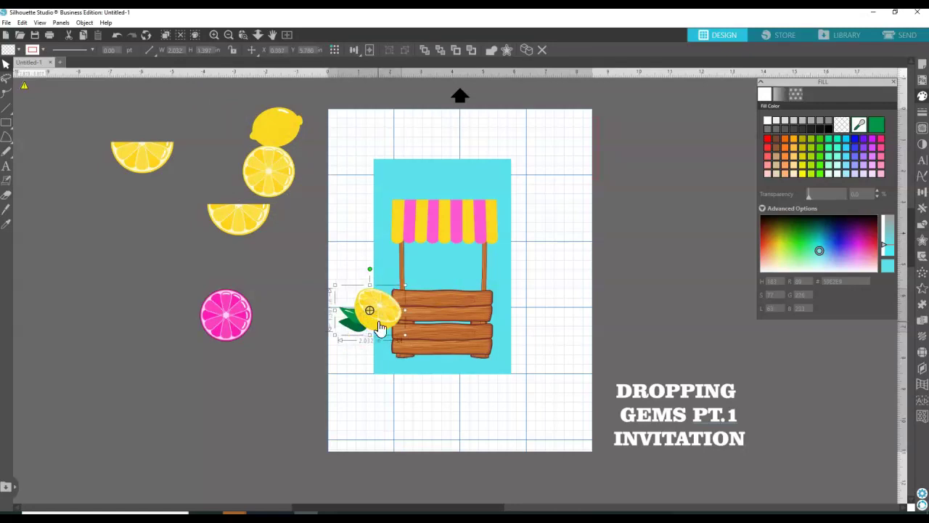
right_click(371, 327)
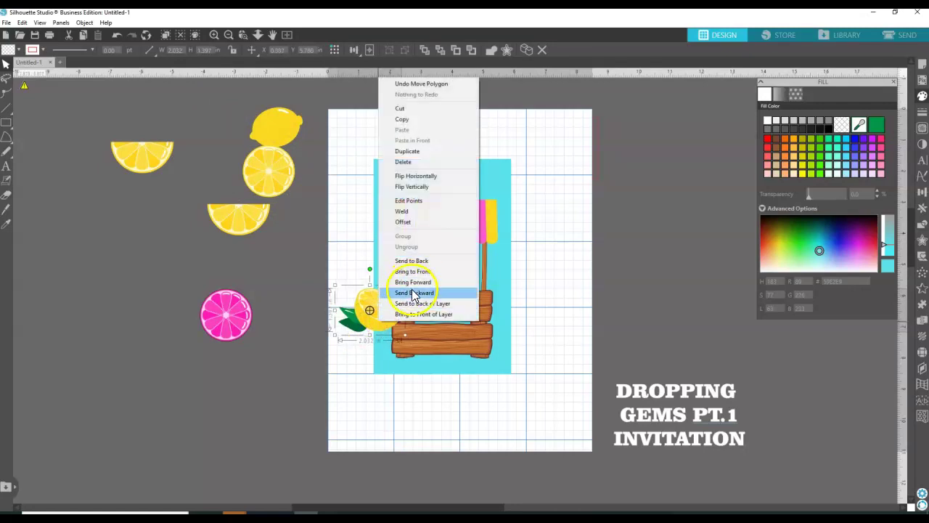
click(412, 294)
Shrink the lemon at the stand's lower-left corner, bring it in front, and select the second half-lemon slice.
drag(387, 321, 410, 380)
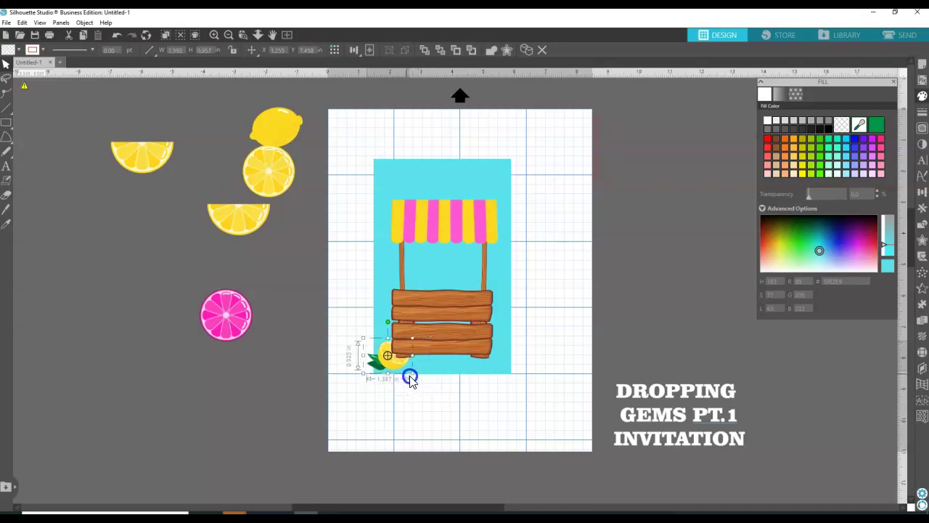
right_click(396, 367)
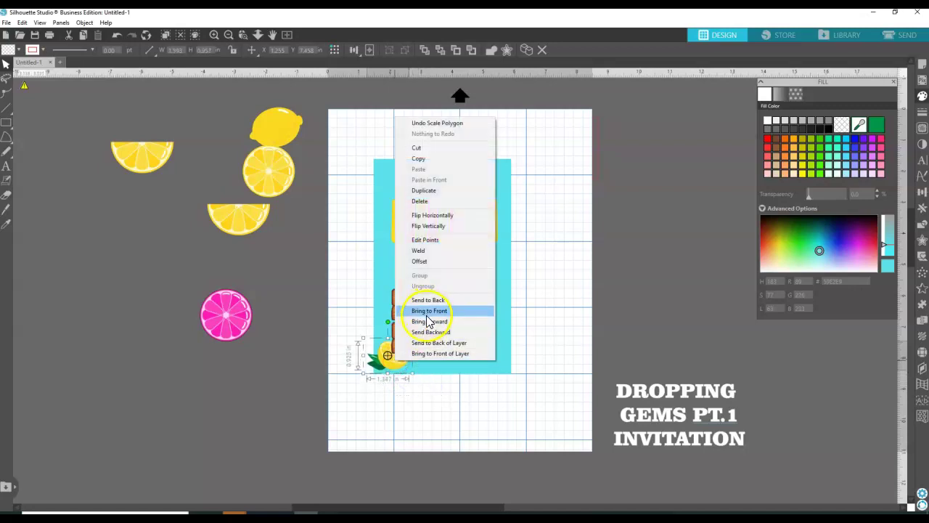
click(427, 315)
drag(400, 354, 434, 333)
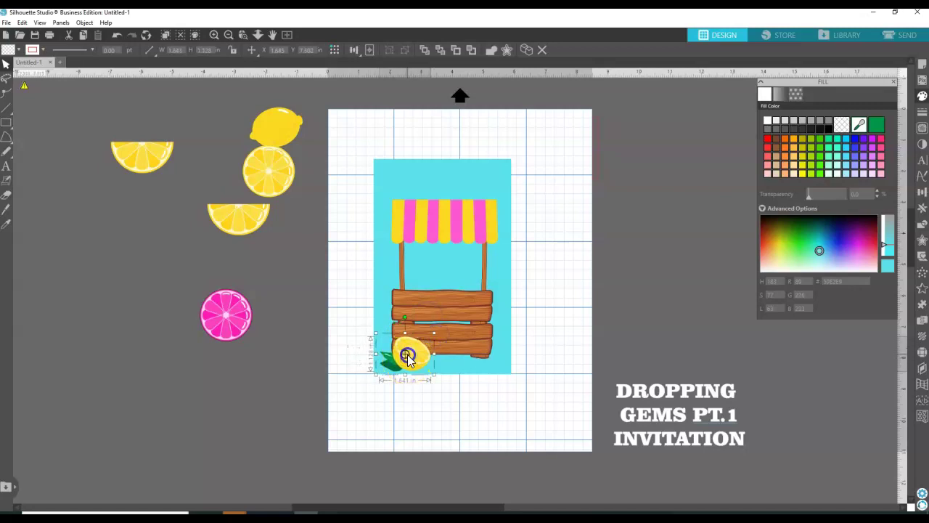
drag(408, 370, 407, 368)
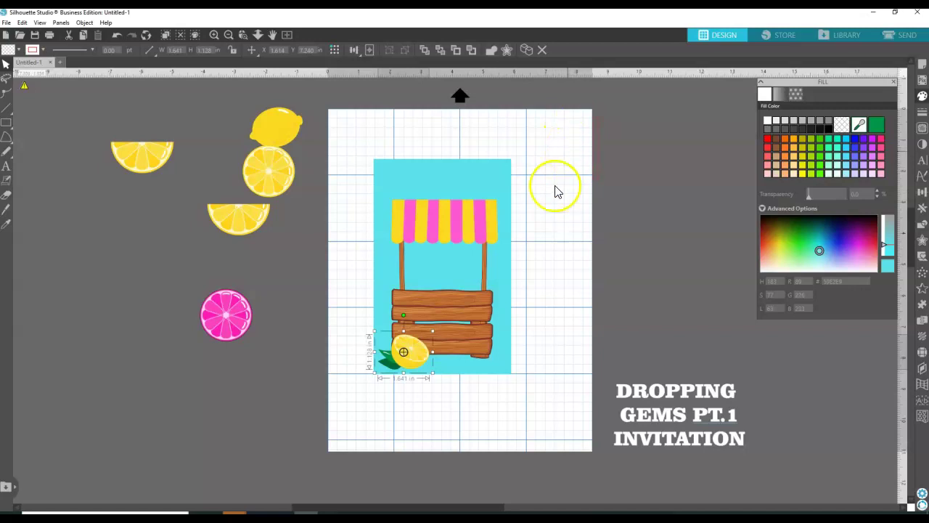
click(255, 260)
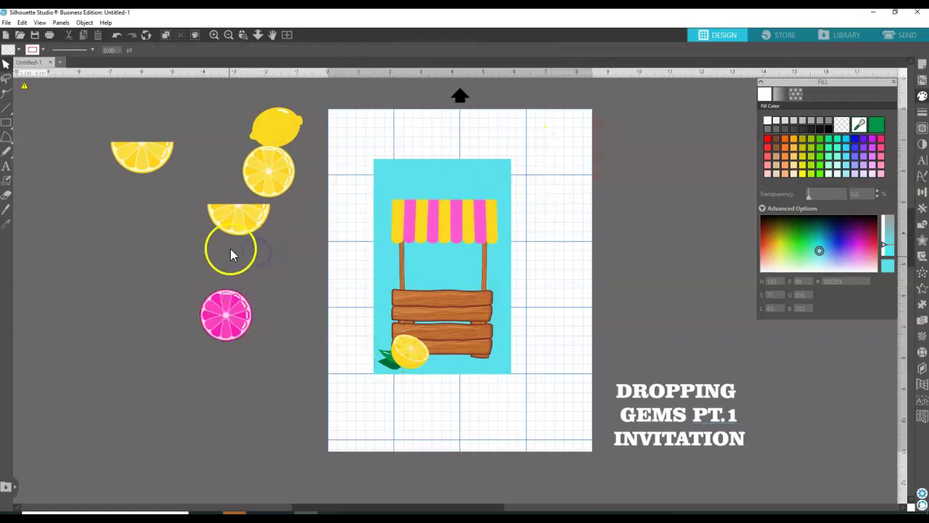
click(239, 228)
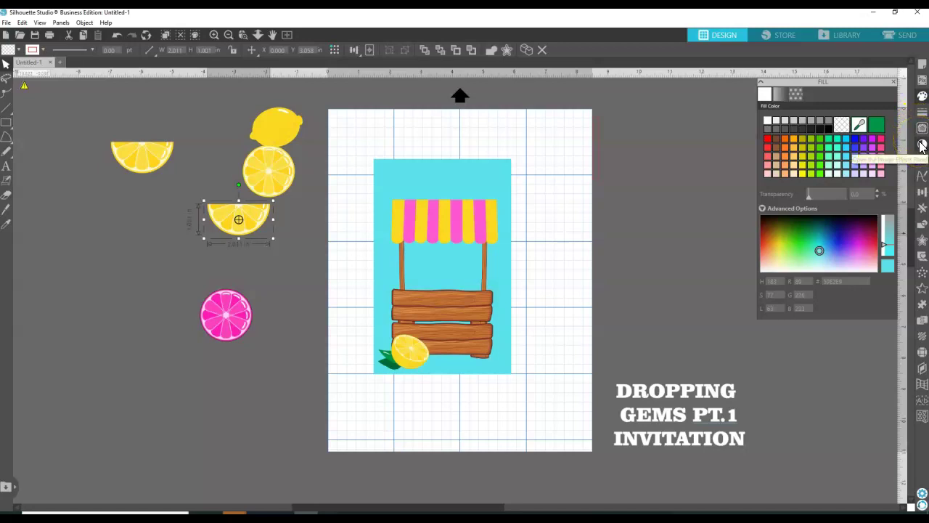
Apply the Colorize image effect and shift the hue until the half-lemon slice turns magenta pink.
click(922, 145)
click(864, 138)
click(781, 99)
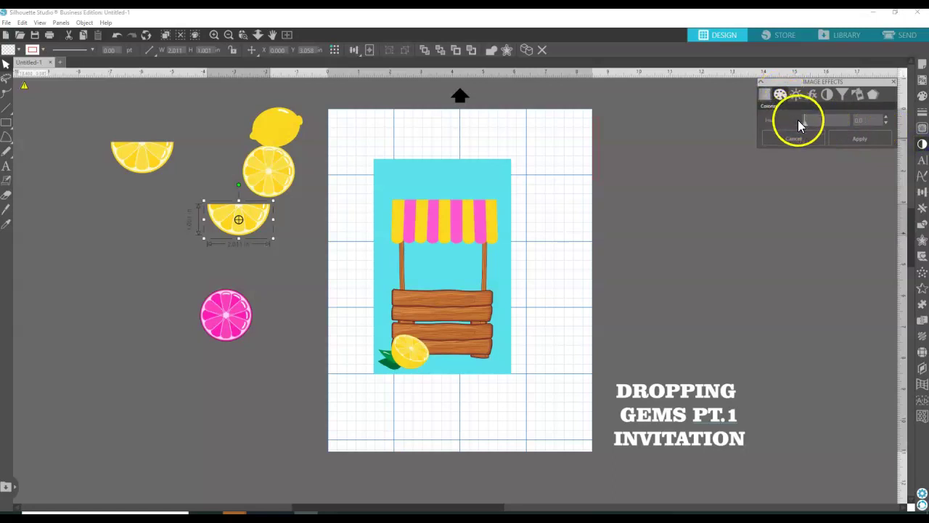
drag(807, 122, 831, 127)
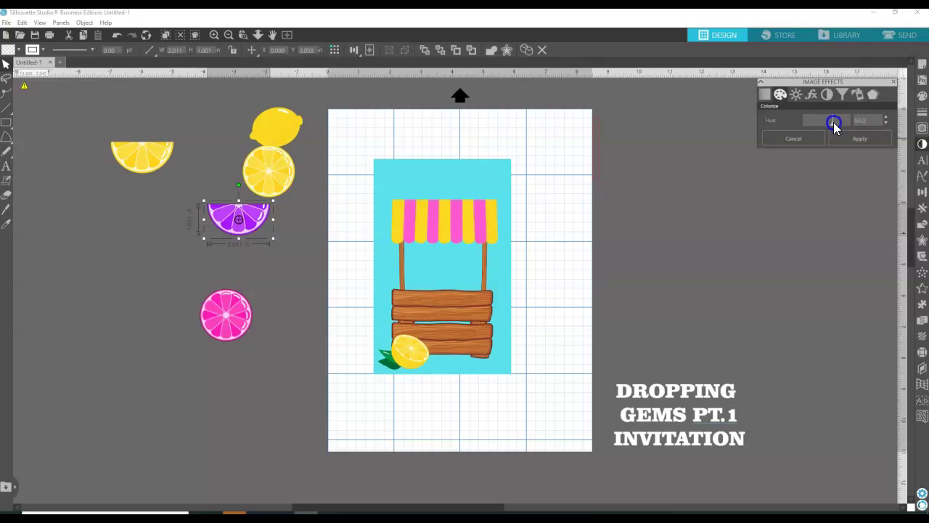
drag(835, 126, 837, 127)
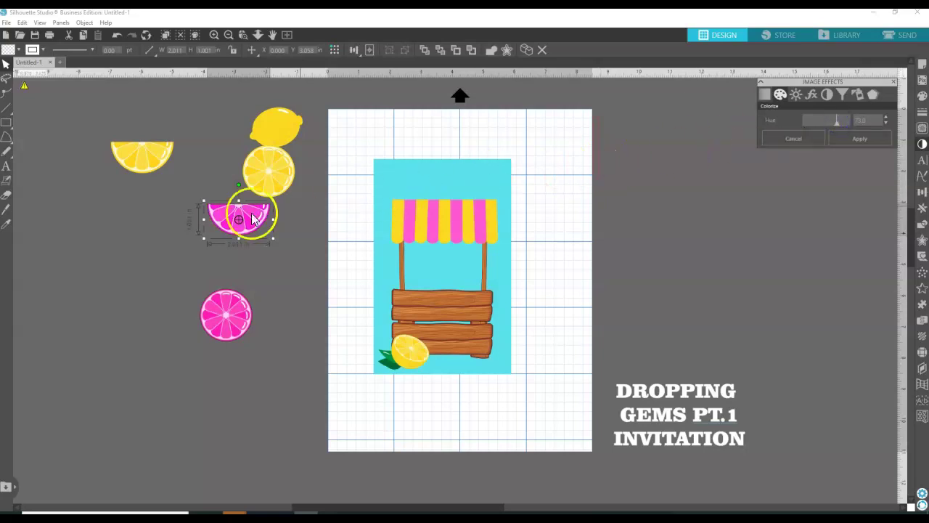
Move the pink half-slice toward the card.
click(307, 249)
click(246, 220)
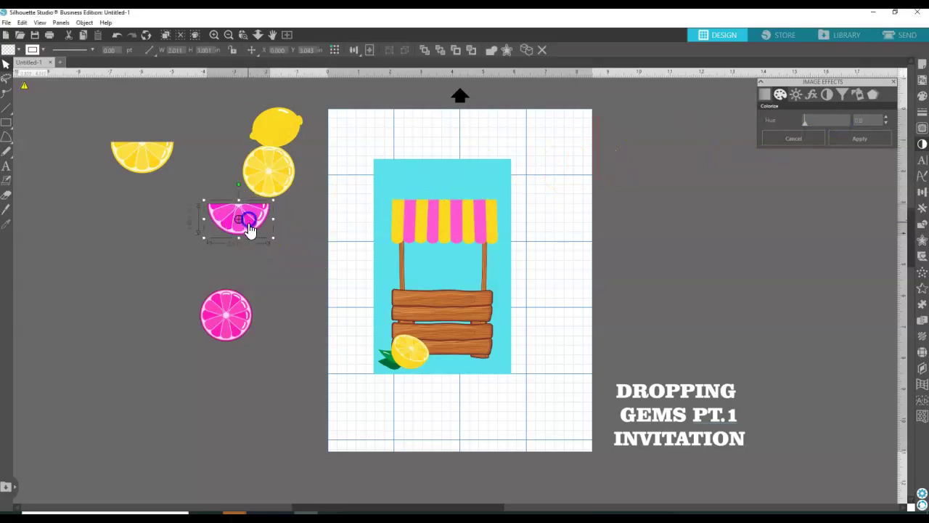
drag(247, 229, 307, 270)
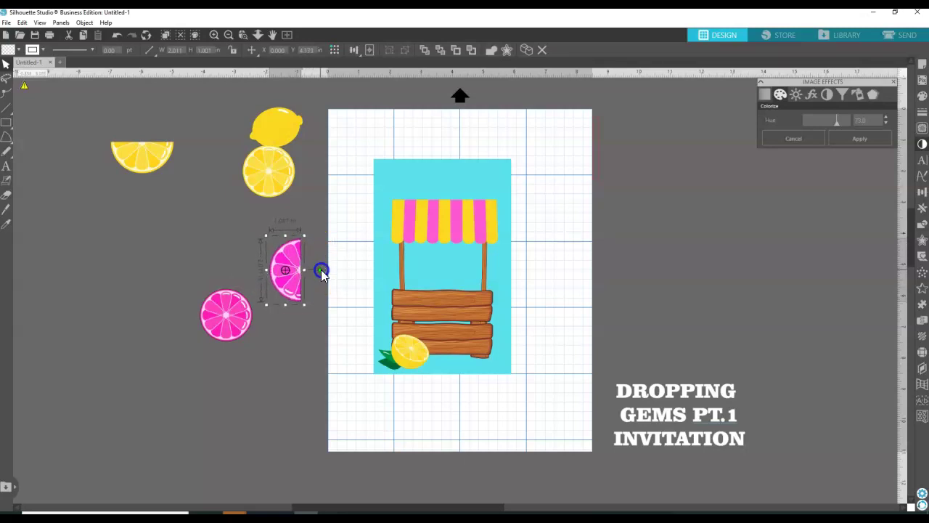
Place the pink half-slice at the stand's lower right and bring it two layers forward.
drag(320, 269, 321, 269)
drag(290, 282, 506, 345)
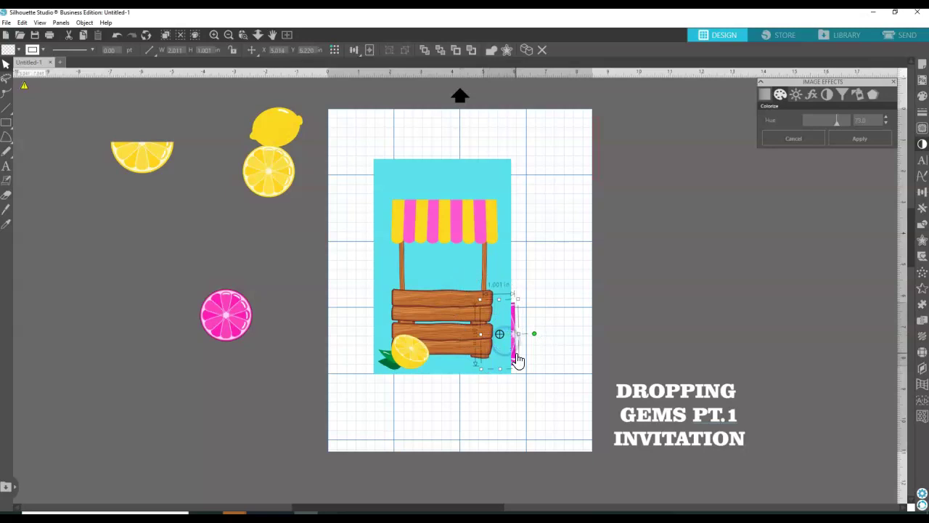
right_click(516, 365)
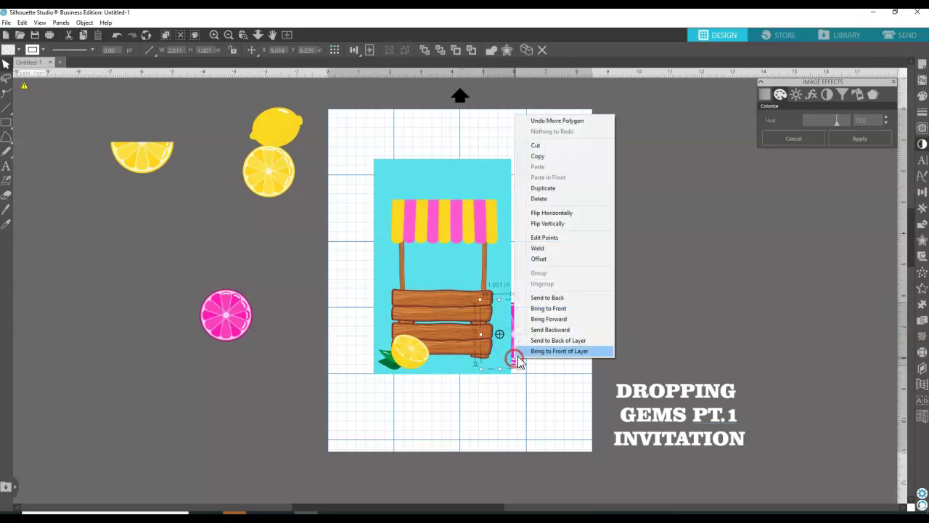
click(545, 321)
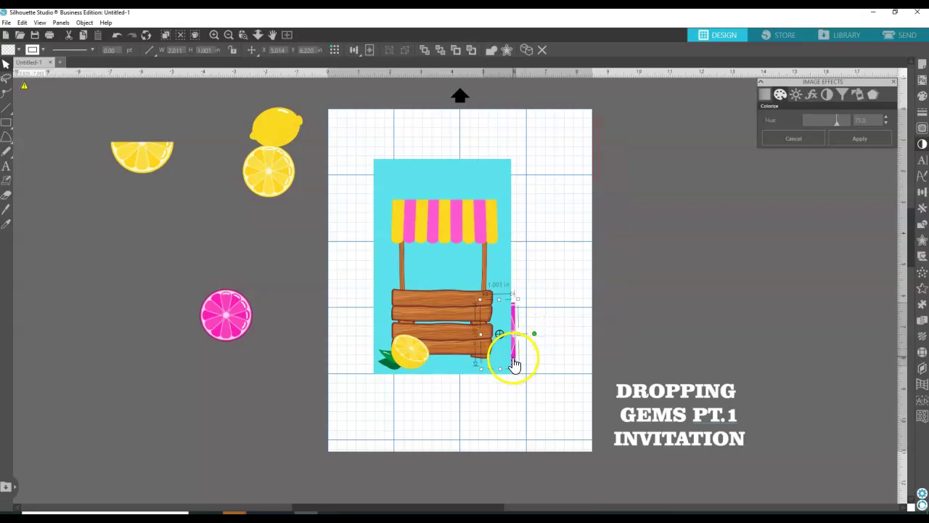
right_click(513, 365)
click(544, 323)
drag(520, 353, 542, 354)
Readjust the pink slice's layer order and nudge it partly behind the stand.
right_click(542, 355)
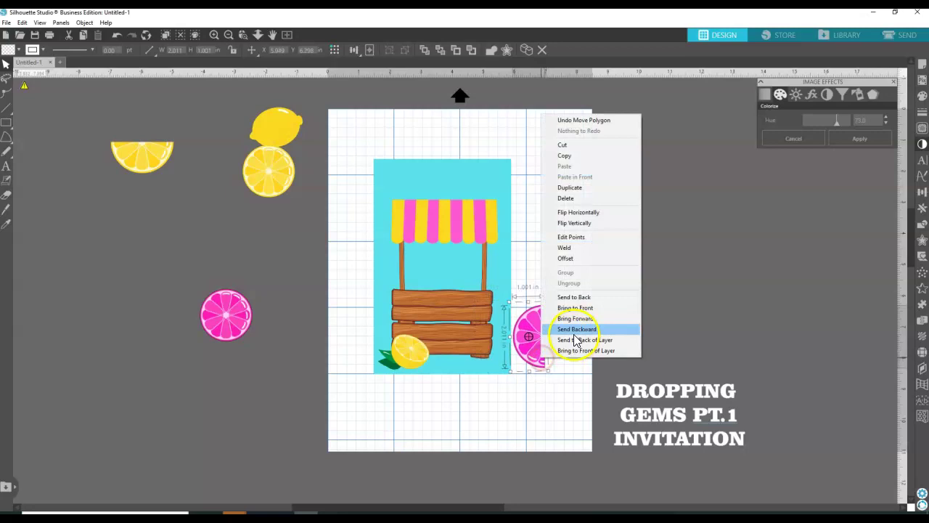
click(575, 329)
right_click(536, 342)
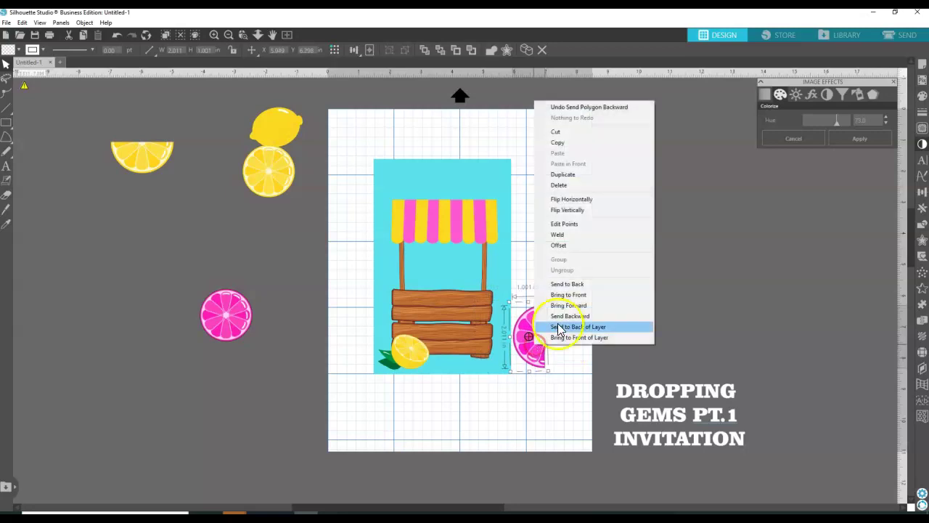
click(568, 305)
right_click(536, 338)
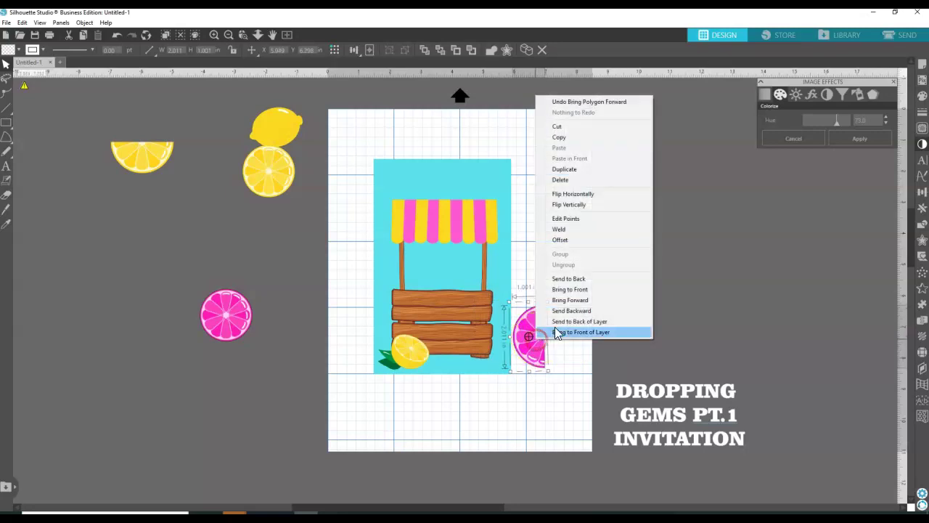
click(569, 300)
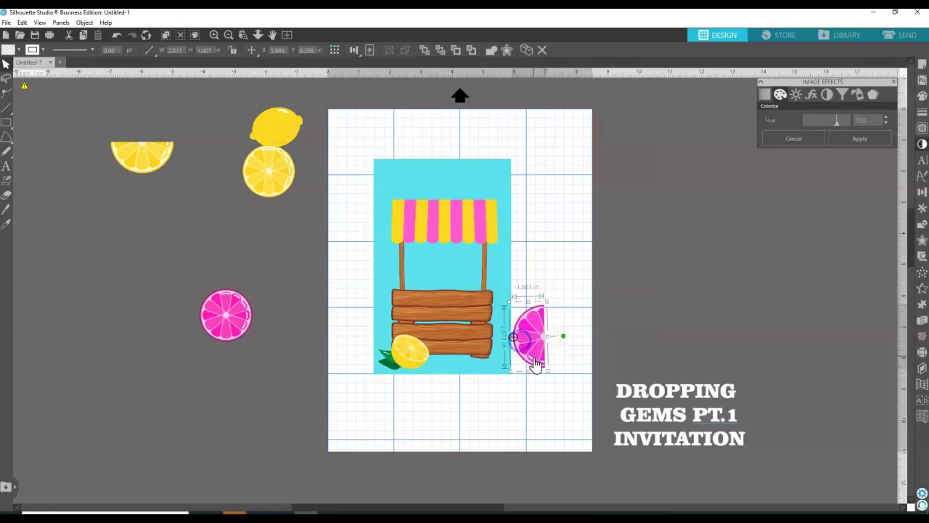
drag(536, 363, 521, 356)
Send the stand group to the back, then slide and slightly rotate the pink slice beside it.
click(508, 305)
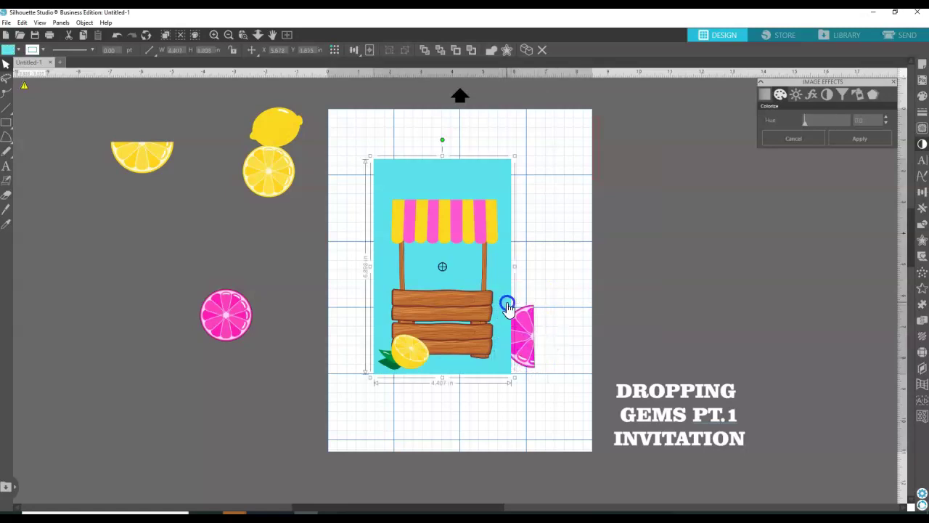
right_click(508, 307)
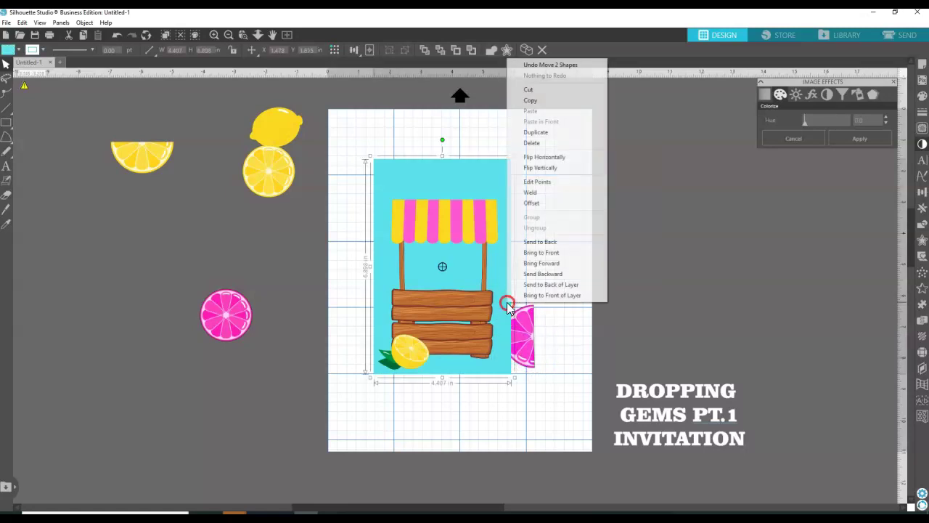
click(539, 242)
drag(525, 338, 501, 326)
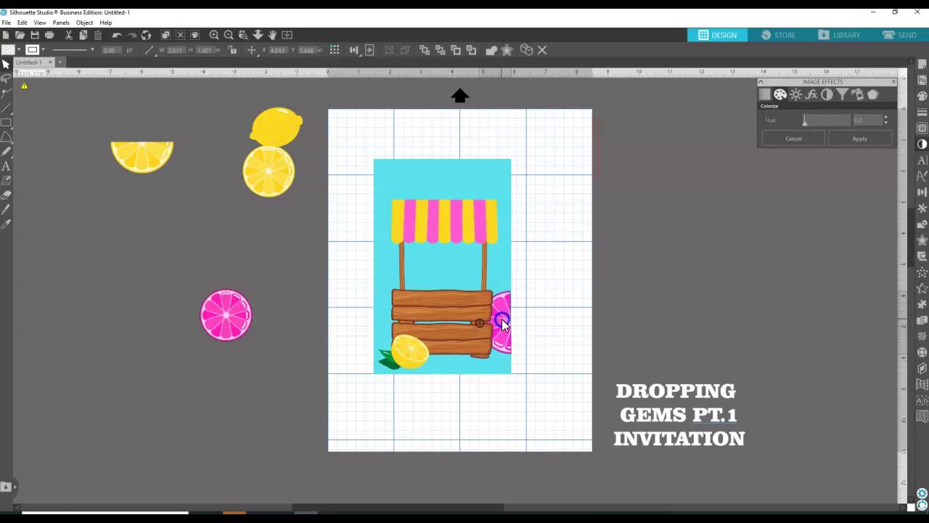
double_click(505, 328)
click(504, 322)
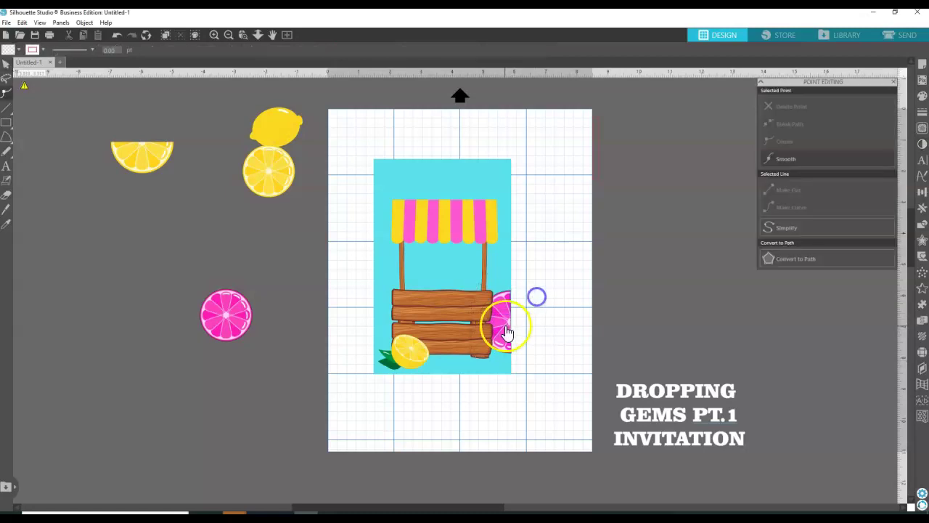
click(518, 297)
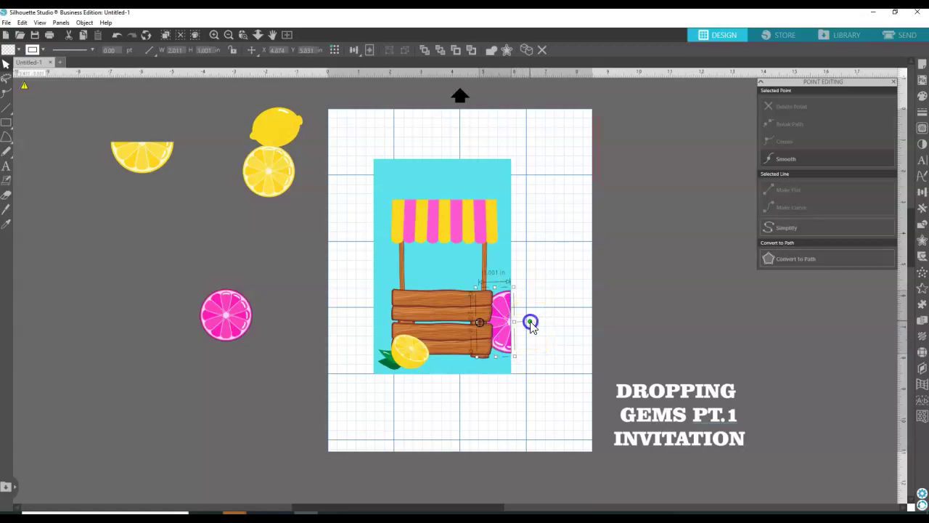
drag(531, 324, 499, 327)
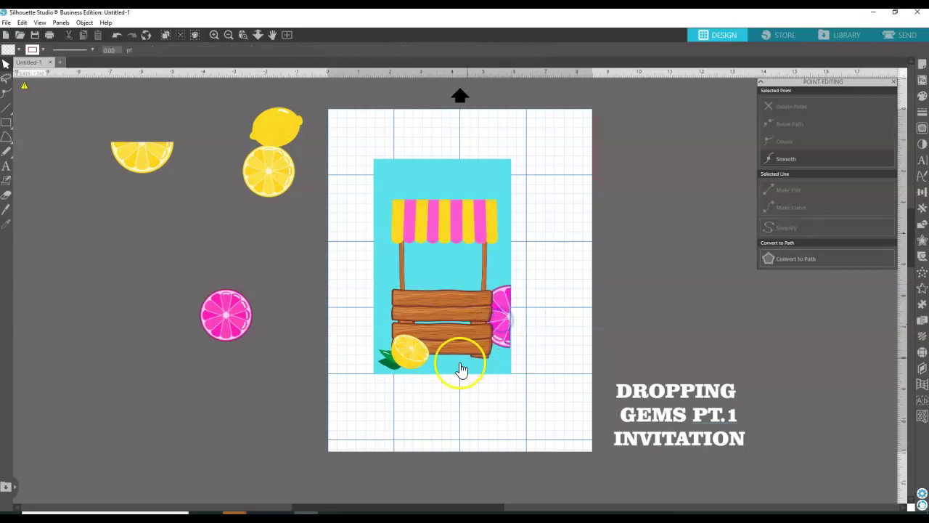
click(472, 327)
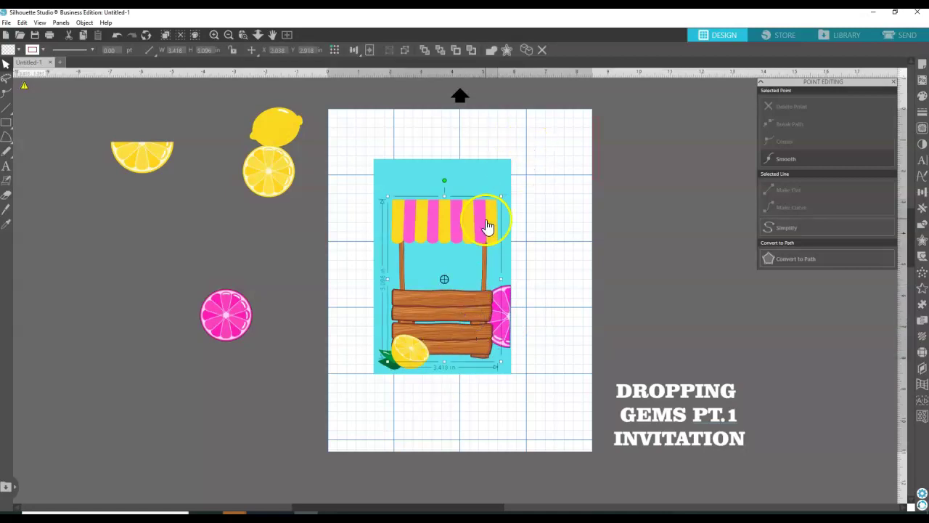
Shrink the lemonade stand to 2.358 × 3.580 in and shift it lower left on the card.
drag(500, 196, 504, 193)
click(464, 219)
drag(465, 219, 452, 242)
drag(421, 274, 422, 266)
click(188, 169)
click(495, 317)
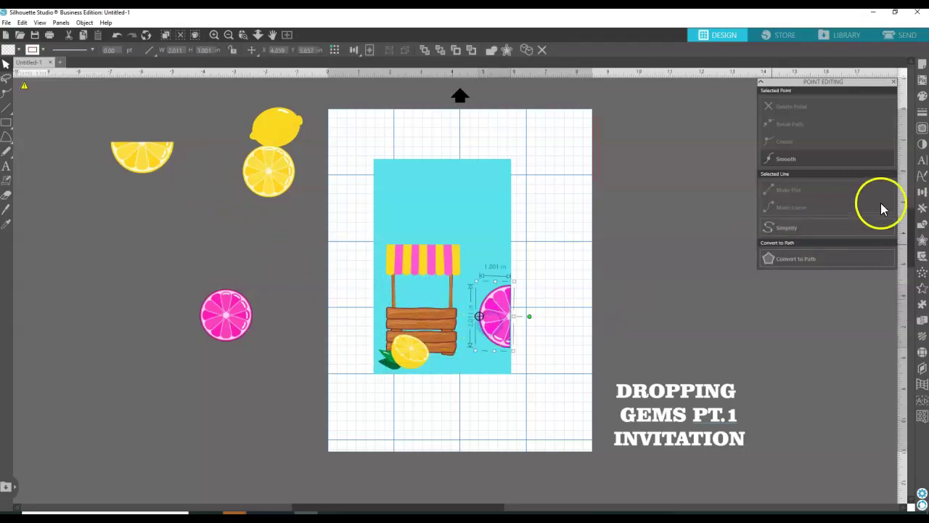
Scale the pink half-slice up to about 1.232 in wide, overhanging the card's right edge.
click(922, 96)
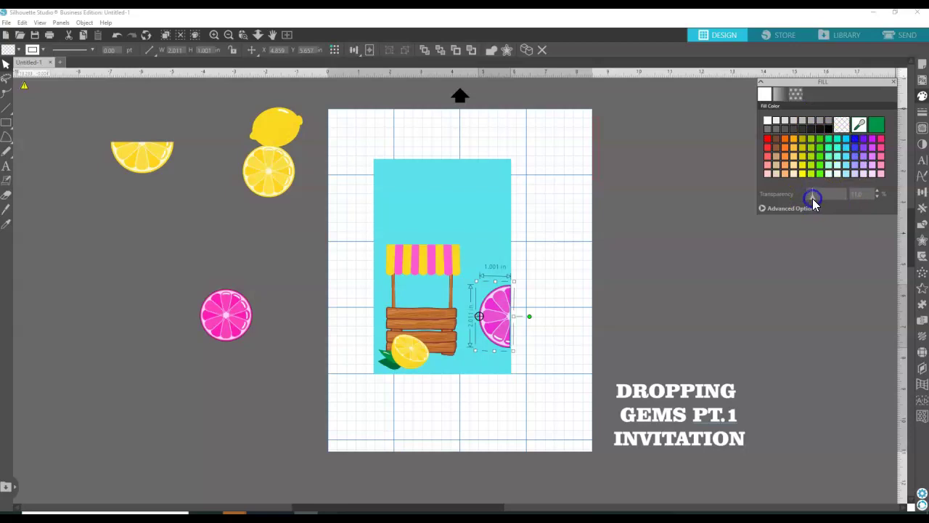
drag(512, 350, 525, 367)
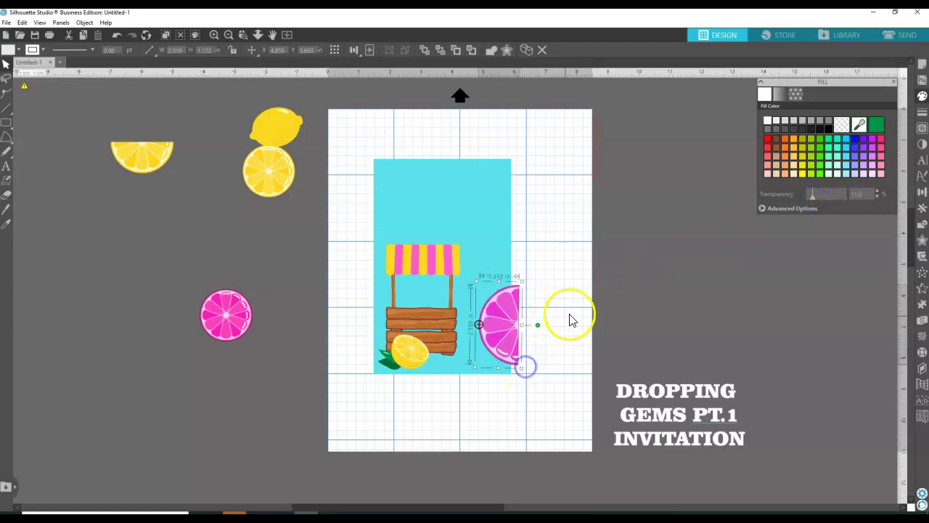
click(570, 321)
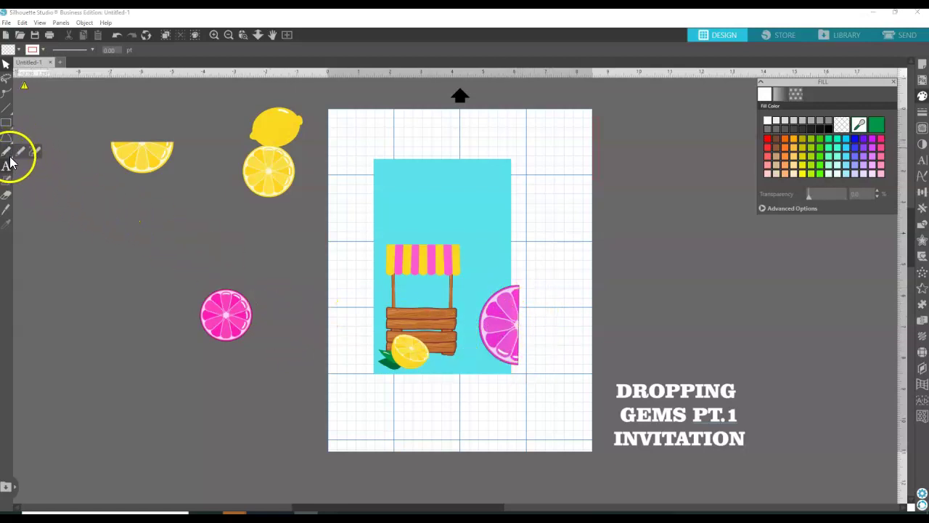
Sample the pink half-slice's colour with the Eyedropper.
click(6, 209)
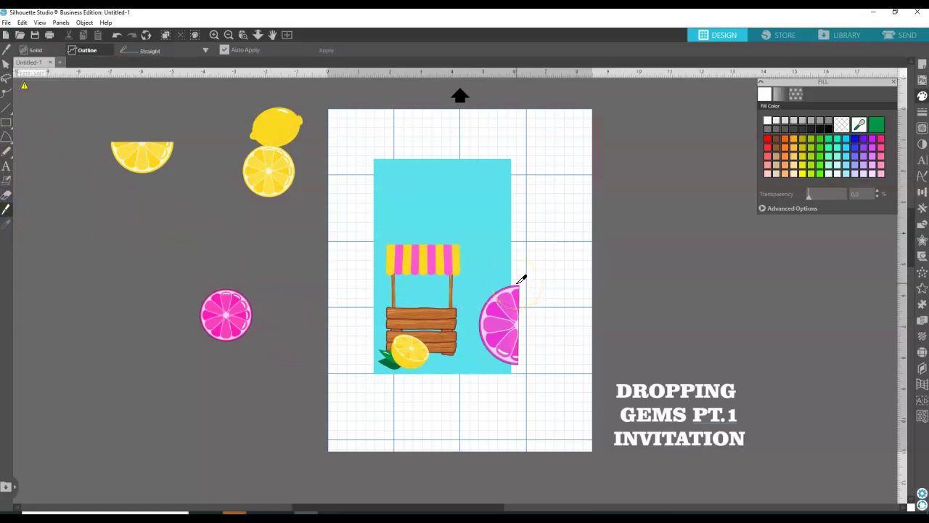
click(479, 353)
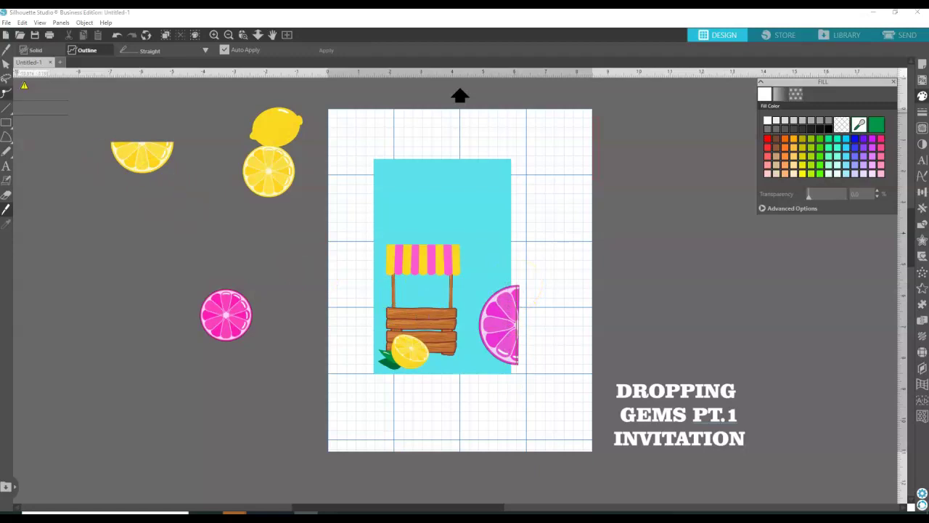
click(6, 64)
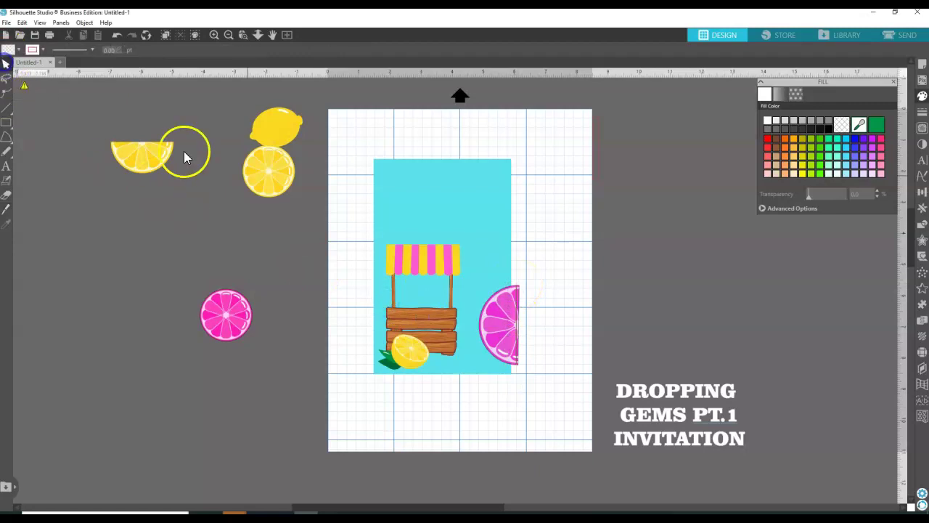
Shrink the pink half-slice to 0.916 in wide and align it with the card's bottom-right edge.
click(522, 301)
drag(515, 322, 505, 325)
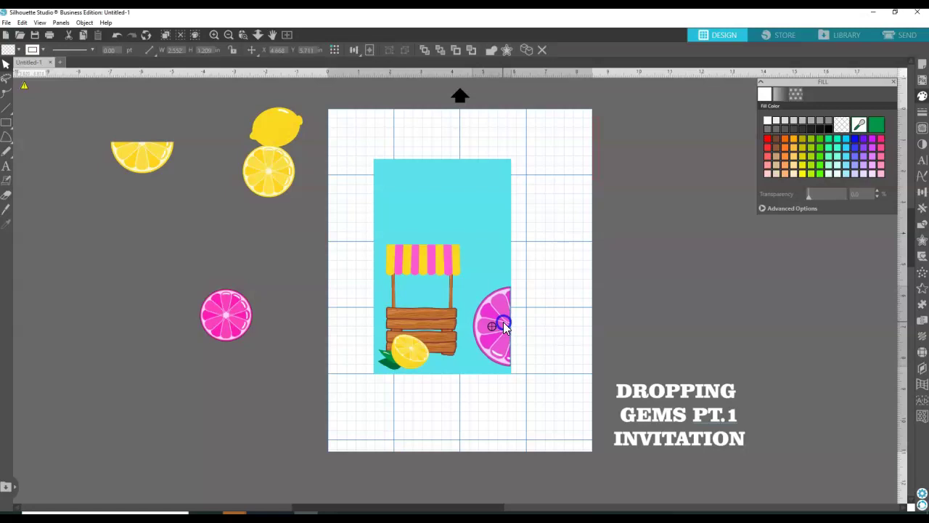
drag(515, 283, 508, 300)
drag(494, 335, 498, 354)
click(536, 280)
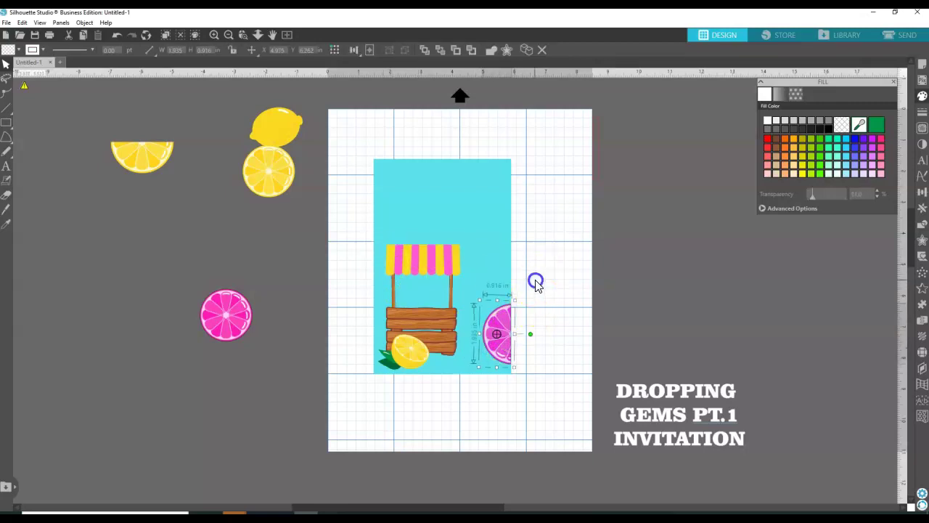
Move the 2.07 in lemon slice onto the card's top-right corner.
click(269, 178)
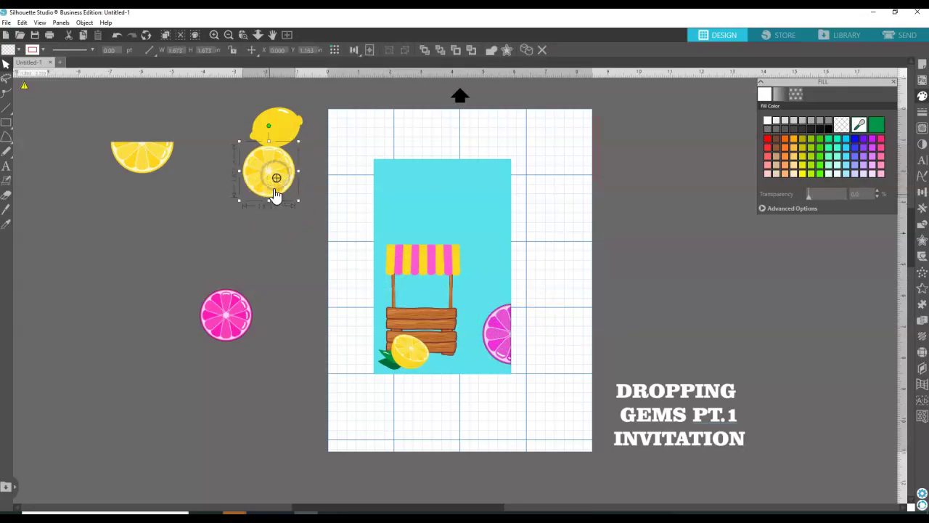
click(243, 230)
drag(273, 176, 513, 160)
drag(469, 214, 476, 186)
Duplicate the lemon slice and move the copy off the page above the pink slice.
click(8, 209)
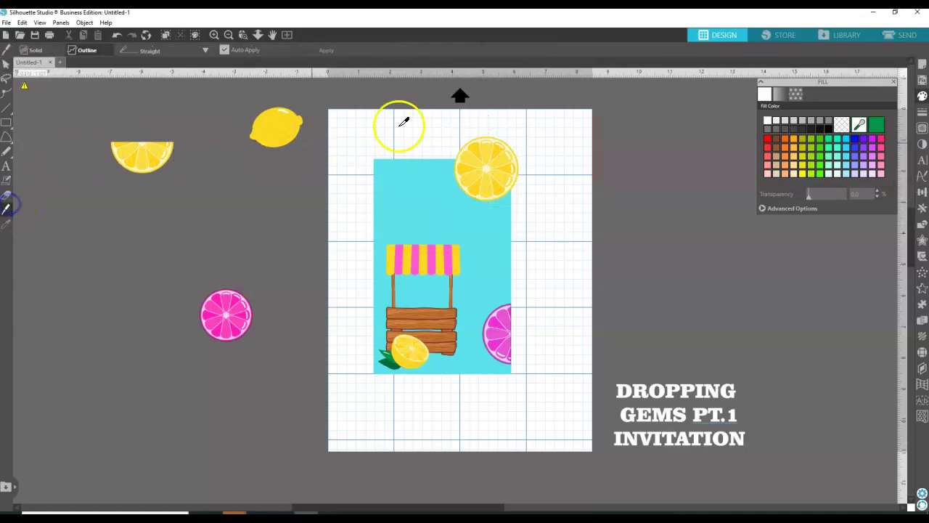
click(6, 64)
click(503, 177)
right_click(500, 174)
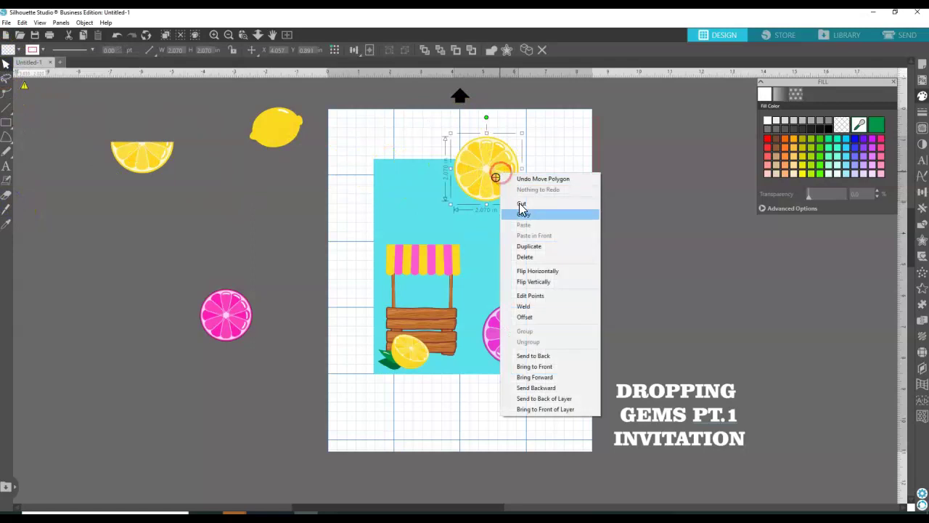
click(528, 247)
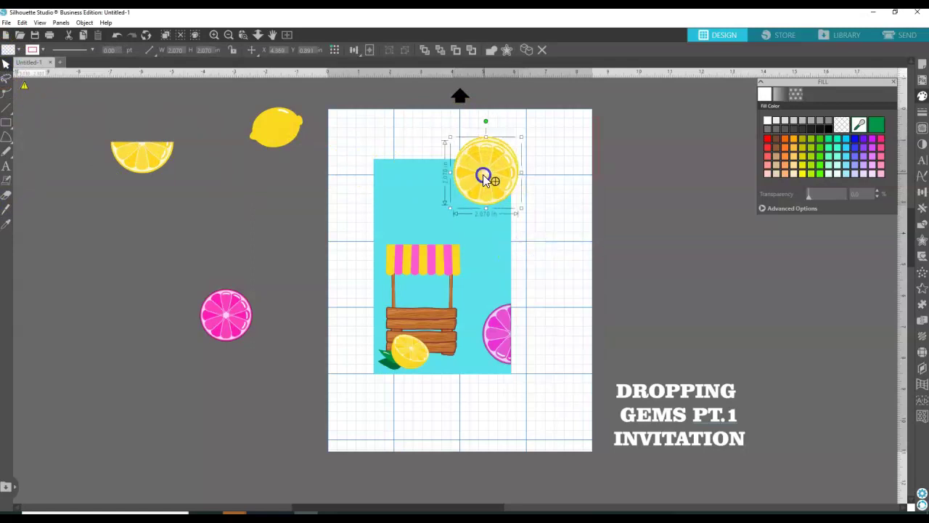
drag(487, 179, 218, 259)
click(477, 183)
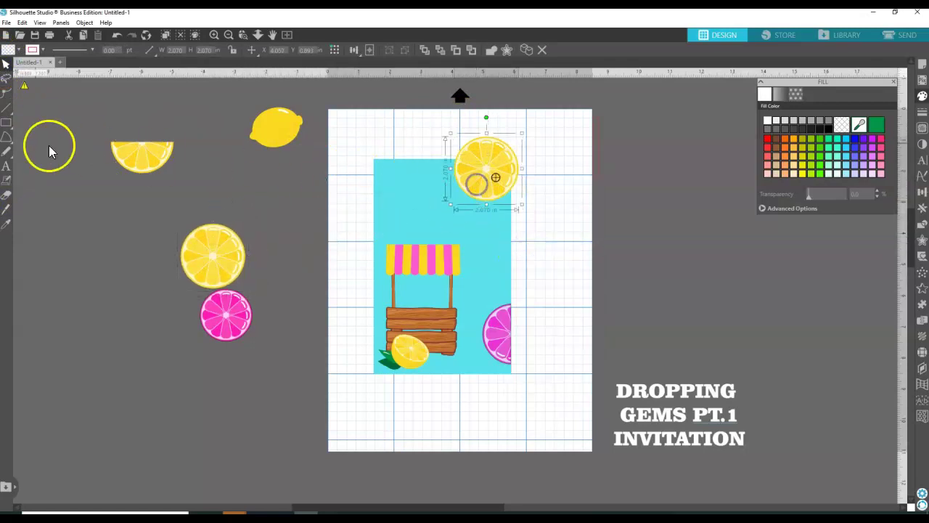
click(10, 210)
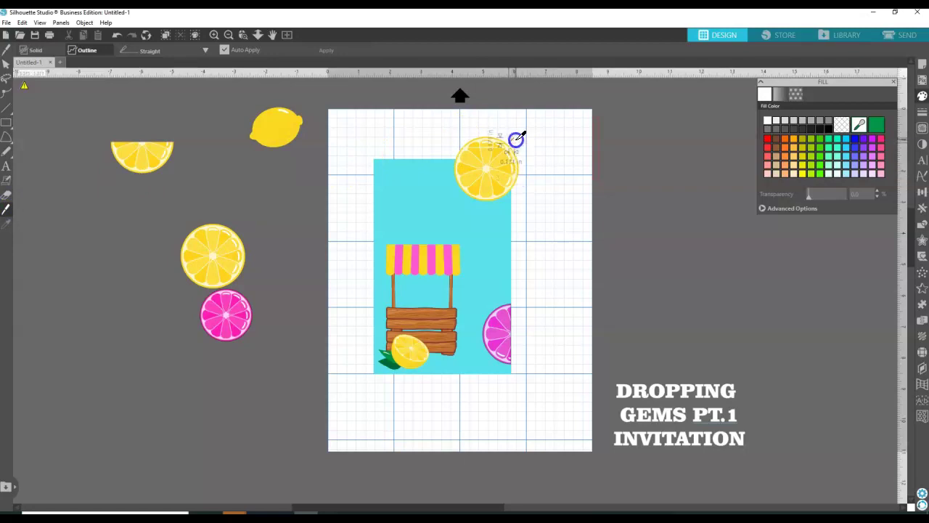
Shift the top lemon slice right, then knife off and delete the sliver past its right edge.
click(6, 70)
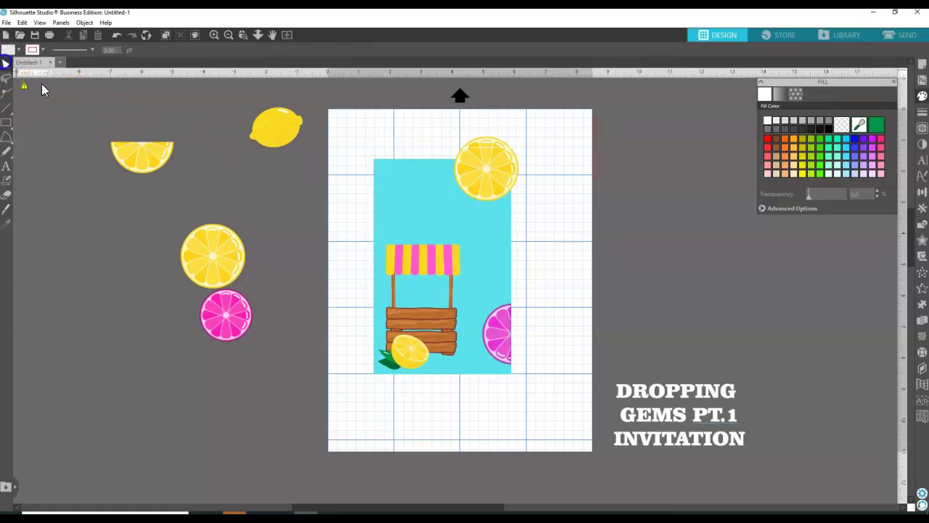
drag(479, 191, 503, 190)
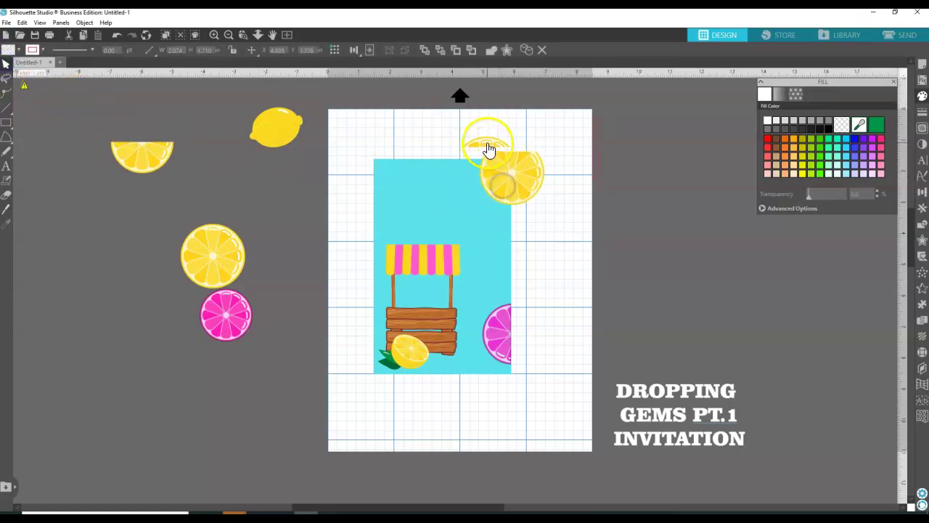
click(429, 157)
click(6, 208)
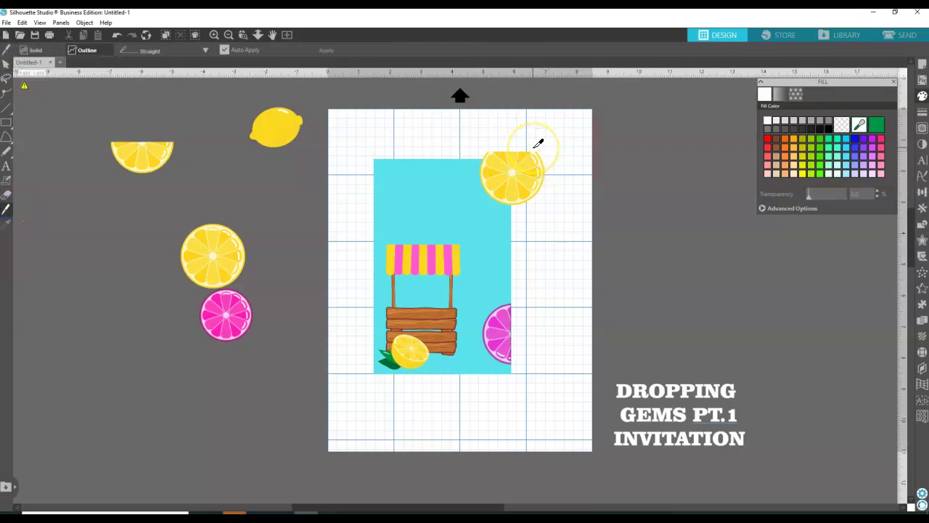
drag(536, 151, 530, 243)
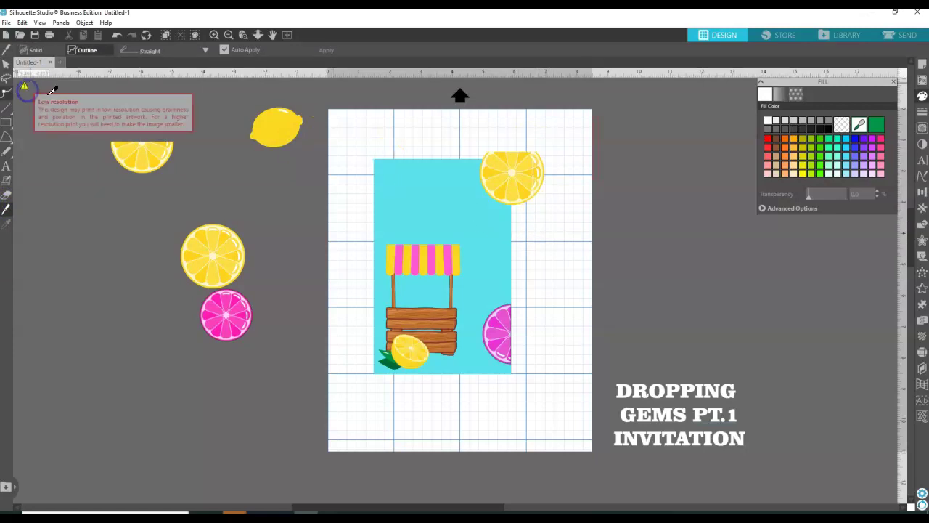
click(5, 64)
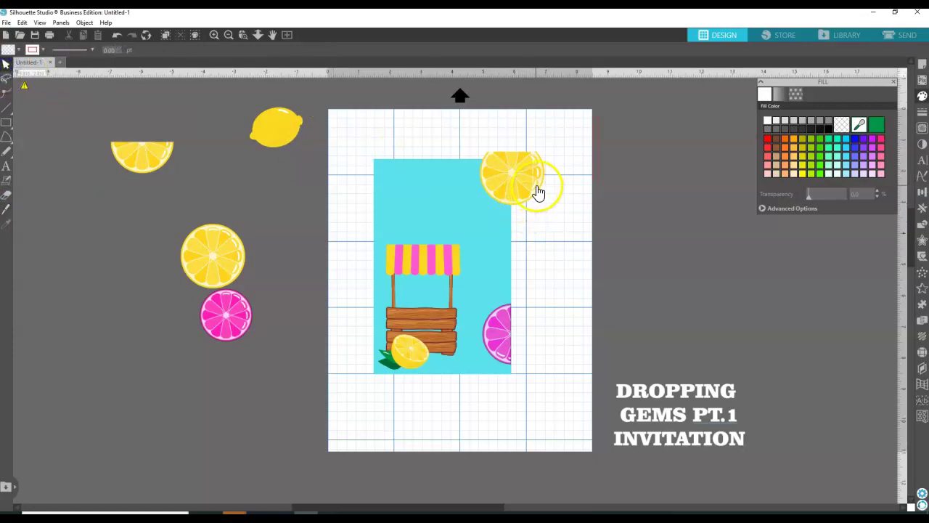
click(540, 192)
key(Delete)
Move the trimmed lemon flush into the card's top-right corner, now 1.653 in wide.
drag(518, 191, 498, 201)
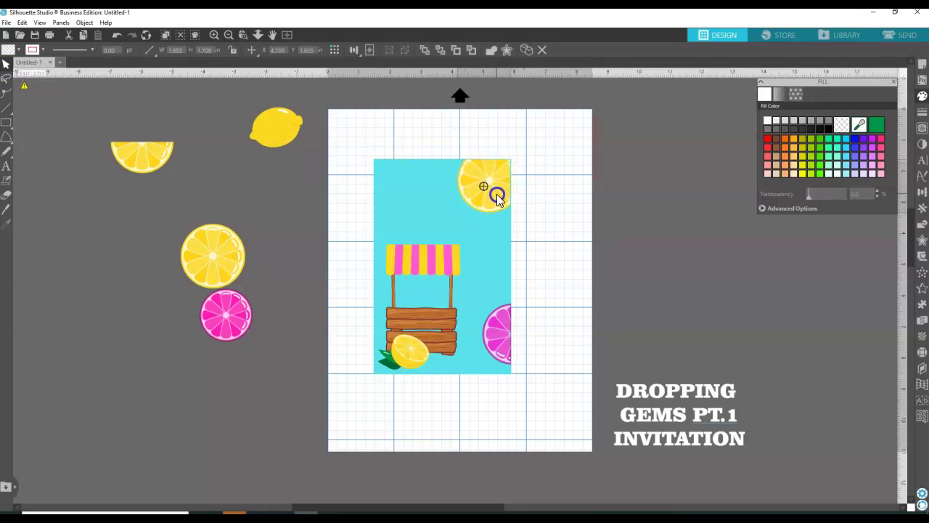
drag(498, 200, 497, 201)
key(Escape)
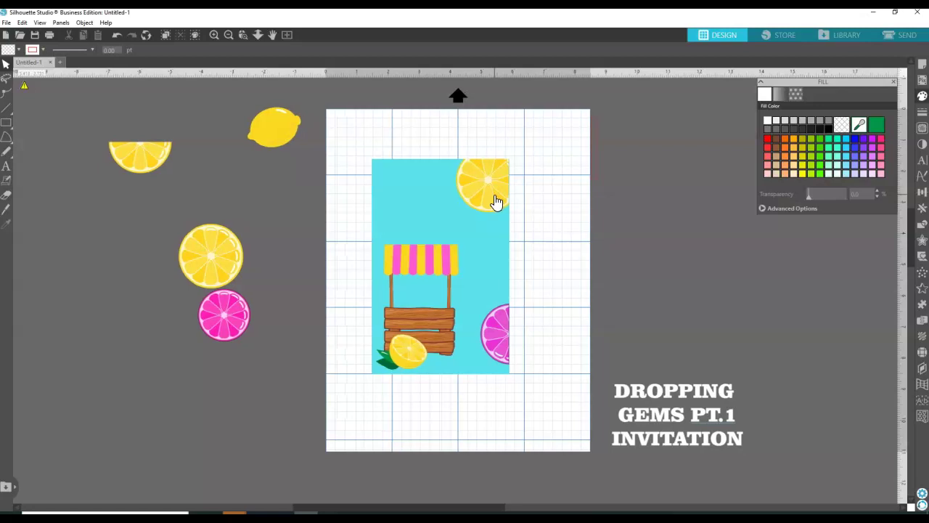
click(496, 202)
click(528, 193)
click(493, 203)
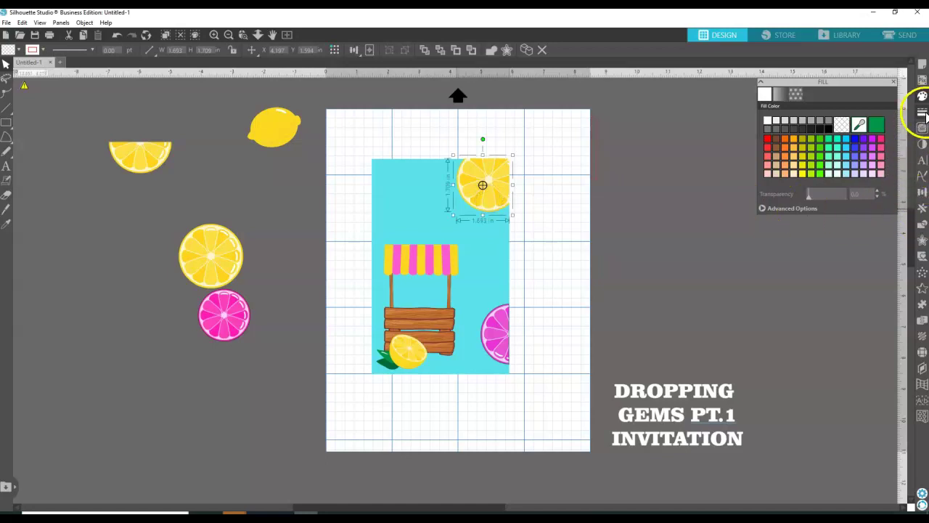
click(810, 199)
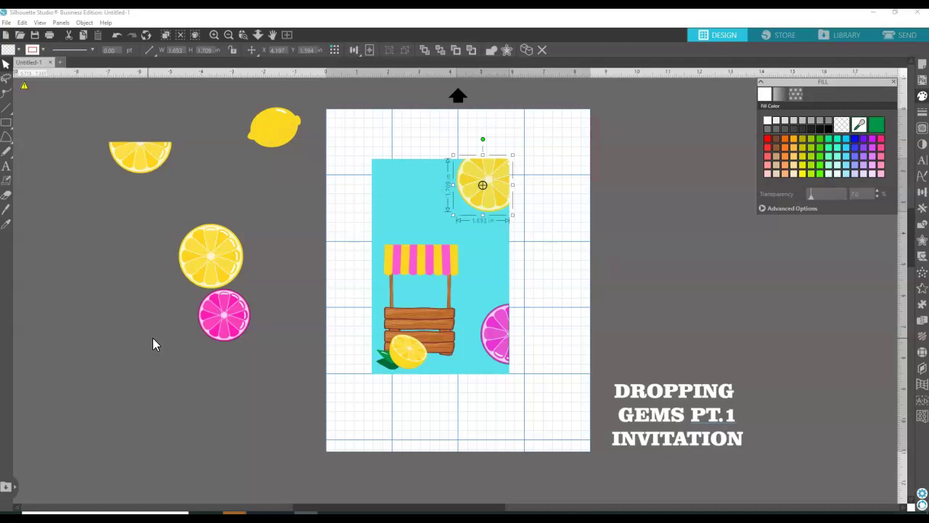
click(7, 170)
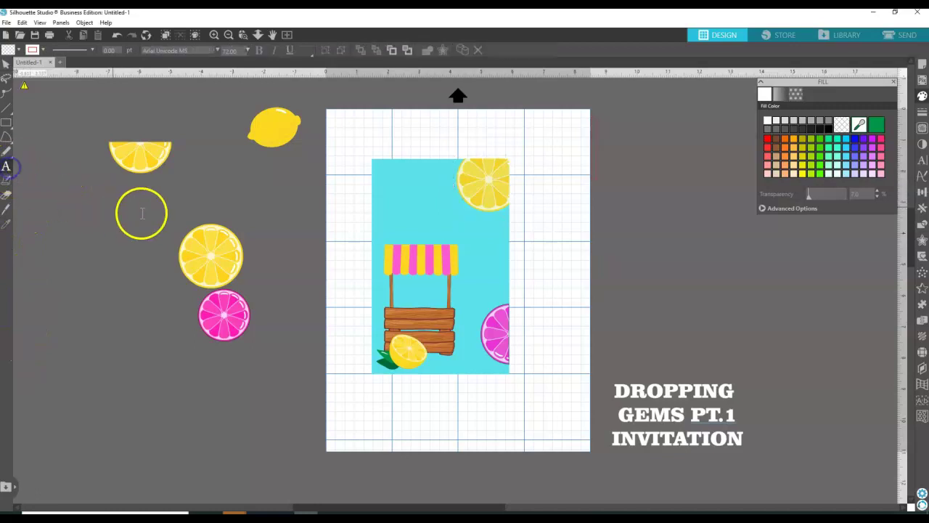
Place an empty text object beside the card, then select and deselect it.
click(557, 234)
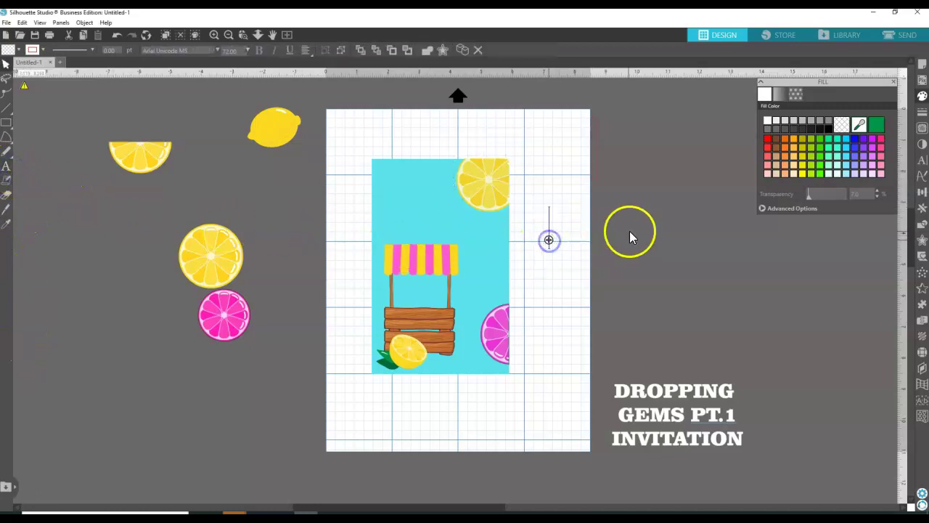
click(597, 171)
click(595, 172)
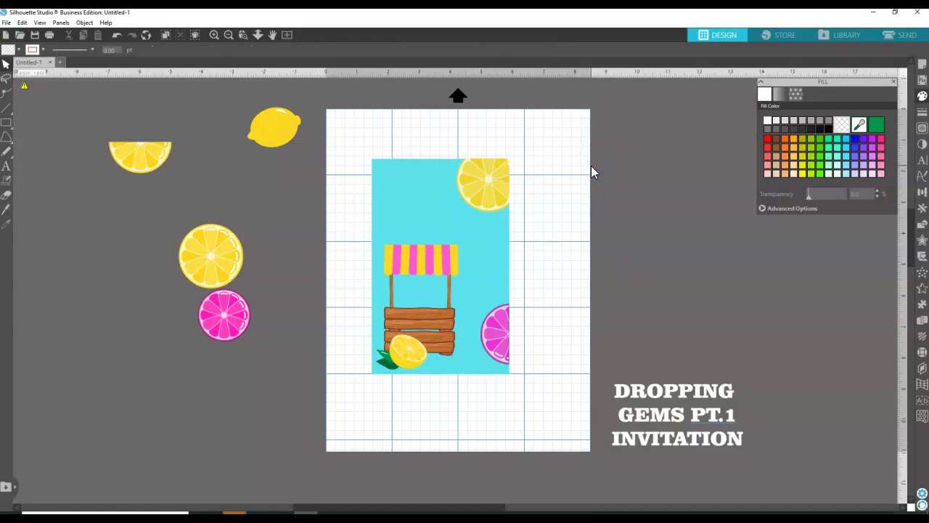
click(583, 182)
Type 'Sunshine' in a new text box right of the card and open its text style settings.
click(6, 165)
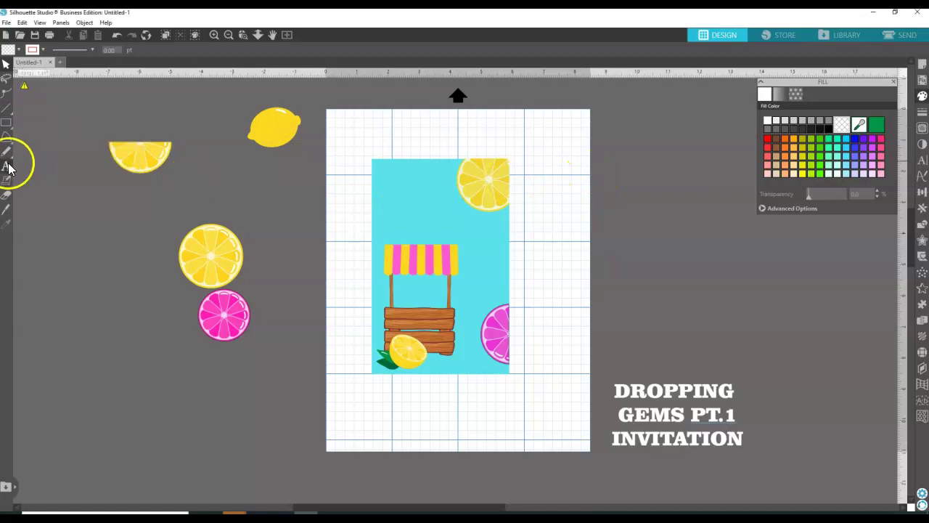
click(581, 201)
text(SLIME TIME)
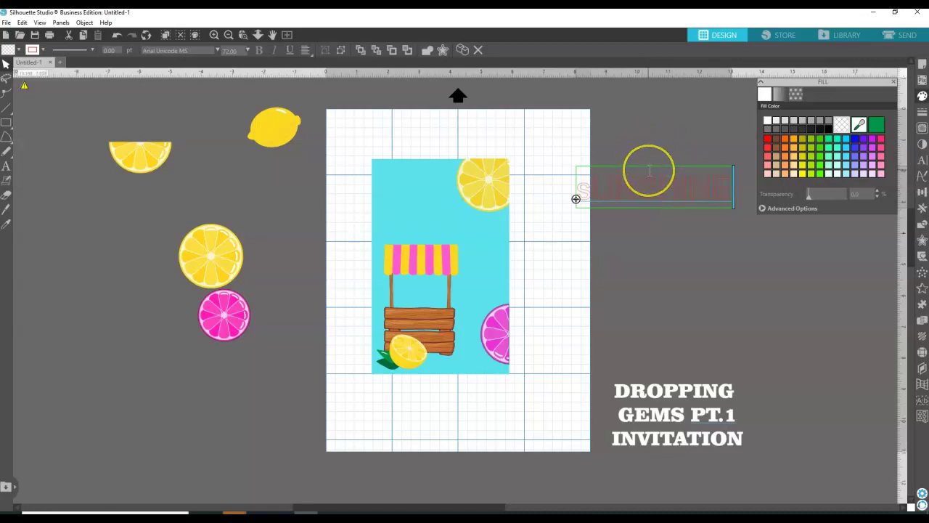
key(BackSpace)
key(BackSpace)
key(BackSpace)
key(BackSpace)
key(BackSpace)
key(BackSpace)
key(BackSpace)
key(BackSpace)
key(BackSpace)
key(BackSpace)
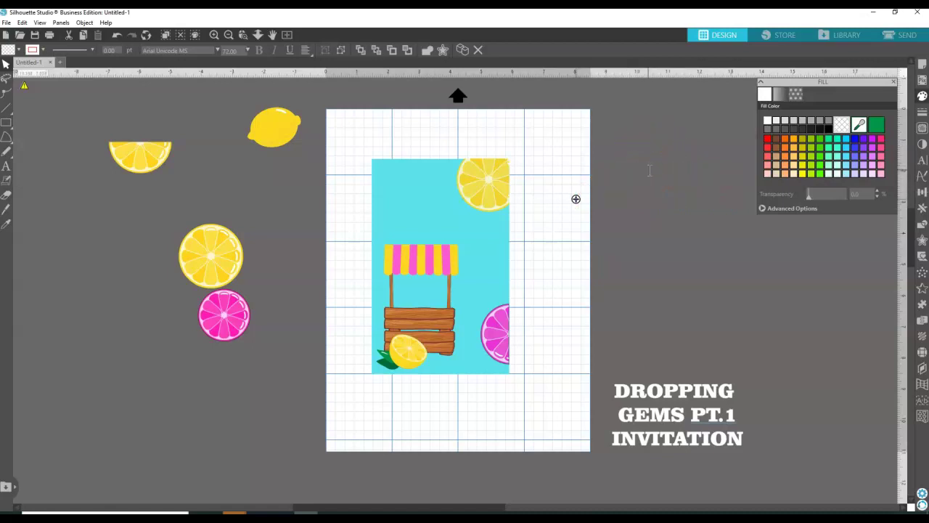
text(Summer)
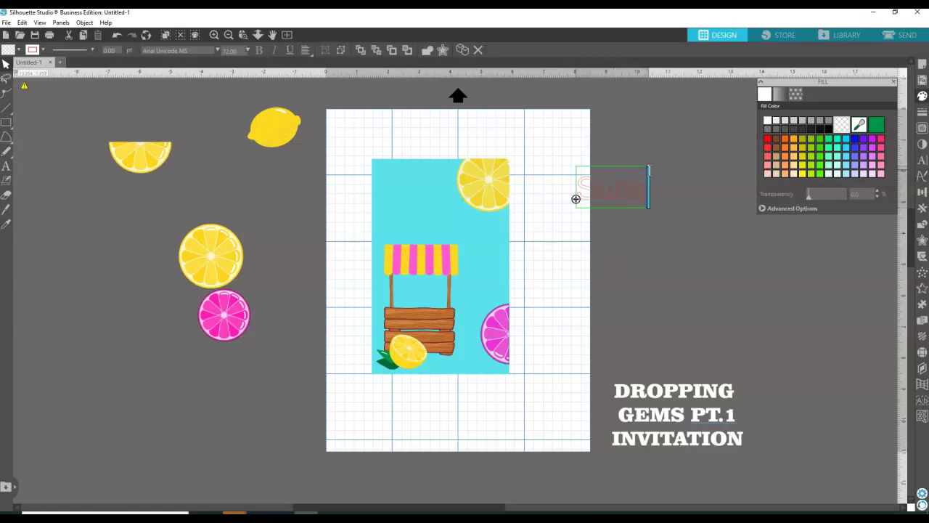
text(ne)
click(684, 135)
click(644, 190)
click(923, 160)
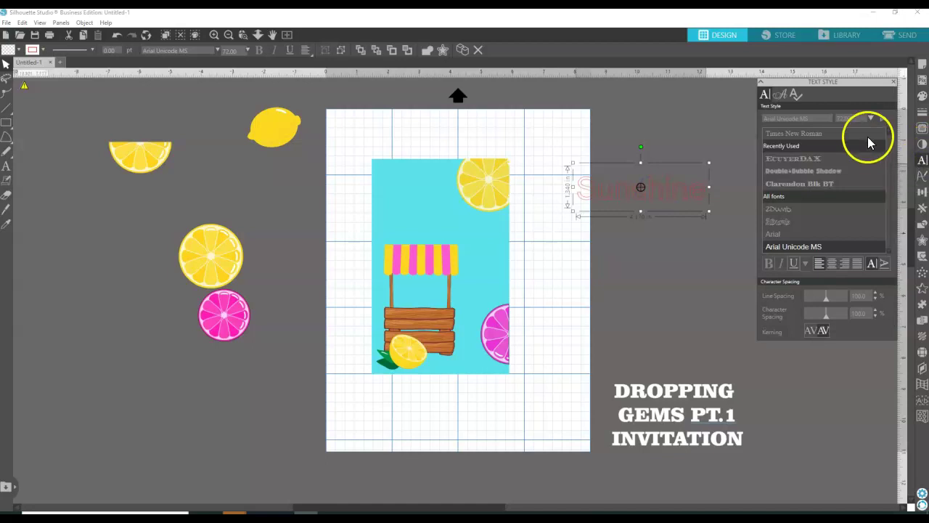
Scroll the font list and apply Adele Script to the Sunshine text.
click(9, 162)
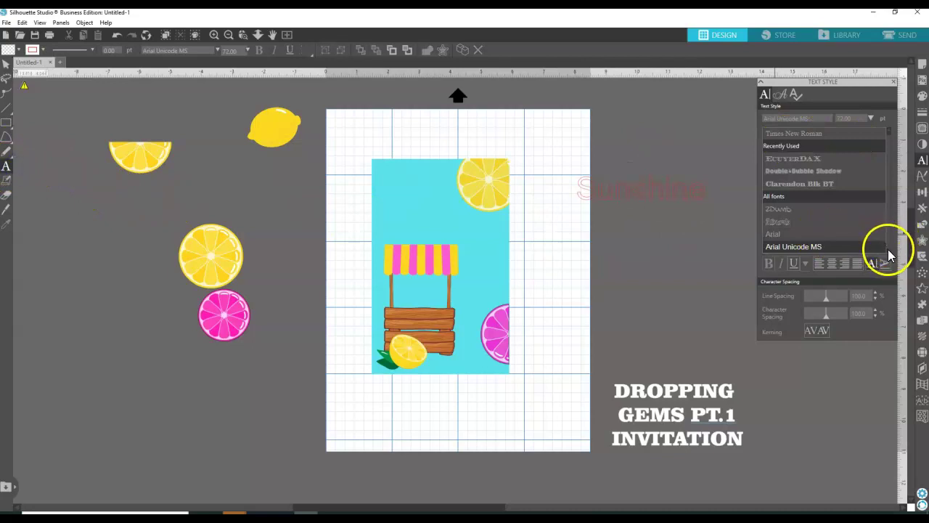
scroll(887, 249, down, 3)
scroll(889, 252, down, 3)
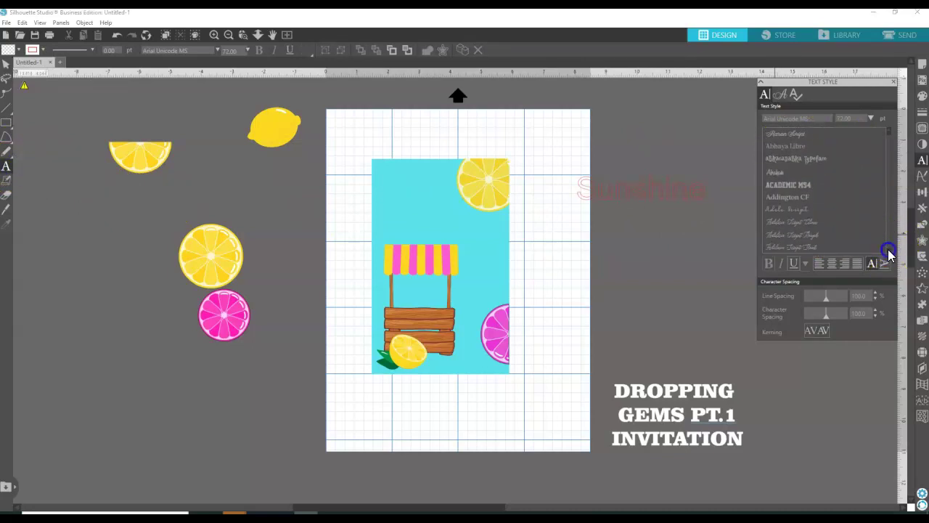
scroll(888, 249, down, 1)
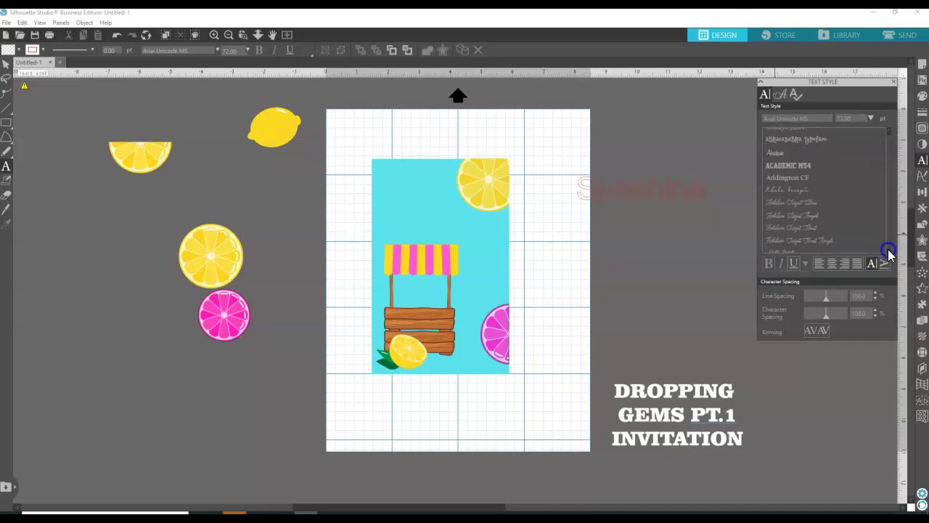
click(784, 200)
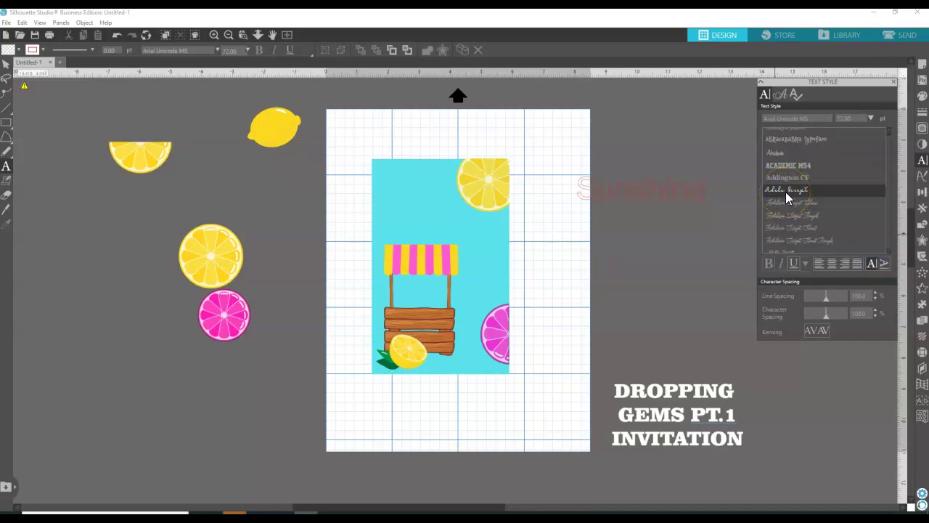
click(787, 191)
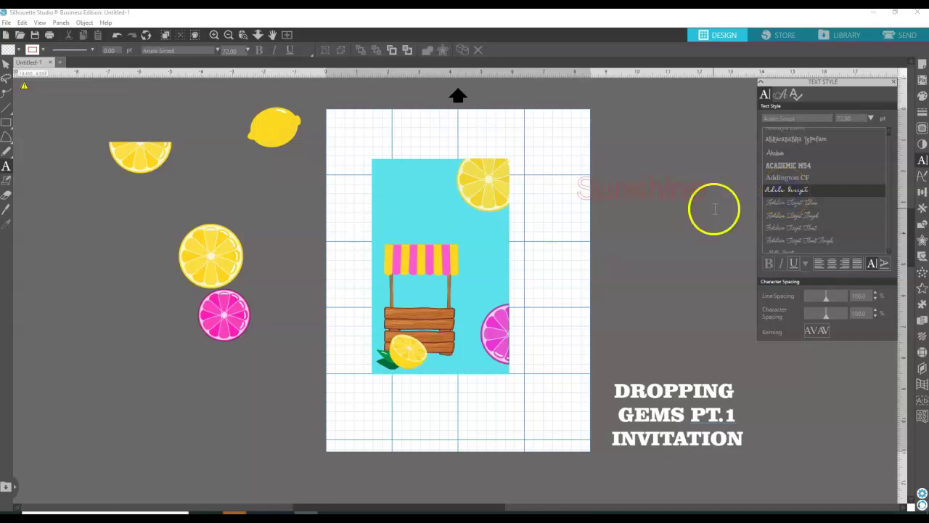
Reselect Sunshine and switch it to the Admiral script font instead.
mouse_move(5, 135)
click(6, 64)
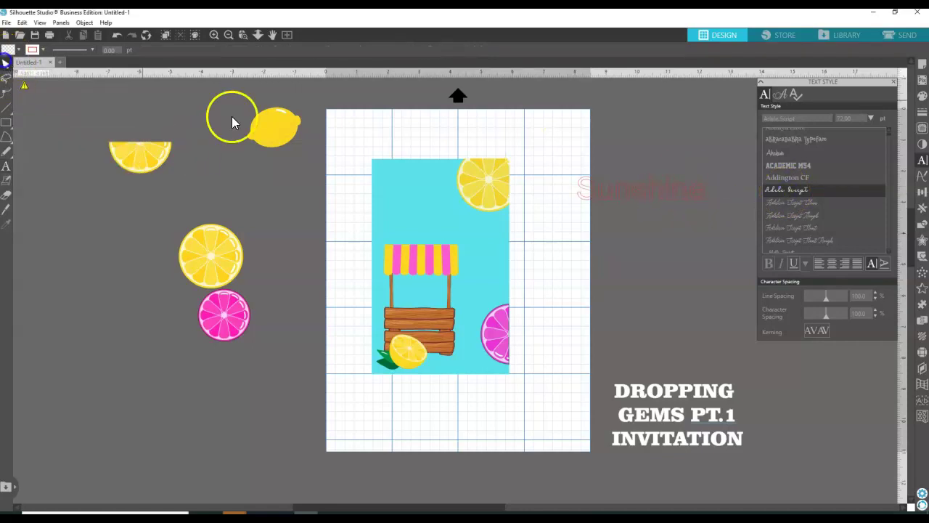
click(633, 193)
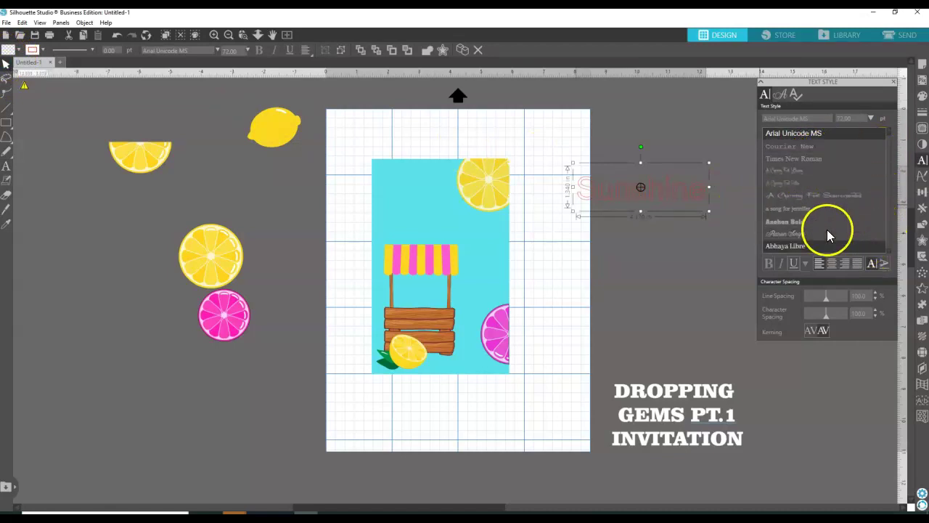
scroll(887, 251, down, 5)
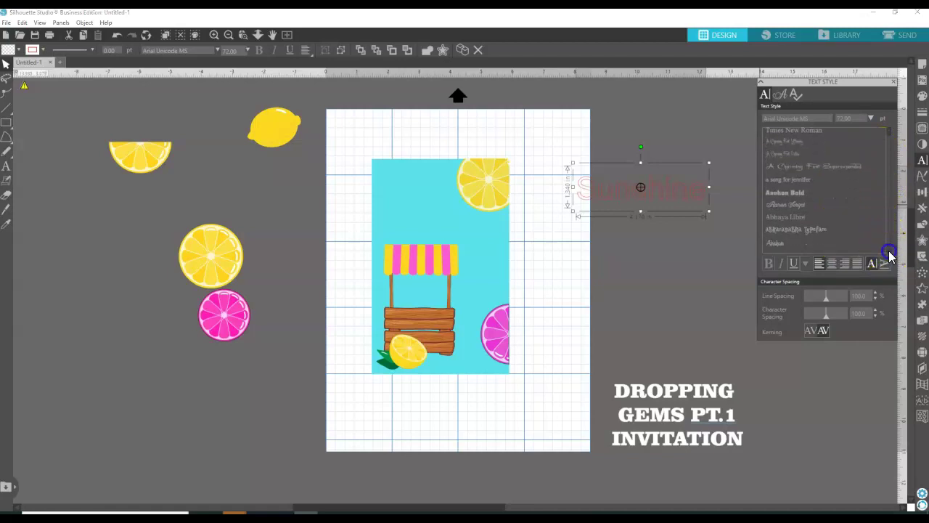
click(795, 154)
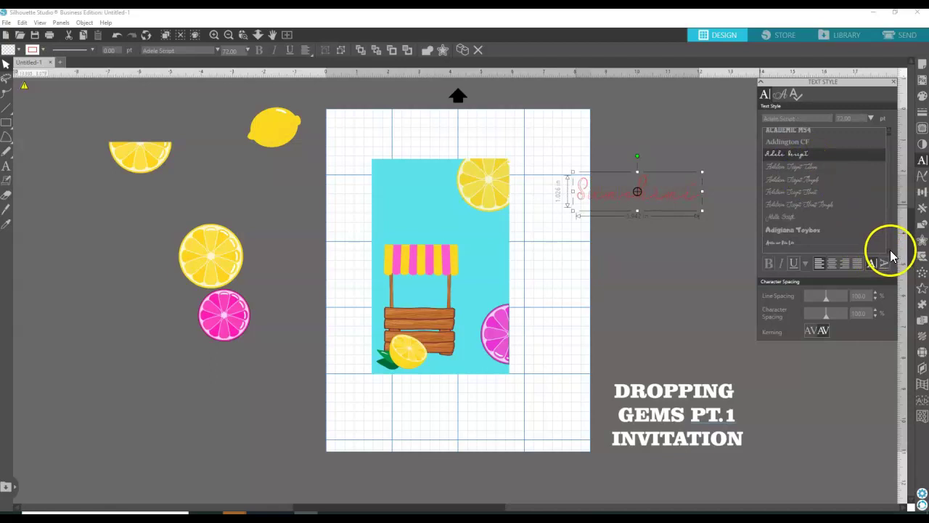
scroll(891, 254, down, 4)
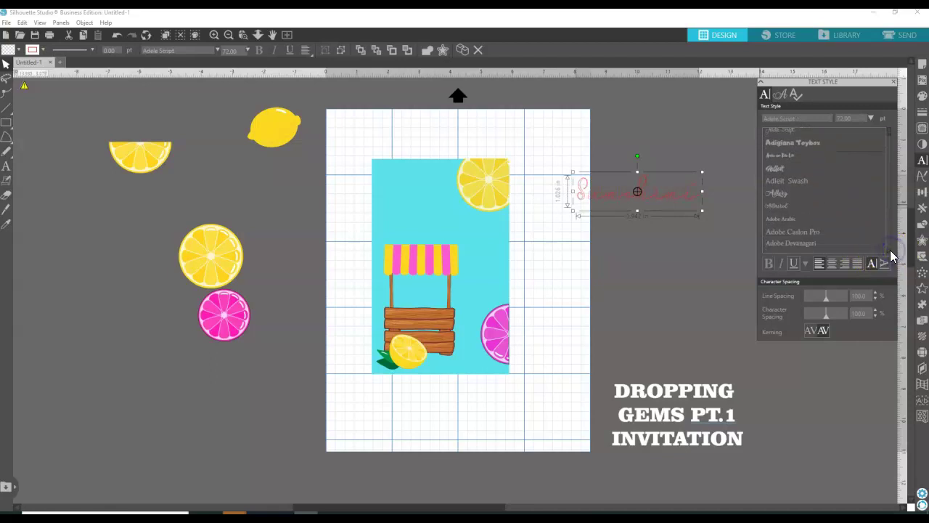
click(775, 205)
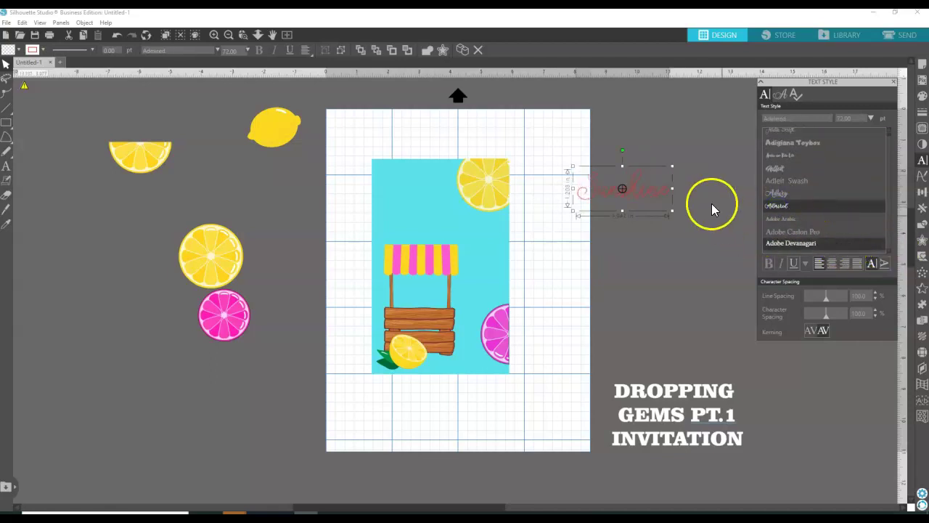
Fill Sunshine with the lemon's yellow via the eyedropper and give it a yellow outline.
click(919, 98)
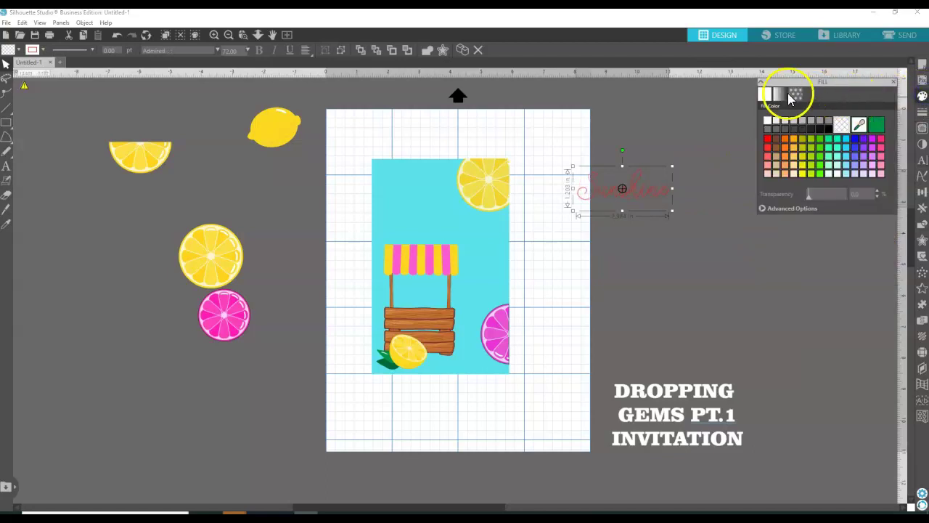
click(861, 126)
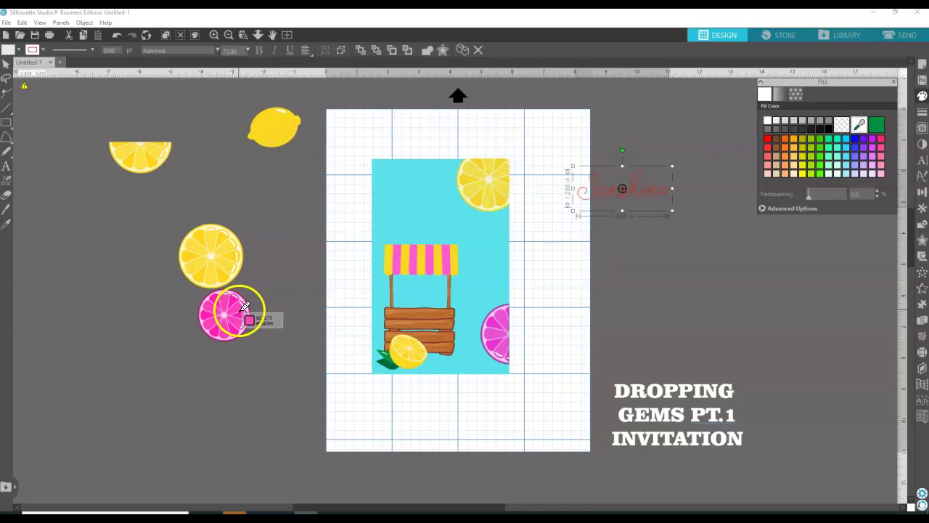
click(493, 187)
click(922, 114)
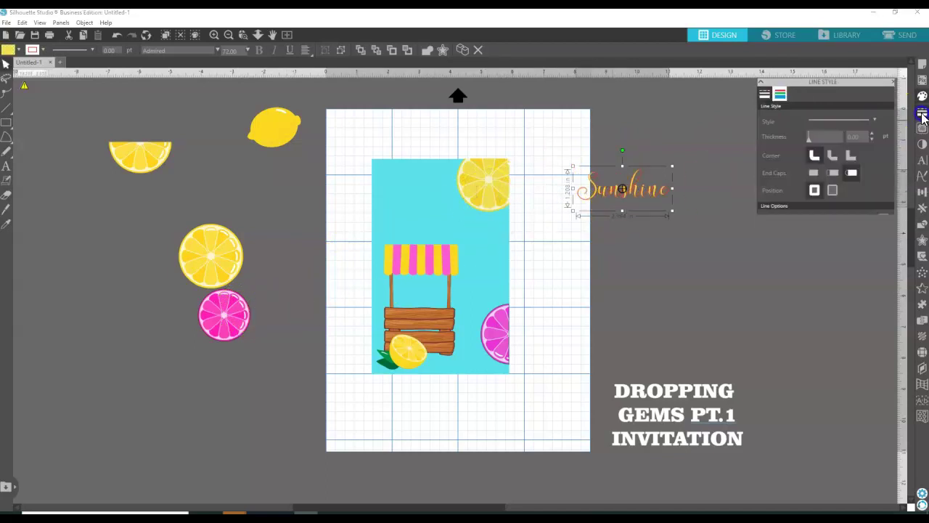
click(780, 94)
click(876, 123)
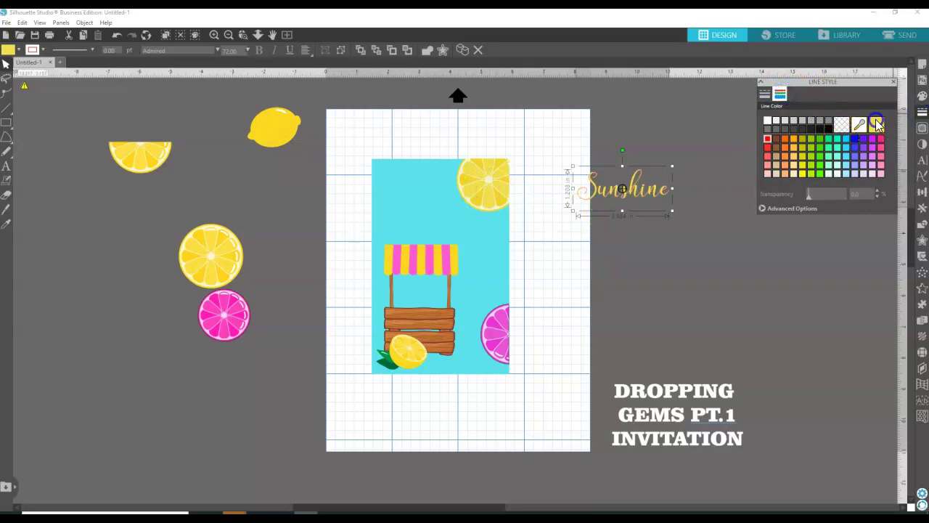
click(660, 132)
Place Sunshine, slightly smaller, across the card's top and shrink the top-right lemon slice.
drag(637, 186, 452, 207)
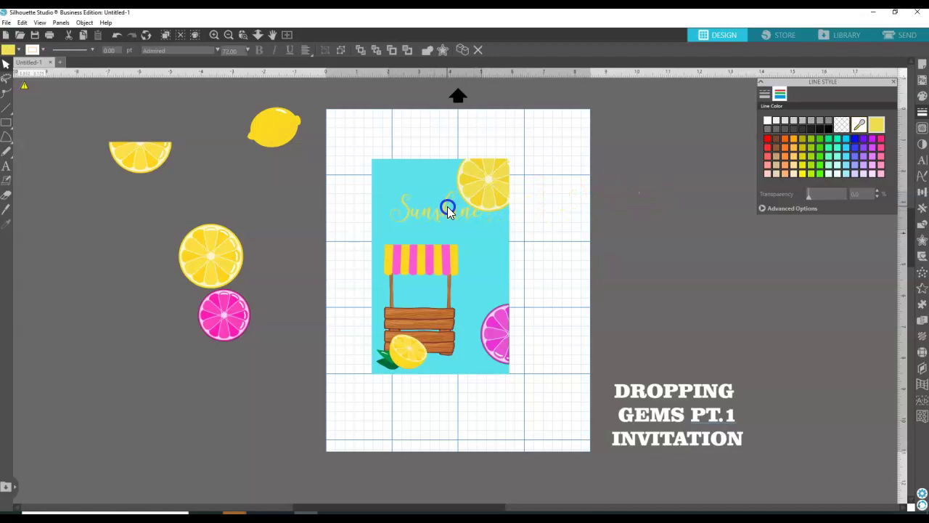
drag(486, 234, 469, 226)
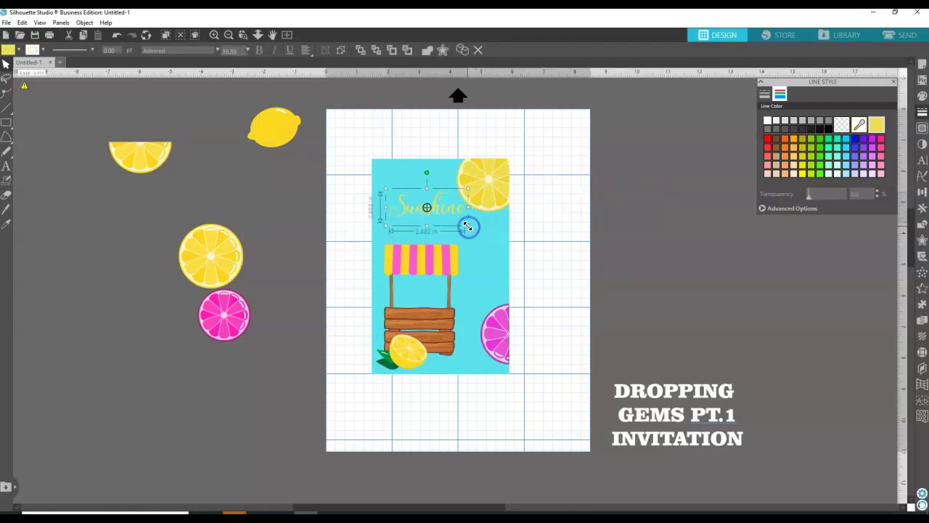
click(502, 190)
drag(454, 214, 470, 202)
click(460, 215)
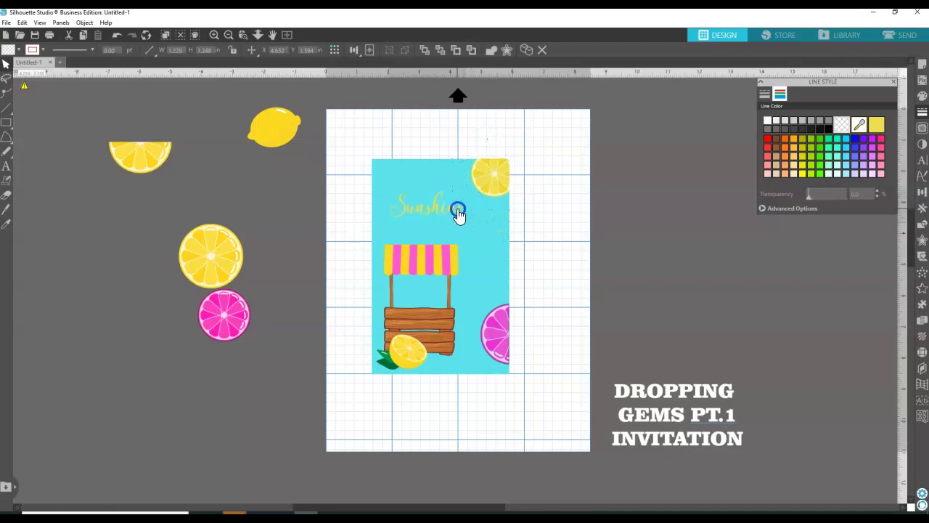
drag(460, 216, 476, 204)
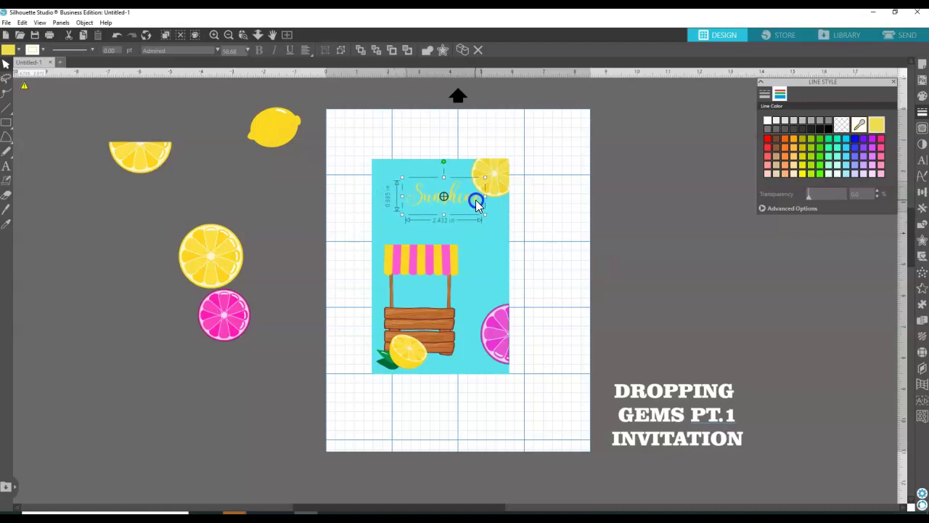
click(571, 209)
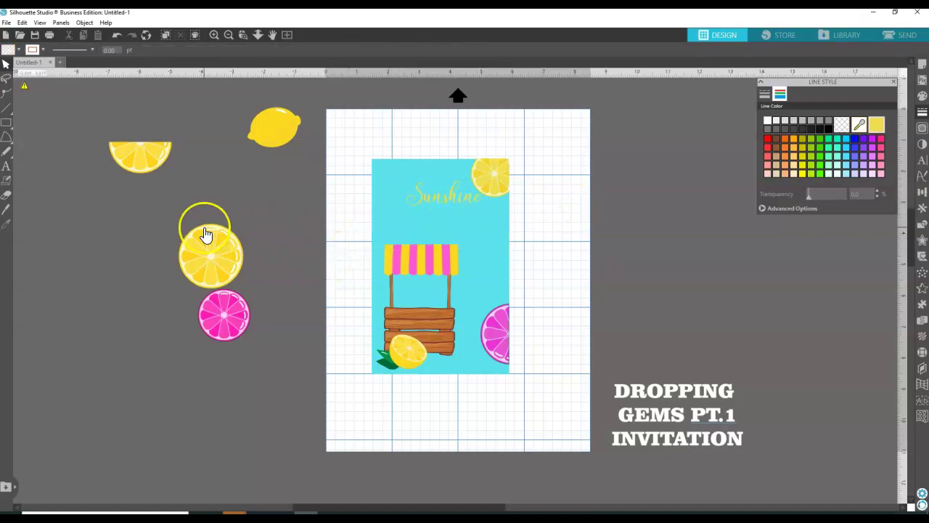
click(53, 195)
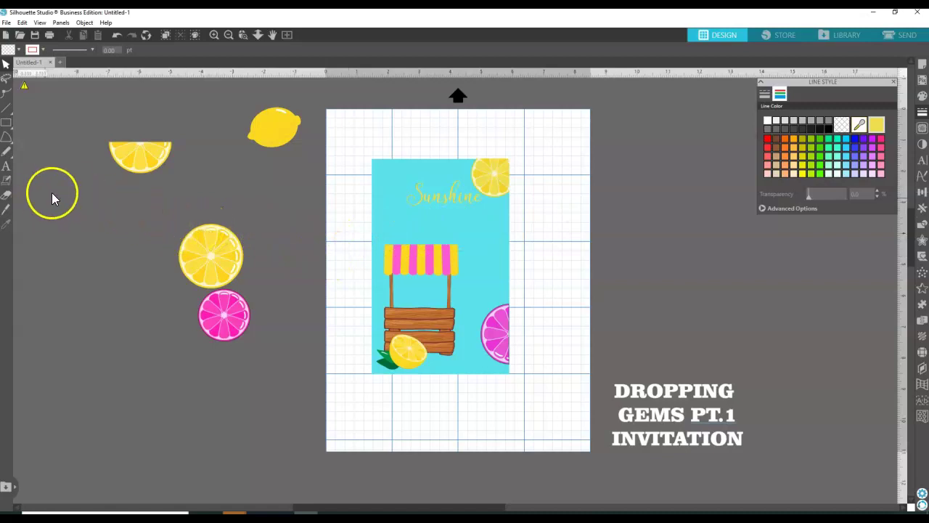
Type 'LEMONADE STAND' in a new text box, widened to fit on one line.
click(7, 166)
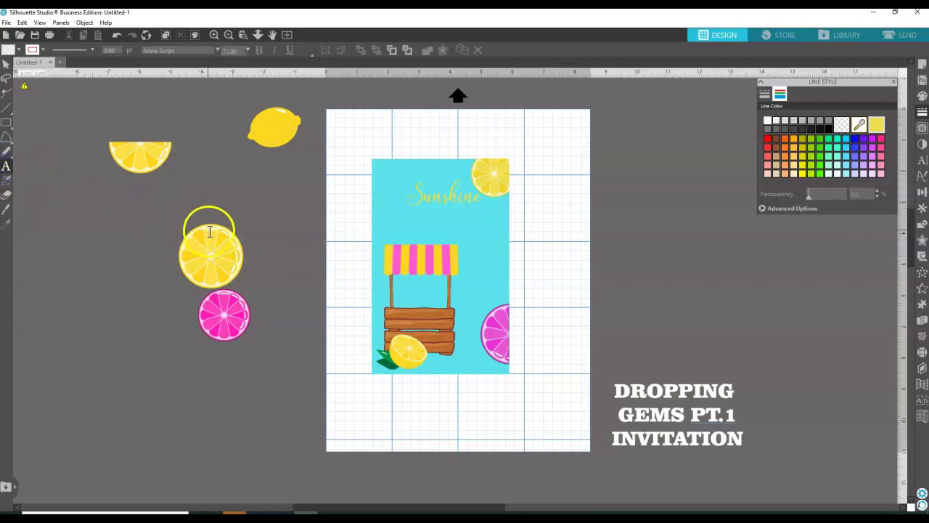
click(401, 218)
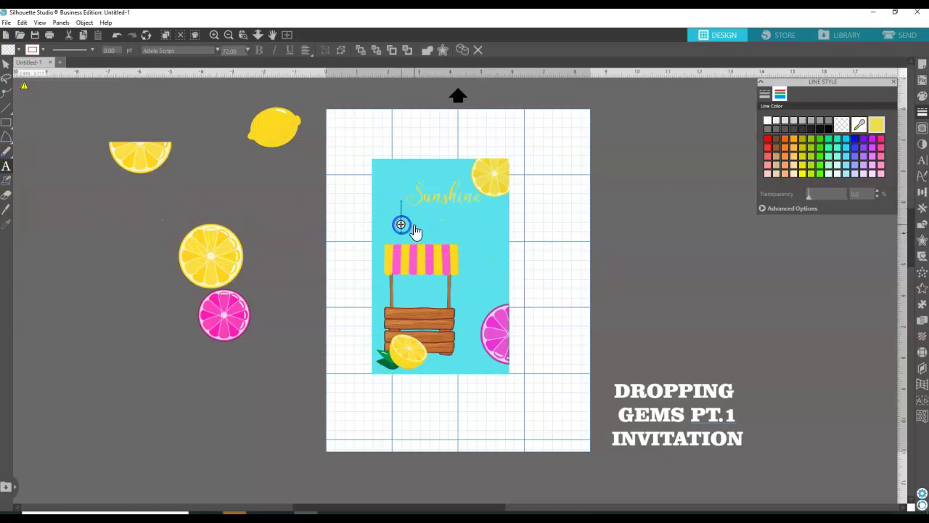
text(LE)
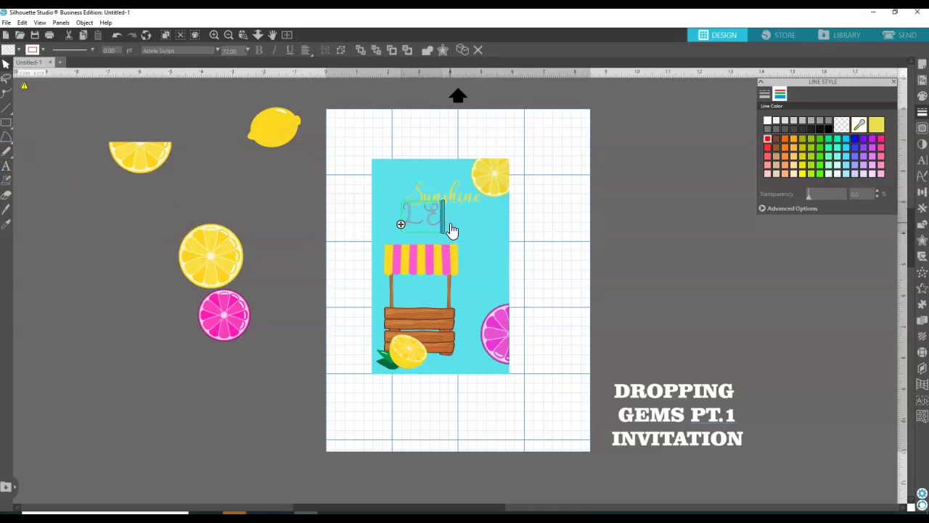
text(MONADE)
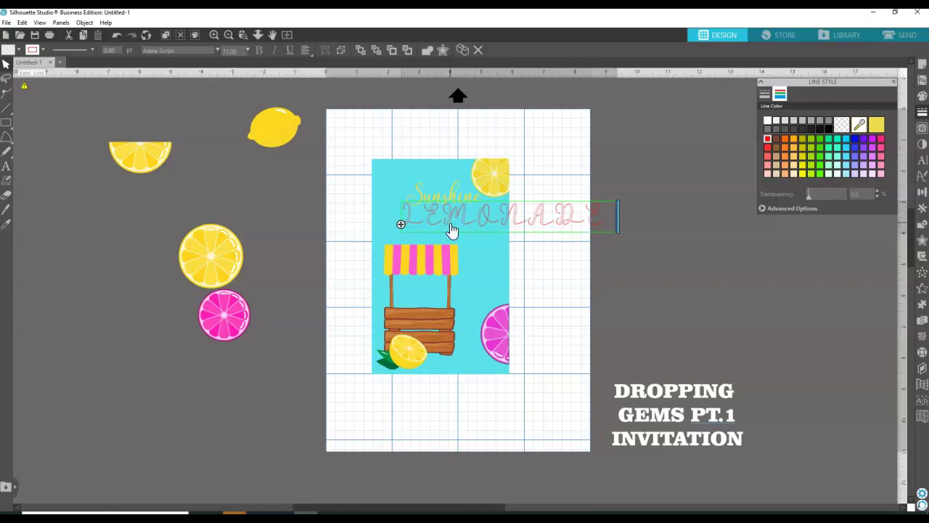
text( STA)
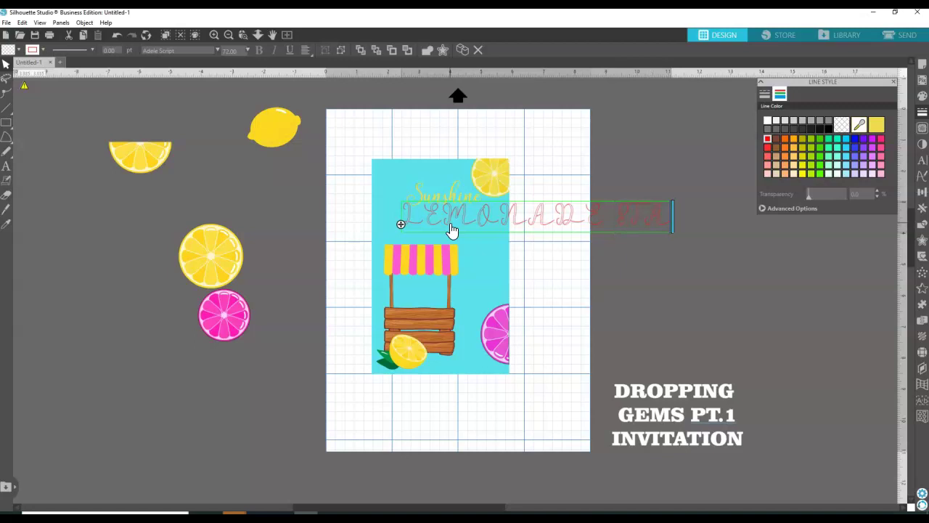
text(ND)
click(680, 255)
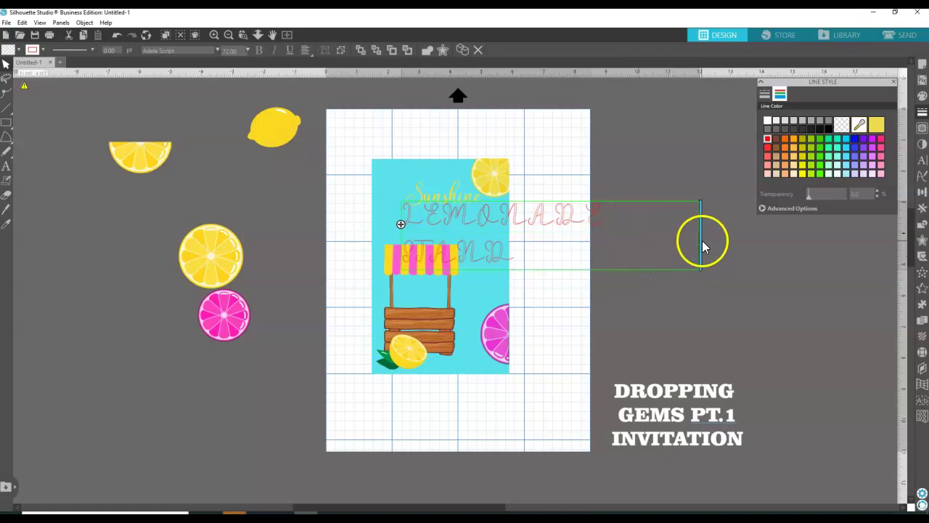
drag(701, 240, 731, 236)
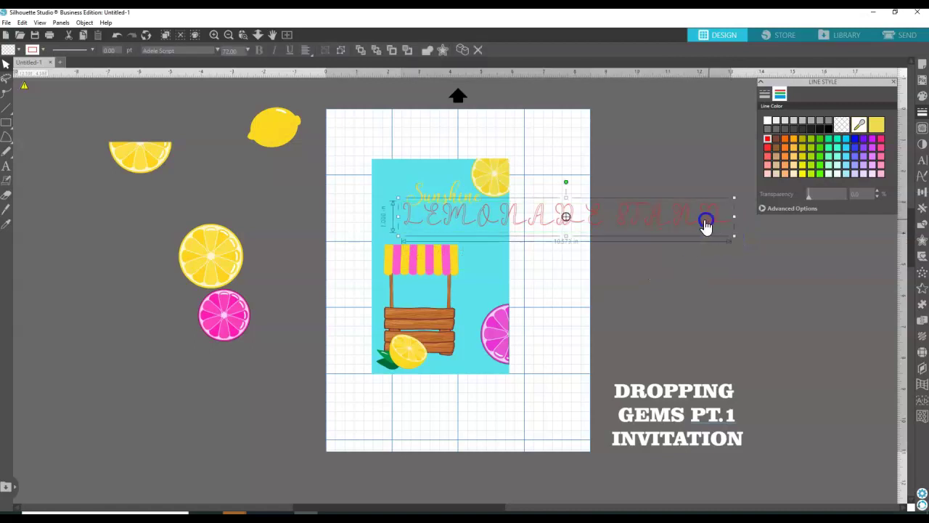
click(6, 166)
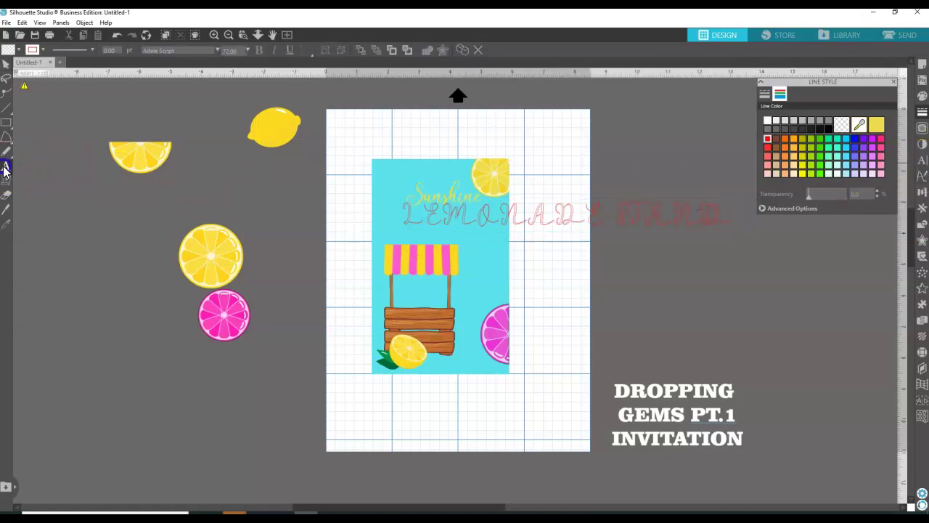
Set the LEMONADE STAND text in the Addington CF font.
click(921, 160)
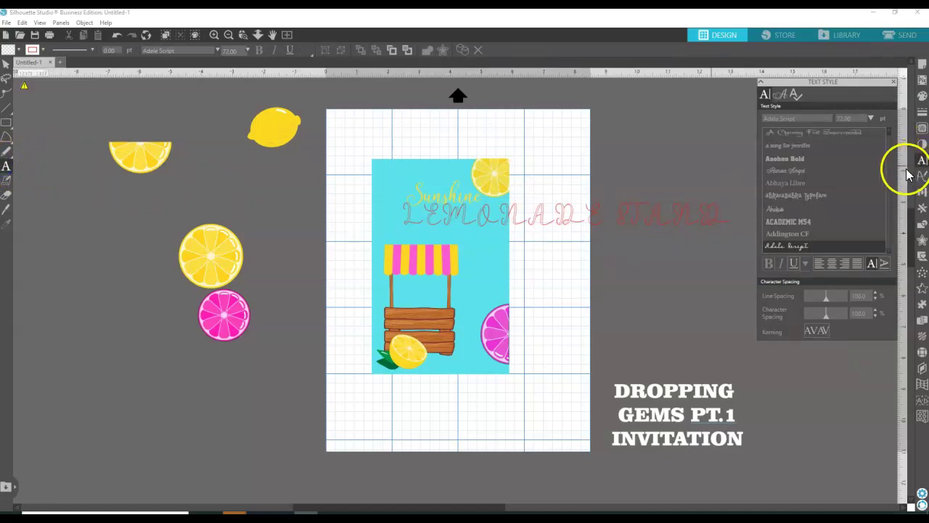
click(788, 233)
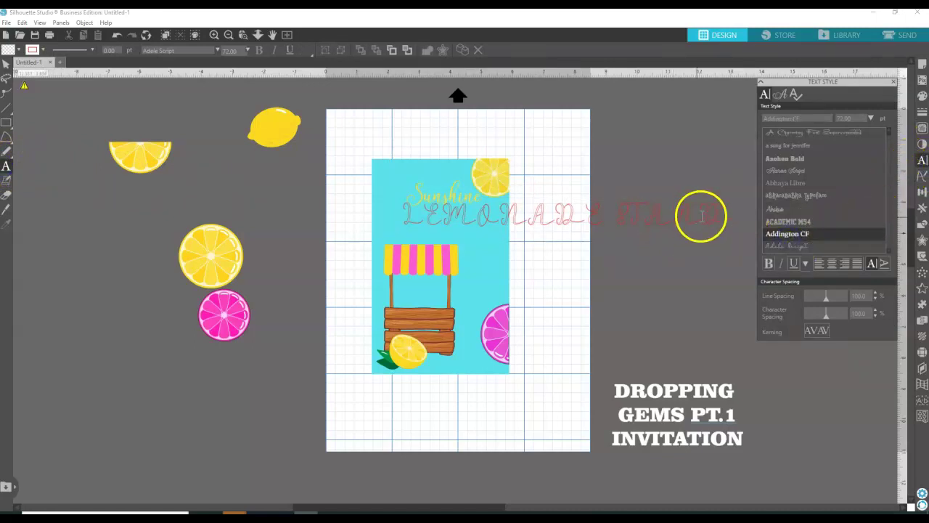
click(5, 64)
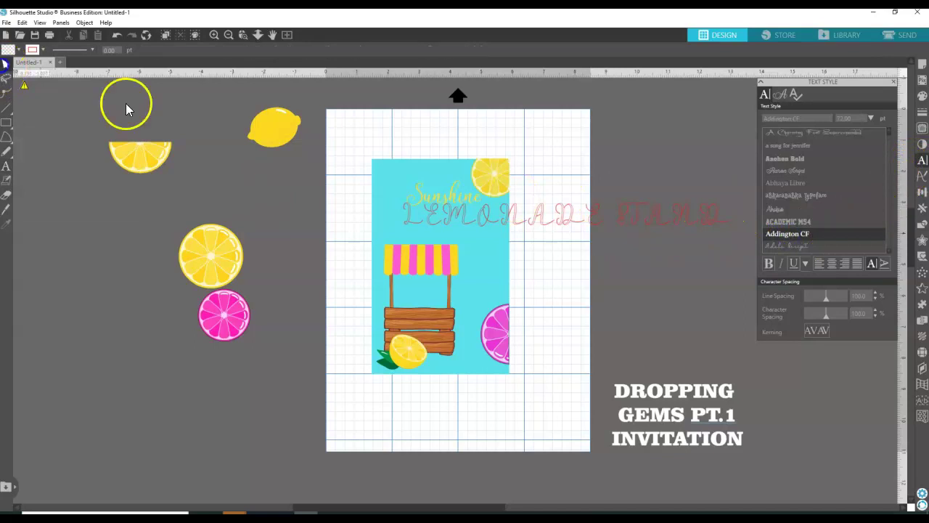
click(686, 227)
click(795, 236)
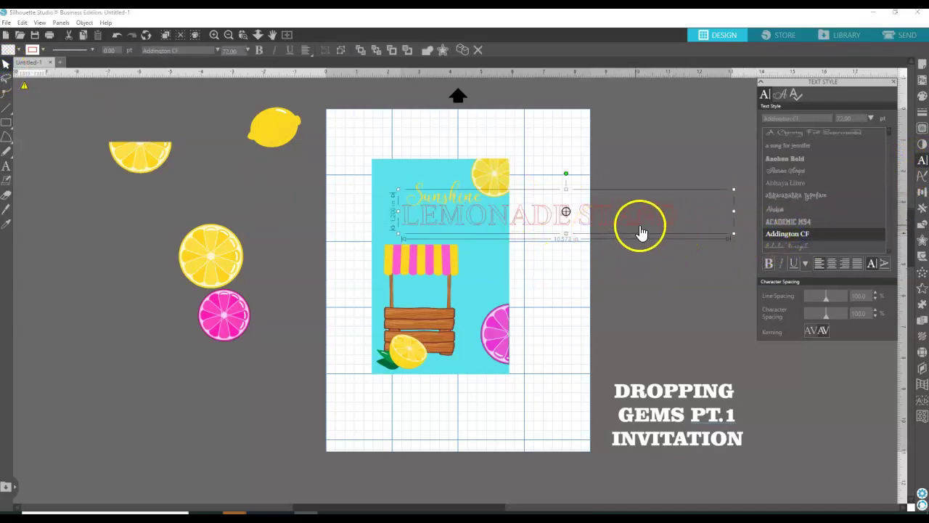
Scale LEMONADE STAND down to about 3.3 in wide and place it under Sunshine.
double_click(662, 222)
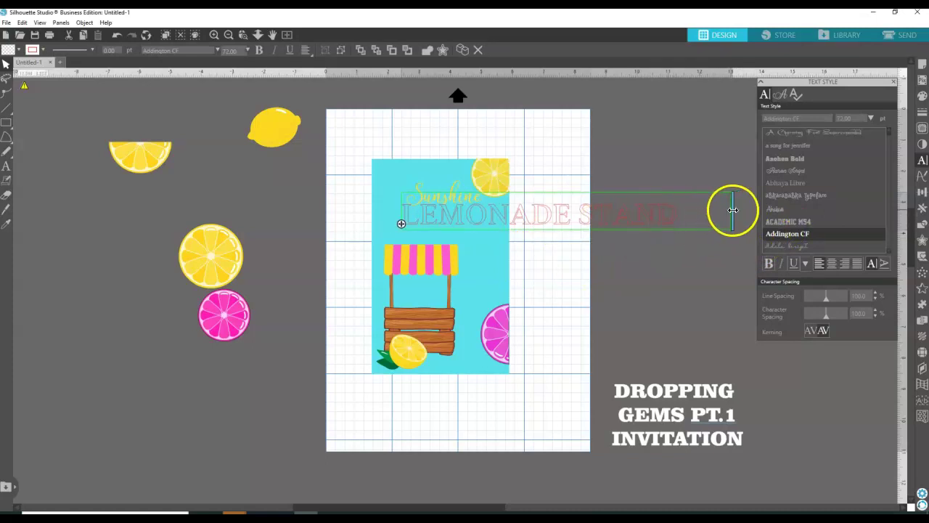
click(670, 218)
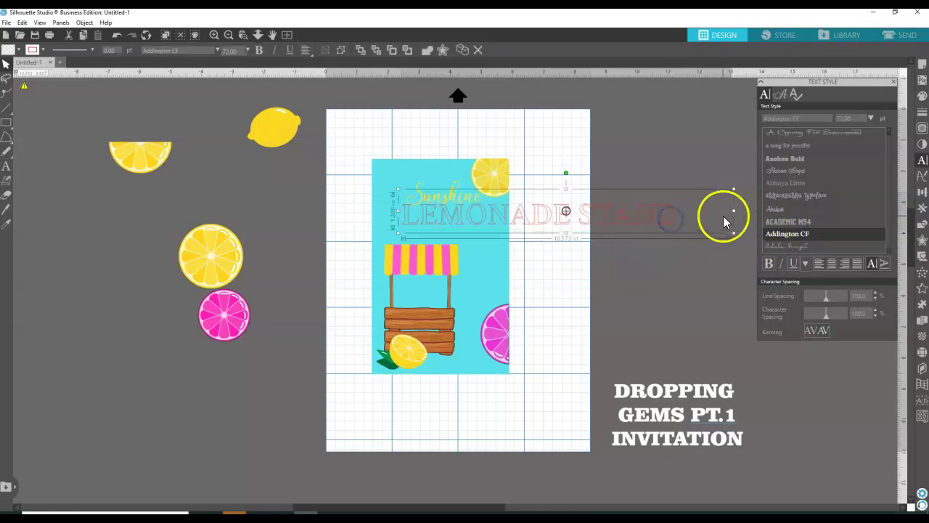
drag(734, 211, 719, 213)
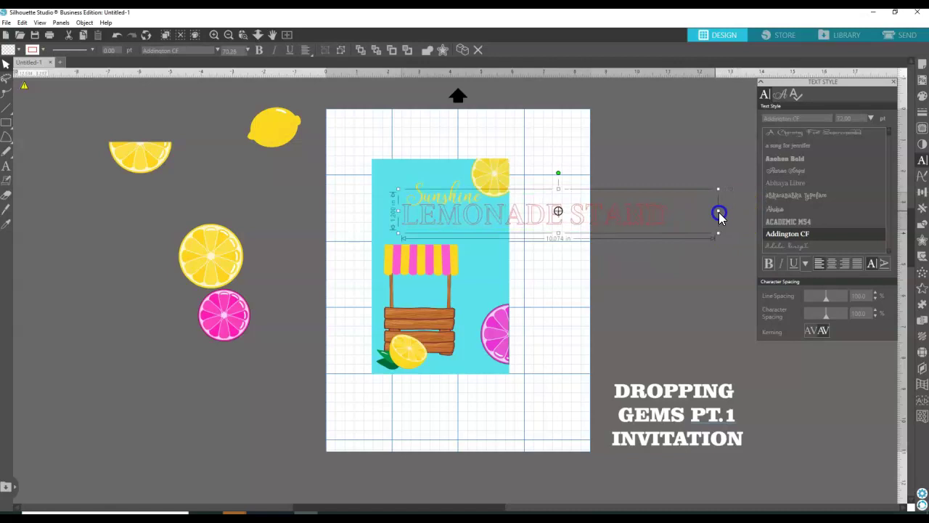
double_click(655, 225)
drag(717, 211, 671, 217)
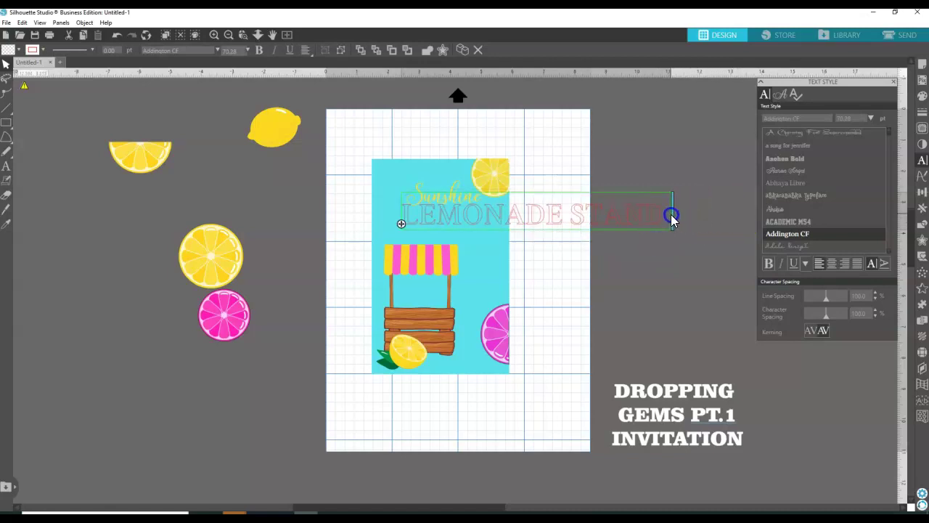
click(575, 272)
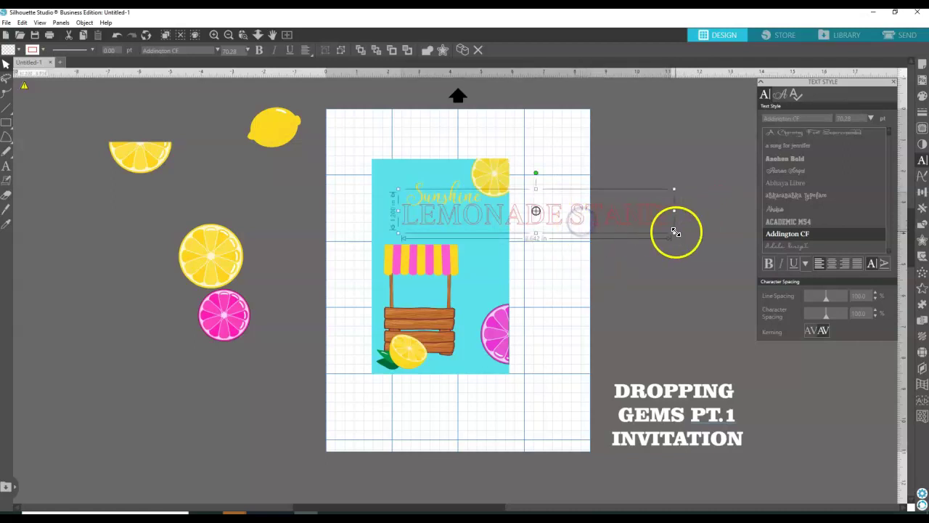
drag(674, 233, 487, 222)
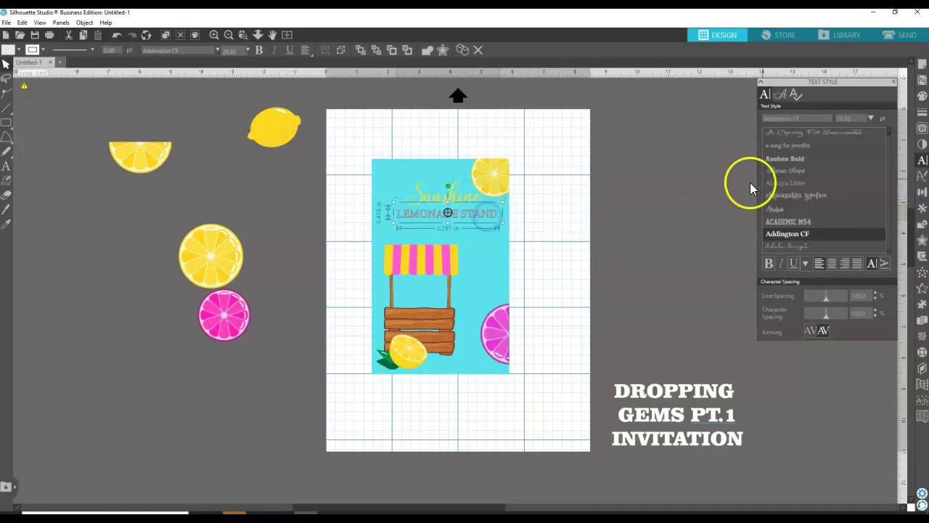
Fill LEMONADE STAND with the awning's pink using the eyedropper.
click(922, 95)
click(870, 130)
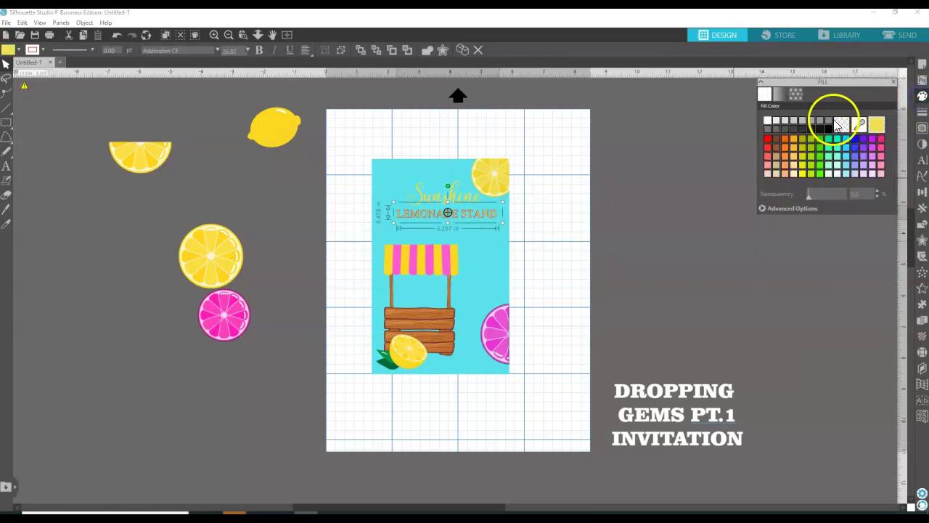
click(858, 124)
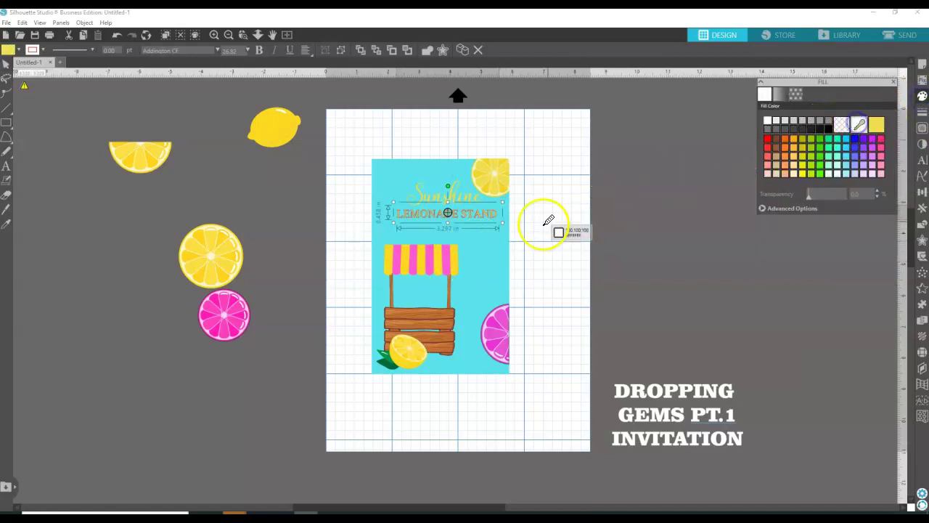
click(448, 256)
Give LEMONADE STAND a matching pink outline and check the result.
click(924, 114)
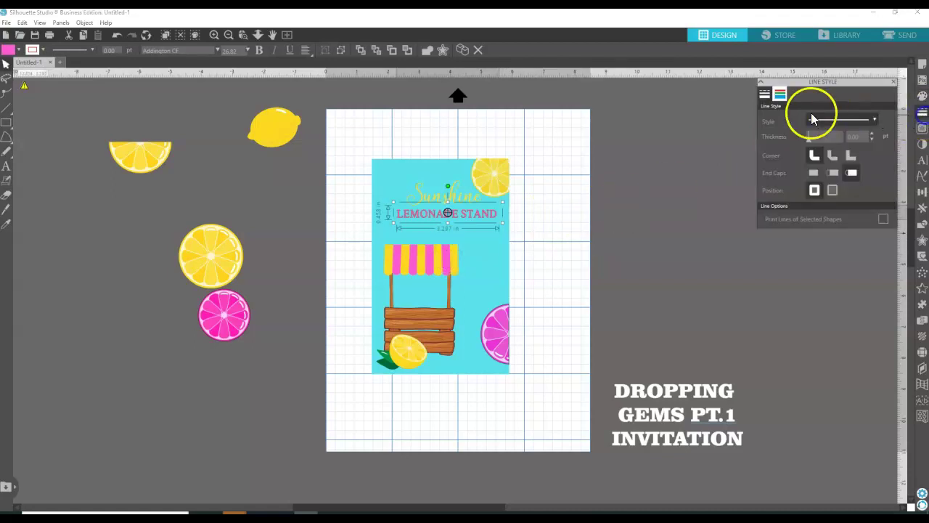
click(781, 96)
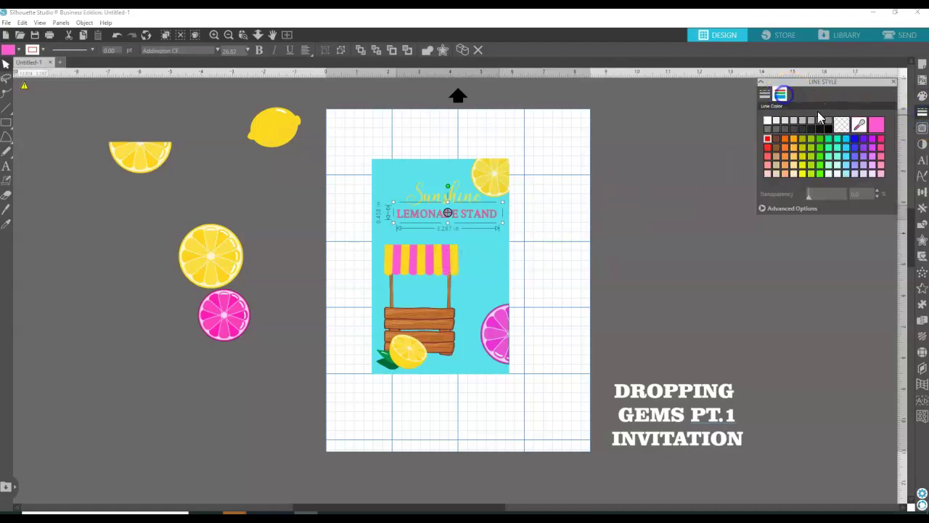
click(874, 127)
click(652, 163)
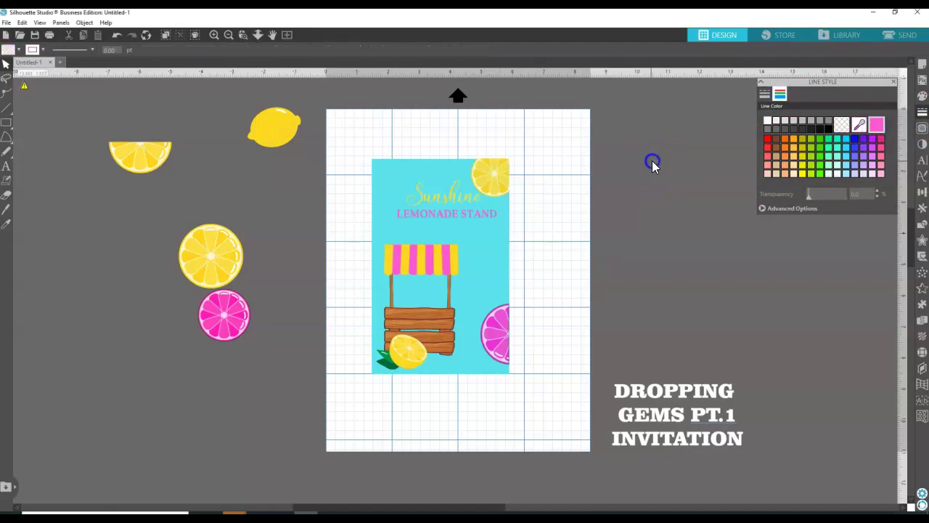
click(478, 220)
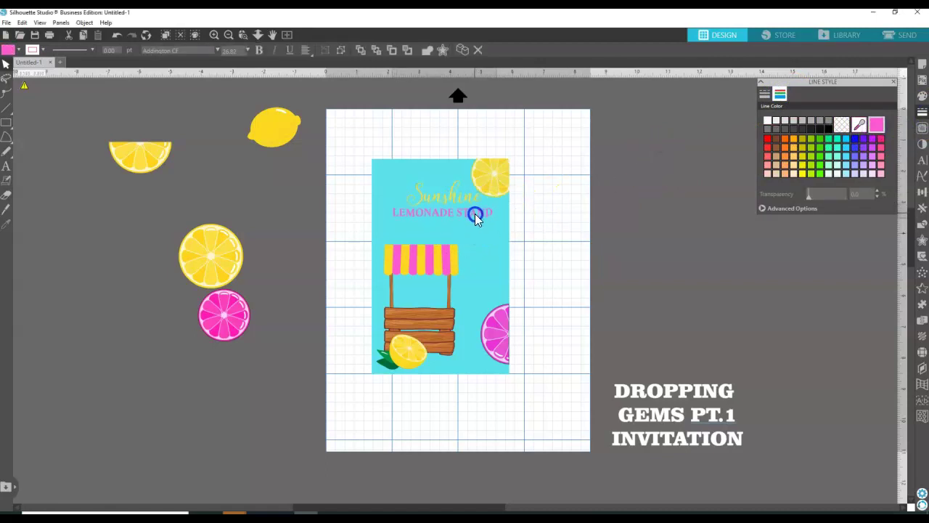
click(620, 227)
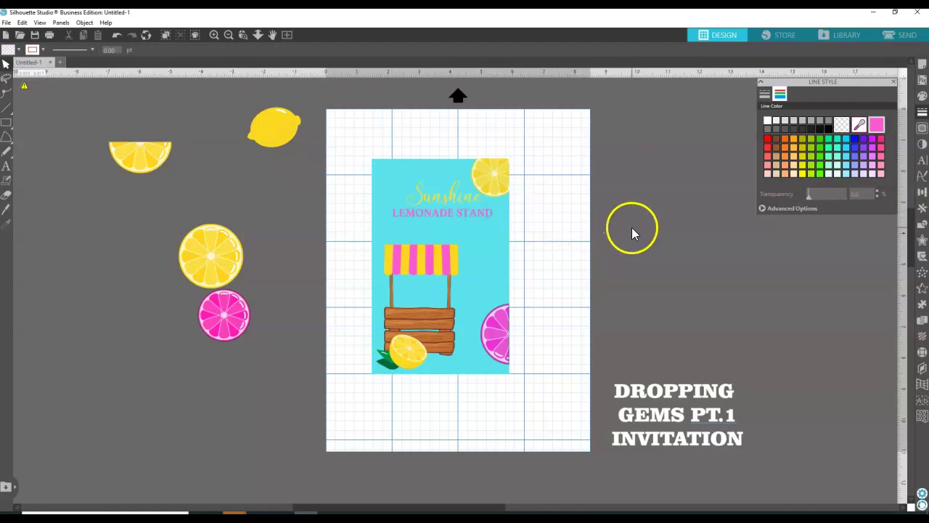
click(634, 229)
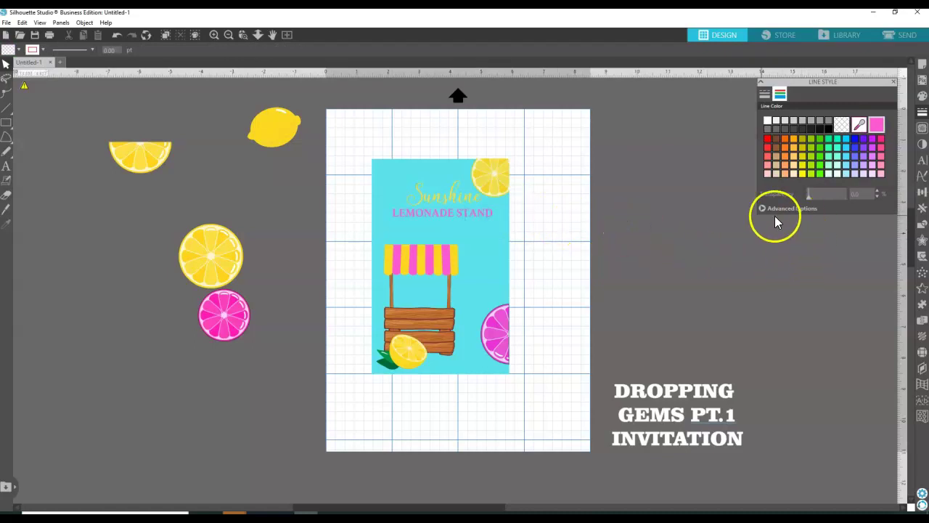
Type 'Drive By' in a new text box beside the card and shrink it.
click(5, 166)
click(564, 249)
text(Dripe)
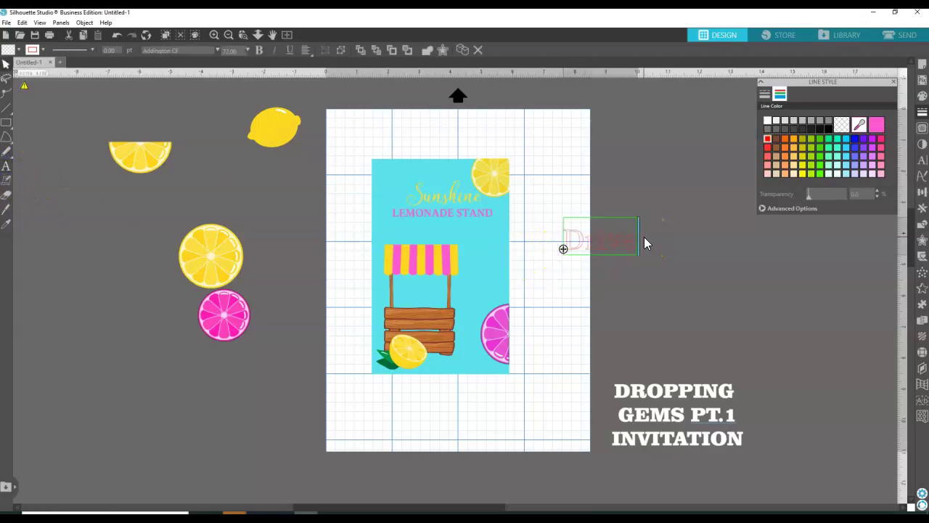
text( Drr)
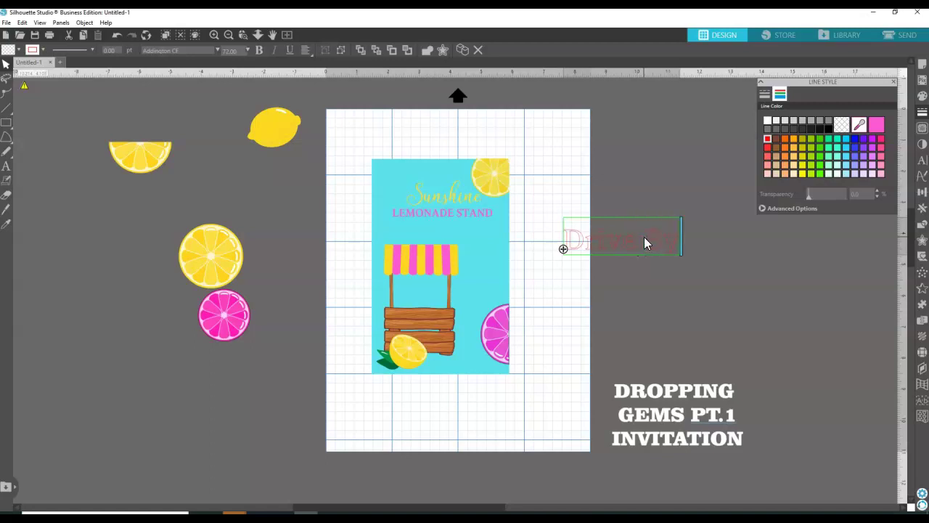
key(Return)
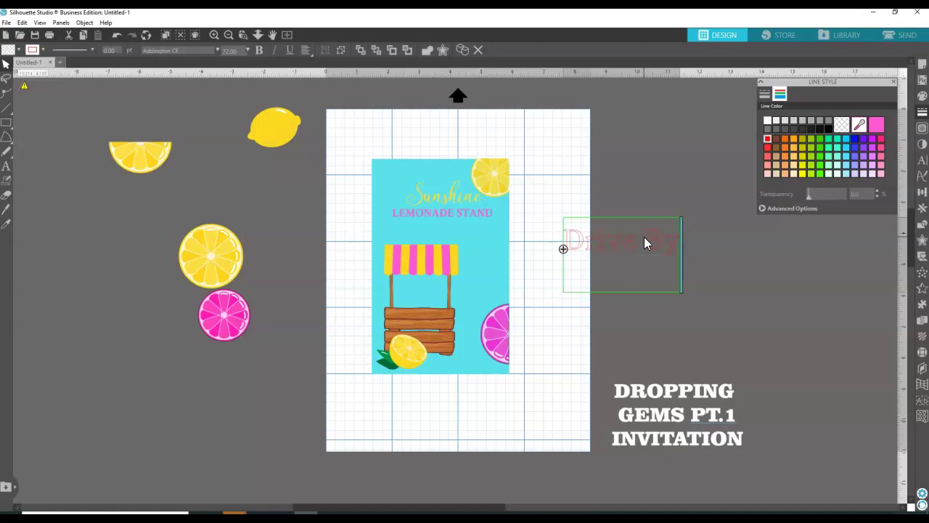
text(B)
key(BackSpace)
key(BackSpace)
click(617, 248)
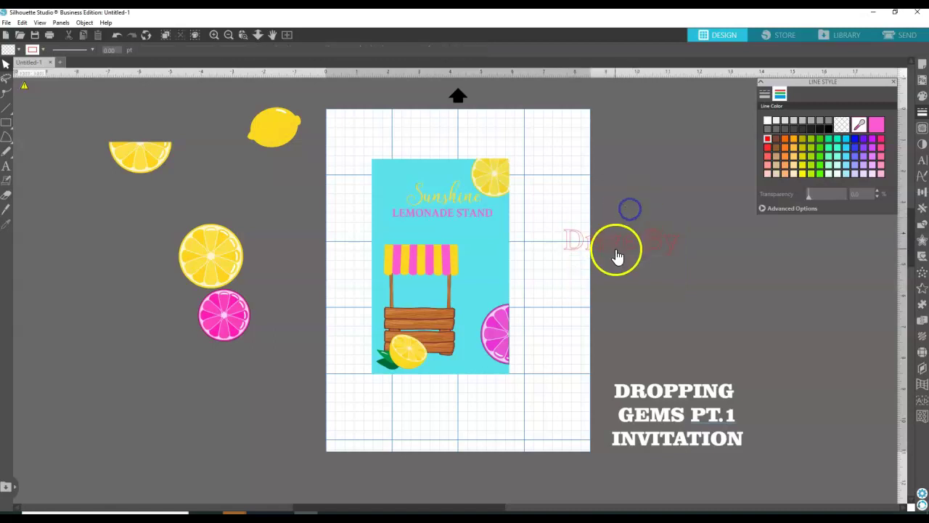
drag(682, 258, 622, 246)
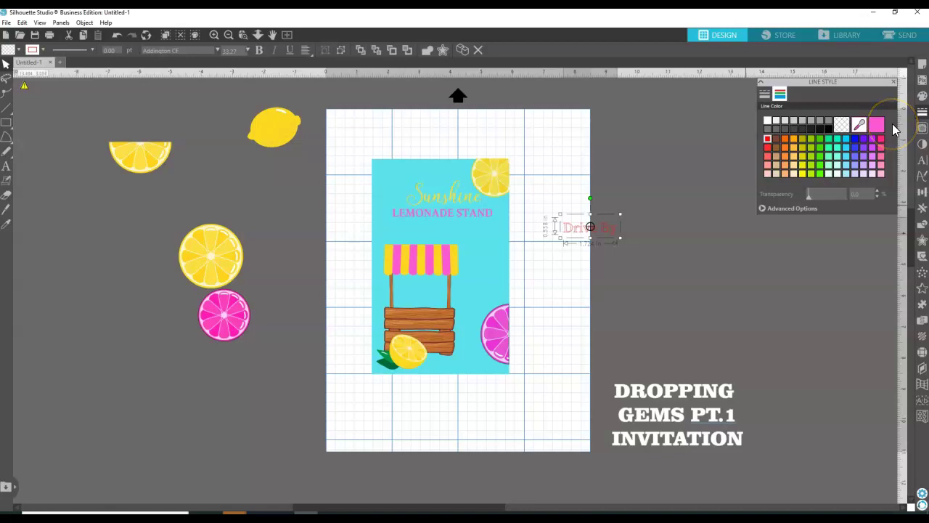
Make the Drive By text white in both fill and outline.
click(921, 96)
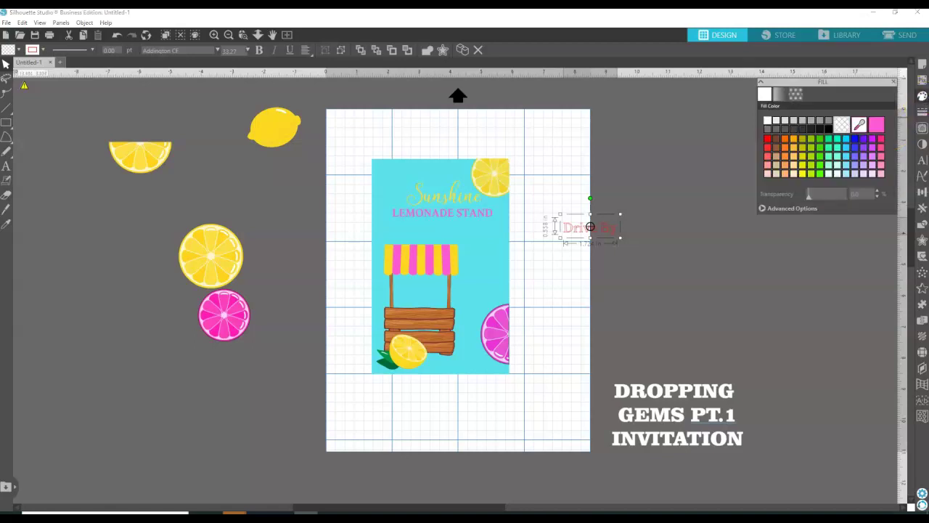
click(876, 124)
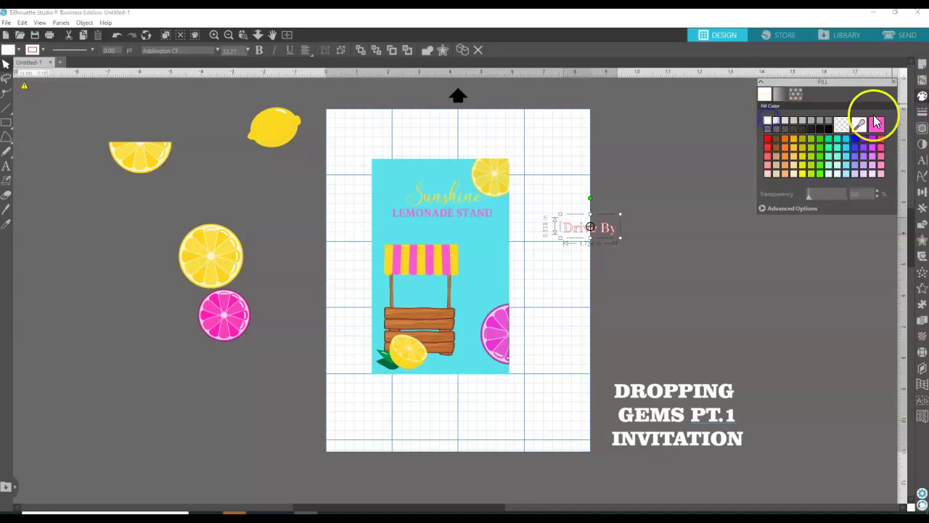
click(922, 112)
click(781, 97)
click(770, 120)
Move Drive By onto the card directly under LEMONADE STAND.
click(579, 174)
drag(608, 230, 464, 233)
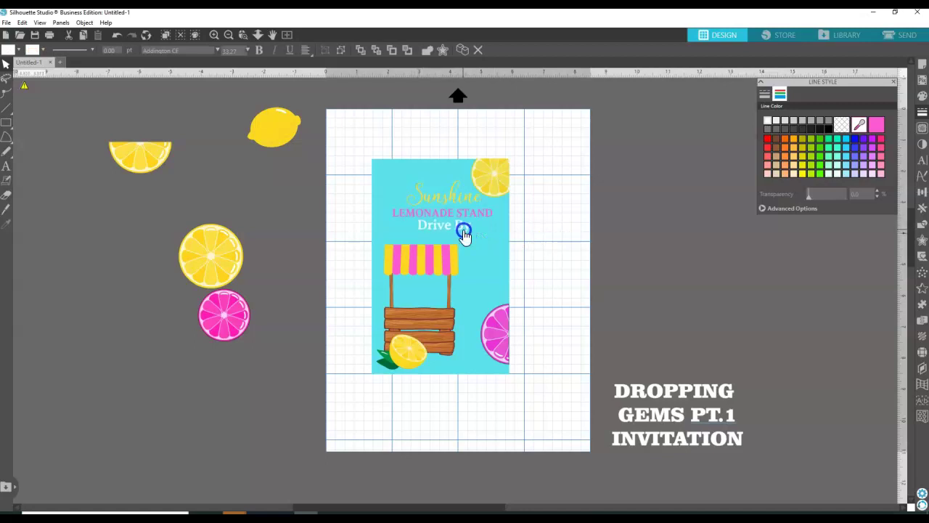
click(555, 217)
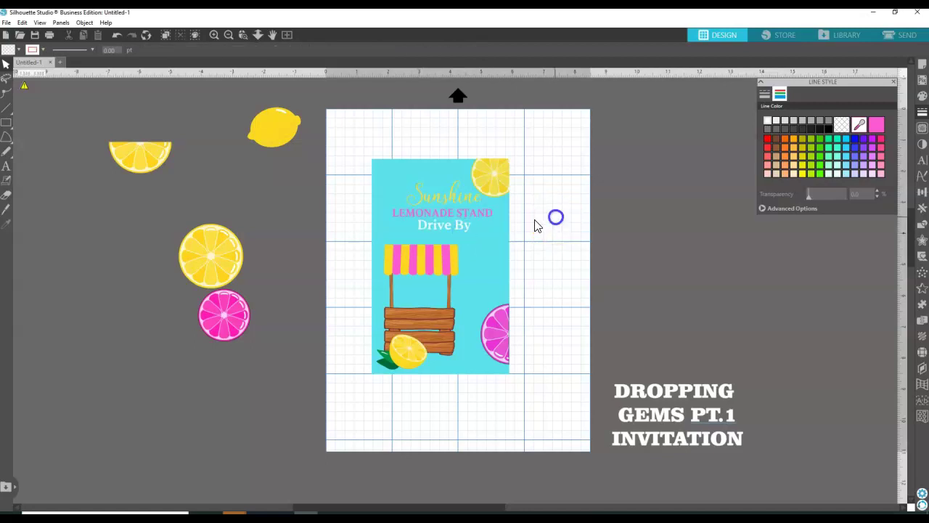
click(6, 168)
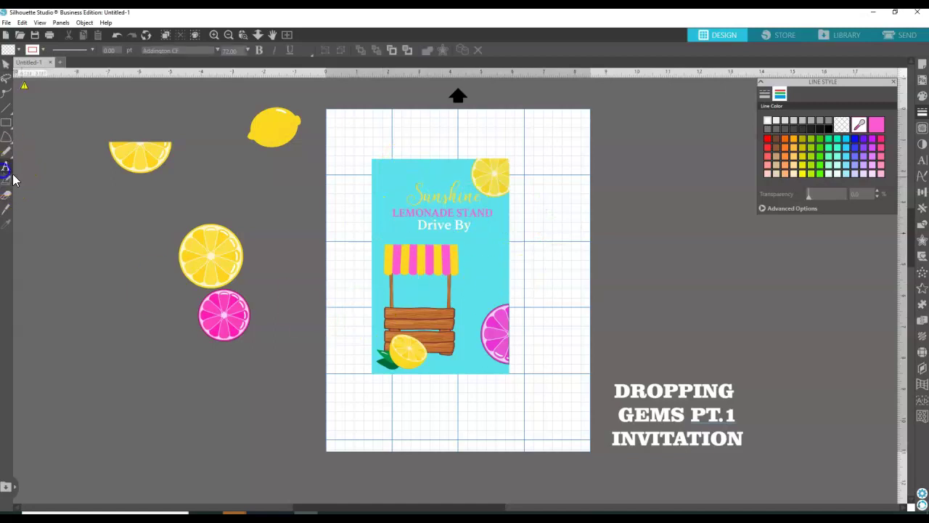
Duplicate the yellow Sunshine text and move the copy off the card to the right.
click(572, 222)
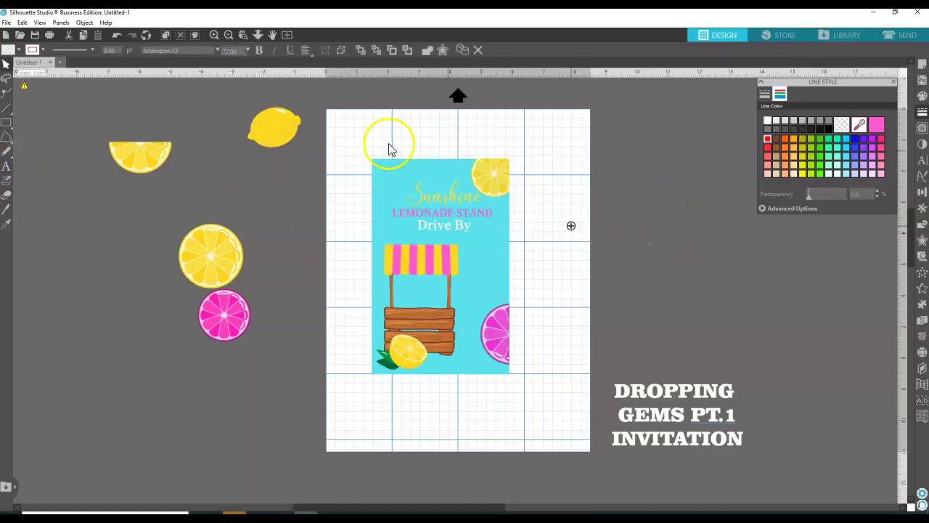
click(425, 206)
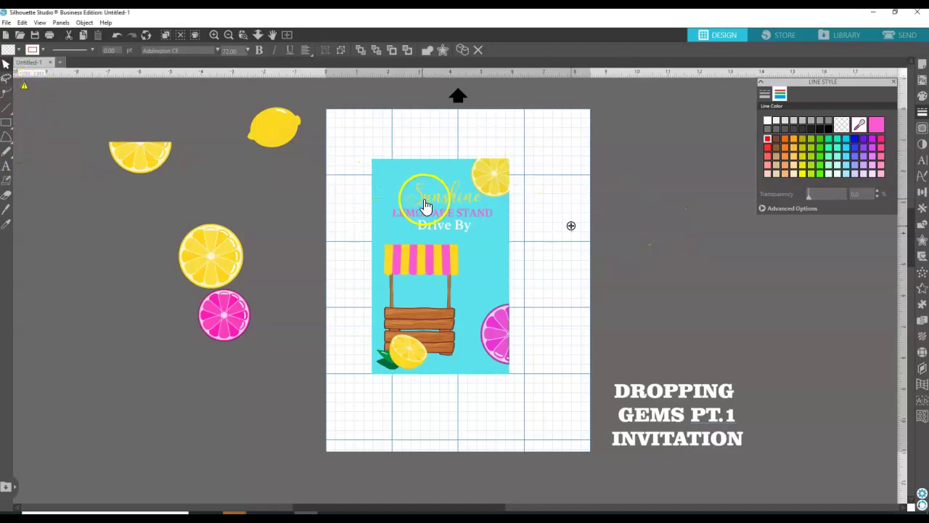
right_click(425, 202)
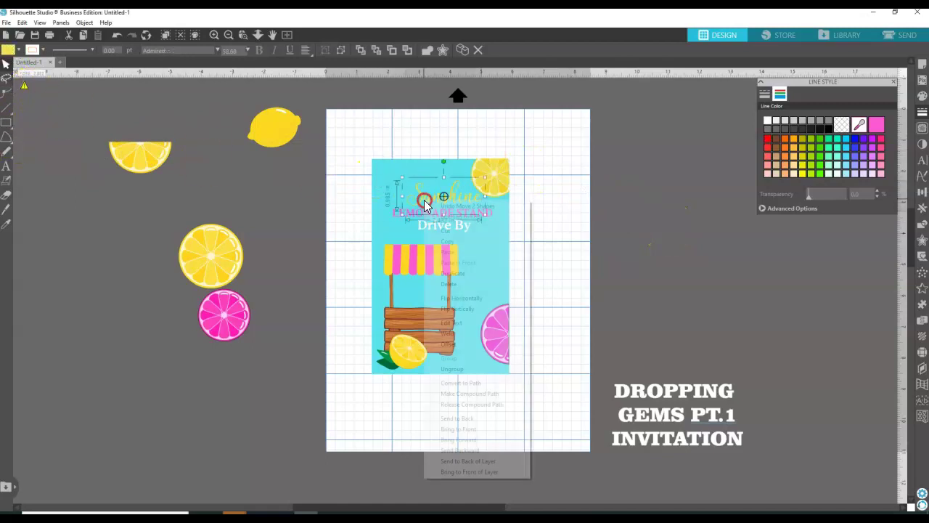
click(453, 275)
drag(472, 207, 650, 217)
Replace the copied text with 'Birthday Party'.
click(5, 165)
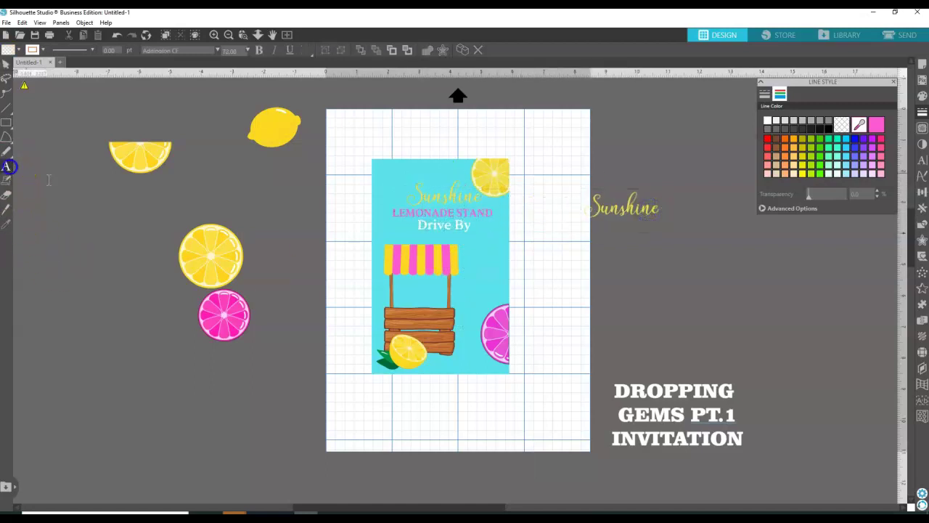
click(657, 211)
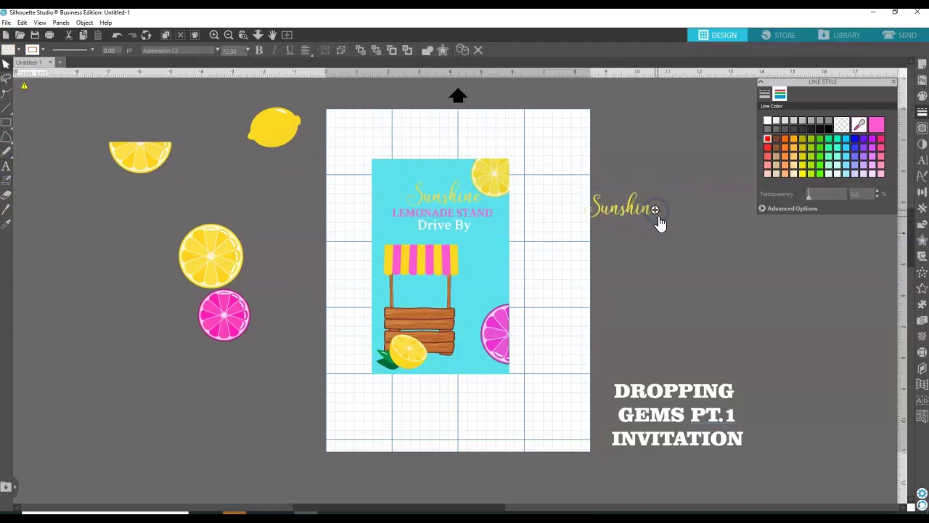
click(644, 216)
double_click(644, 216)
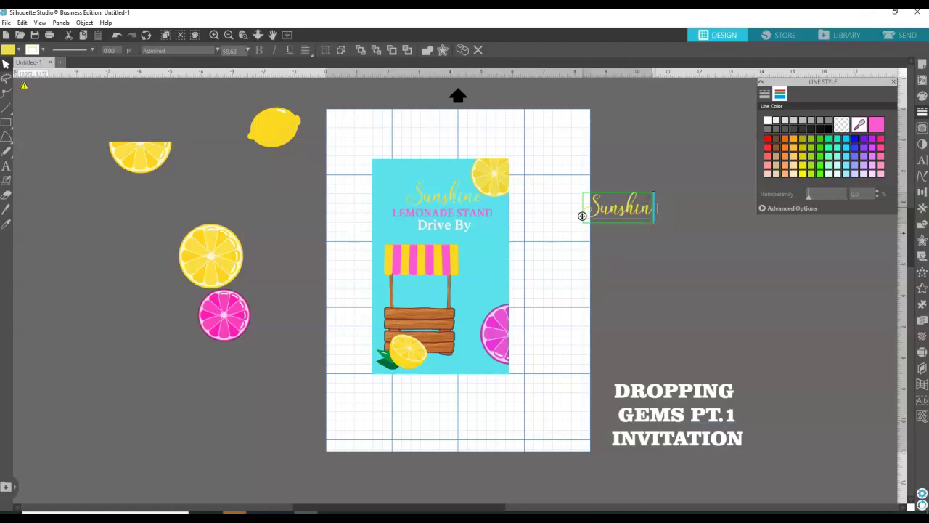
key(BackSpace)
key(BackSpace)
key(BackSpace)
key(BackSpace)
key(BackSpace)
text(Birthd)
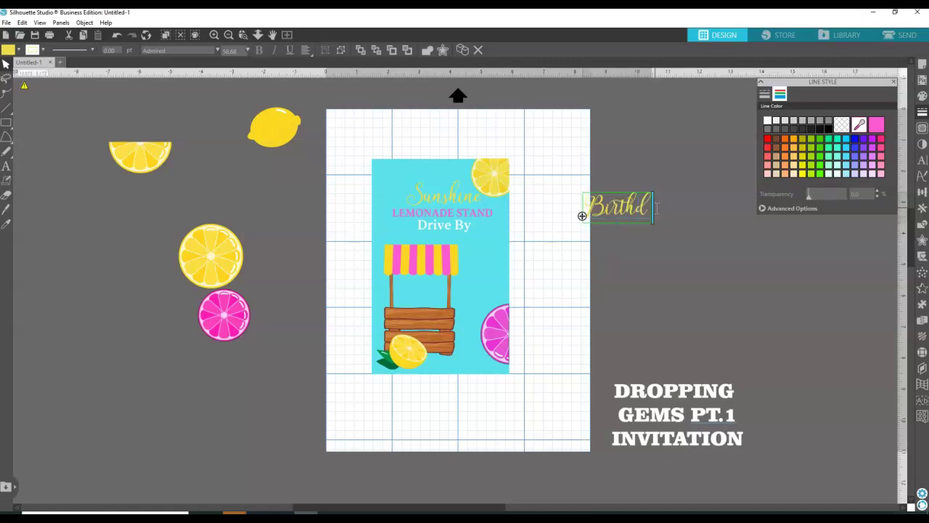
text(ay Party)
click(649, 206)
click(636, 151)
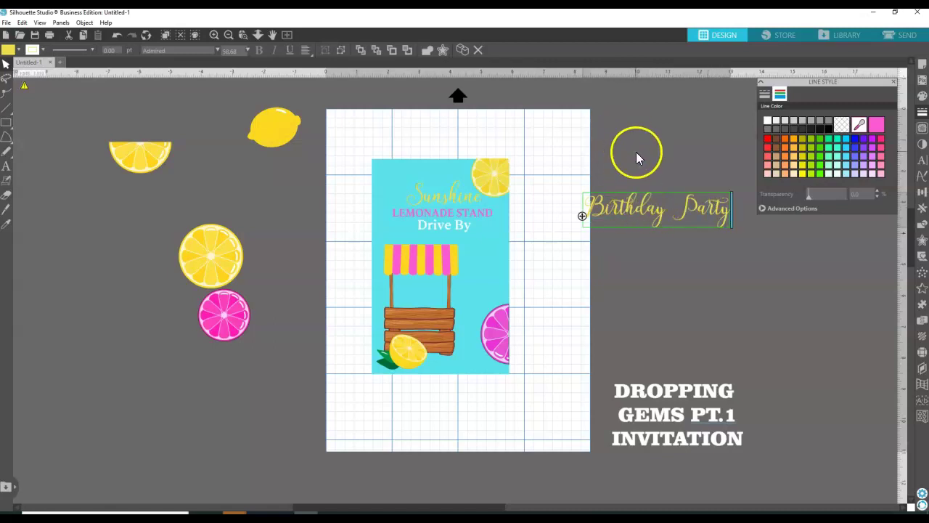
click(644, 203)
Shrink Birthday Party below Drive By on the card and nudge the lemonade stand lower.
drag(630, 219, 522, 260)
click(573, 254)
drag(616, 274, 470, 240)
drag(444, 346, 463, 357)
click(571, 248)
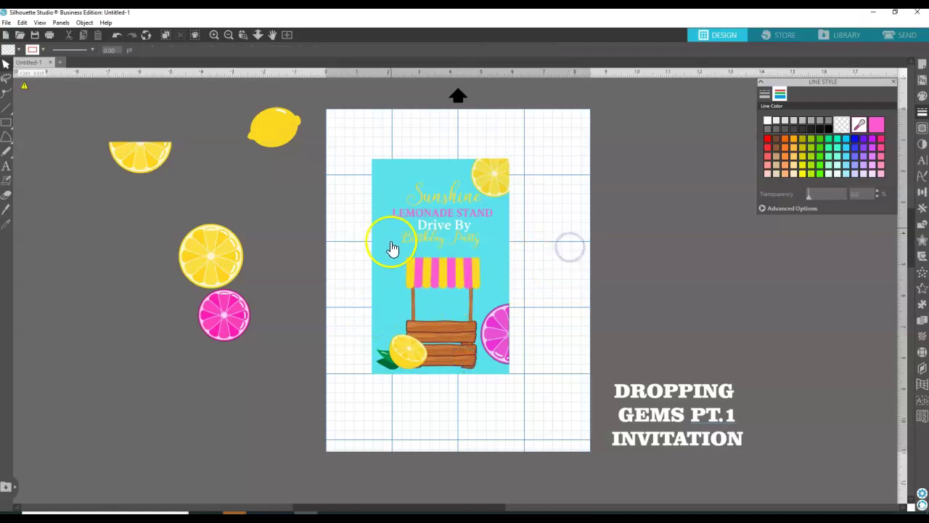
Draw a rectangle over the whole card and thicken its outline to 2 pt.
click(6, 122)
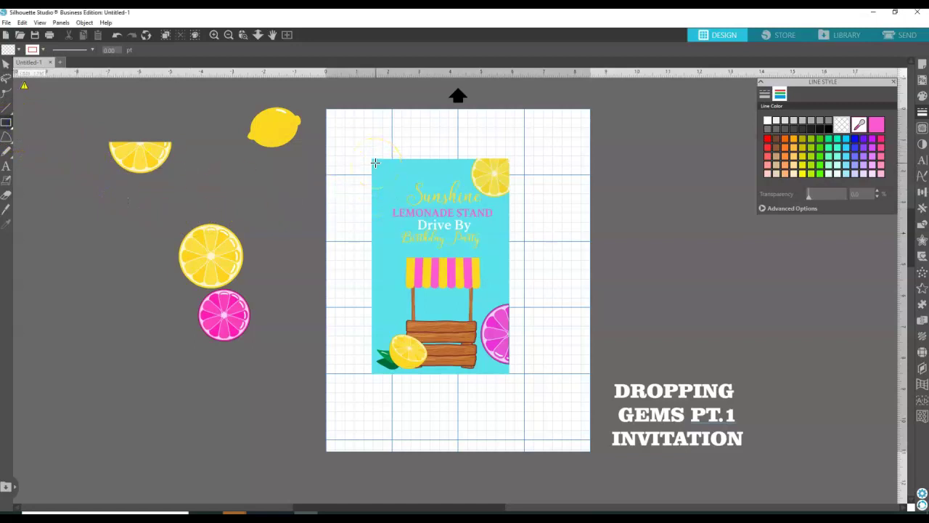
mouse_move(375, 165)
mouse_down()
mouse_move(441, 191)
mouse_move(506, 372)
mouse_up()
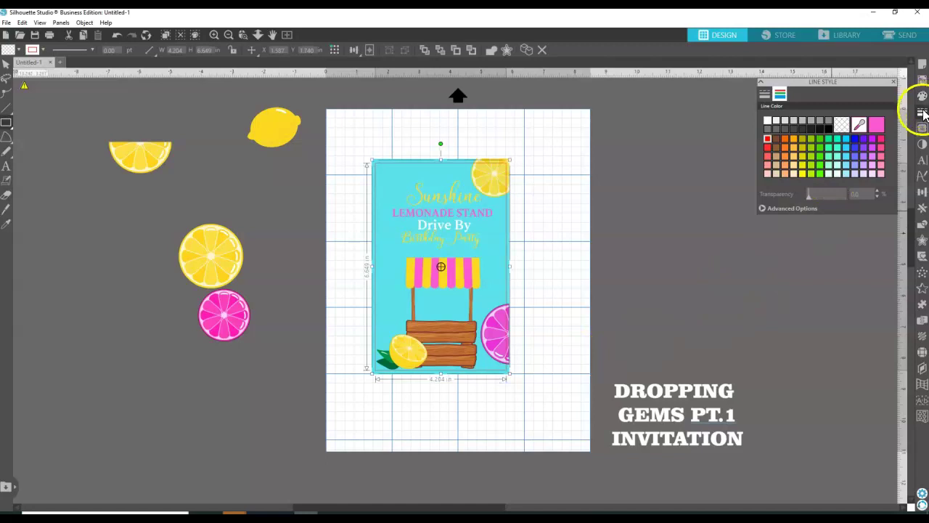
click(765, 94)
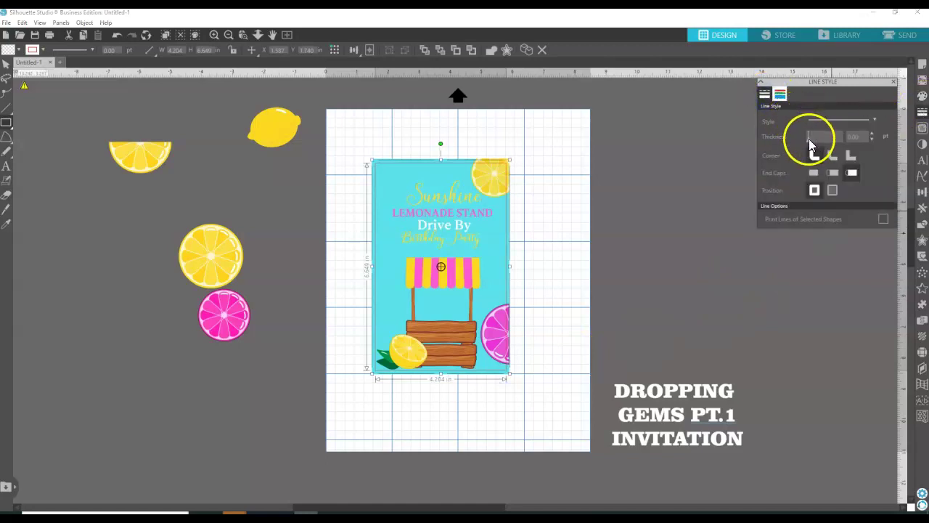
click(810, 141)
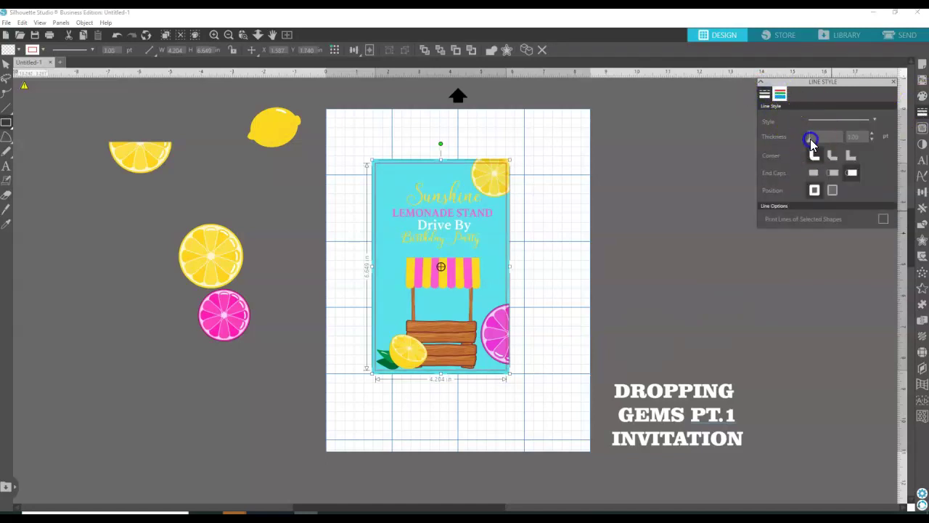
drag(811, 140, 815, 138)
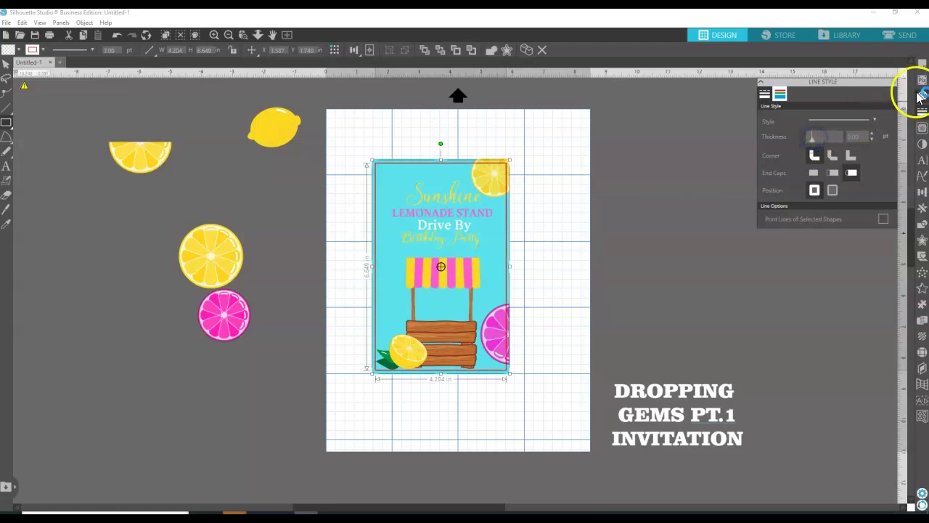
Make the frame outline pink, undo the accidental pink fill, and delete a stray rectangle.
click(779, 94)
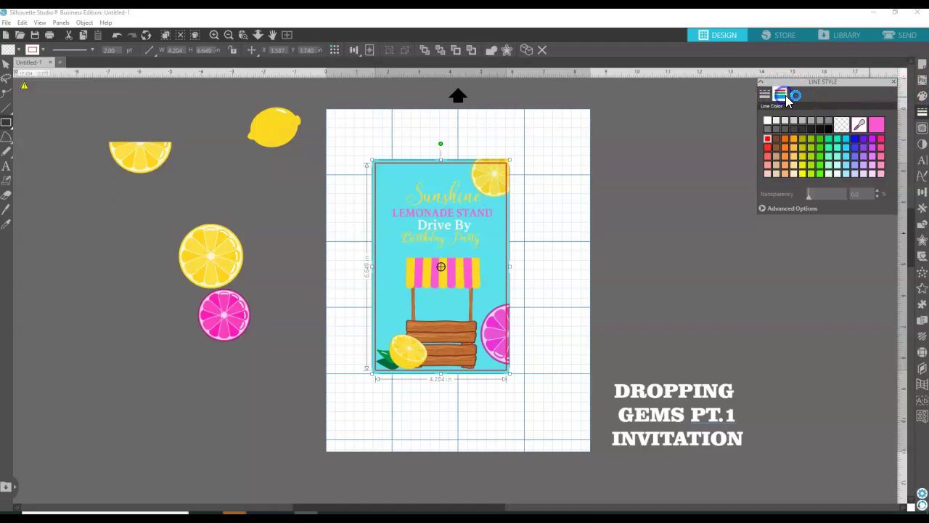
click(768, 121)
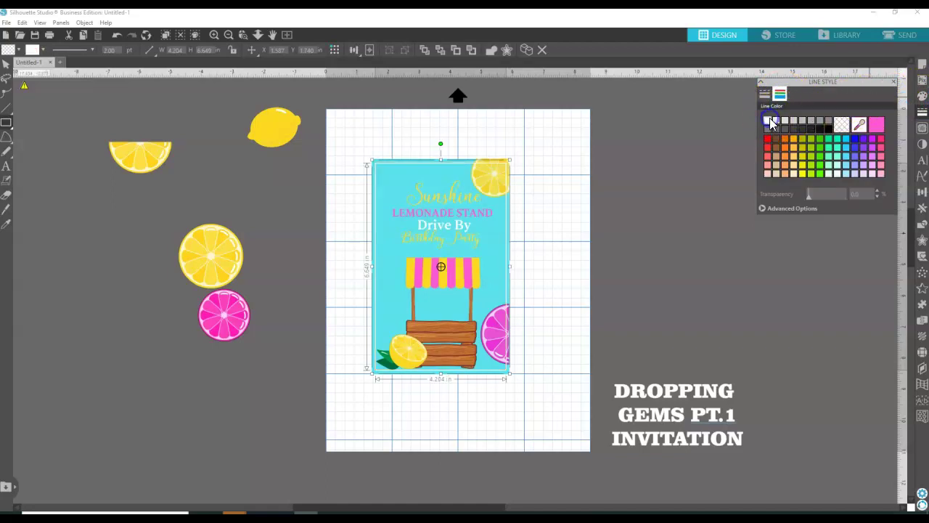
click(878, 126)
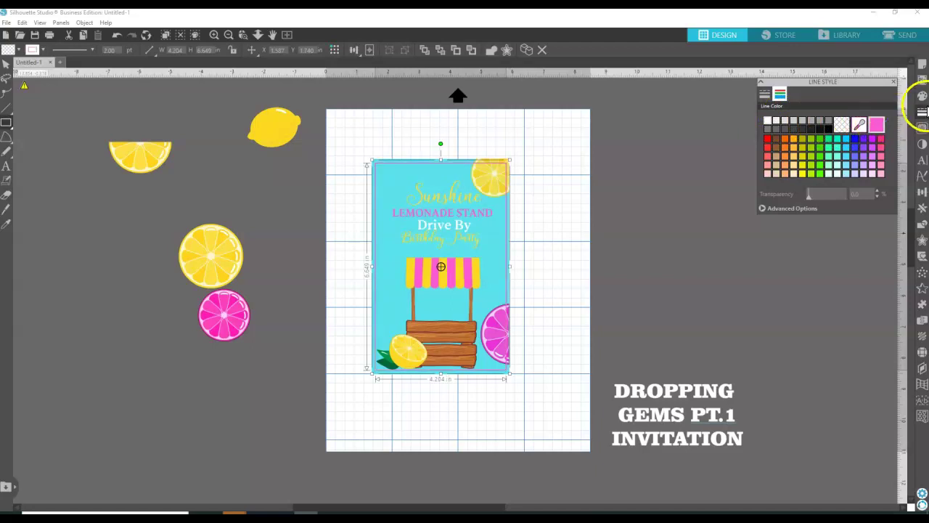
click(923, 112)
click(923, 96)
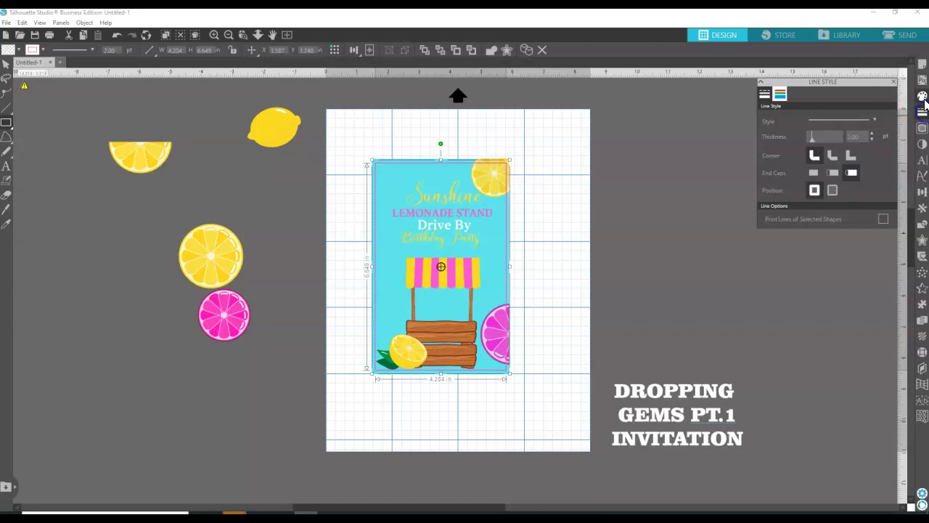
click(879, 124)
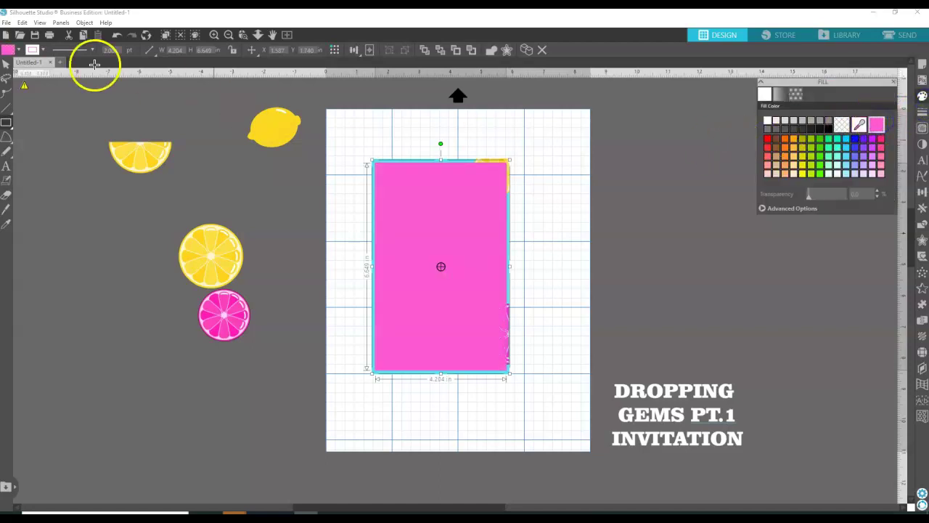
click(117, 34)
drag(691, 243, 668, 322)
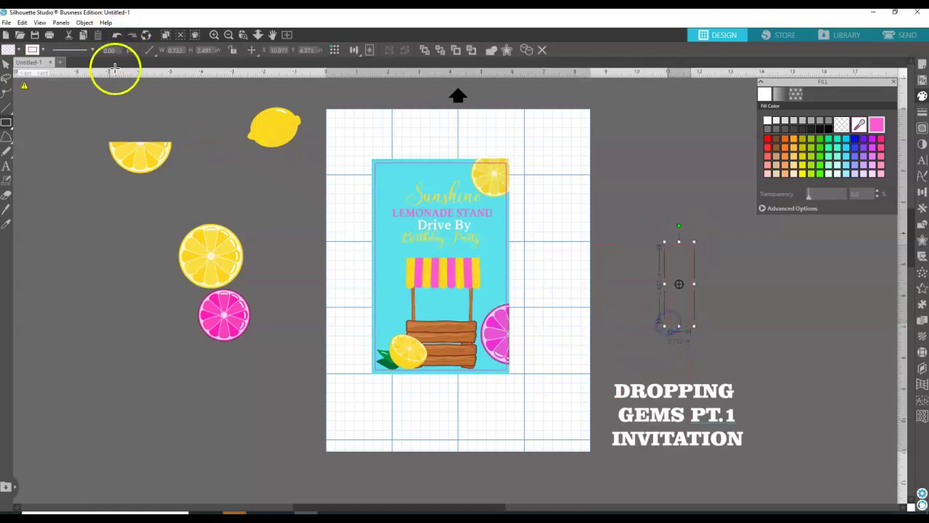
key(Delete)
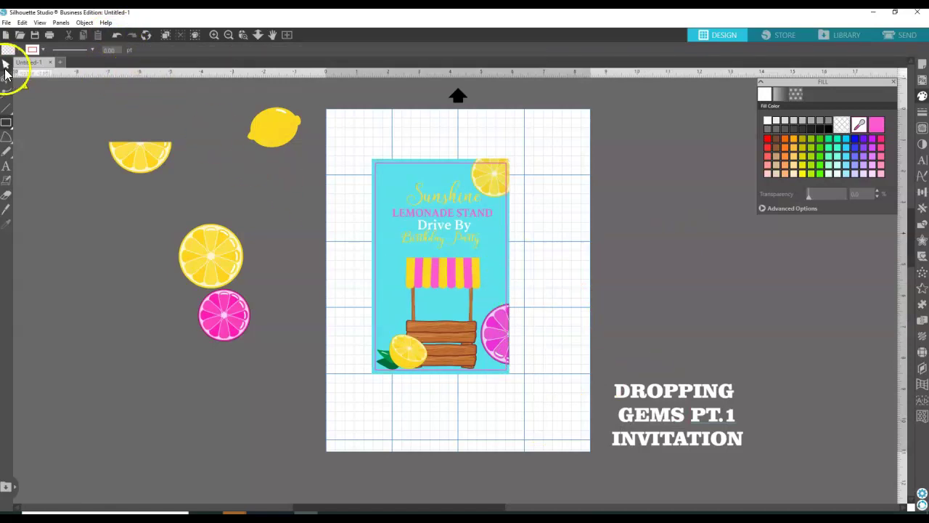
Send the border rectangle back one level.
click(458, 169)
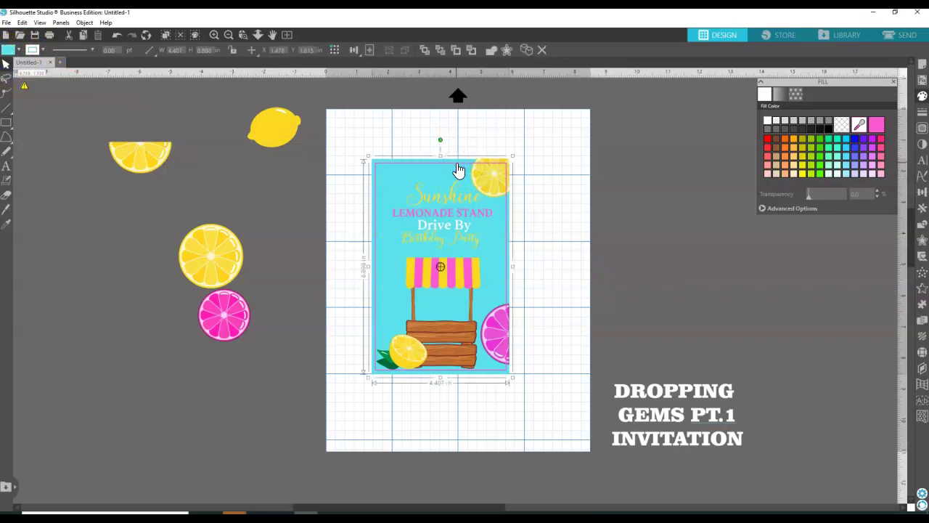
click(457, 167)
right_click(457, 167)
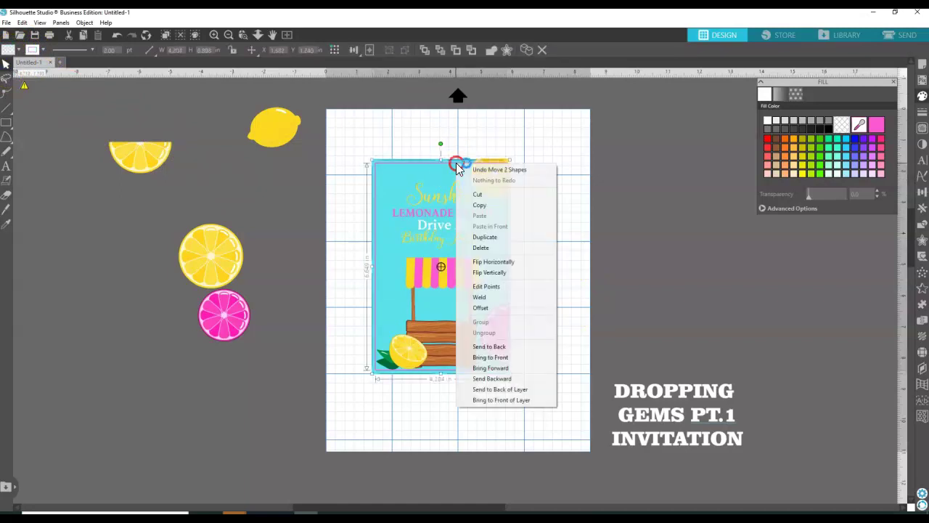
click(498, 379)
Bring the top-right lemon slice and the pink slice to the front.
click(490, 183)
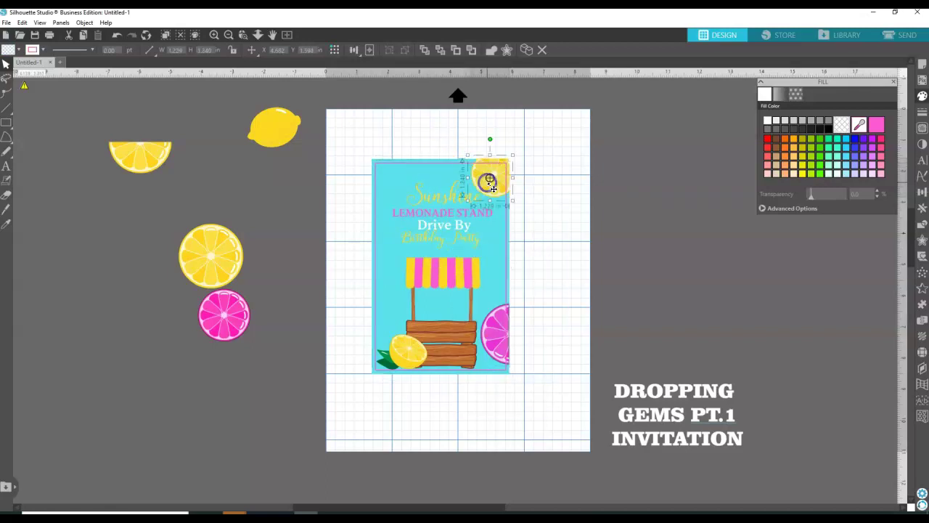
right_click(491, 184)
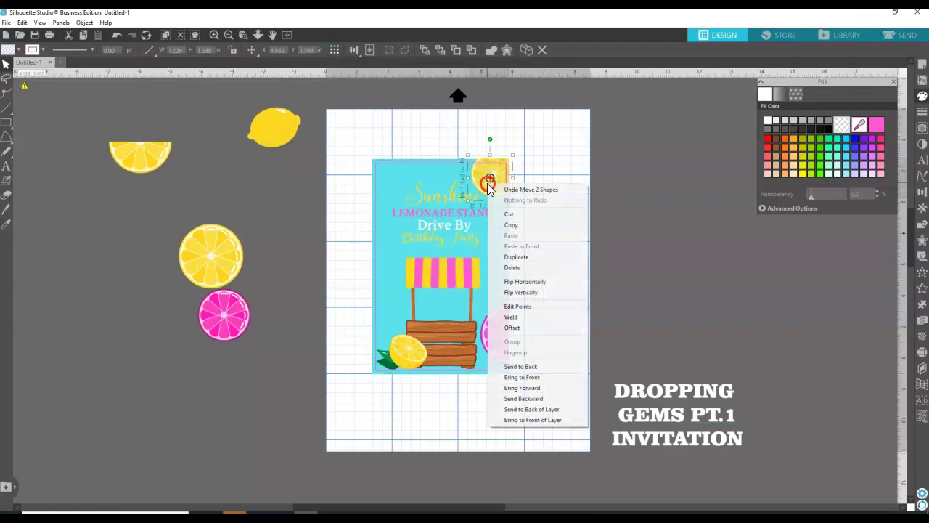
click(527, 379)
click(500, 349)
right_click(500, 343)
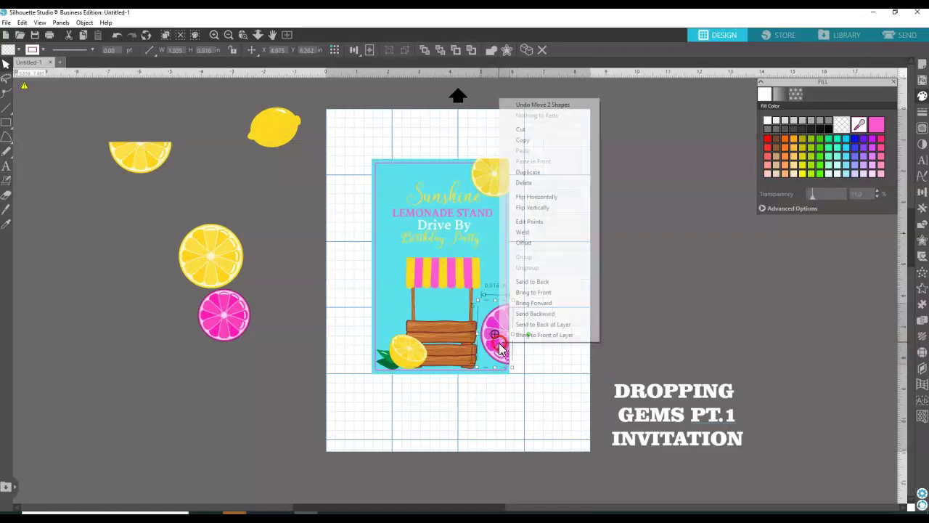
click(533, 293)
Bring the bottom lemon in front of the stand and nudge it slightly right.
click(396, 365)
right_click(394, 363)
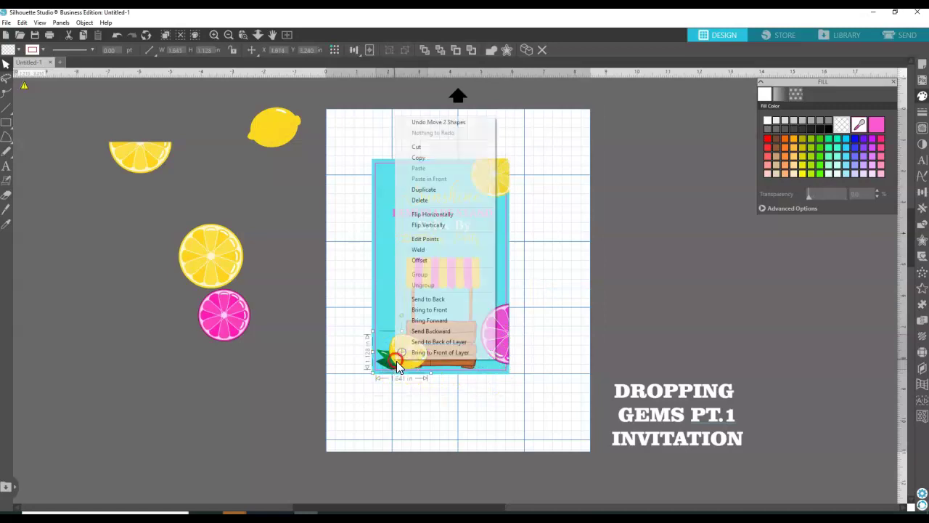
click(431, 312)
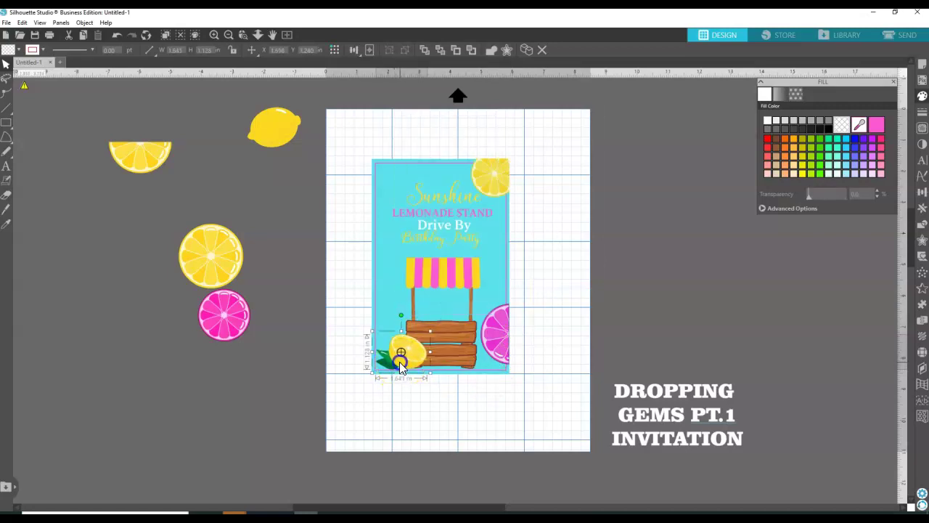
drag(398, 367, 402, 366)
click(593, 270)
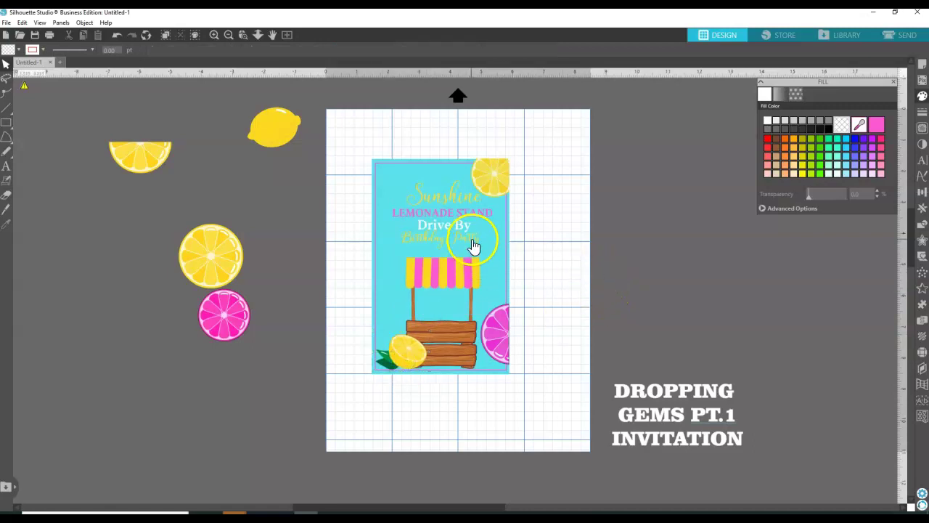
Enlarge the Birthday Party text.
click(472, 246)
mouse_move(488, 255)
mouse_down()
mouse_move(497, 259)
mouse_move(483, 247)
mouse_up()
click(467, 199)
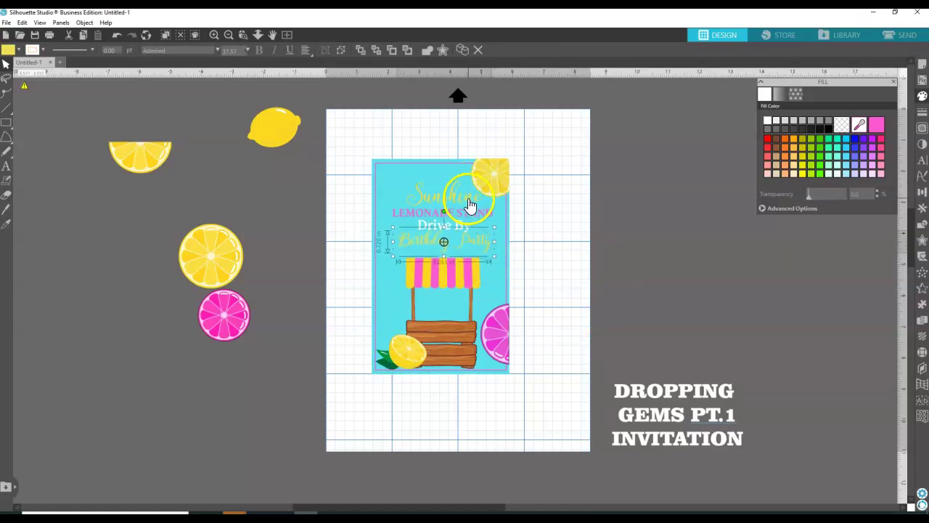
Shrink the top-right lemon slice, moving Sunshine up-left and Drive By up slightly.
click(490, 176)
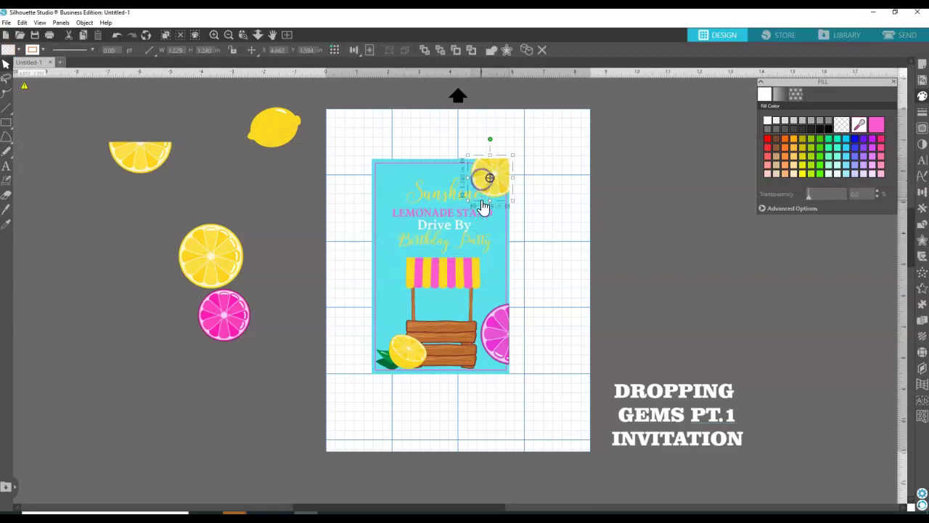
drag(468, 198, 475, 201)
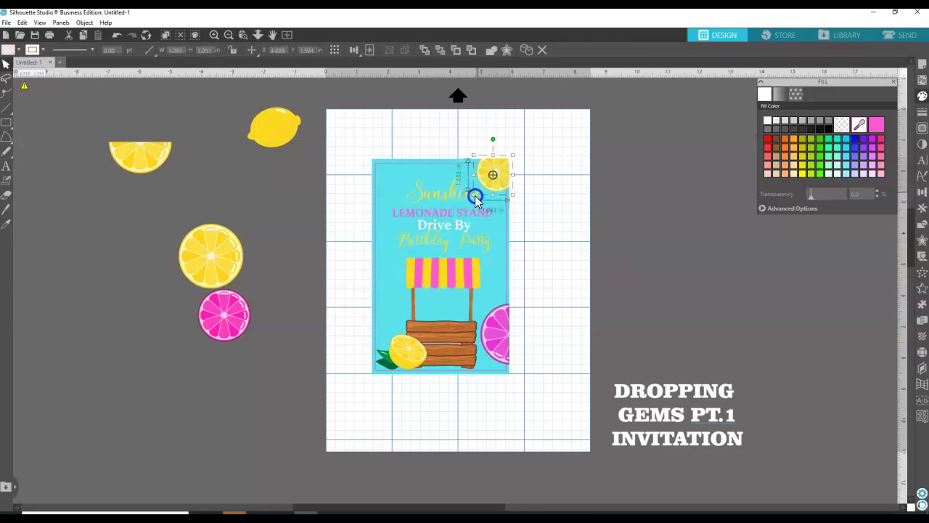
click(617, 153)
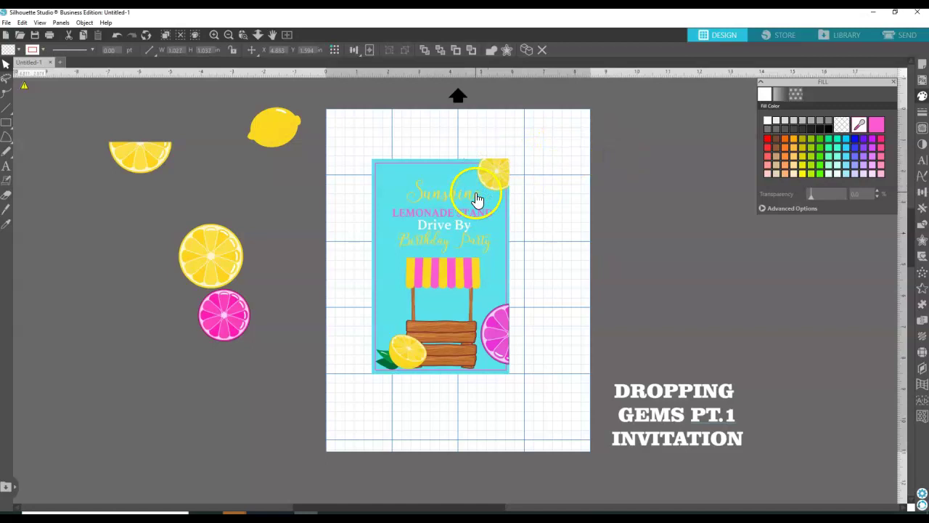
drag(472, 202, 448, 190)
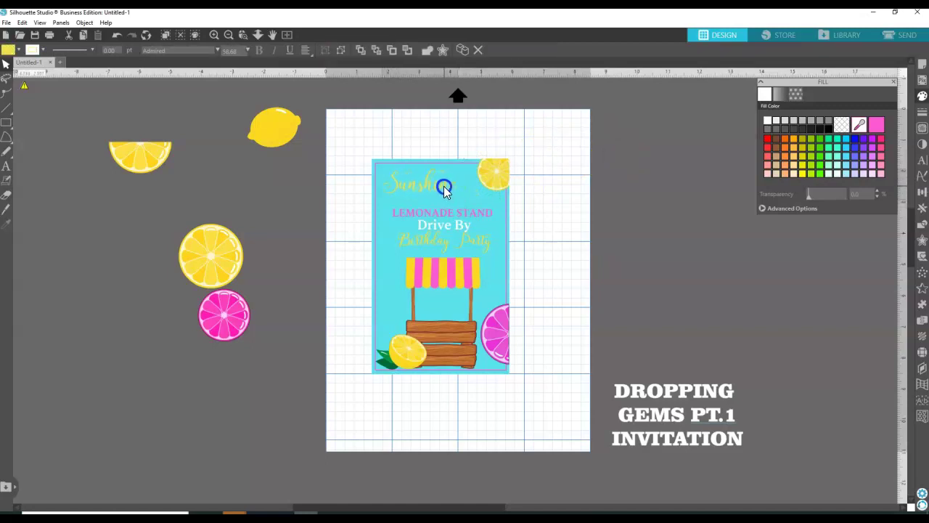
click(481, 183)
drag(476, 198, 456, 205)
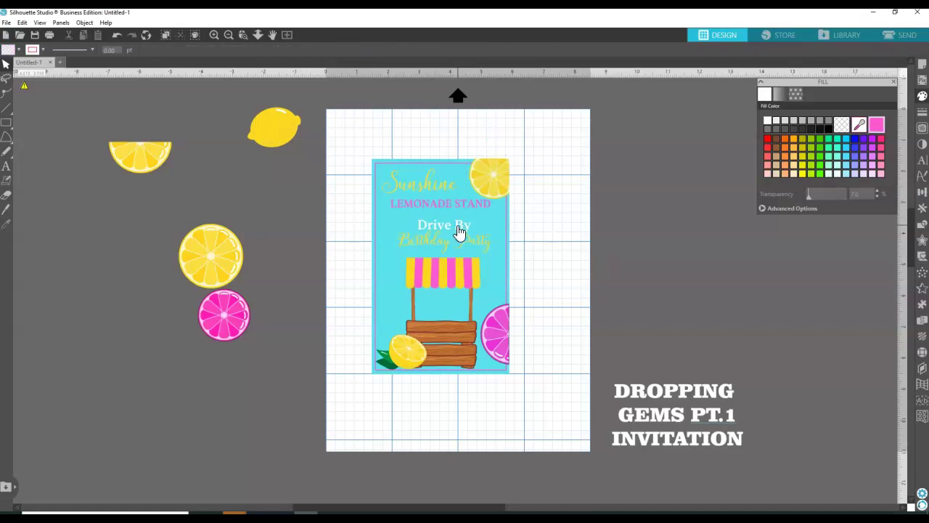
drag(458, 231, 457, 220)
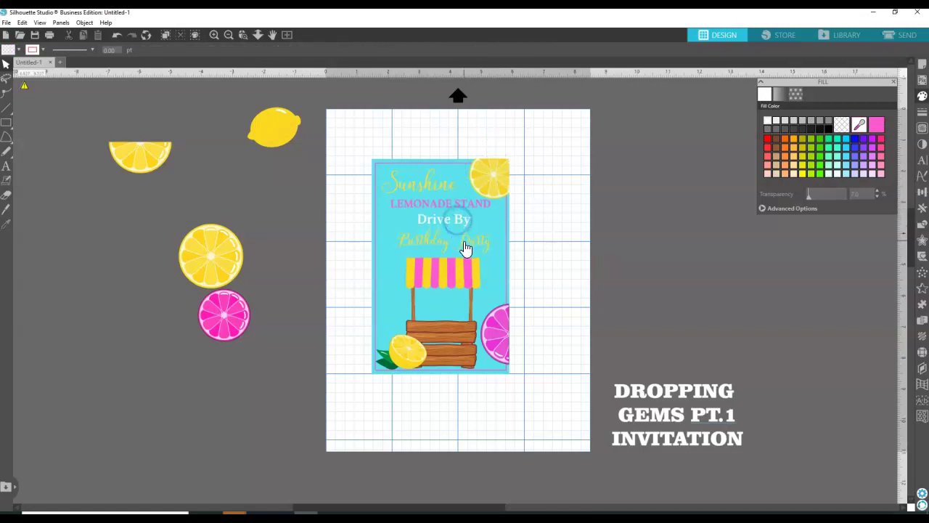
Enlarge the Birthday Party text further.
click(464, 238)
click(464, 238)
click(481, 238)
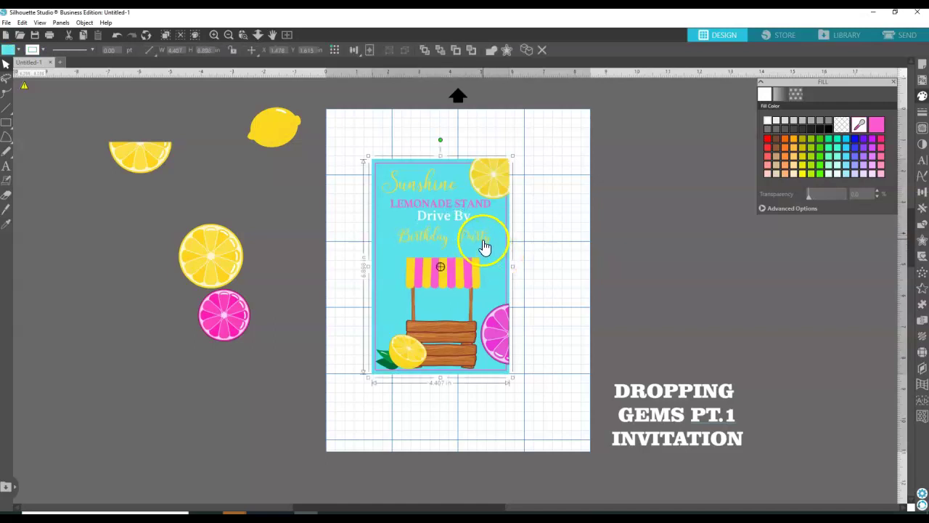
drag(493, 254, 484, 237)
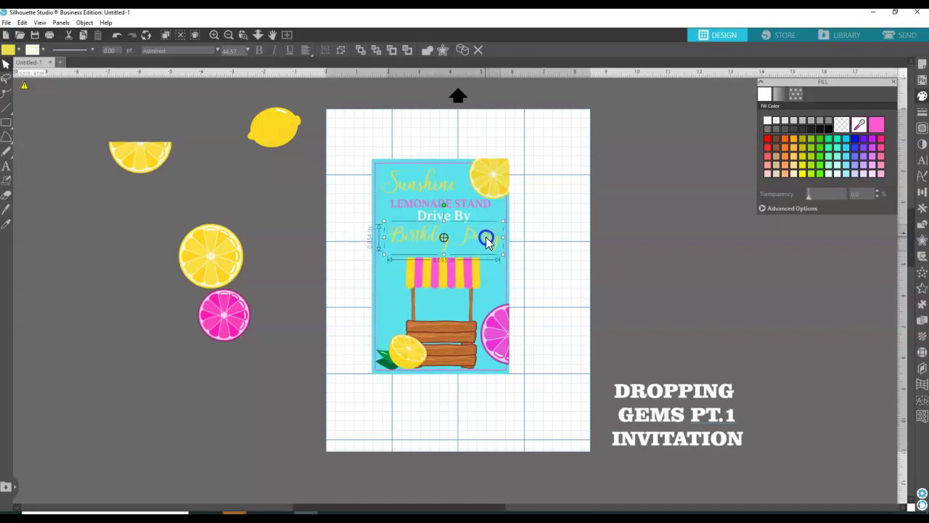
Widen the lemonade stand to about 2.528 × 3.736 in.
click(556, 253)
click(461, 279)
drag(483, 313, 488, 315)
Scale the lemonade stand down to 2.003 × 2.845 in at the card's lower left.
drag(447, 253, 446, 248)
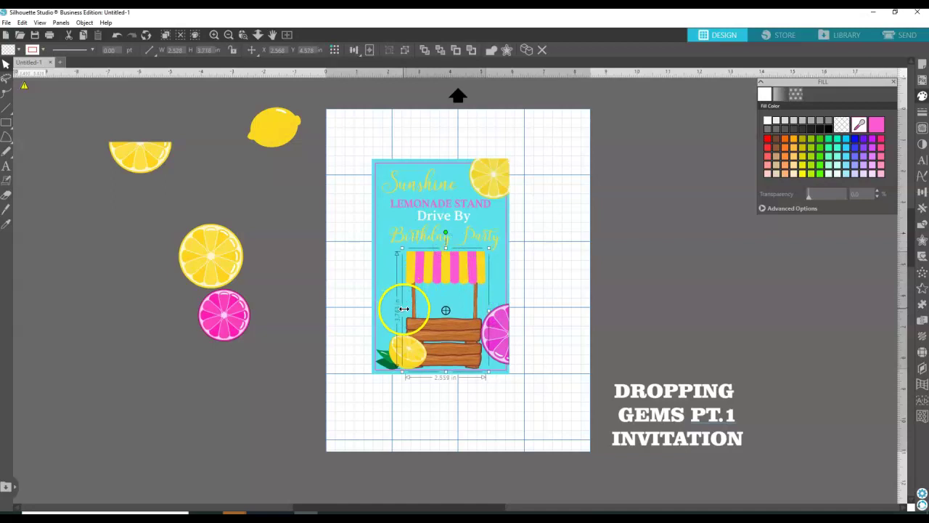
drag(444, 326, 445, 332)
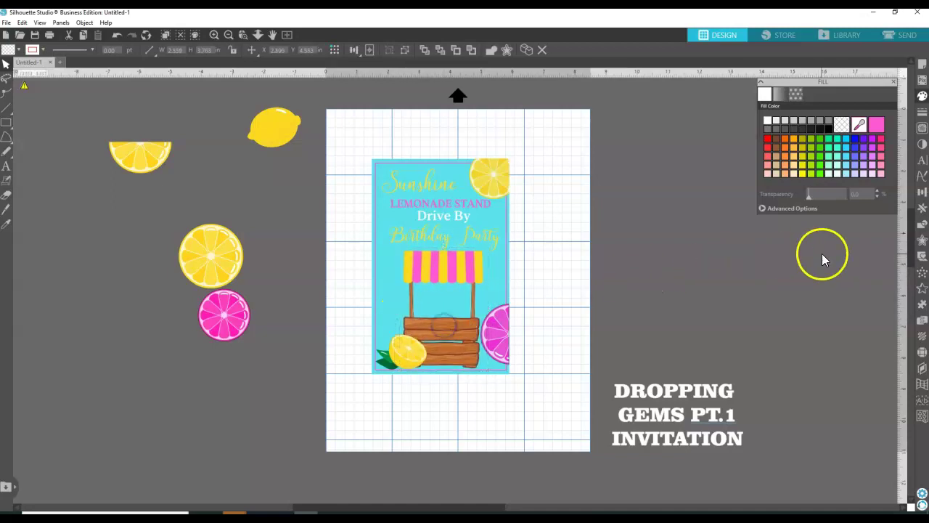
click(821, 254)
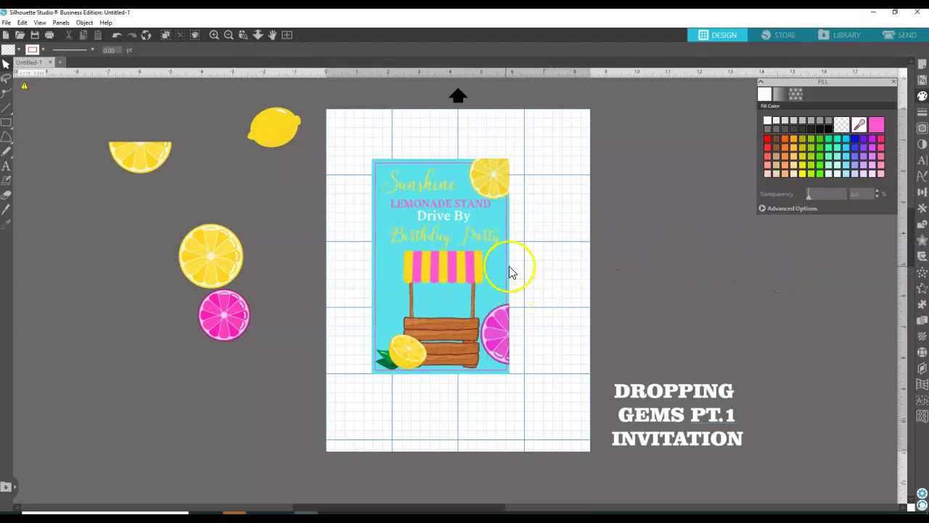
click(458, 281)
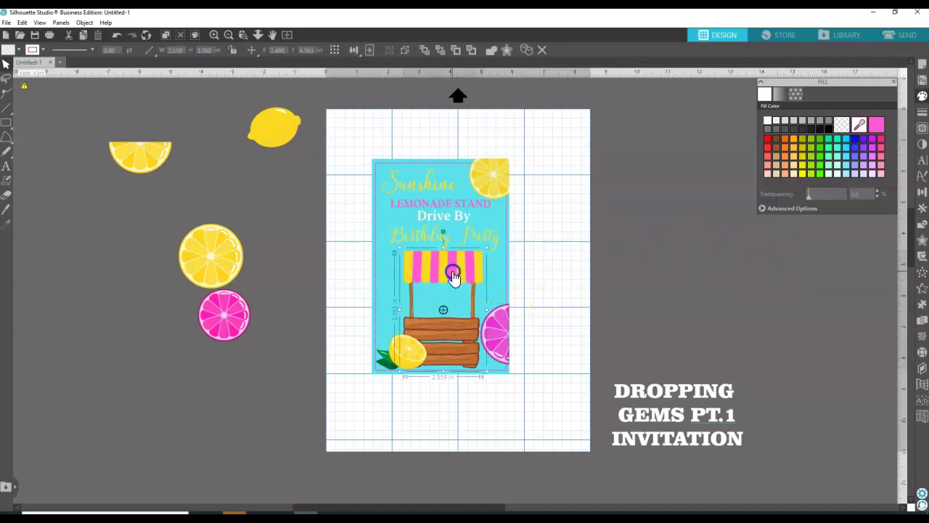
drag(486, 249, 469, 273)
drag(428, 296, 402, 287)
click(570, 254)
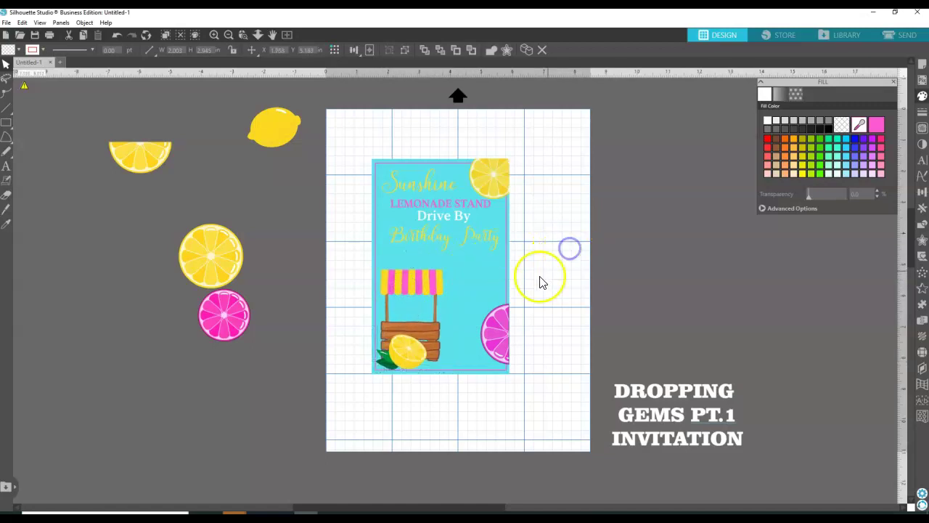
Rotate the lemon on the stand slightly.
click(404, 356)
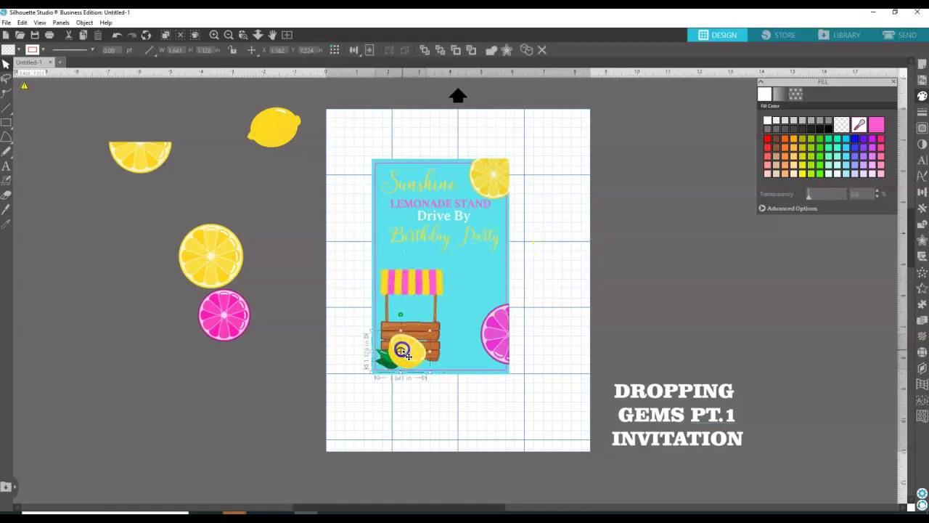
drag(417, 336, 414, 339)
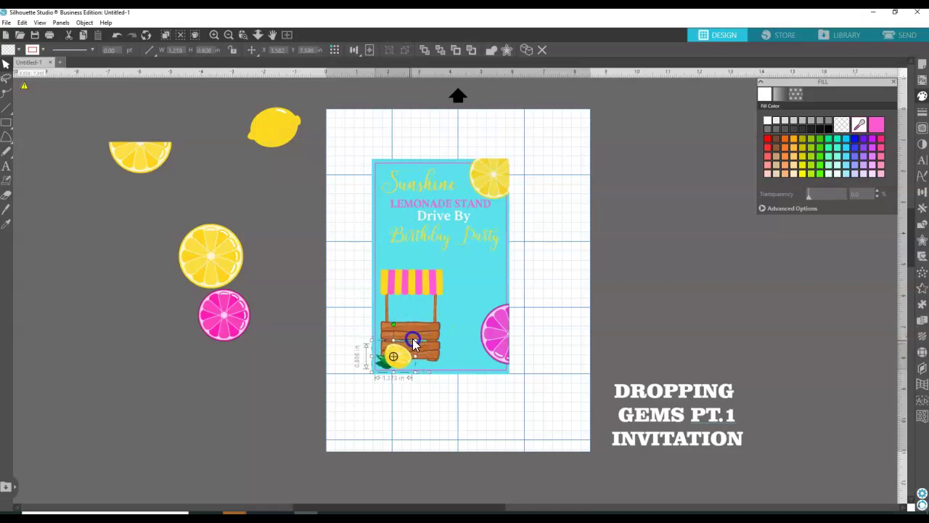
click(579, 266)
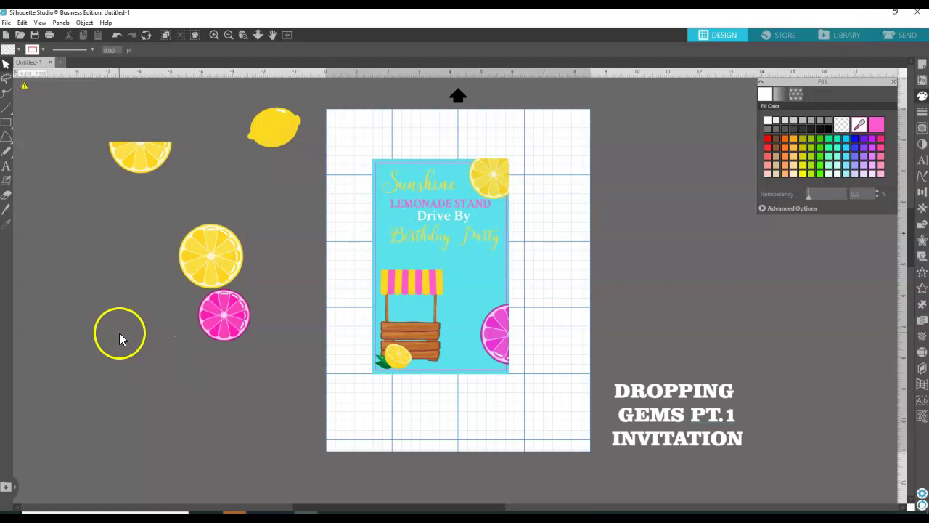
Add a text box with the child's name to the right of the card.
click(6, 165)
click(552, 263)
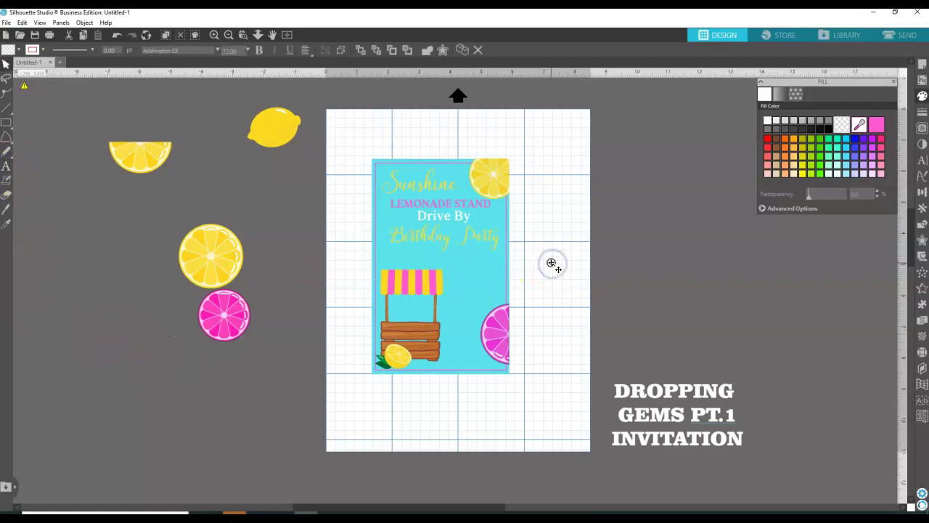
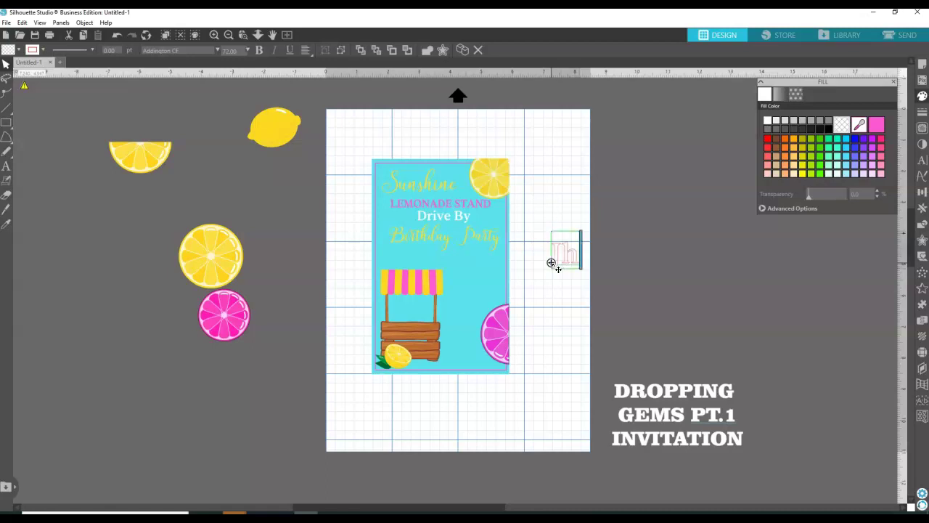
click(608, 210)
Fill the name text with pink.
click(627, 263)
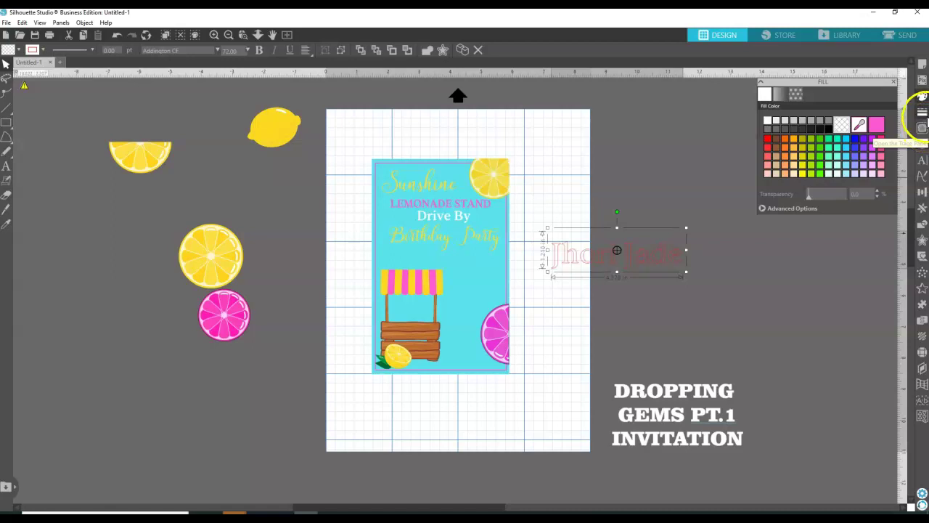
click(876, 125)
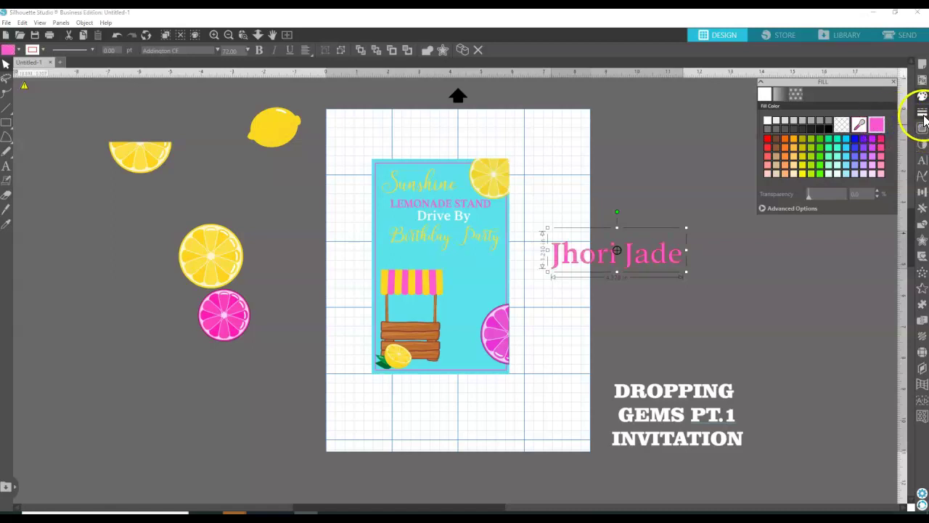
click(921, 111)
click(781, 93)
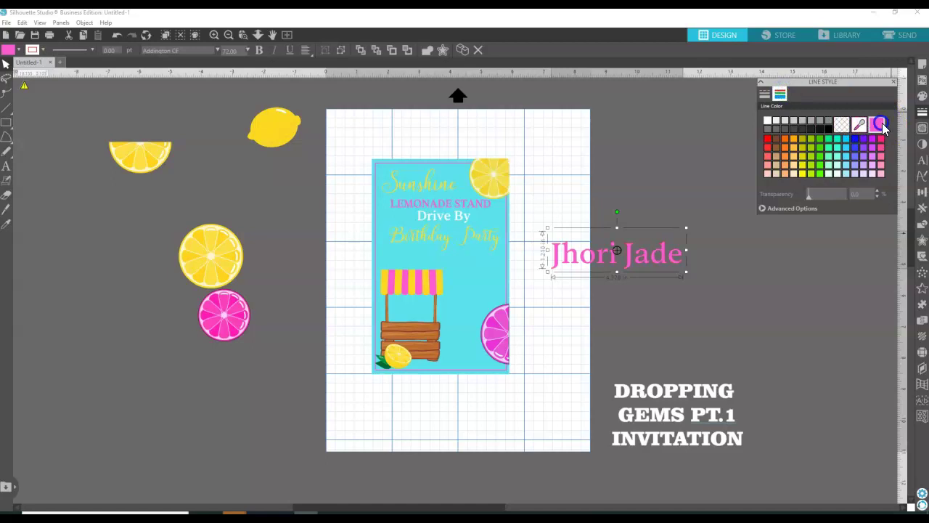
Set the name's font to Adele Script.
click(921, 161)
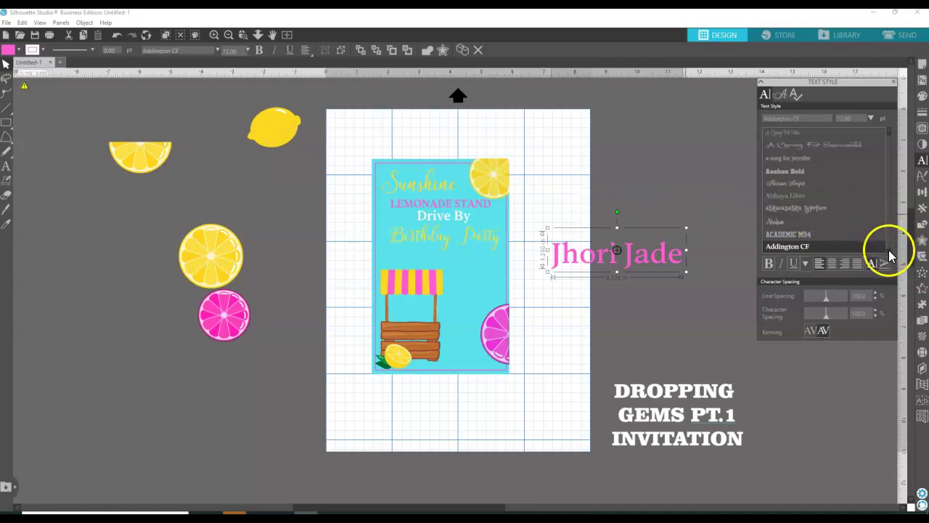
scroll(888, 249, down, 5)
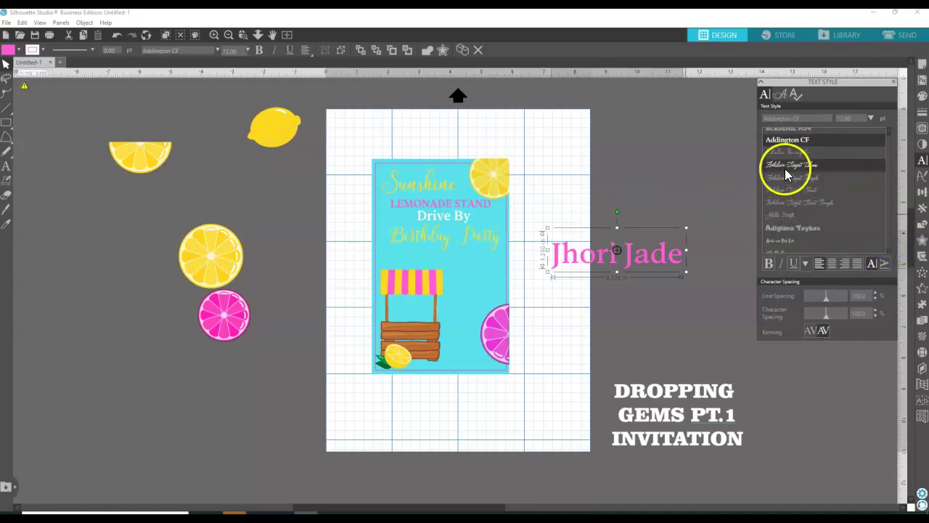
click(784, 151)
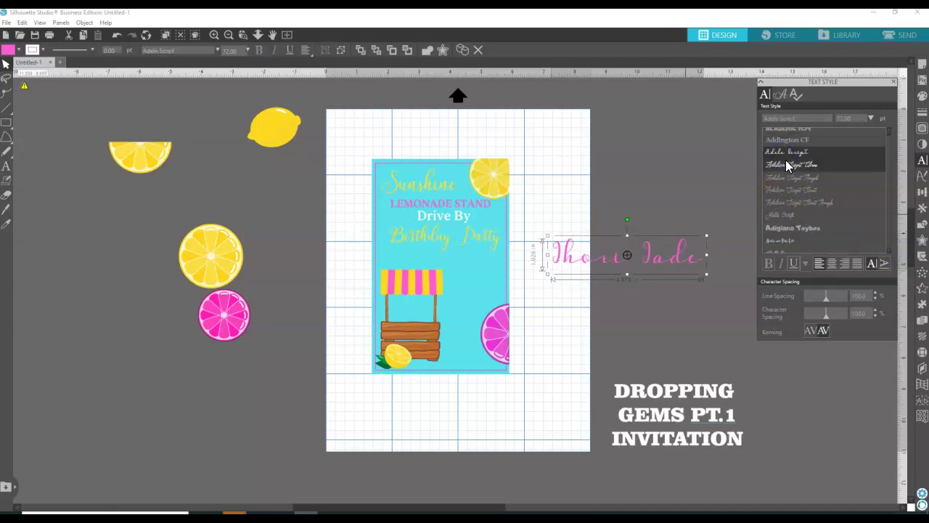
click(786, 163)
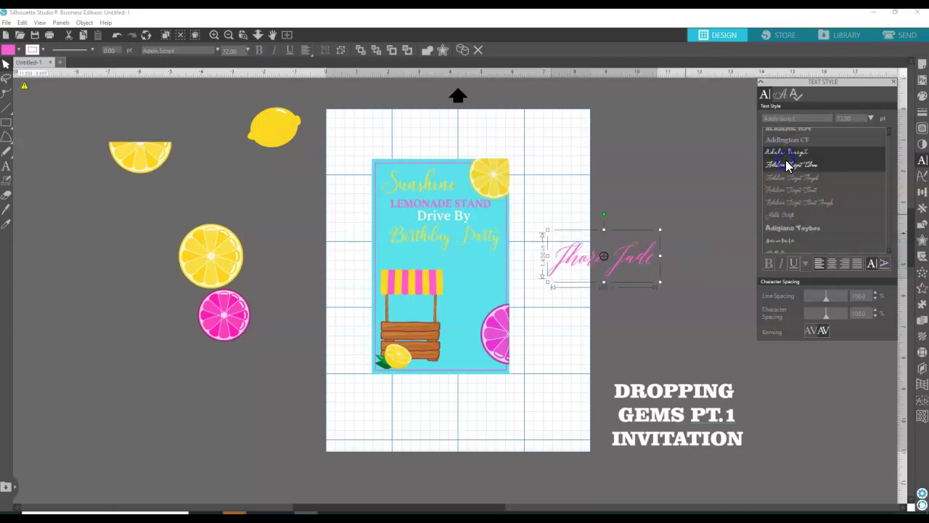
click(786, 215)
click(560, 201)
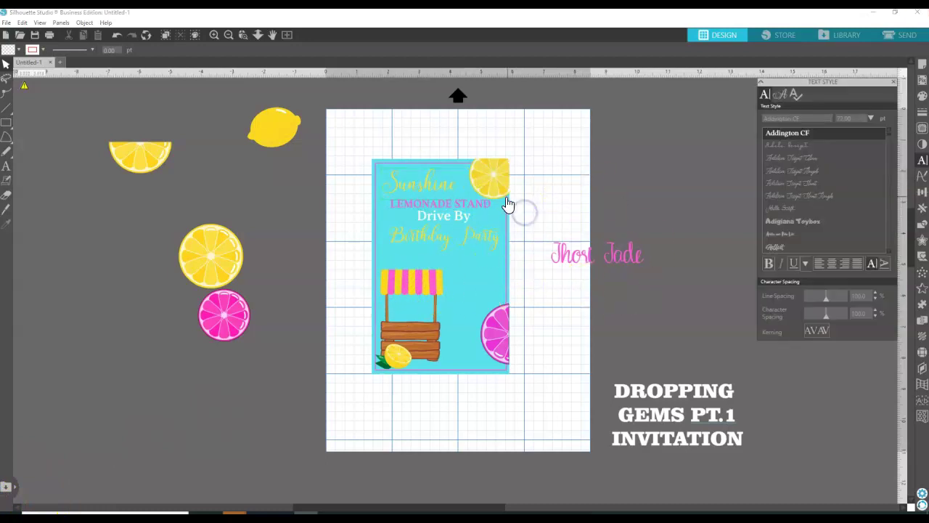
Duplicate the Sunshine text and move the copy beside the card.
click(453, 196)
right_click(451, 190)
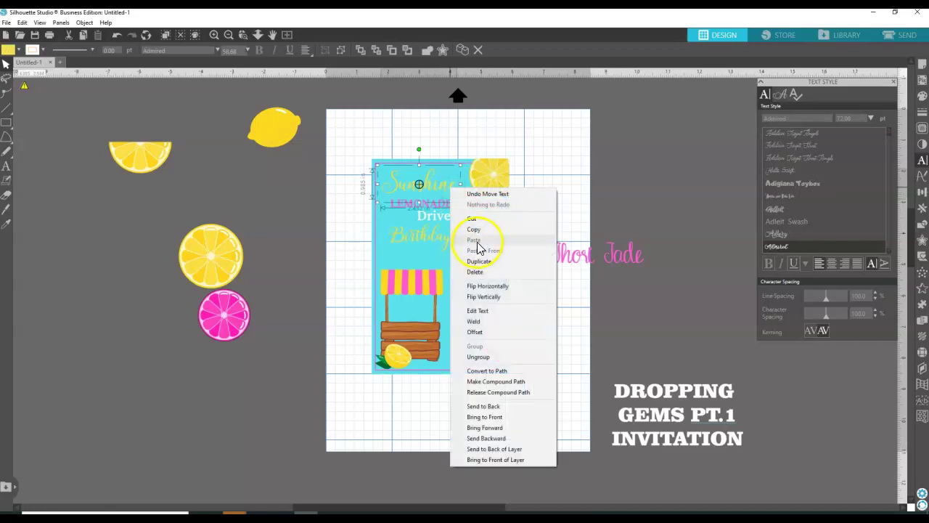
click(479, 261)
drag(465, 196, 599, 225)
Replace the copy's letters with the child's name.
click(6, 166)
click(624, 215)
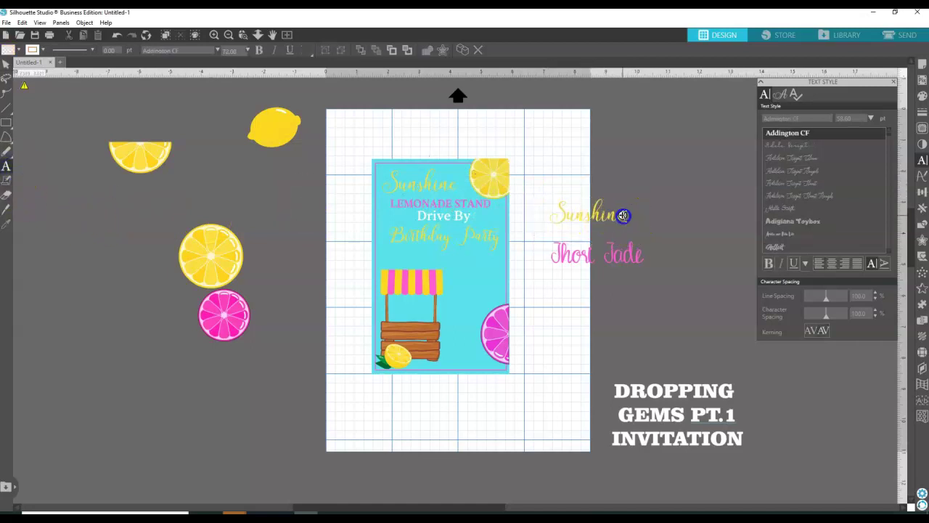
key(Escape)
click(614, 218)
drag(616, 223, 547, 222)
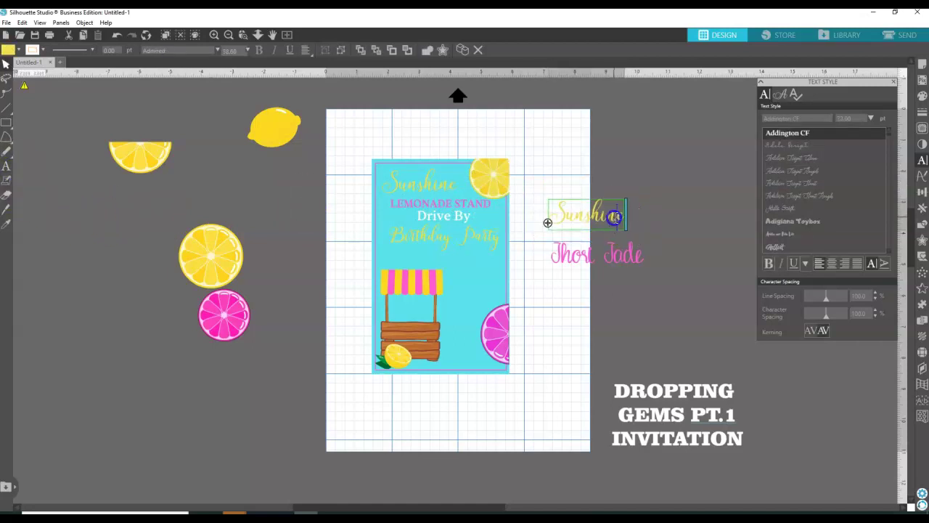
key(BackSpace)
key(BackSpace)
key(BackSpace)
key(BackSpace)
key(BackSpace)
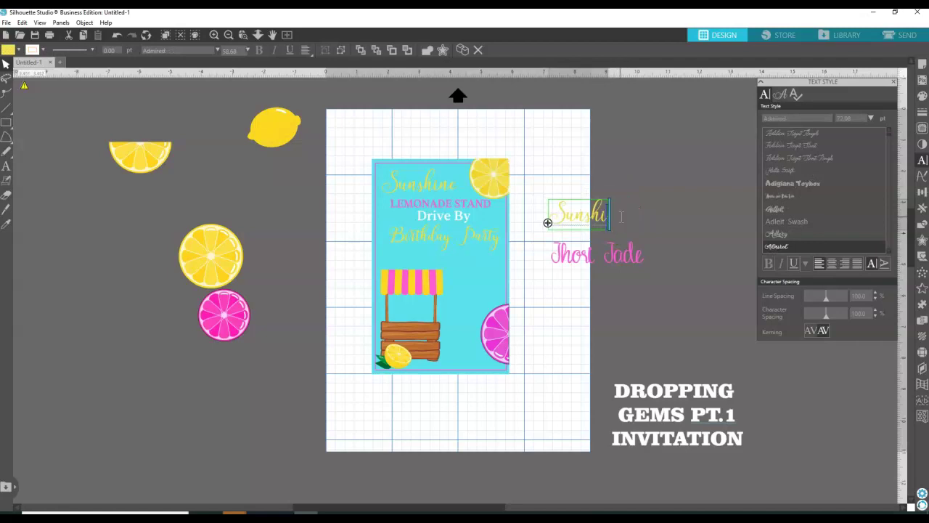
key(BackSpace)
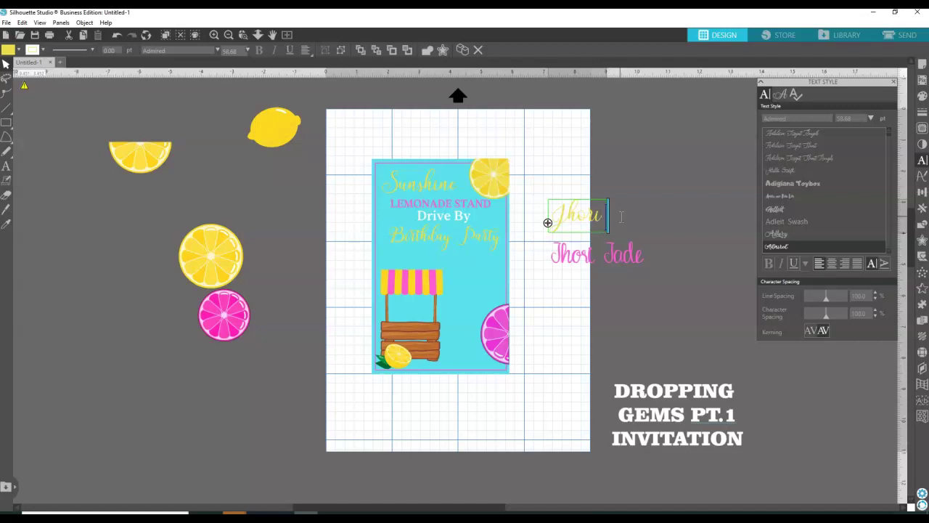
Delete the old pink name text.
click(619, 192)
click(609, 265)
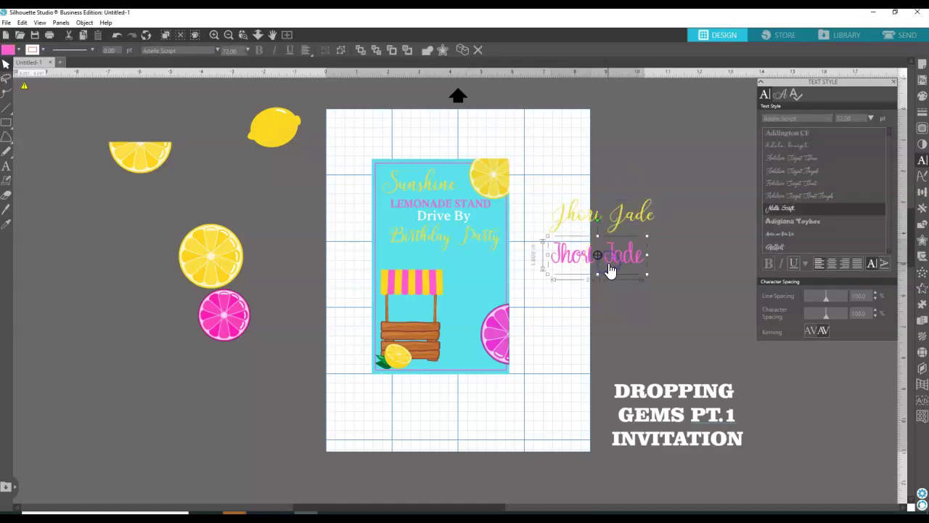
key(Delete)
Make the name text pink in both fill and outline.
click(643, 224)
click(922, 96)
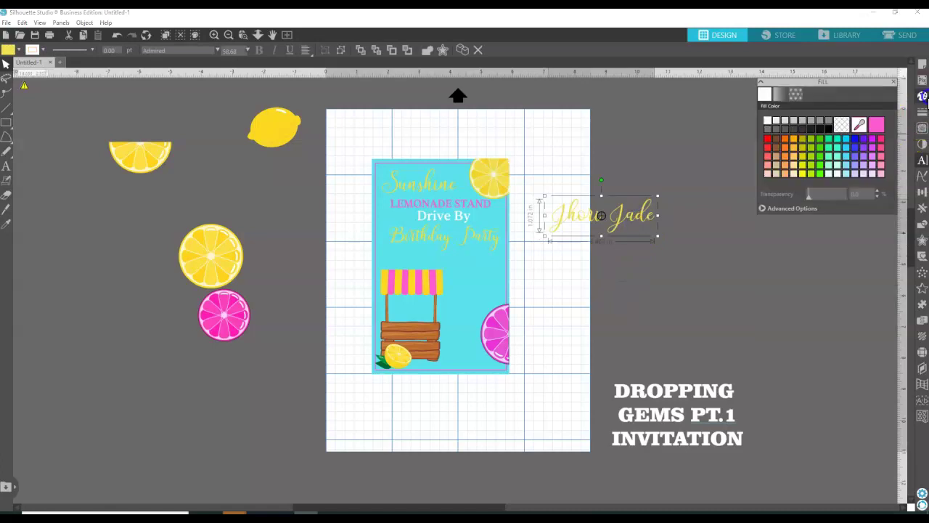
click(877, 123)
click(922, 112)
click(777, 94)
click(845, 123)
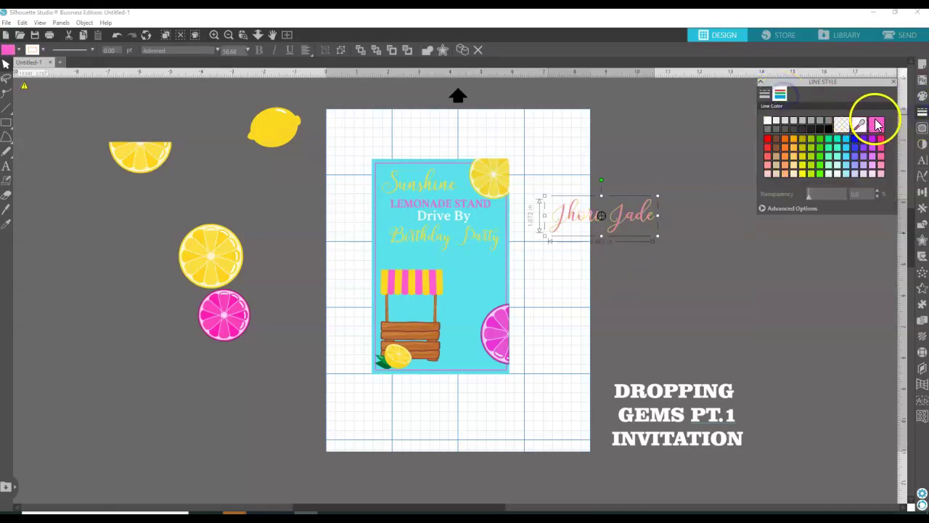
Move the name onto the card's blue area beneath Birthday Party.
click(614, 138)
drag(622, 215, 452, 270)
click(466, 243)
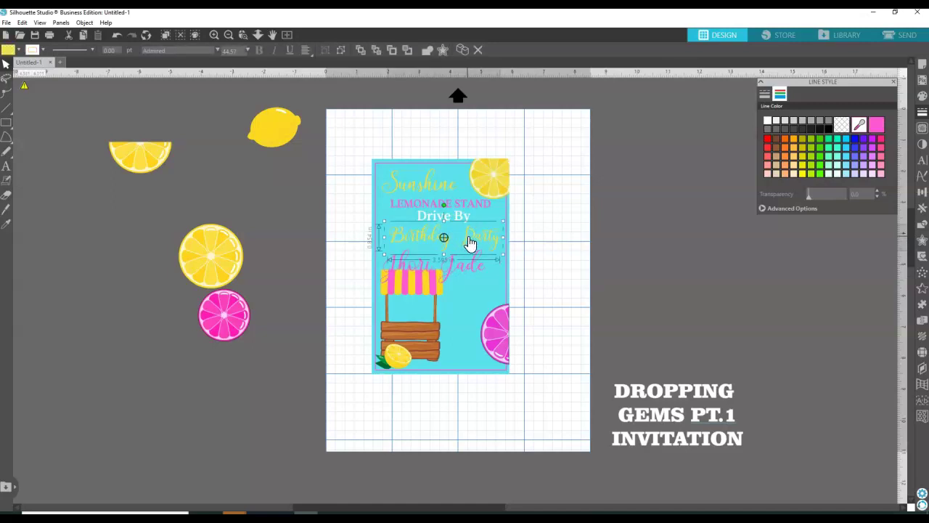
Change Birthday Party to the Advent font and nudge it up under Drive By.
click(808, 194)
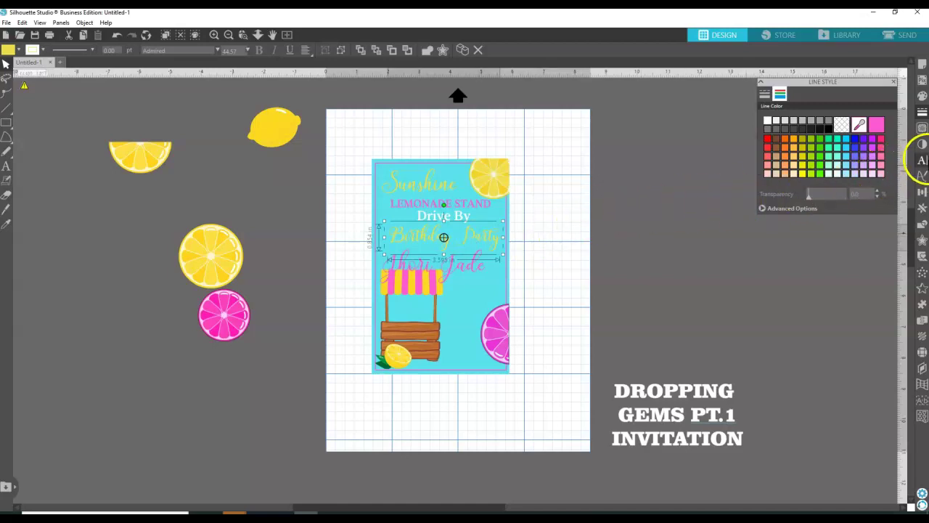
click(922, 161)
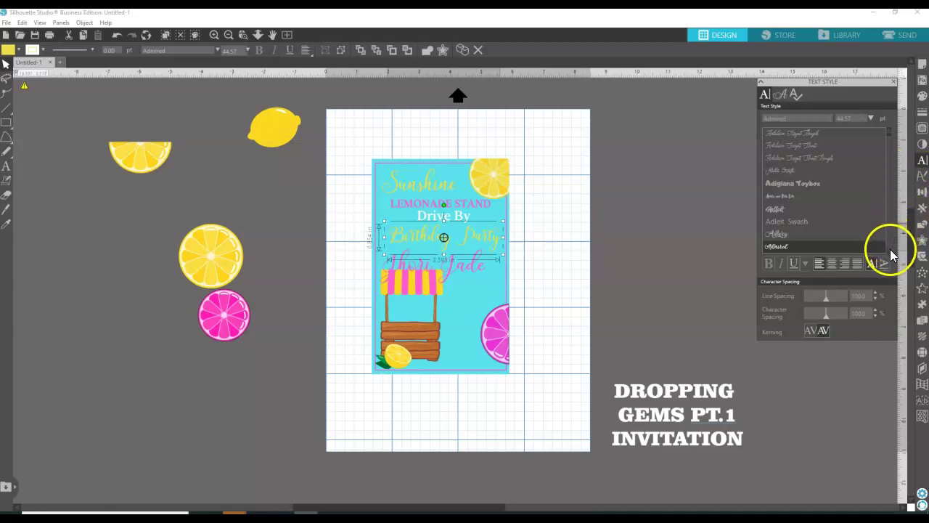
scroll(892, 254, down, 1)
scroll(892, 254, down, 5)
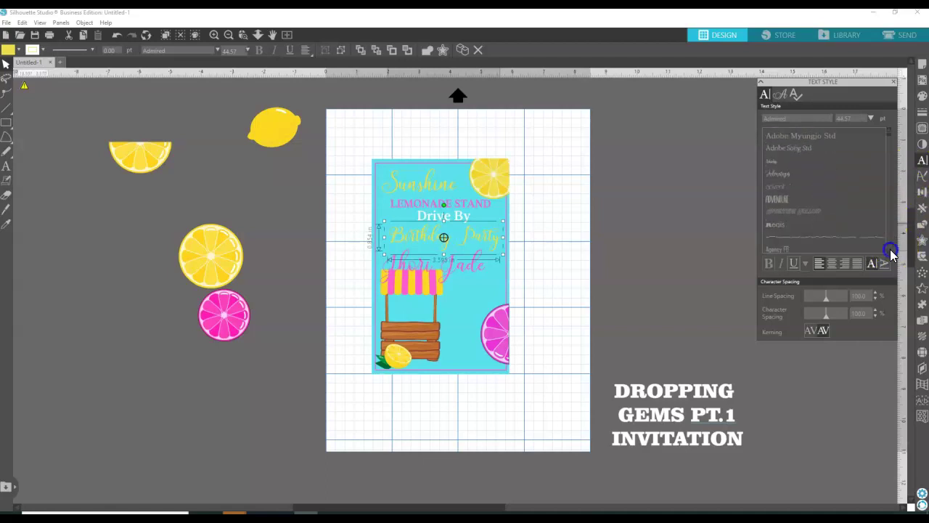
click(780, 161)
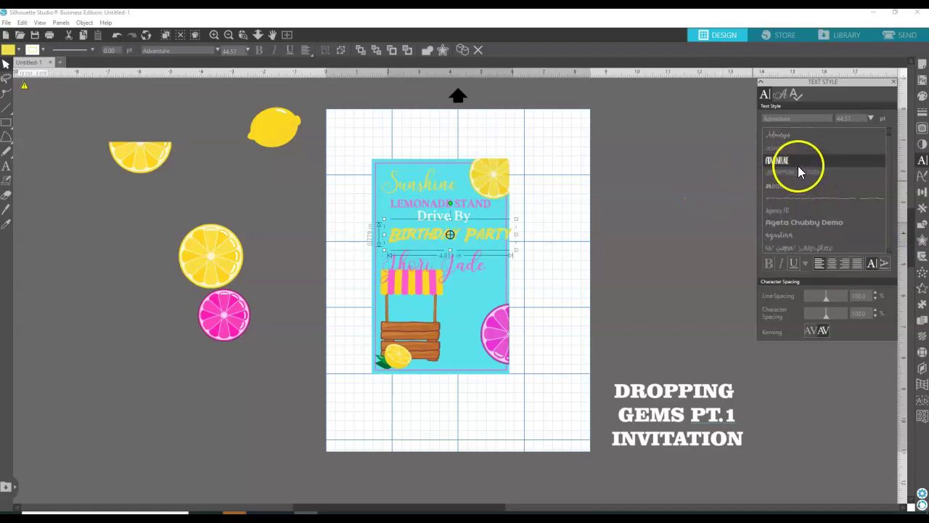
click(777, 149)
click(581, 213)
drag(487, 247, 484, 237)
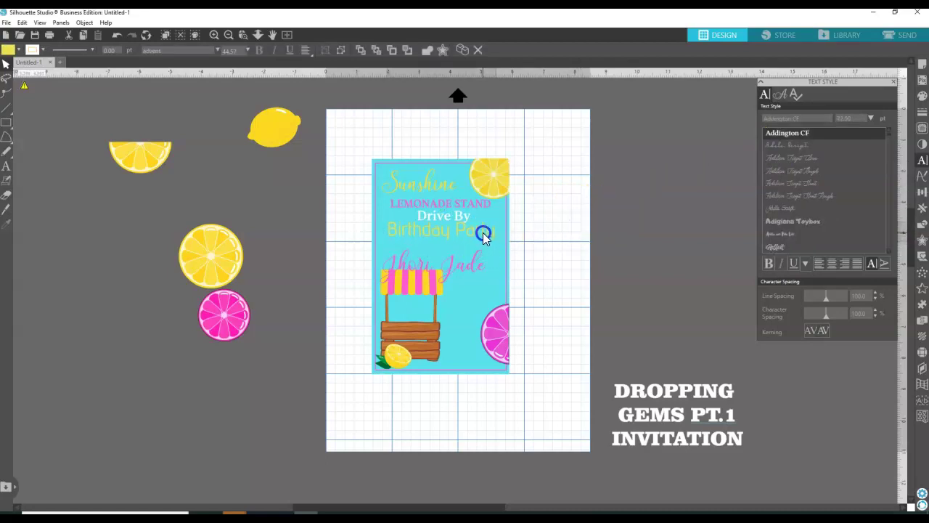
Shrink Birthday Party slightly and nudge the pink name up beneath it.
click(473, 265)
drag(473, 263, 473, 253)
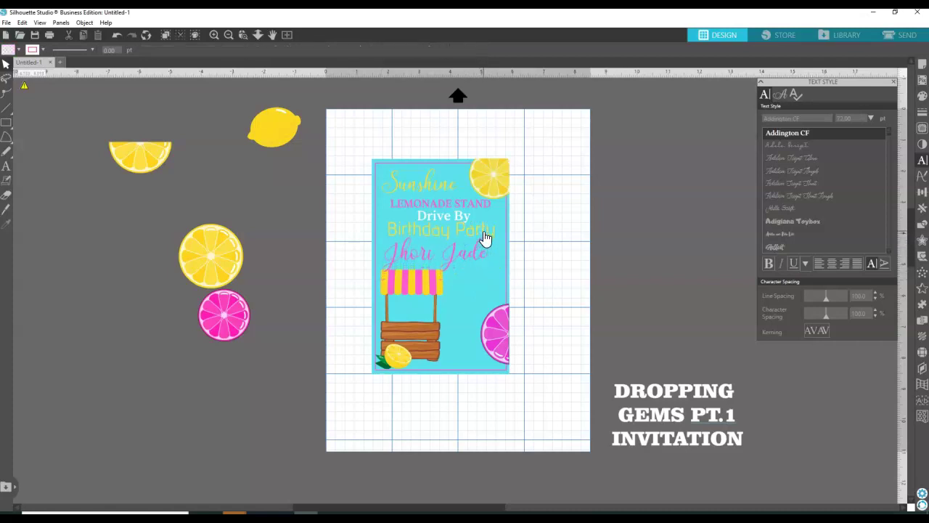
click(485, 239)
drag(499, 246, 489, 236)
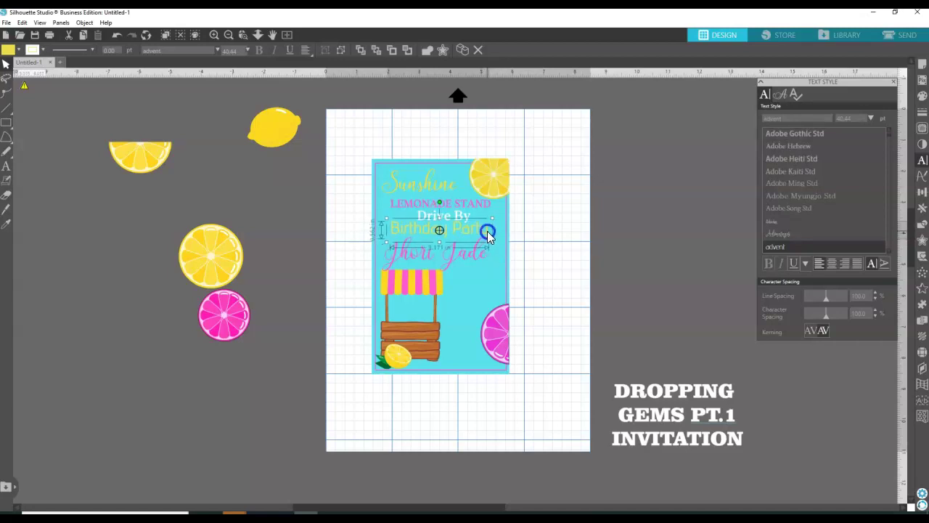
click(473, 254)
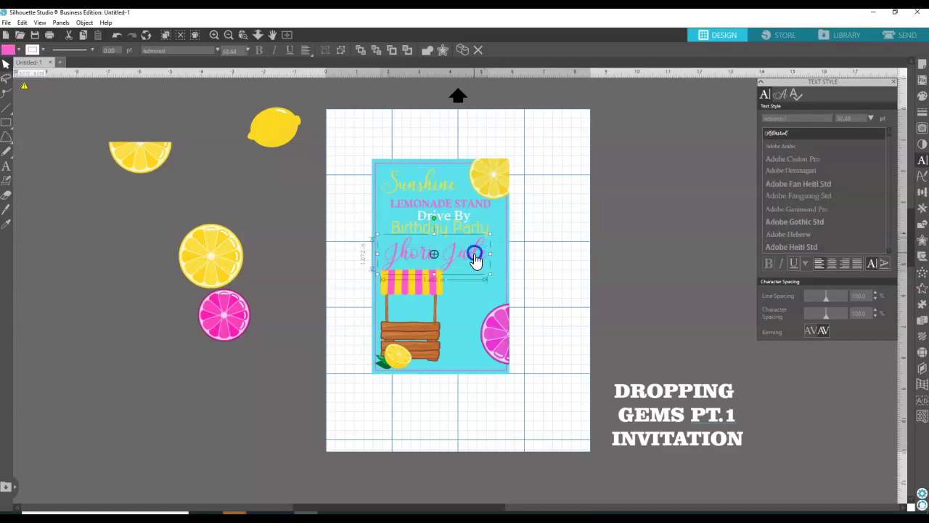
drag(473, 257, 477, 253)
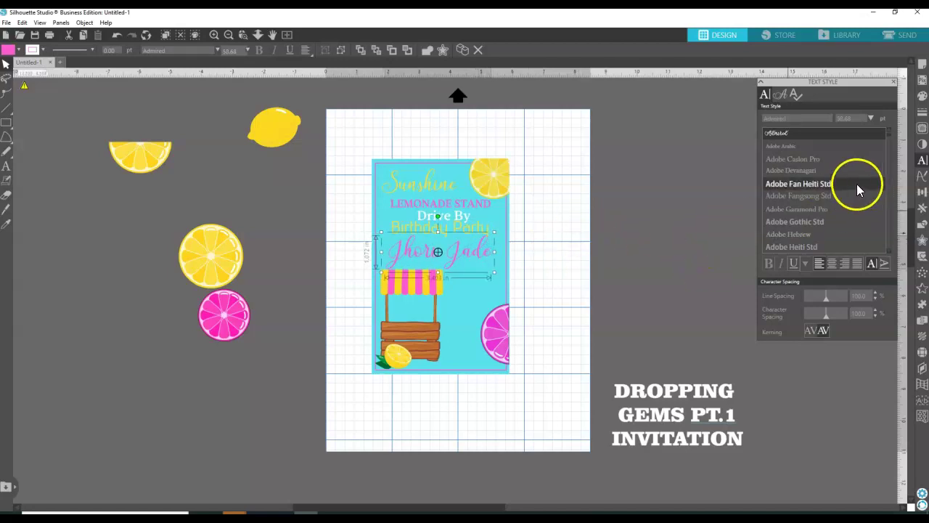
Change the name's font to Alejandra script.
click(889, 251)
click(889, 252)
click(889, 252)
click(889, 252)
click(889, 252)
click(889, 252)
click(889, 252)
click(889, 252)
click(889, 252)
click(890, 252)
click(889, 252)
click(890, 251)
click(889, 252)
click(889, 252)
click(889, 252)
click(889, 252)
click(781, 160)
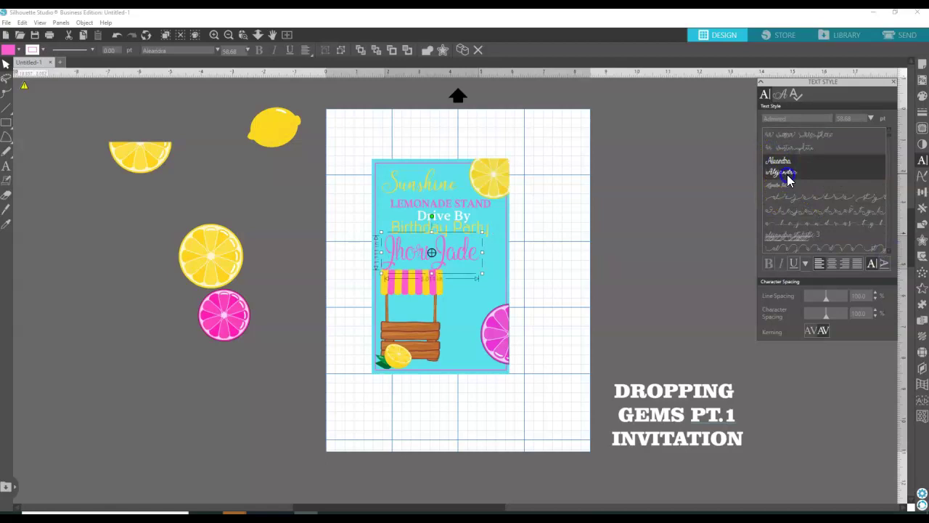
click(787, 174)
Enlarge the name across the card and reduce its height to fit above the stand.
click(308, 204)
click(387, 251)
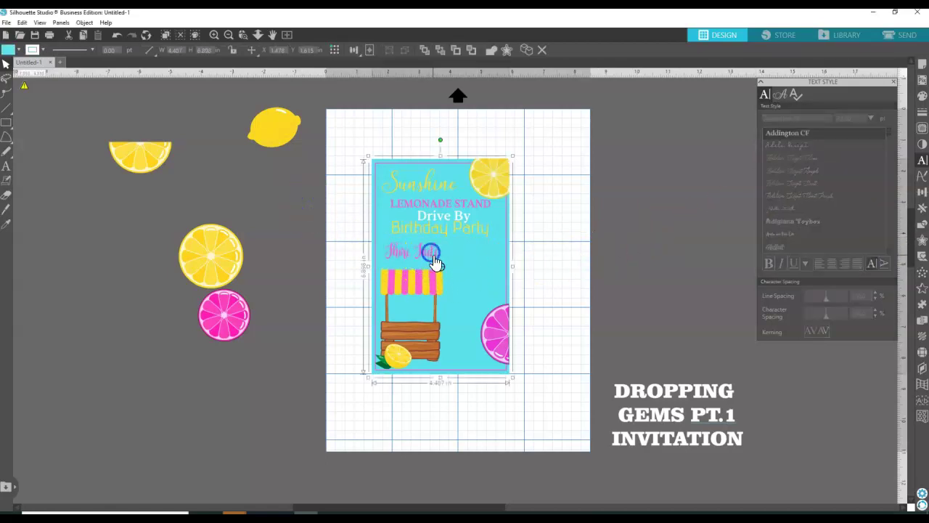
click(435, 256)
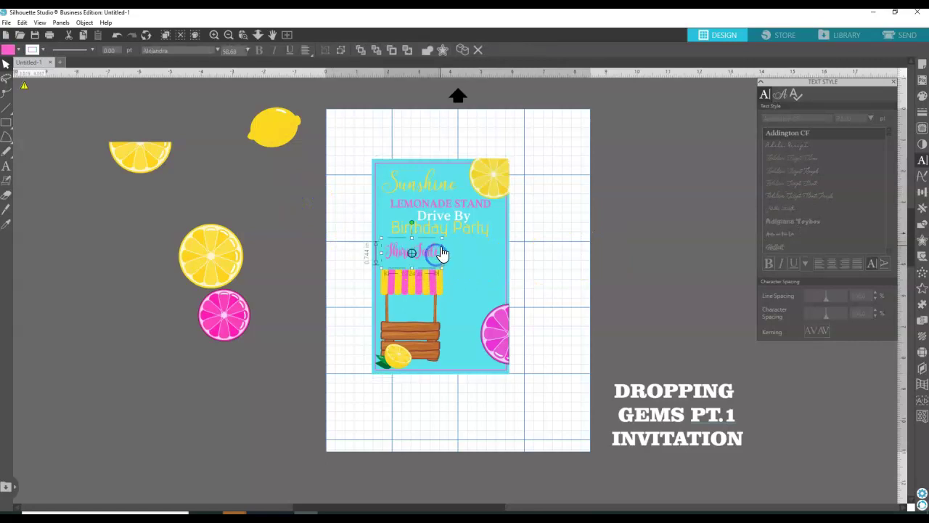
drag(455, 238, 469, 258)
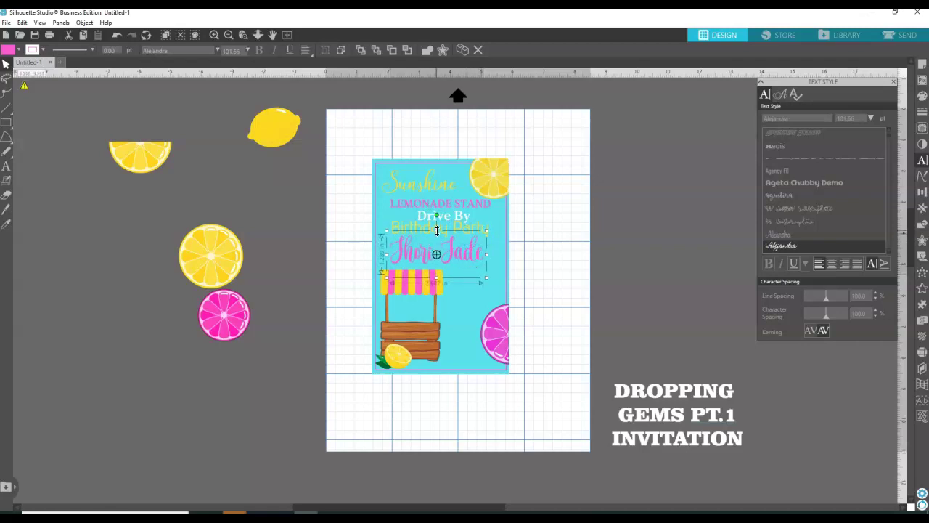
drag(438, 233, 455, 258)
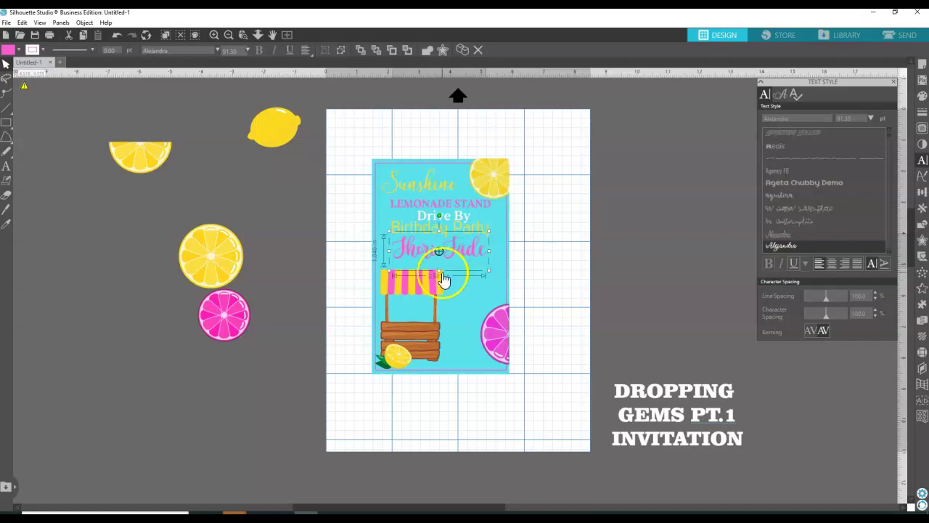
click(441, 270)
drag(441, 272, 455, 251)
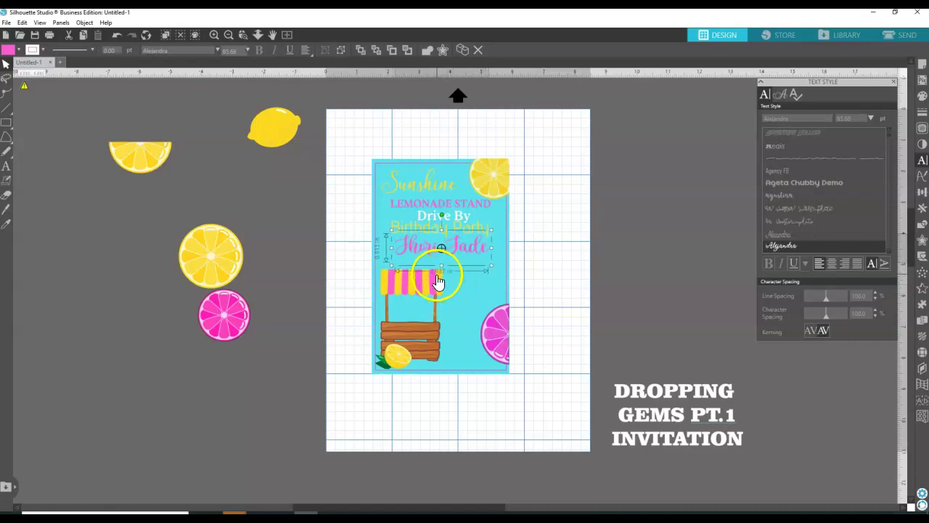
click(613, 256)
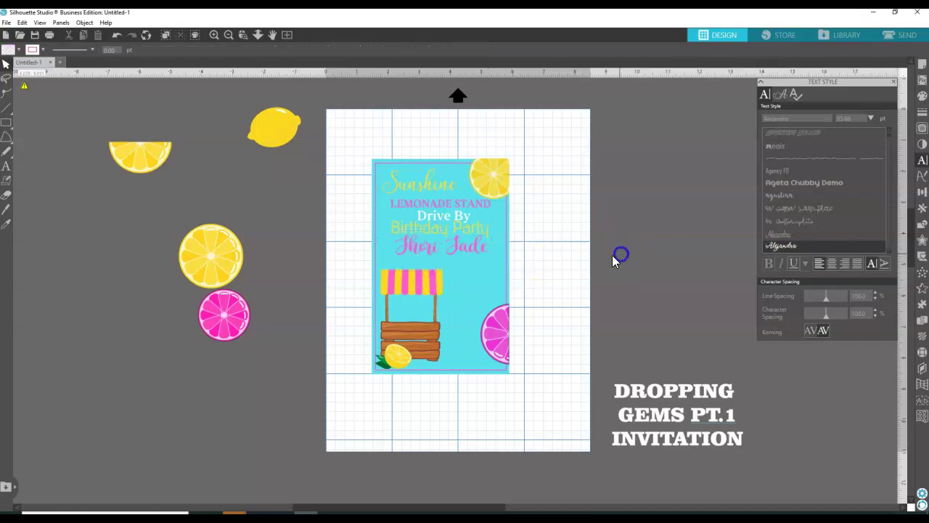
Duplicate LEMONADE STAND, place the copy right of the card, and start editing its words.
click(6, 166)
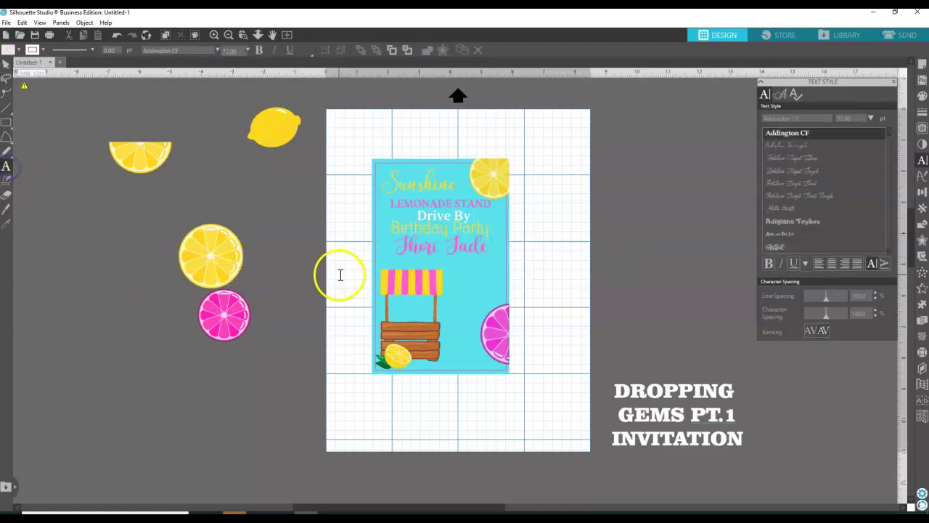
click(5, 64)
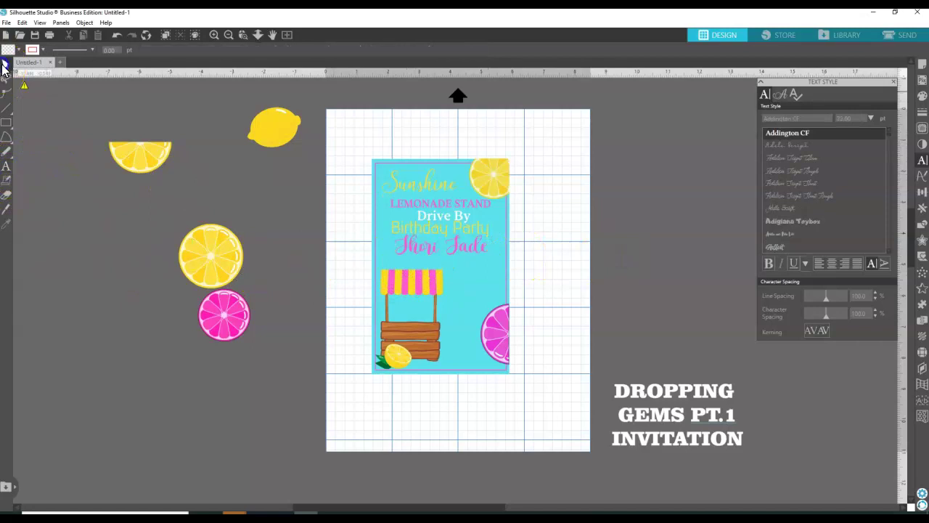
drag(442, 225, 458, 210)
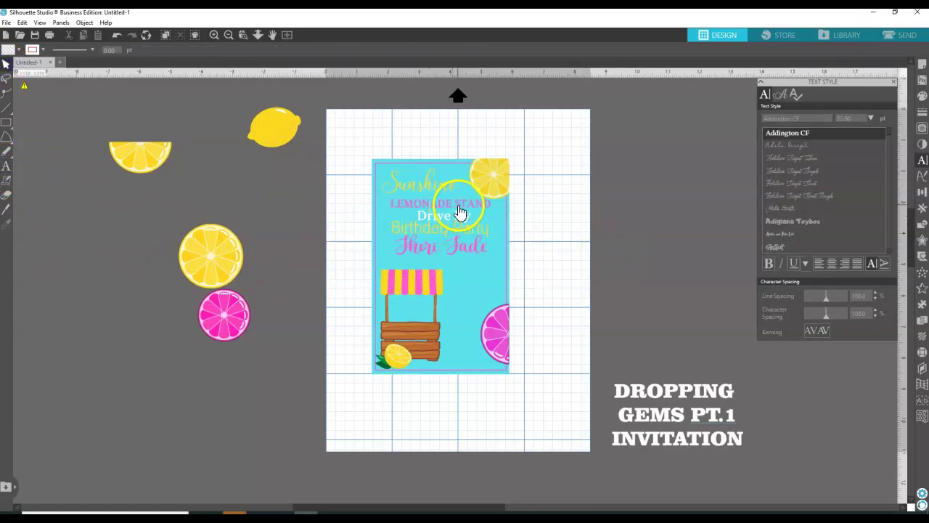
right_click(458, 208)
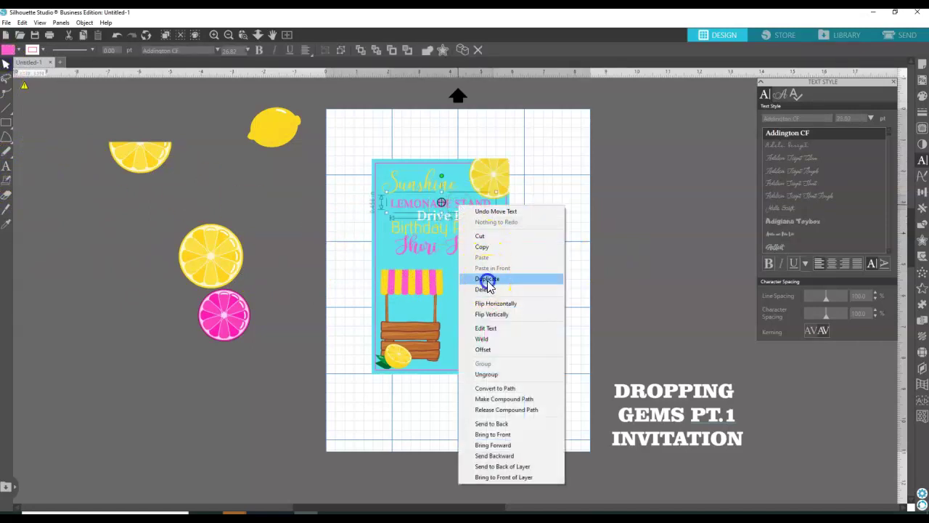
click(479, 303)
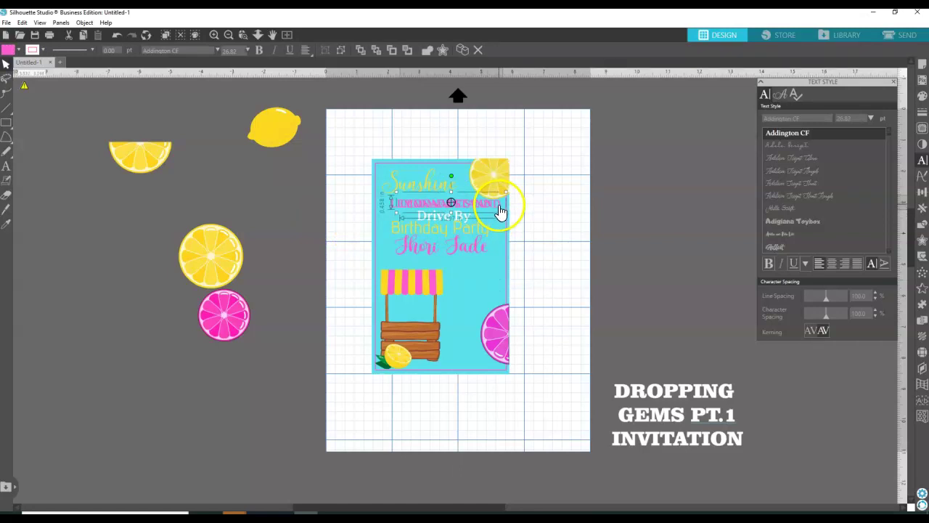
drag(499, 211, 593, 260)
double_click(592, 256)
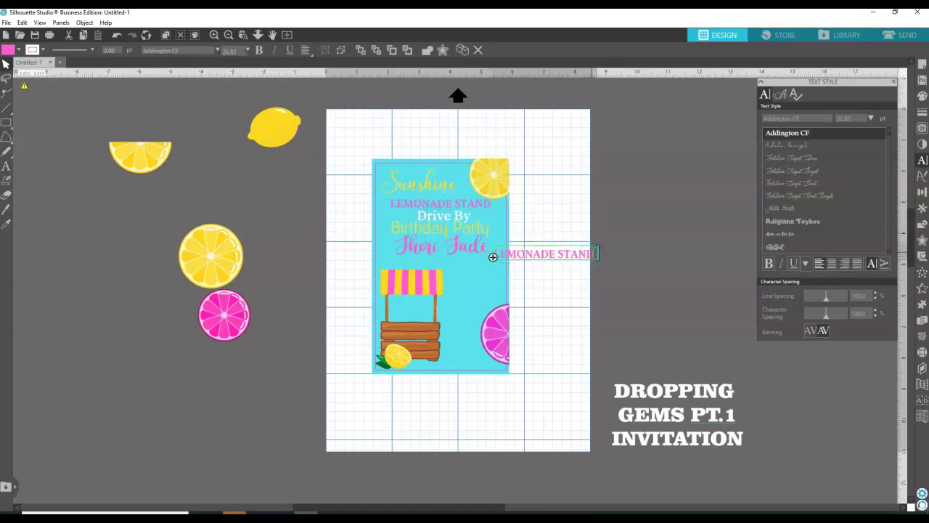
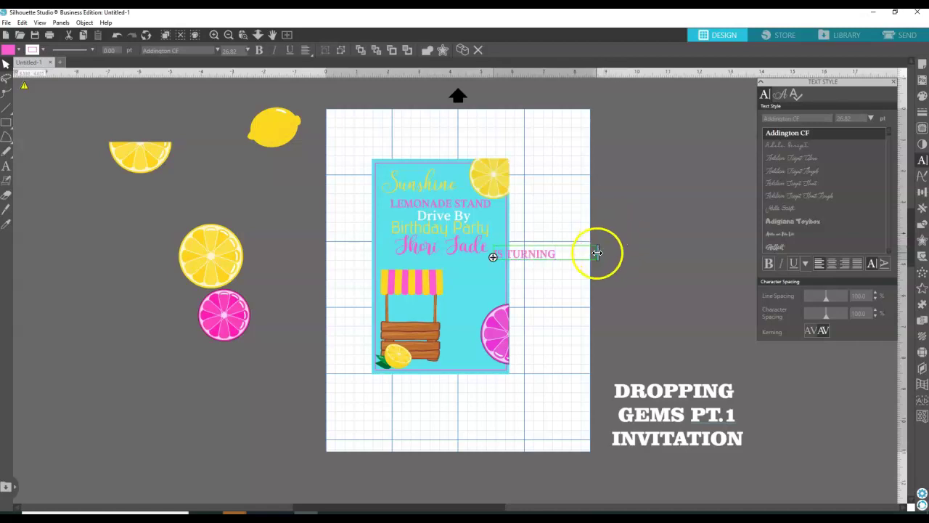
Move the IS TURNING text onto the card beneath the name.
click(588, 252)
click(560, 224)
drag(543, 263, 473, 263)
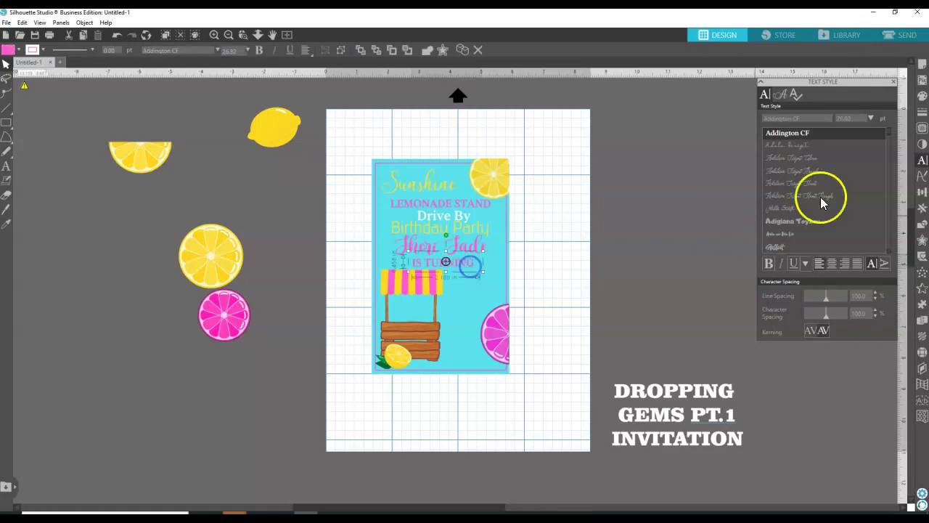
Fill the IS TURNING text white.
click(921, 96)
click(768, 120)
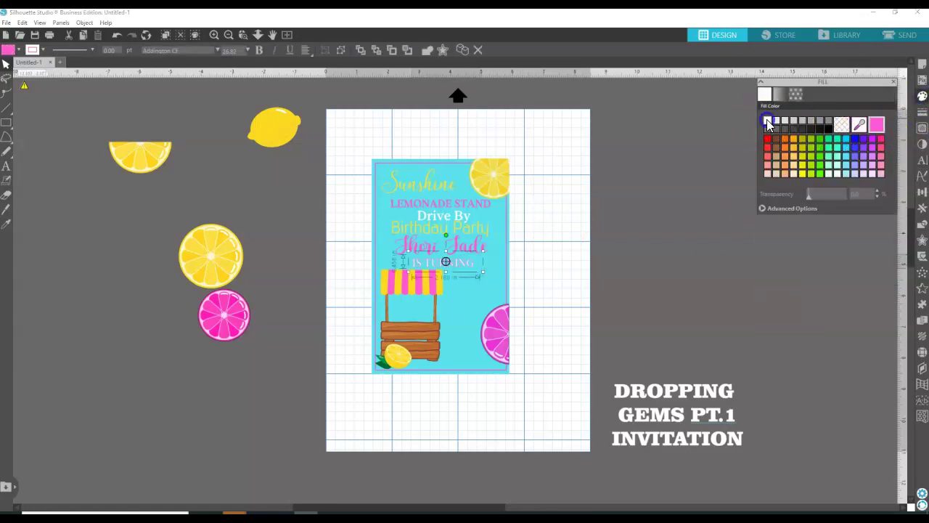
click(922, 112)
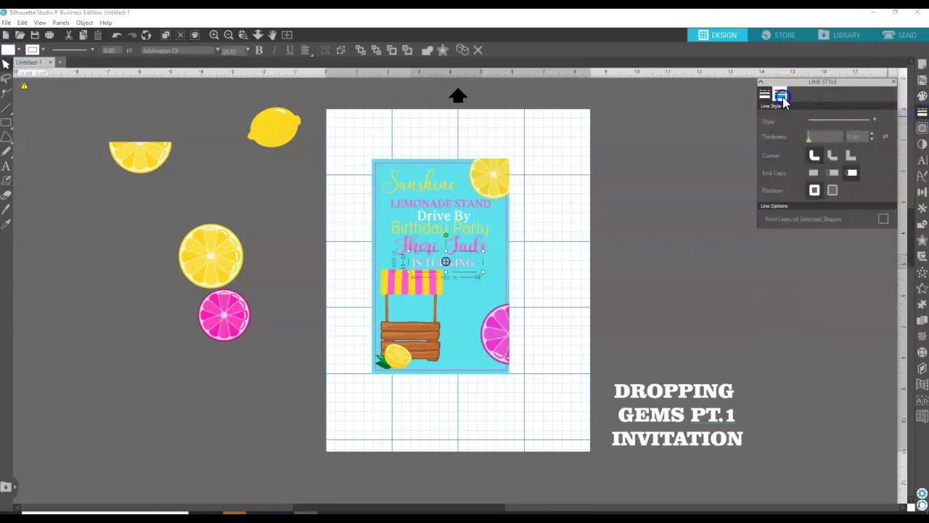
click(780, 96)
click(576, 161)
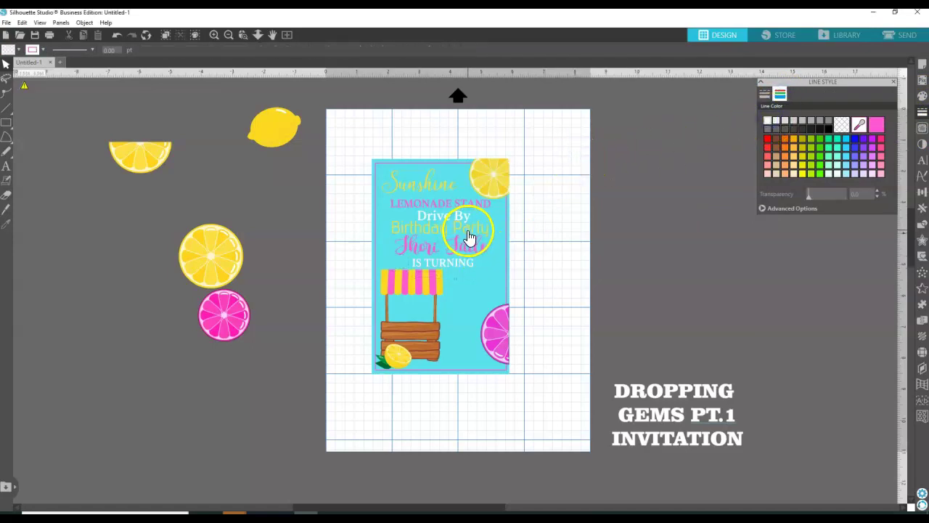
Nudge the LEMONADE STAND and Birthday Party lines into tidier positions.
drag(447, 204, 445, 201)
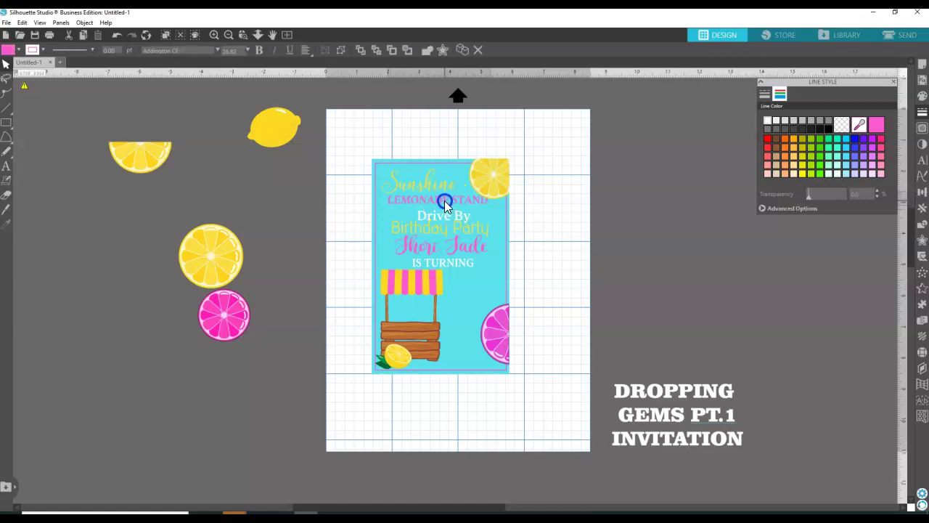
click(445, 217)
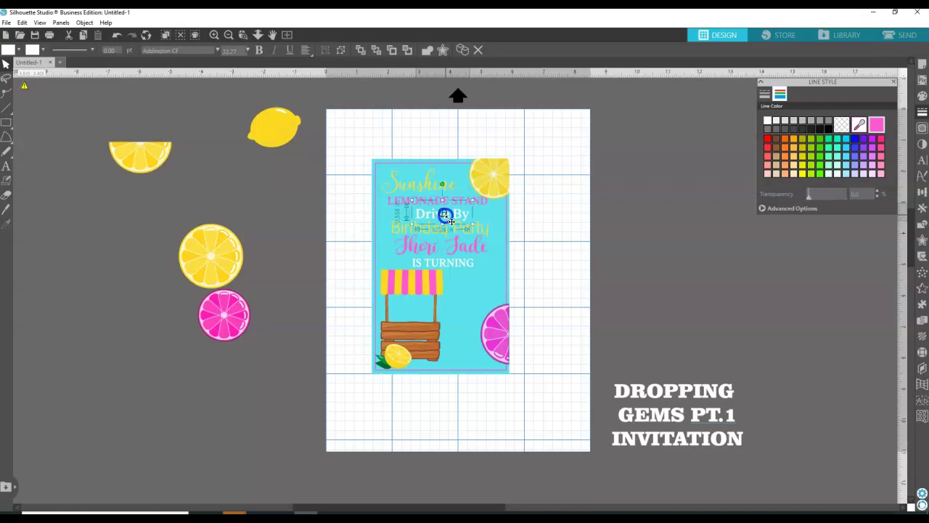
click(578, 229)
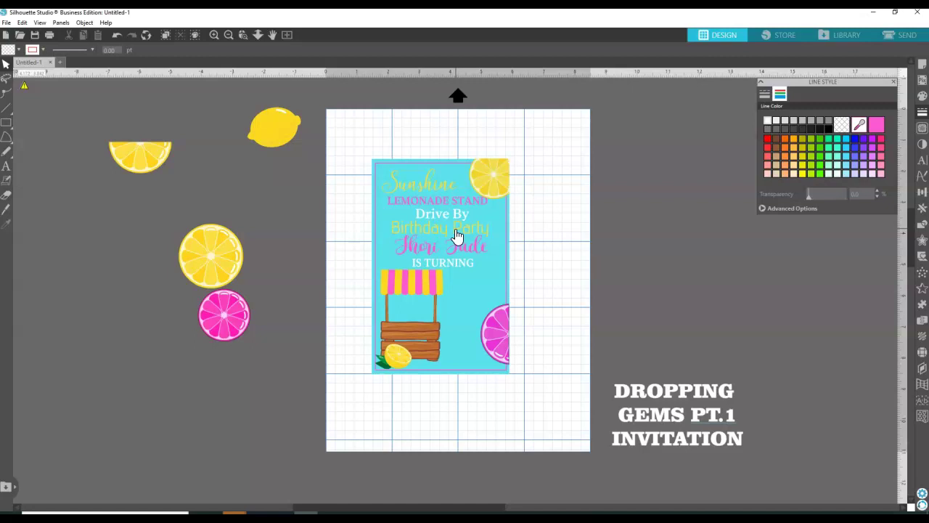
click(455, 232)
drag(456, 228, 453, 230)
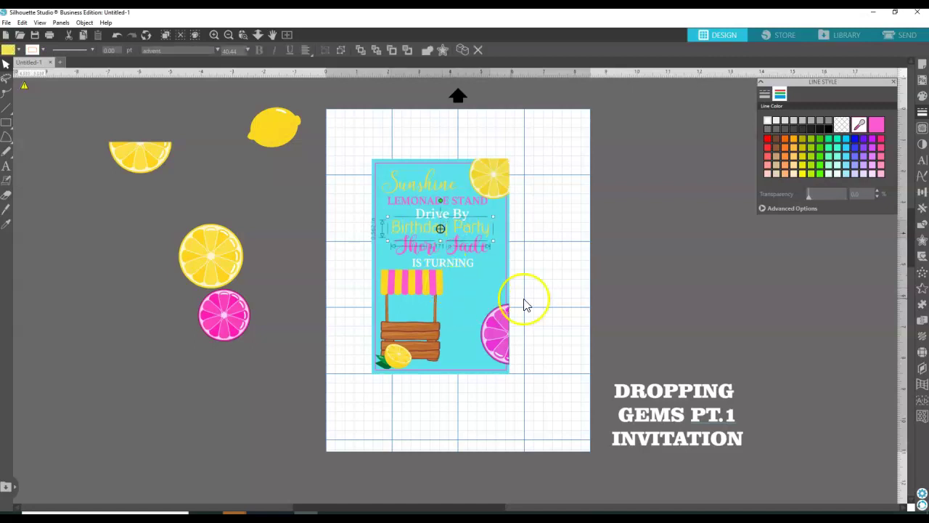
click(569, 293)
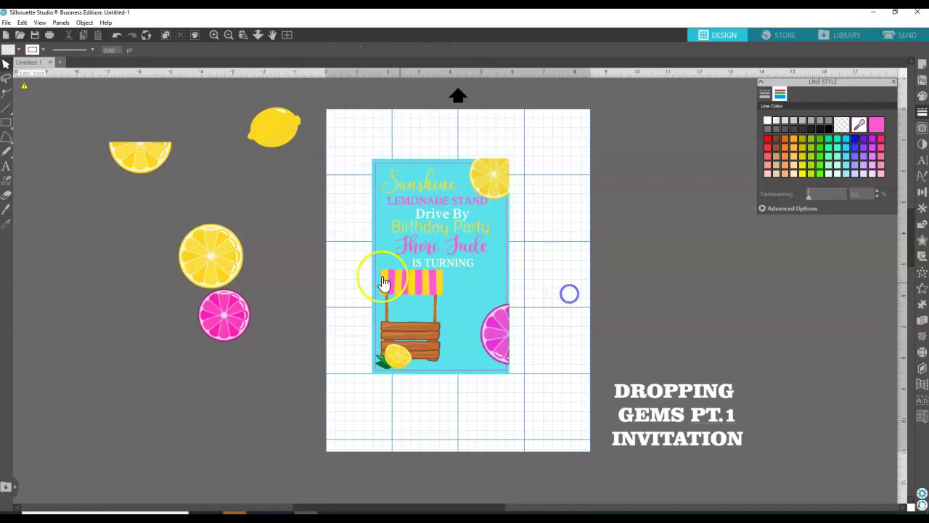
click(195, 264)
Shrink a lemon slice, set it beside the card, and shift the stand right.
drag(240, 285, 454, 290)
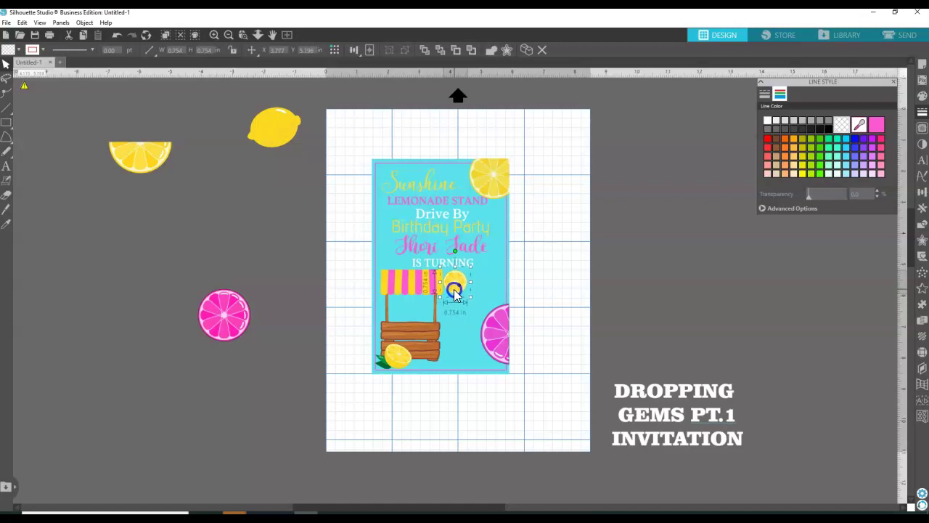
drag(441, 292, 308, 289)
drag(409, 289, 444, 289)
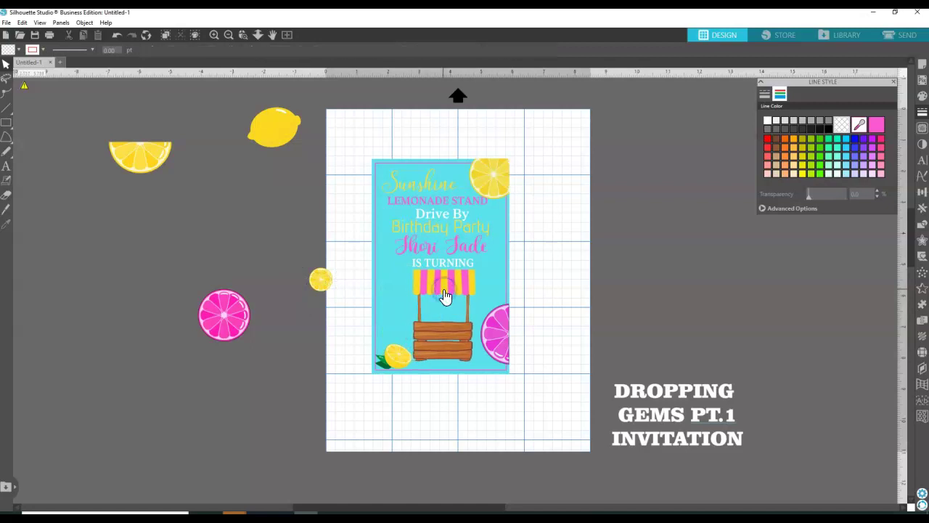
Enlarge the lemonade stand and bring it to the front.
click(435, 338)
drag(481, 365, 487, 381)
click(456, 357)
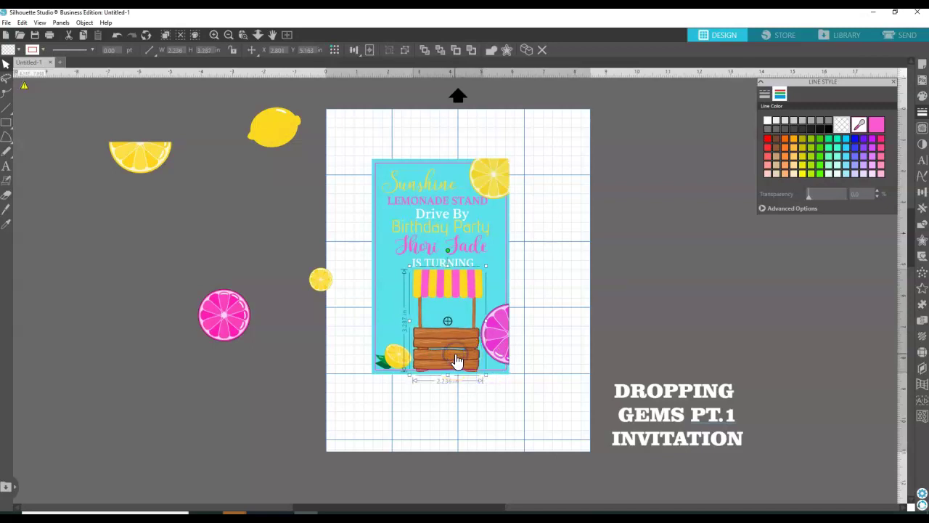
right_click(458, 362)
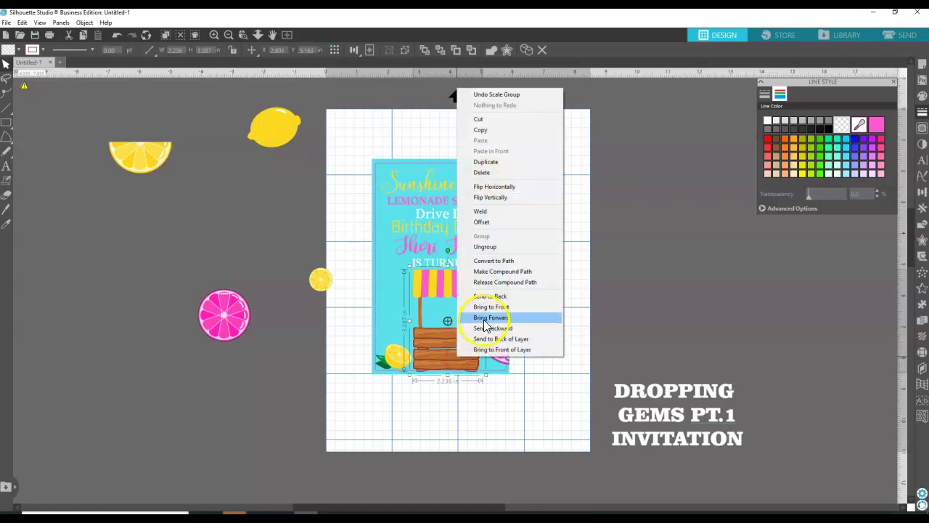
click(490, 307)
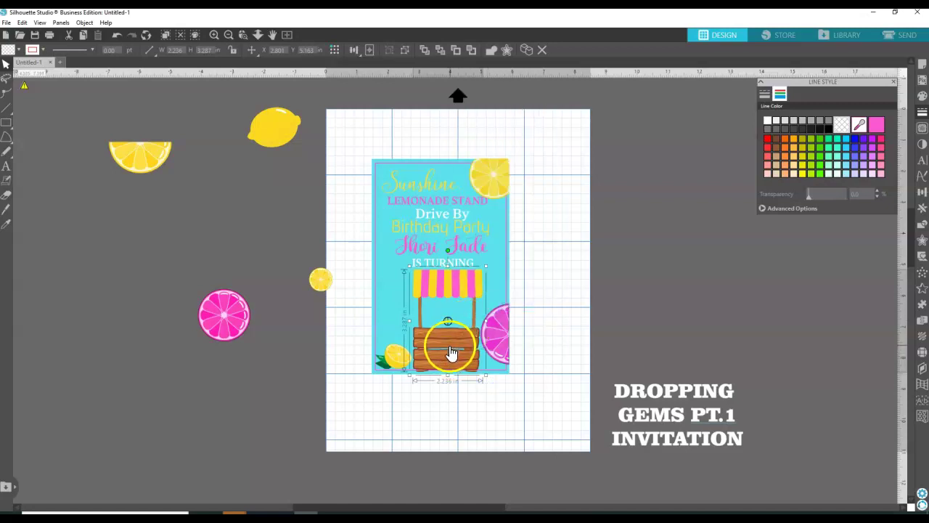
click(446, 348)
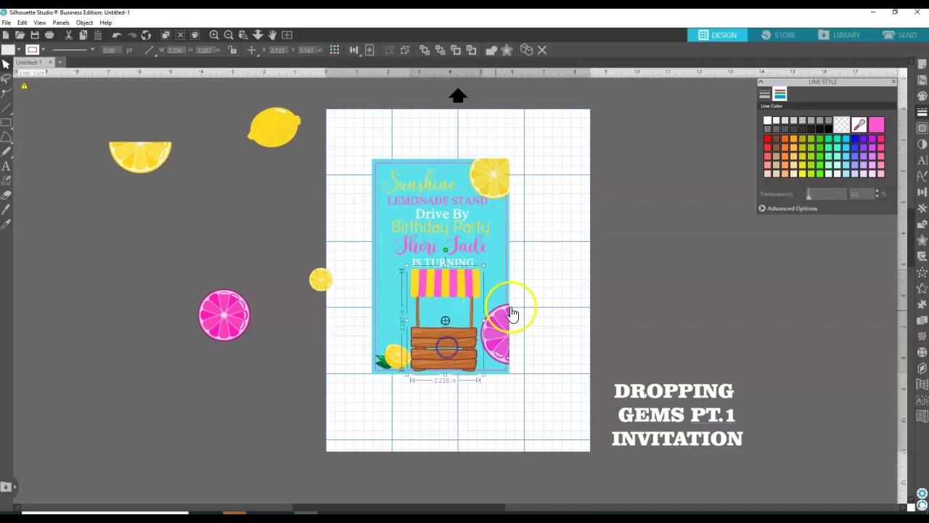
click(551, 299)
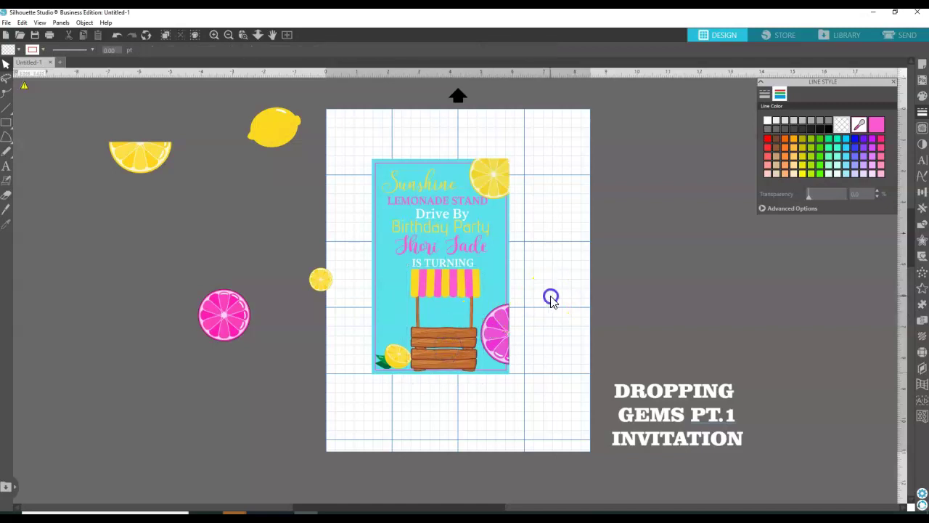
Place the small lemon slice under the stand's striped awning.
click(457, 352)
click(317, 280)
drag(321, 284, 433, 318)
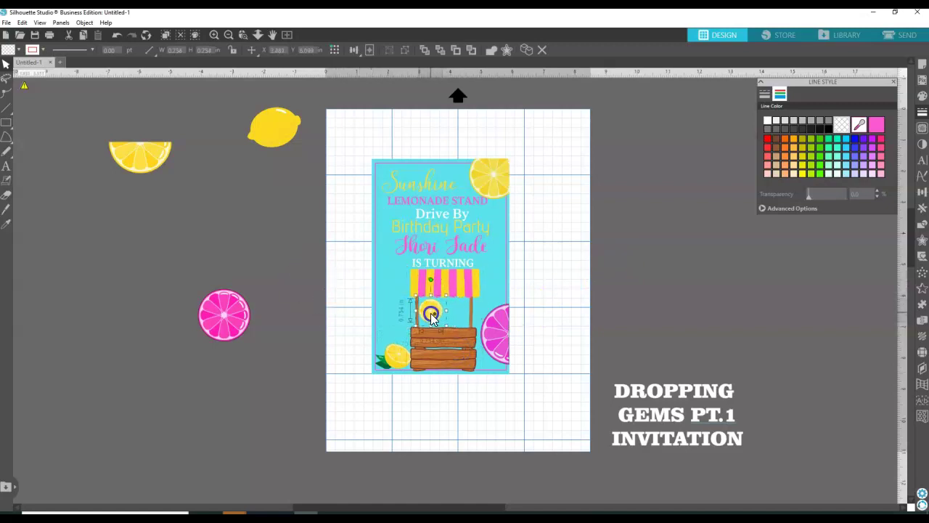
Add a new text box reading NE to the right of the card.
click(6, 167)
click(562, 285)
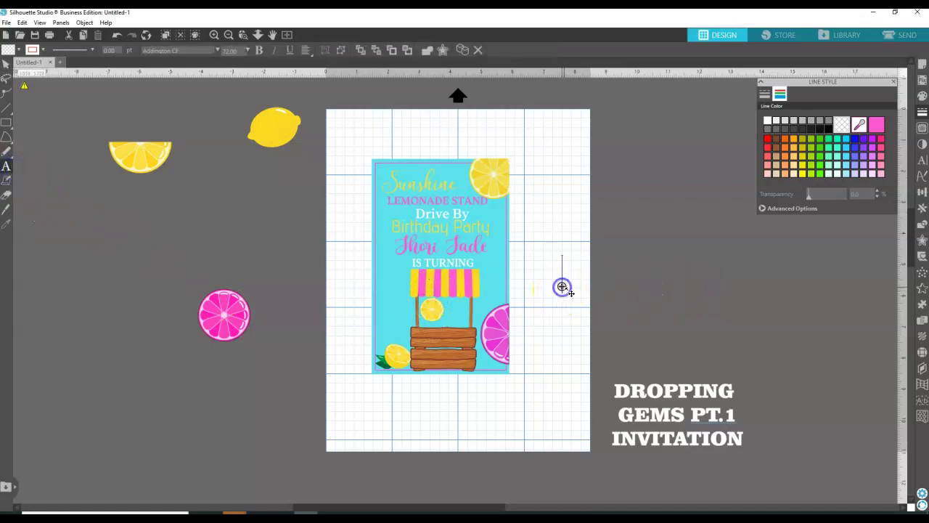
text(me)
key(BackSpace)
key(BackSpace)
text(NE)
click(631, 275)
click(581, 284)
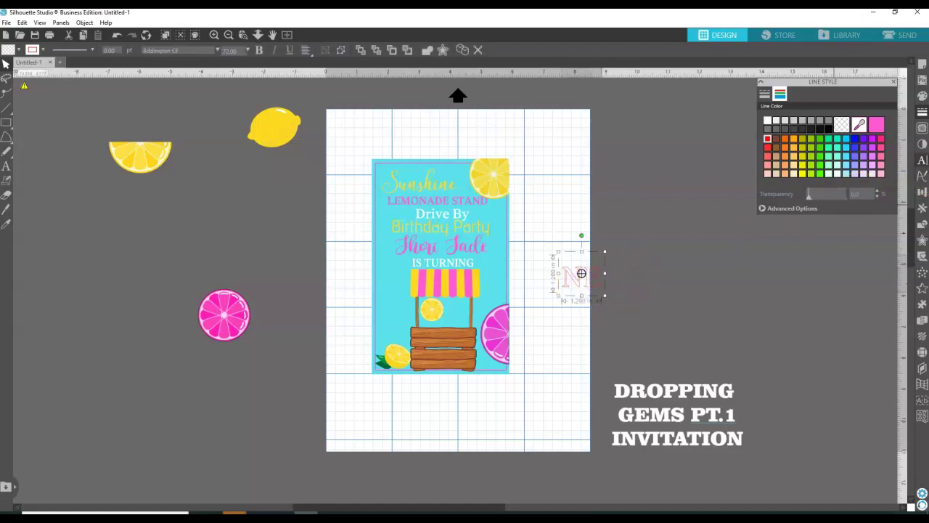
Set the NE text in the AQUA font.
click(913, 149)
click(922, 161)
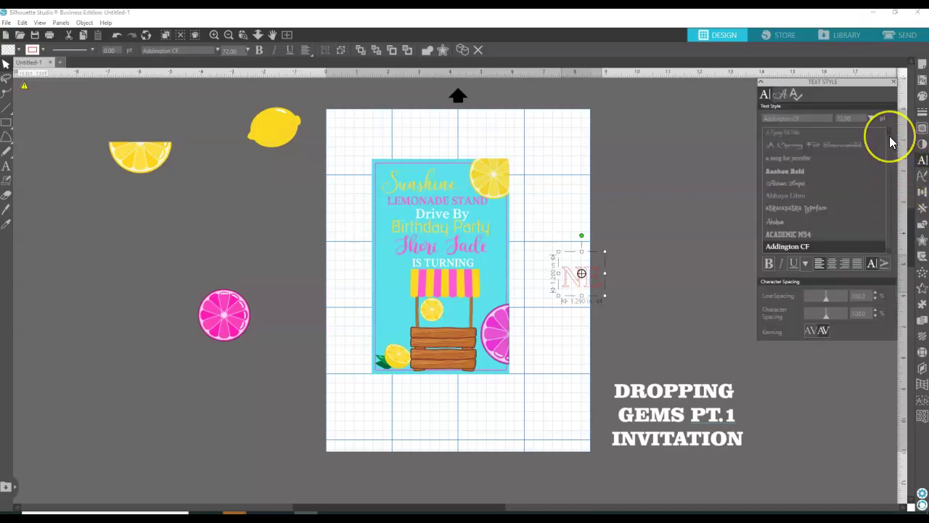
drag(890, 138, 892, 143)
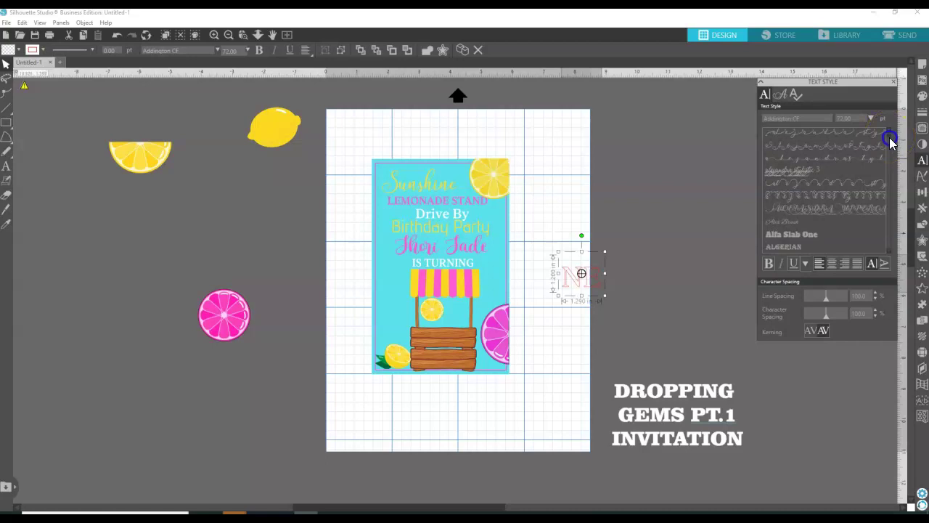
click(890, 253)
drag(890, 256, 891, 255)
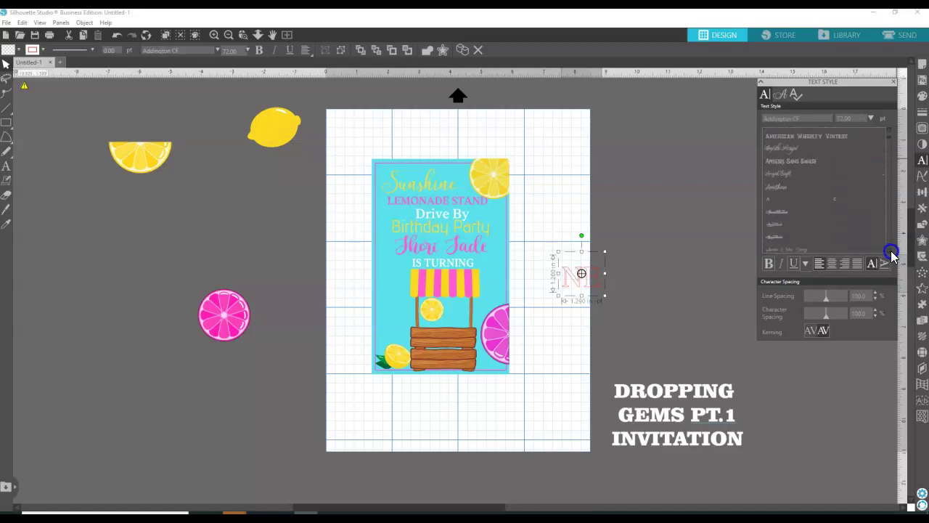
click(890, 254)
drag(890, 254, 890, 254)
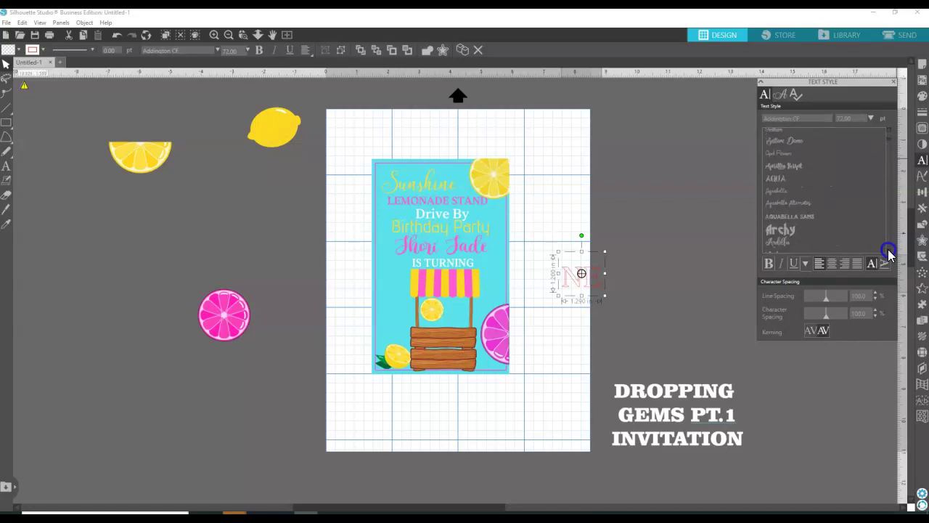
click(771, 179)
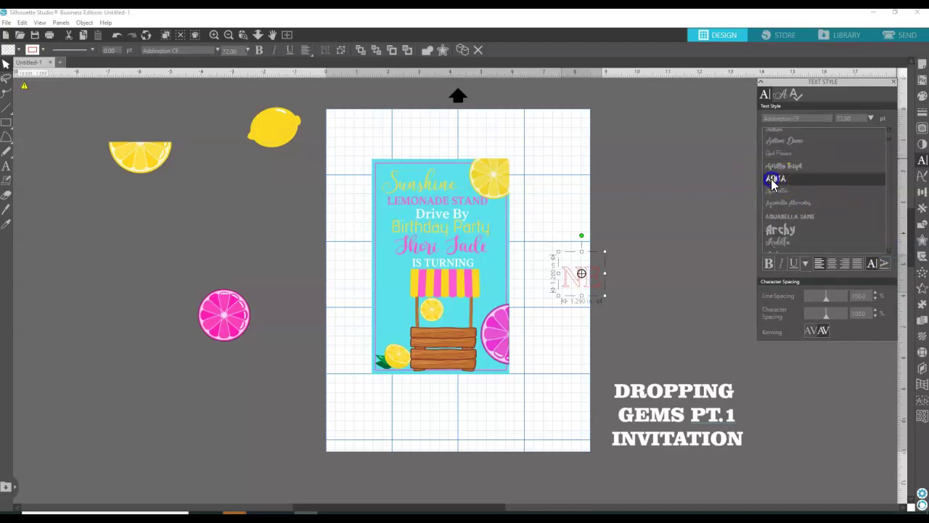
Give the NE text a pink fill and pink outline.
click(923, 97)
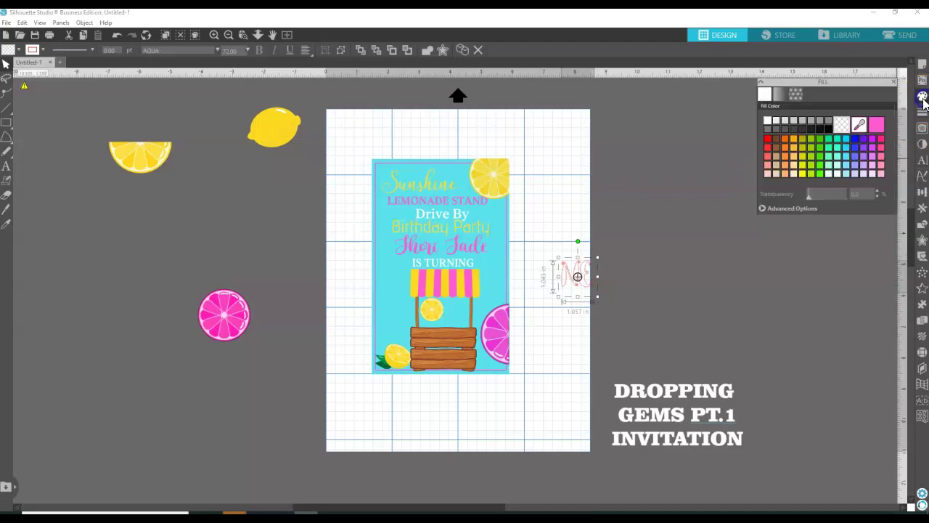
click(876, 125)
click(922, 113)
click(777, 95)
click(878, 124)
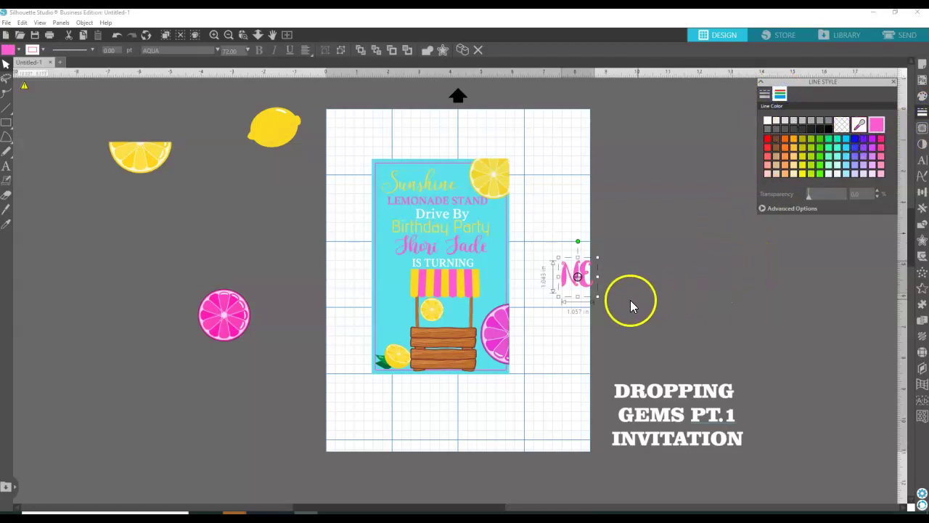
click(616, 285)
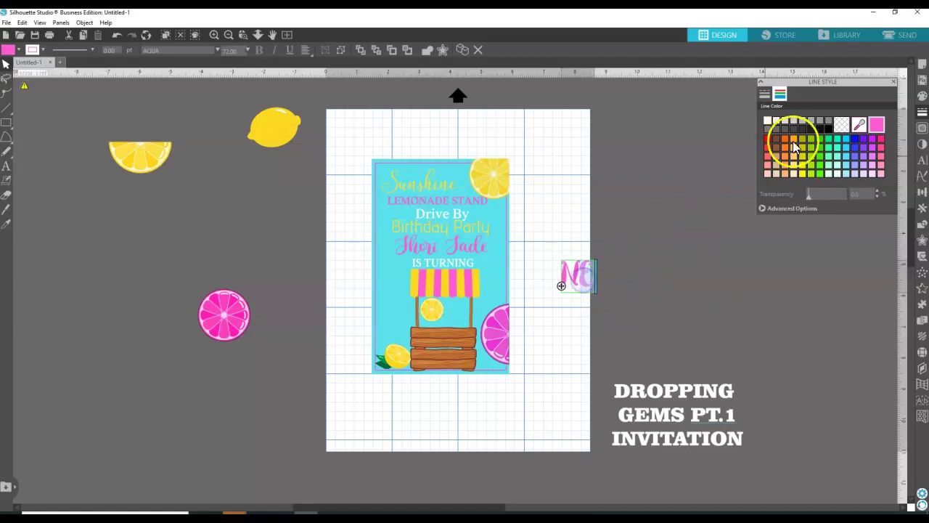
Remove the outline and fill NE with green sampled from the leaf.
click(841, 124)
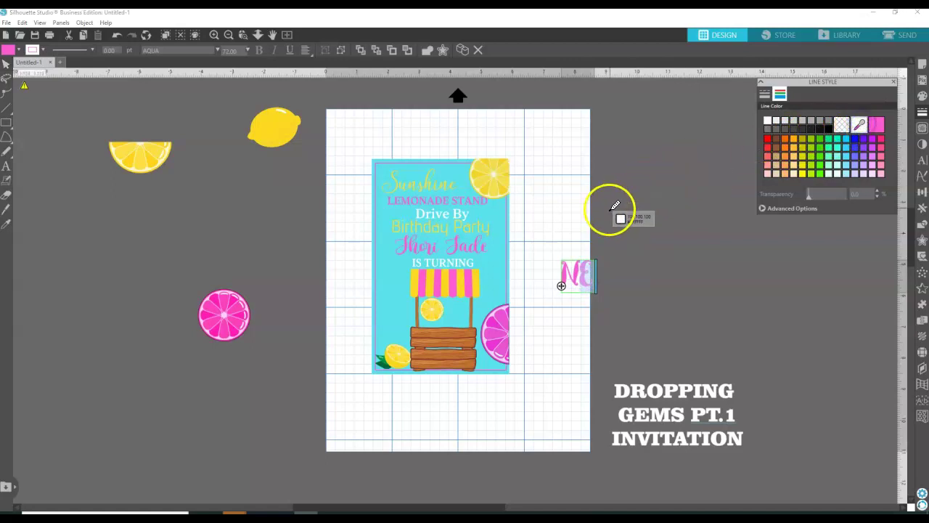
click(385, 360)
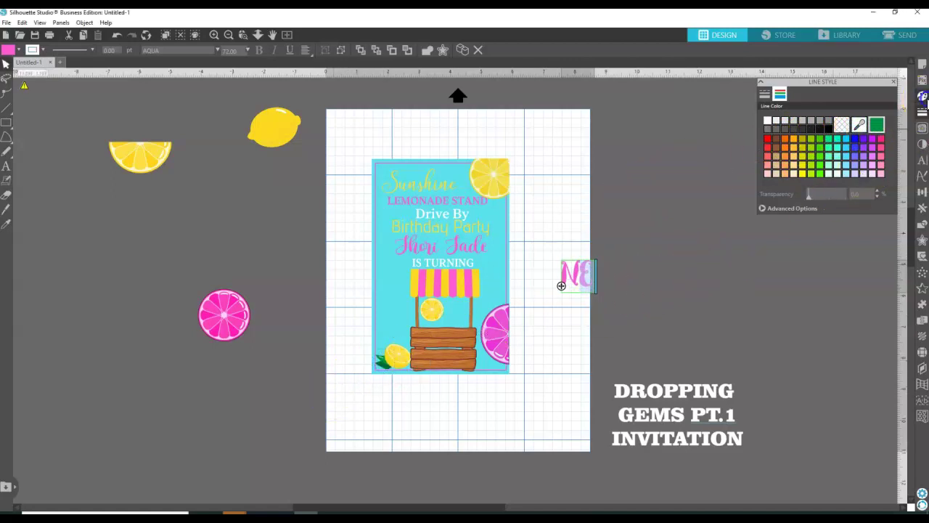
click(923, 97)
click(876, 125)
click(596, 236)
Move NE over the stand, enlarge the small lemon, and nudge the stand left.
drag(580, 273, 465, 318)
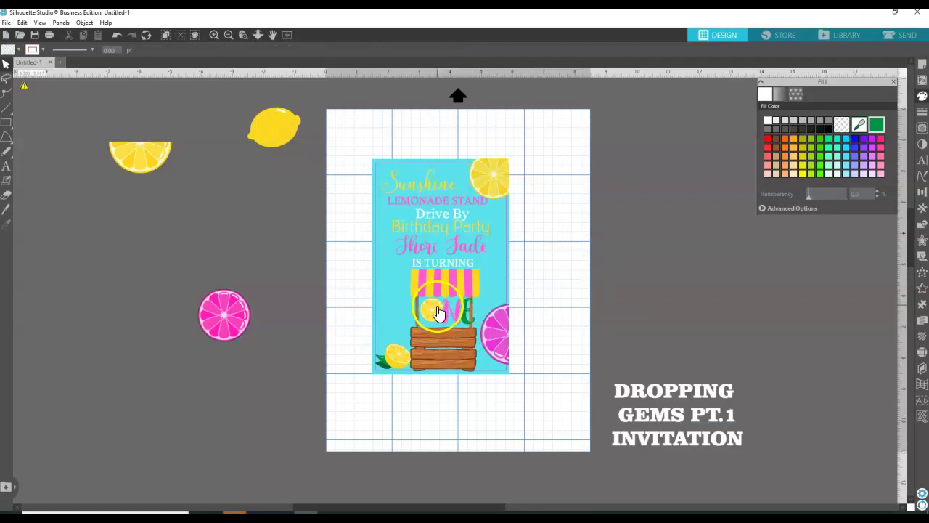
click(438, 312)
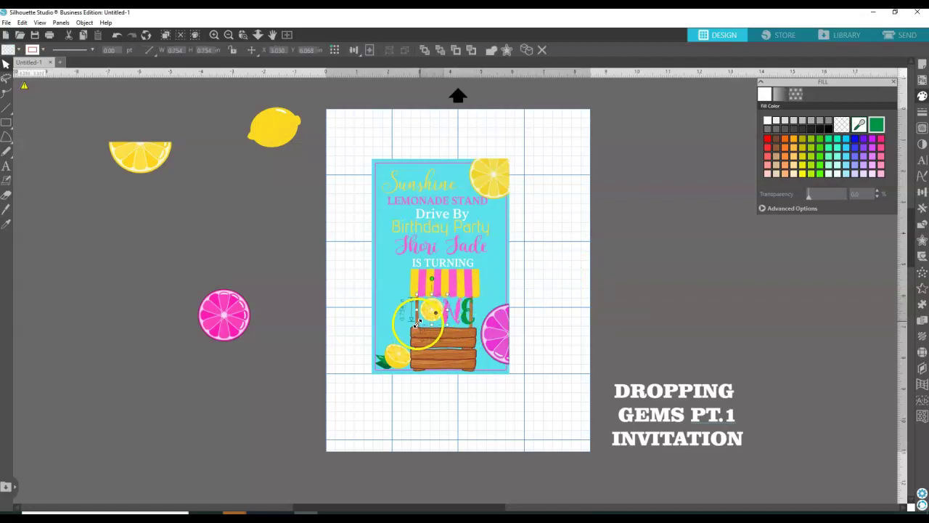
drag(418, 322, 414, 331)
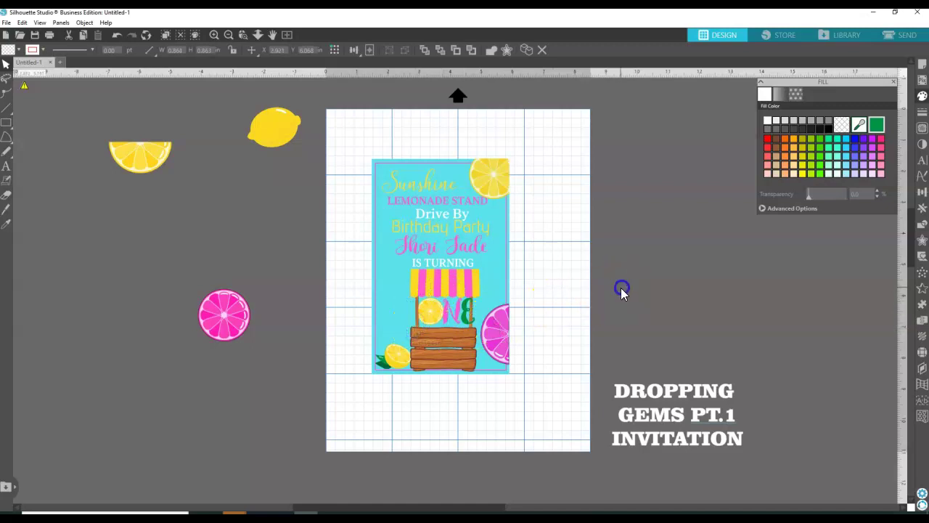
drag(457, 353, 434, 352)
Bring the lower-left lemon slice in front of the stand and move the stand slightly left.
click(385, 361)
right_click(387, 363)
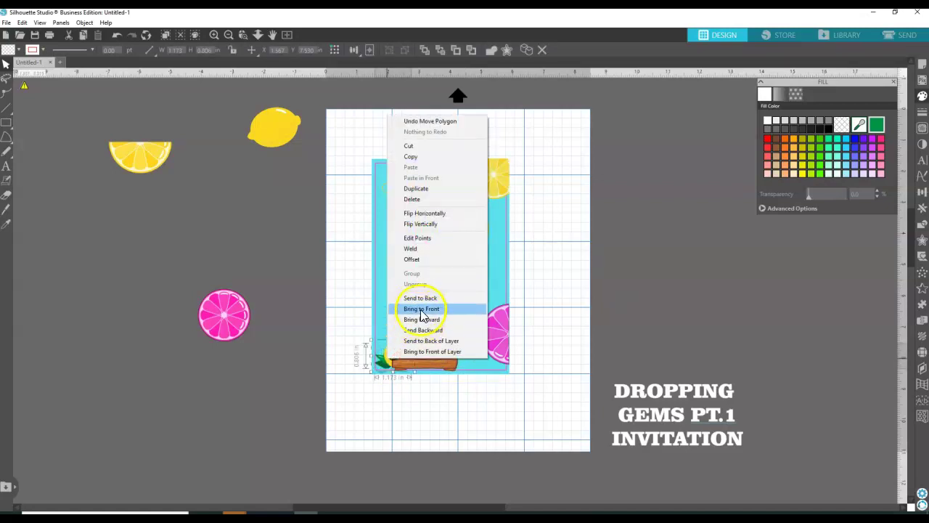
click(421, 309)
click(399, 368)
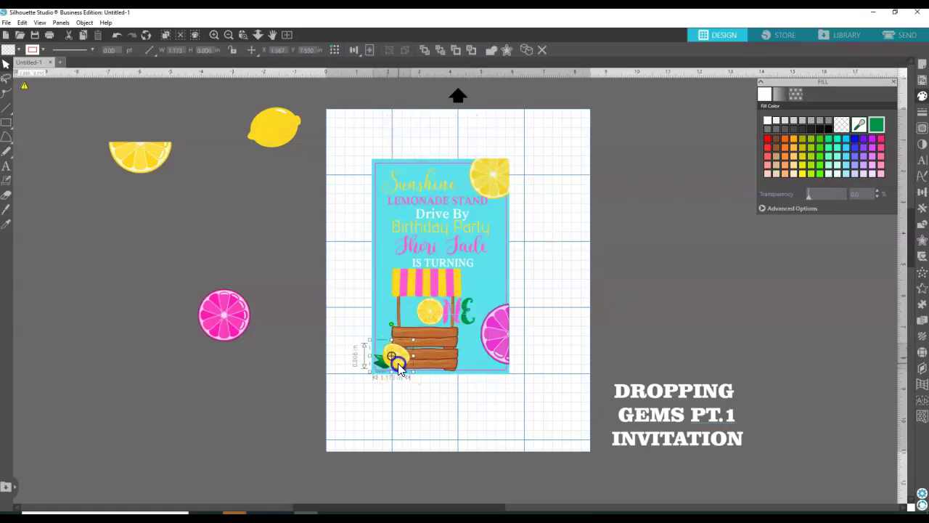
drag(436, 367, 426, 358)
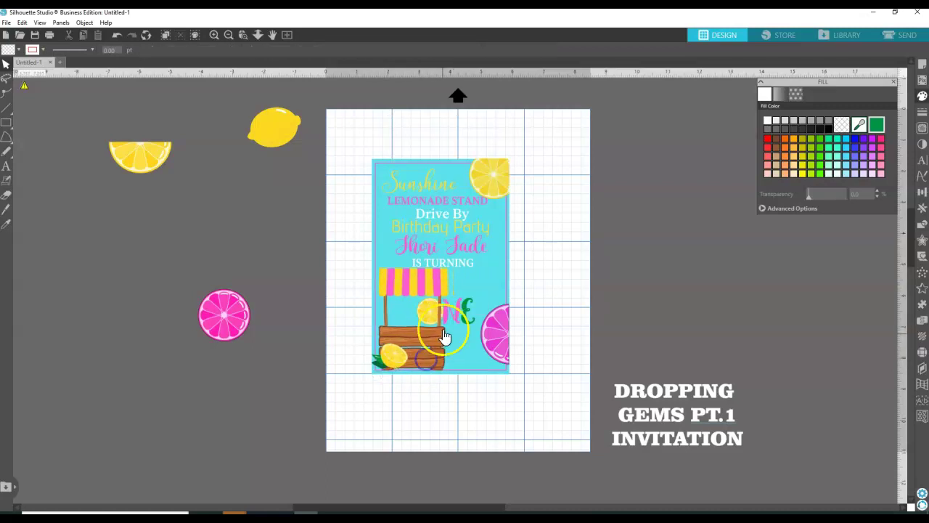
Move NE up and place the lemon in the O spot before it.
click(466, 315)
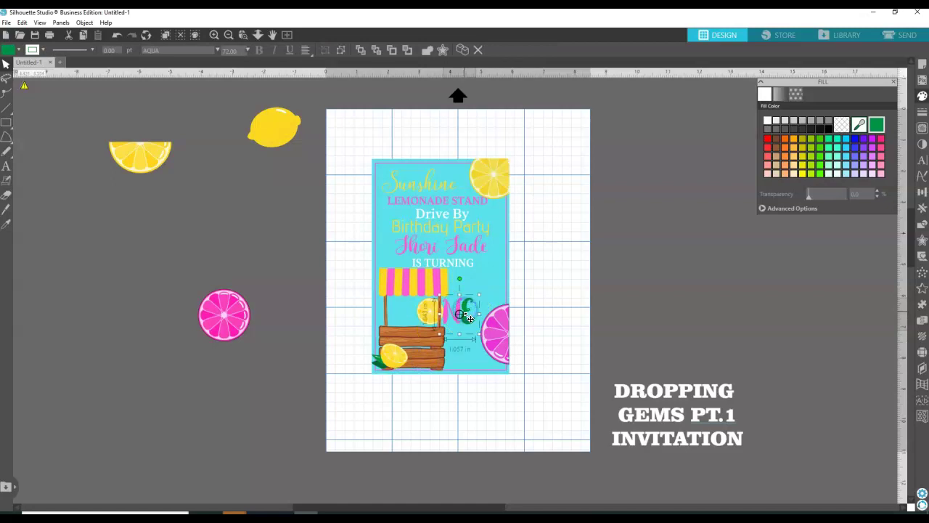
drag(466, 327, 492, 290)
click(429, 320)
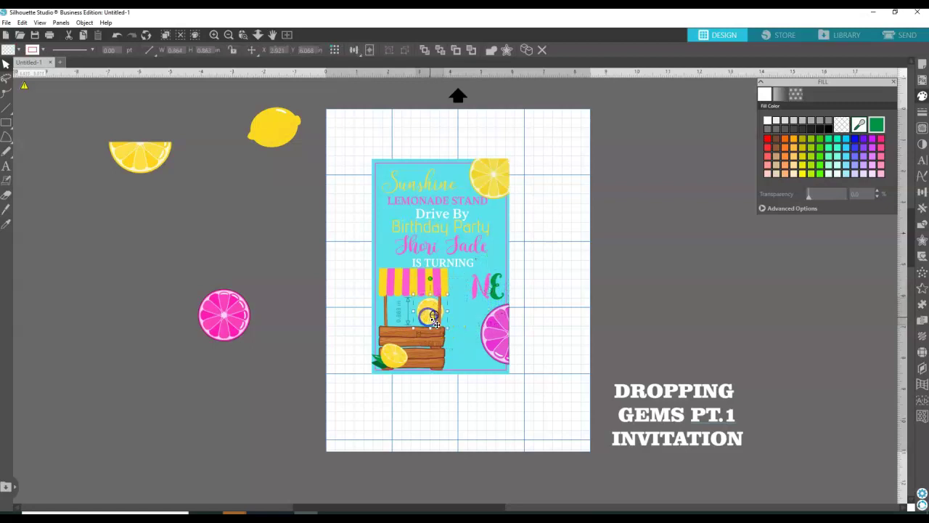
drag(429, 322, 459, 287)
Narrow the lemonade stand and fine-tune the lemon's position as the O.
click(445, 314)
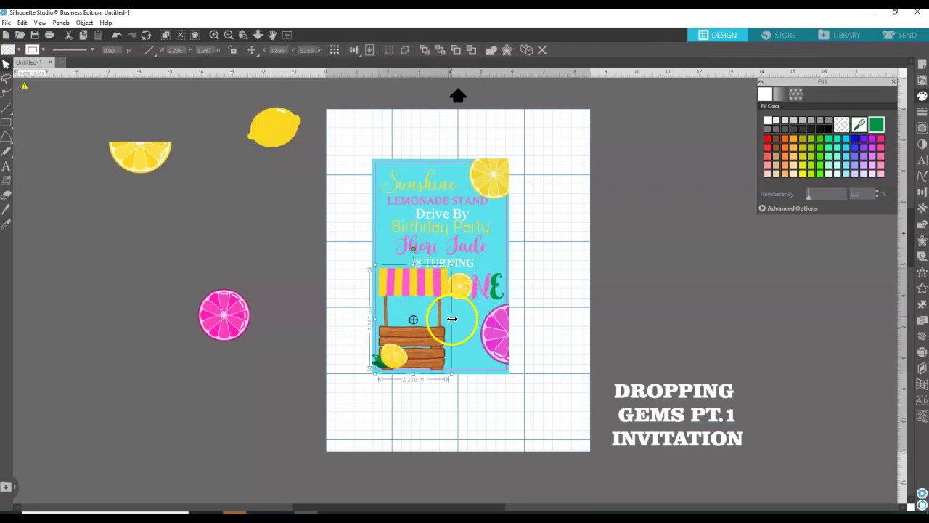
drag(447, 319, 444, 319)
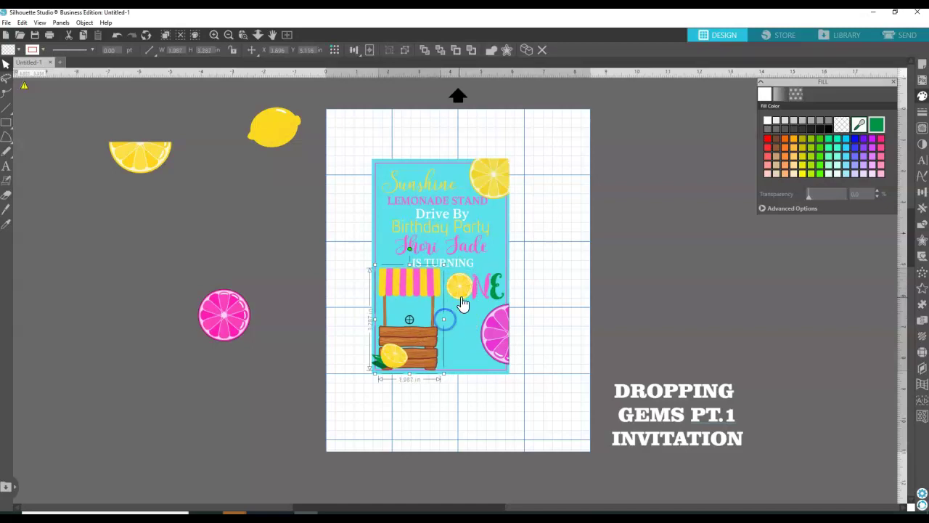
click(453, 298)
drag(467, 301, 472, 301)
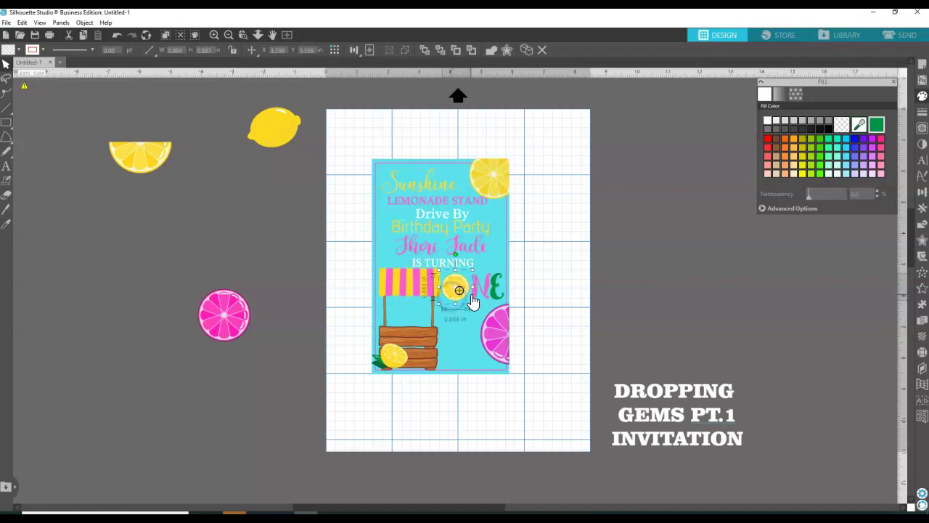
click(472, 296)
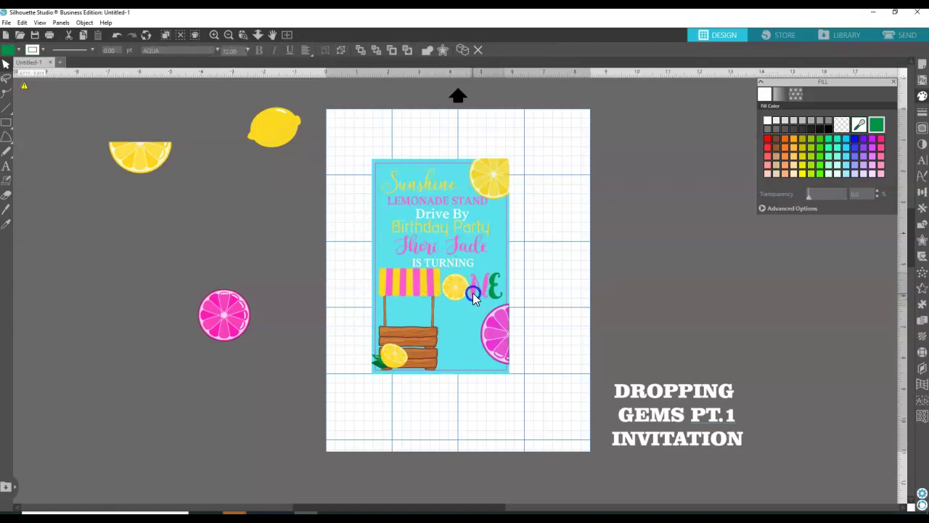
Give the IS TURNING text a green fill and green outline.
click(556, 251)
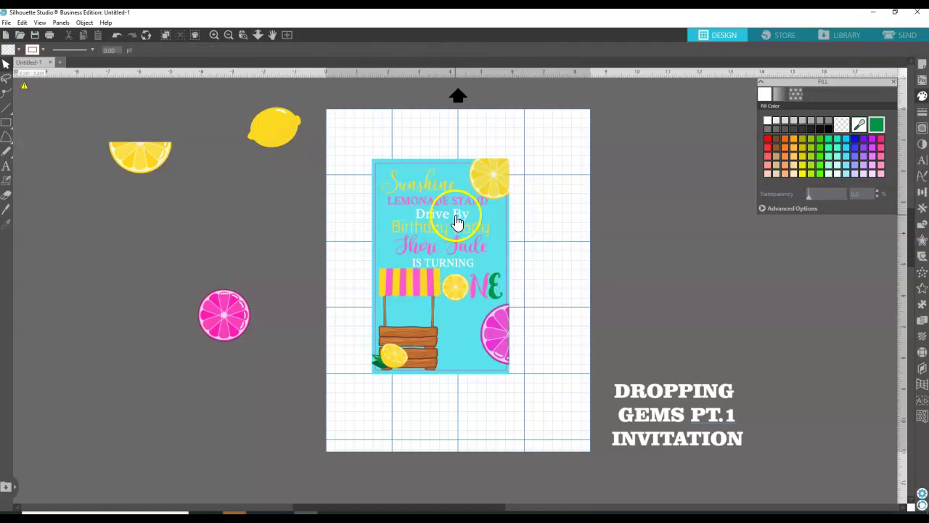
click(453, 273)
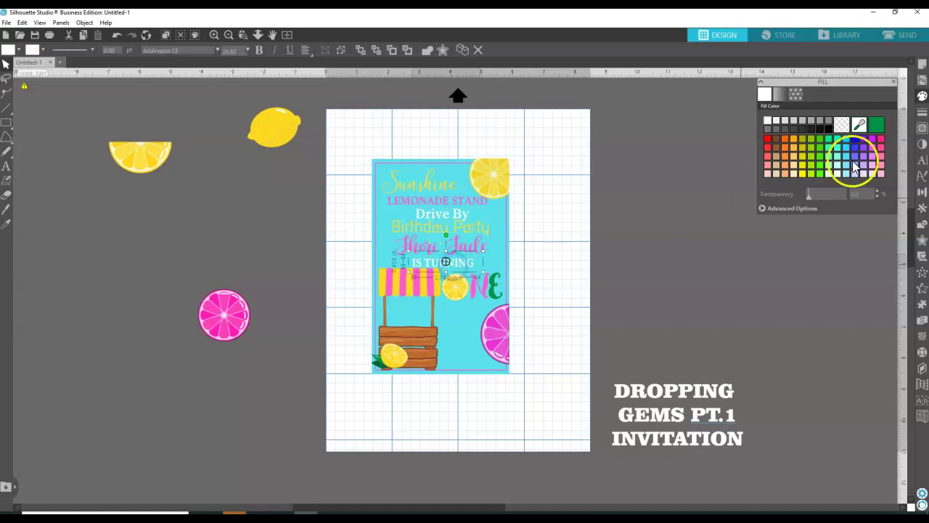
click(876, 127)
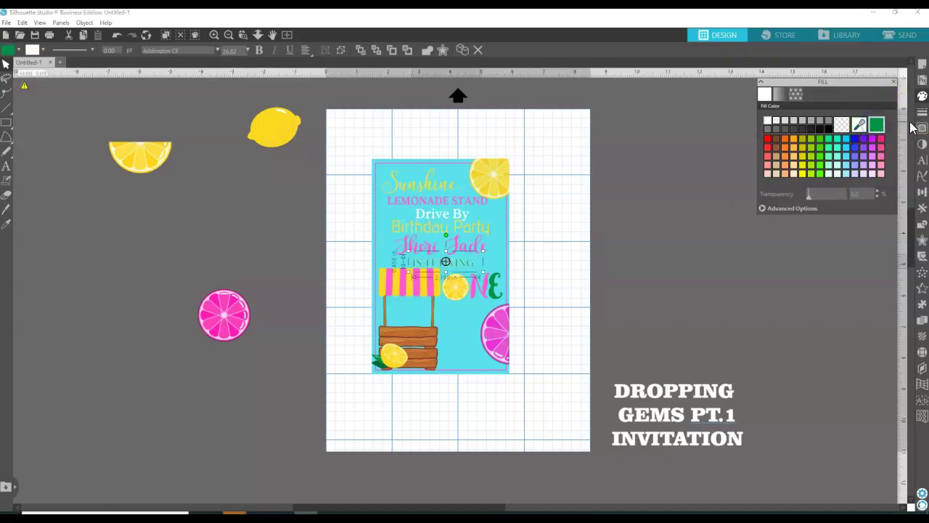
click(922, 112)
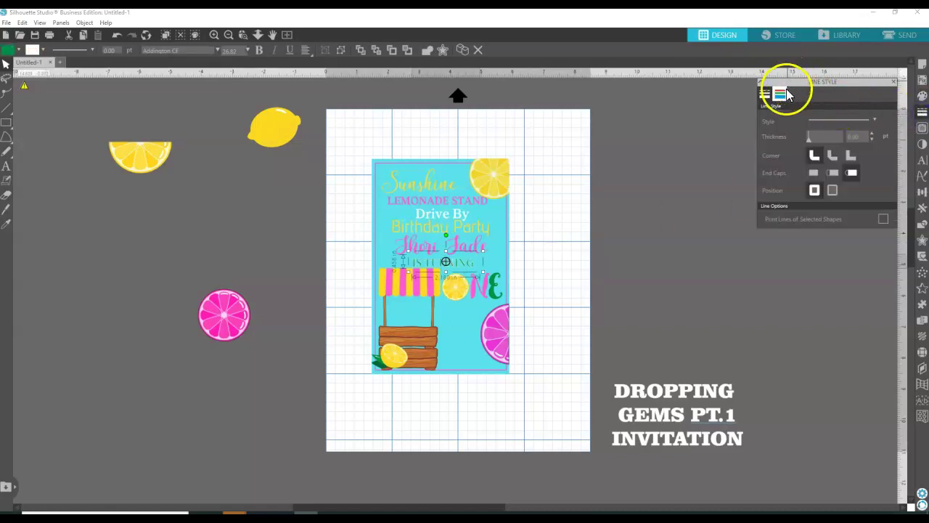
click(786, 90)
click(876, 124)
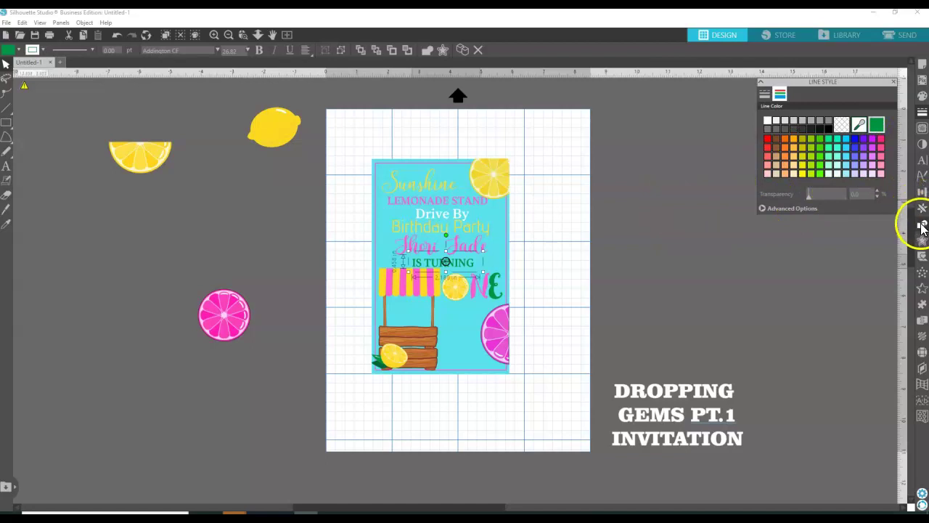
Add an offset shape around IS TURNING with a slightly reduced distance.
click(922, 241)
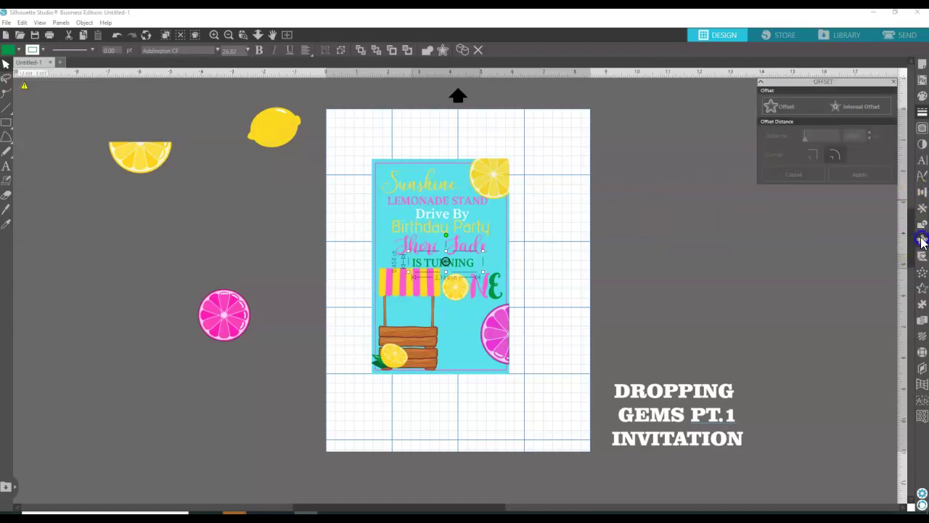
click(790, 107)
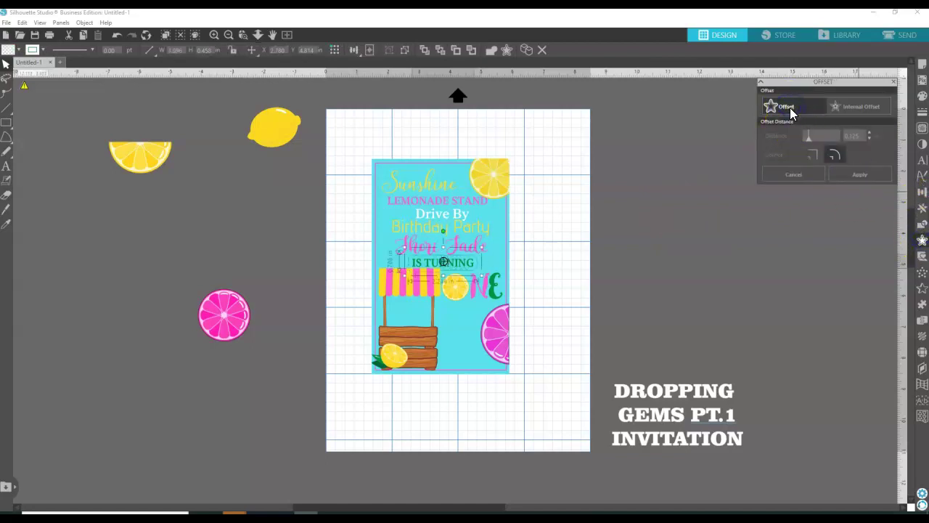
click(861, 132)
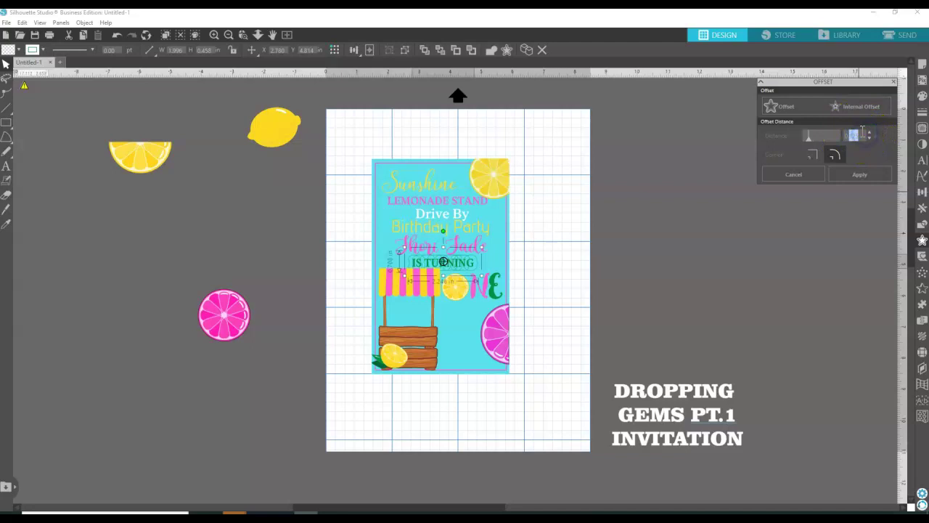
key(Return)
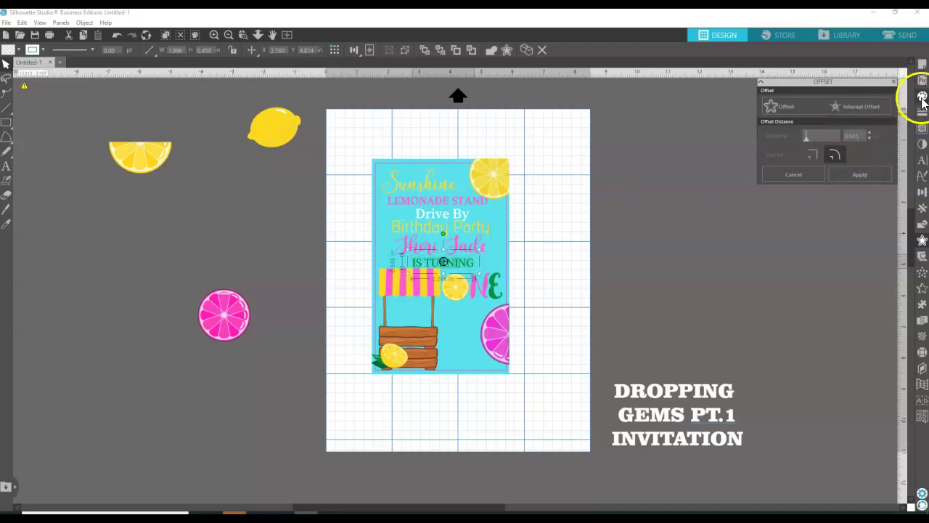
Make the offset shape's fill and outline white.
click(923, 96)
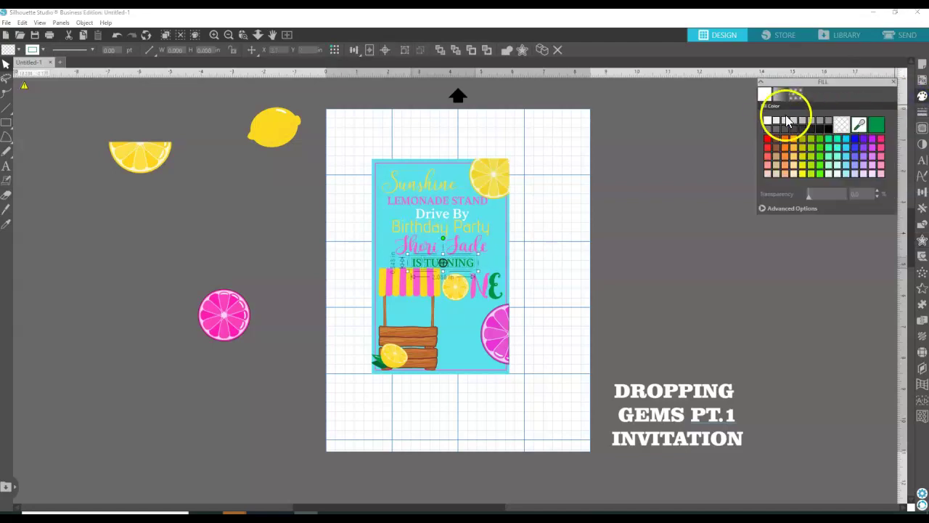
click(768, 122)
click(921, 112)
click(781, 93)
click(768, 122)
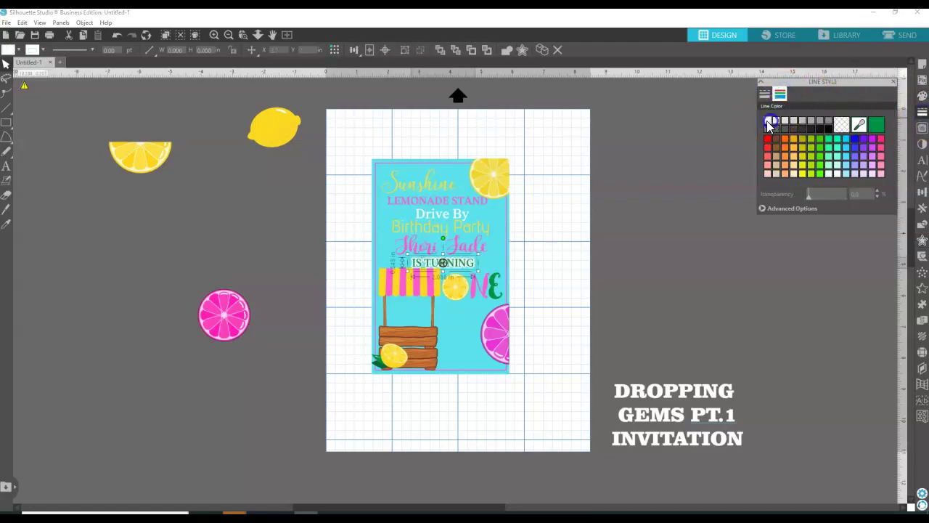
click(623, 209)
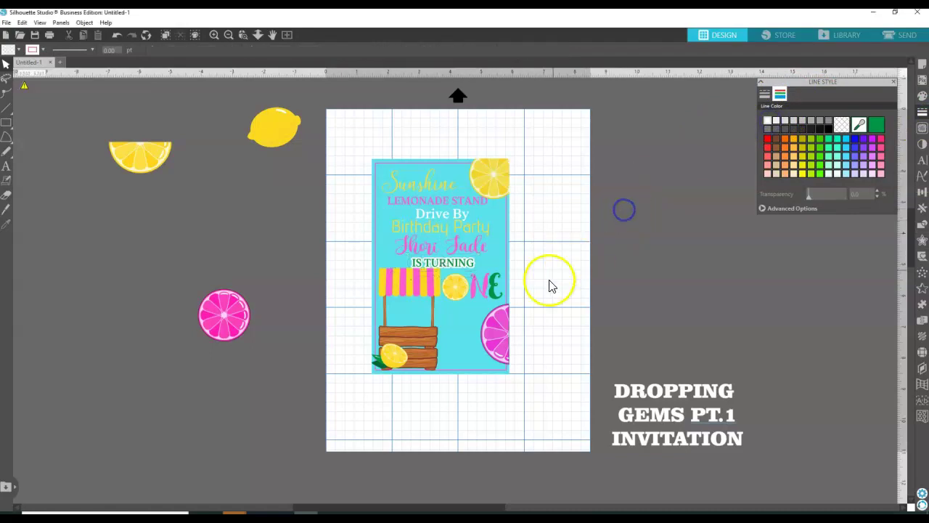
click(410, 291)
Shorten the lemonade stand from the top to reveal IS TURNING.
click(410, 267)
drag(411, 267, 410, 272)
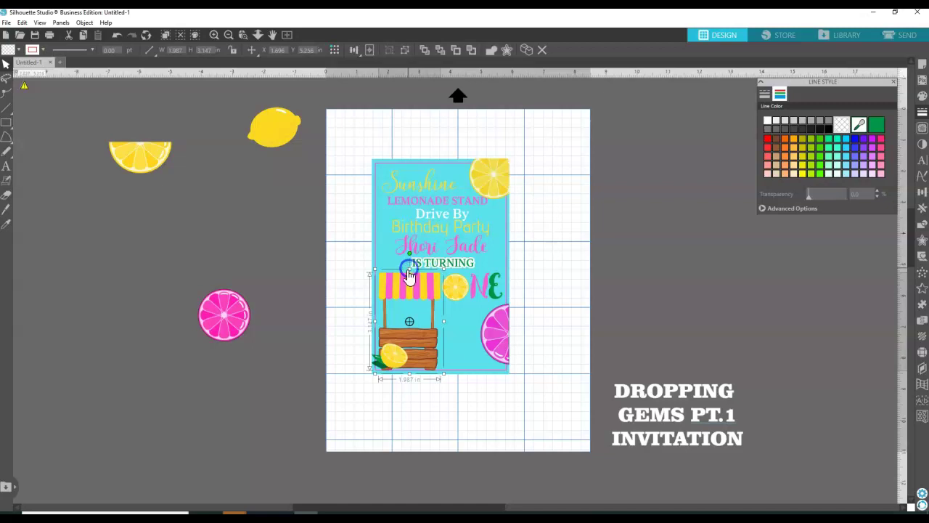
click(314, 248)
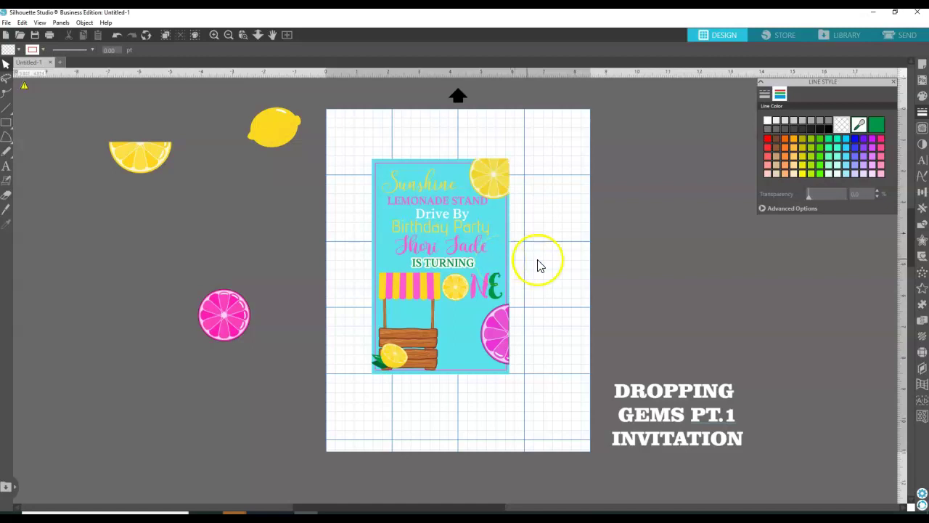
Rotate the pink grapefruit slice into place along the card's bottom edge.
click(497, 350)
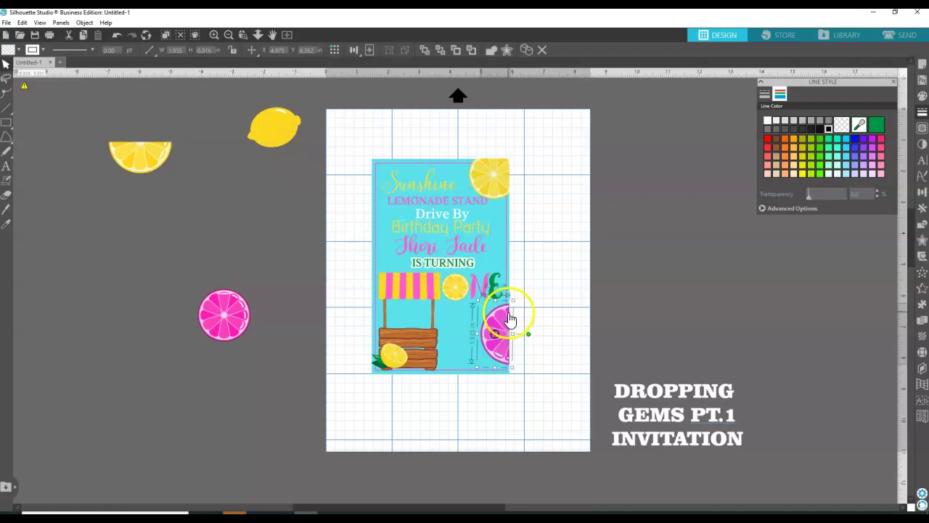
drag(529, 336, 494, 372)
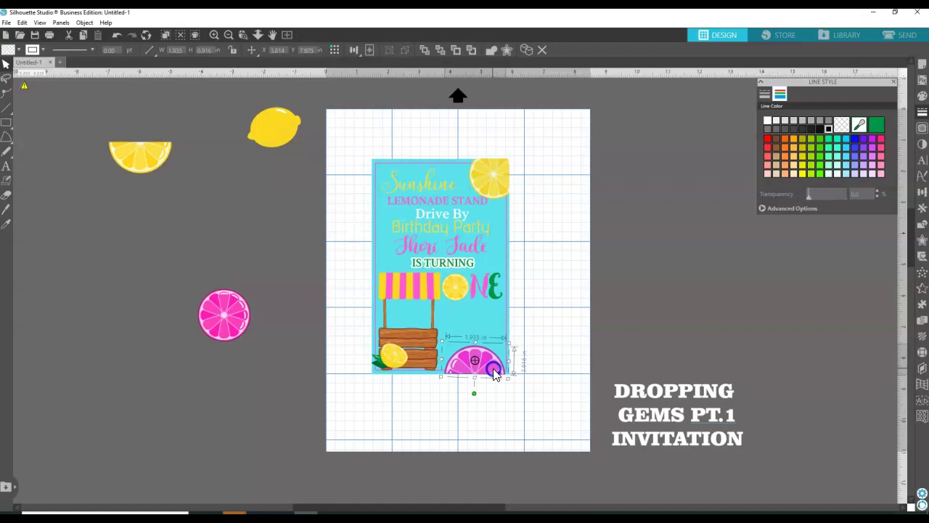
click(474, 393)
drag(475, 394, 476, 395)
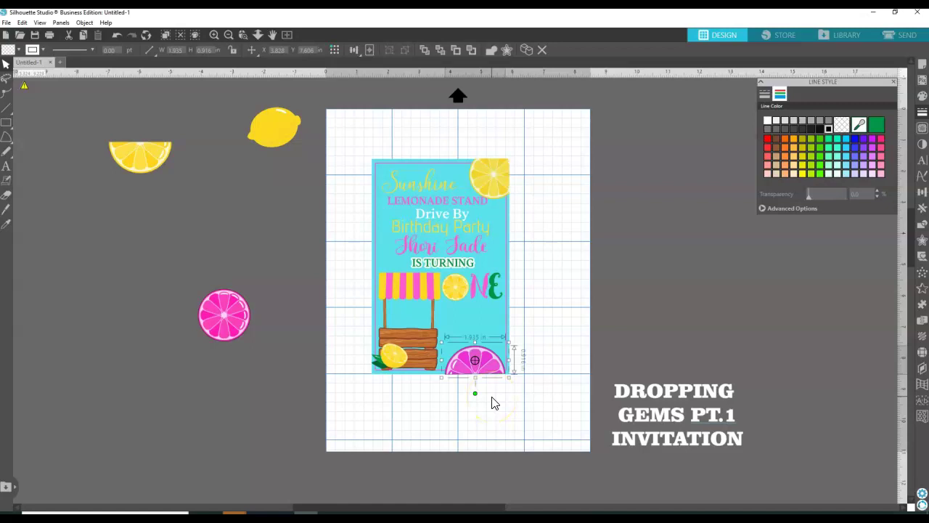
click(476, 395)
drag(477, 398, 476, 398)
click(518, 400)
Bring the pink slice in front of the other elements.
click(485, 373)
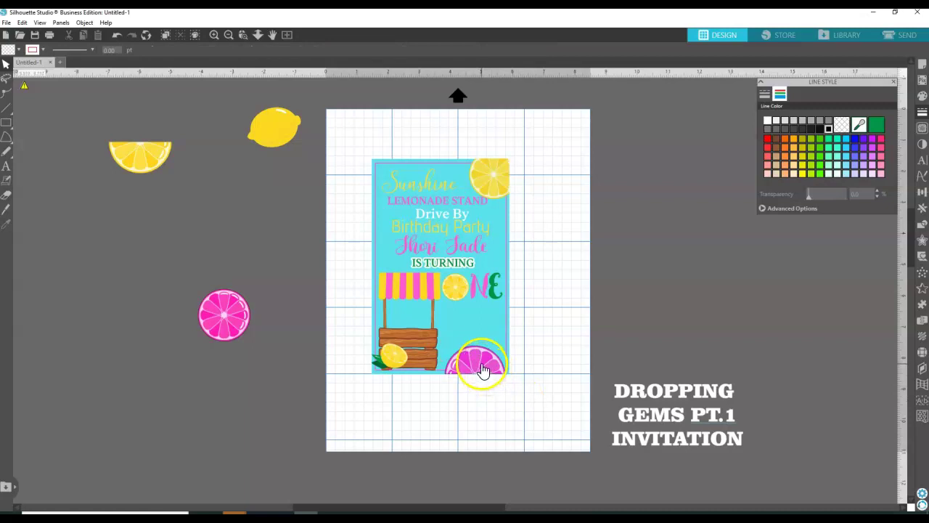
click(483, 370)
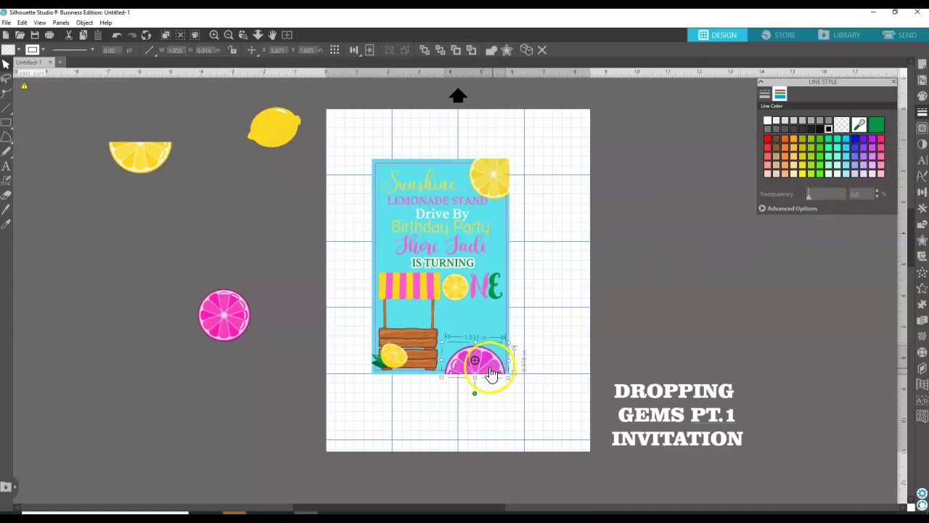
click(517, 368)
click(475, 372)
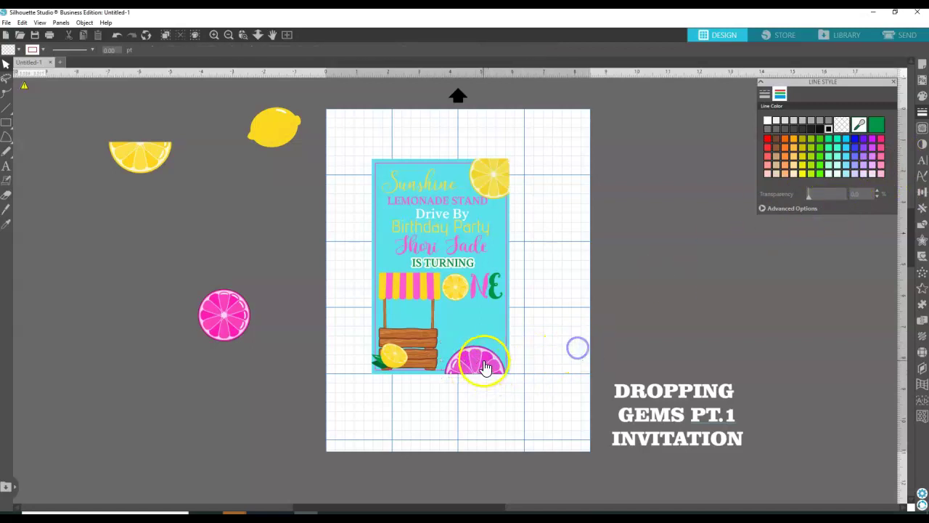
right_click(484, 365)
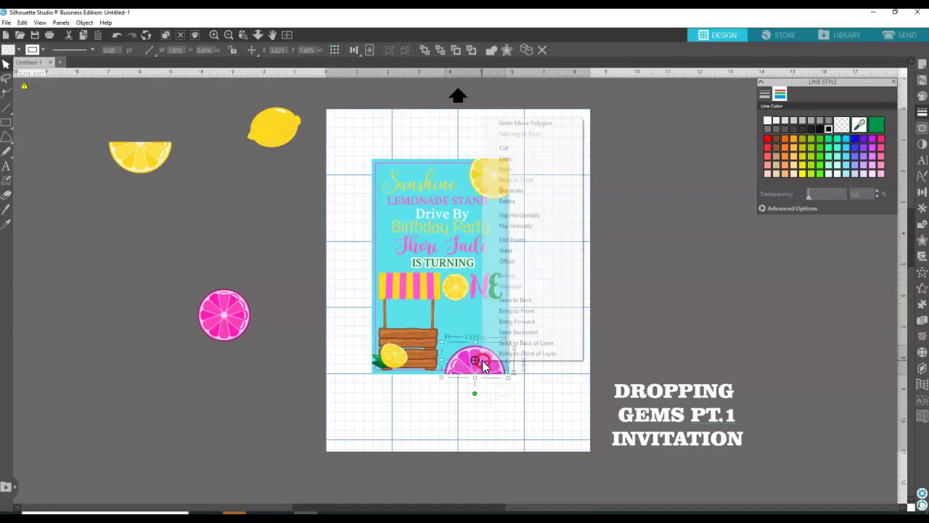
click(527, 312)
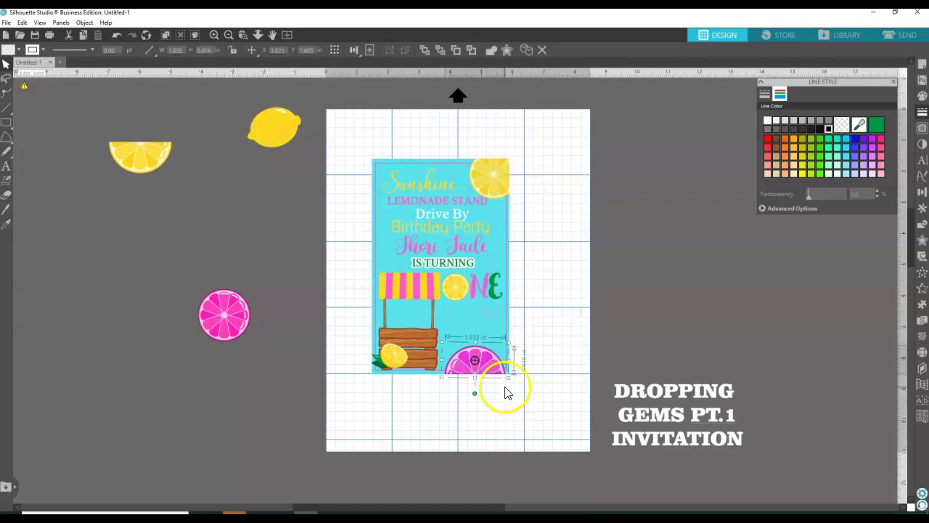
click(620, 338)
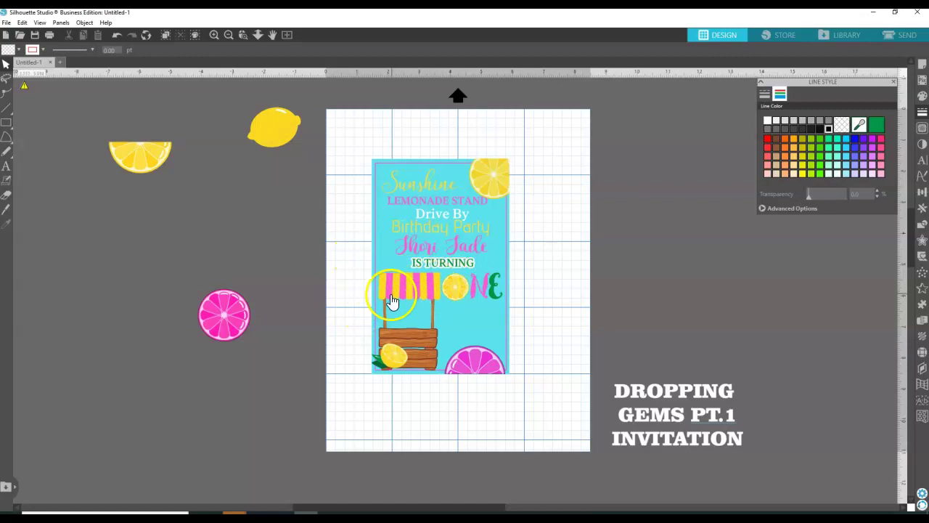
Duplicate the Sunshine text and move the copy off the card to the left.
click(432, 191)
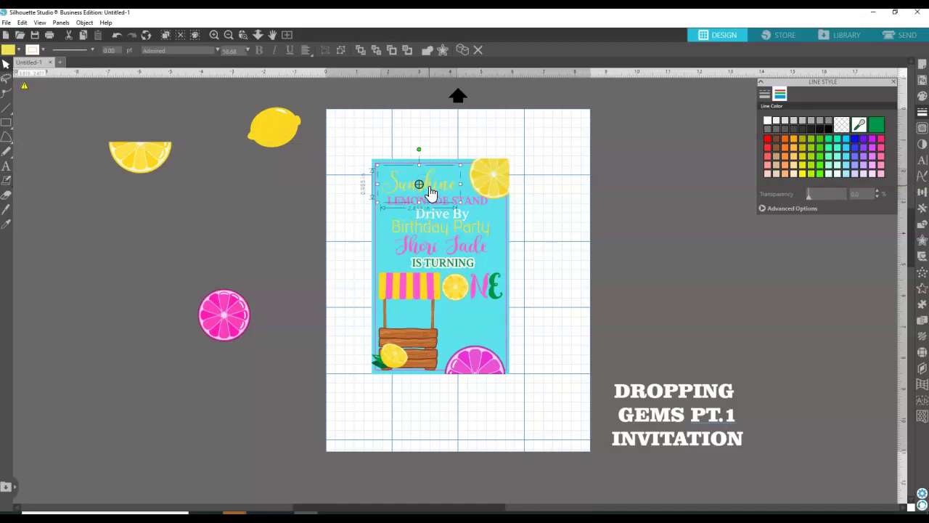
right_click(431, 191)
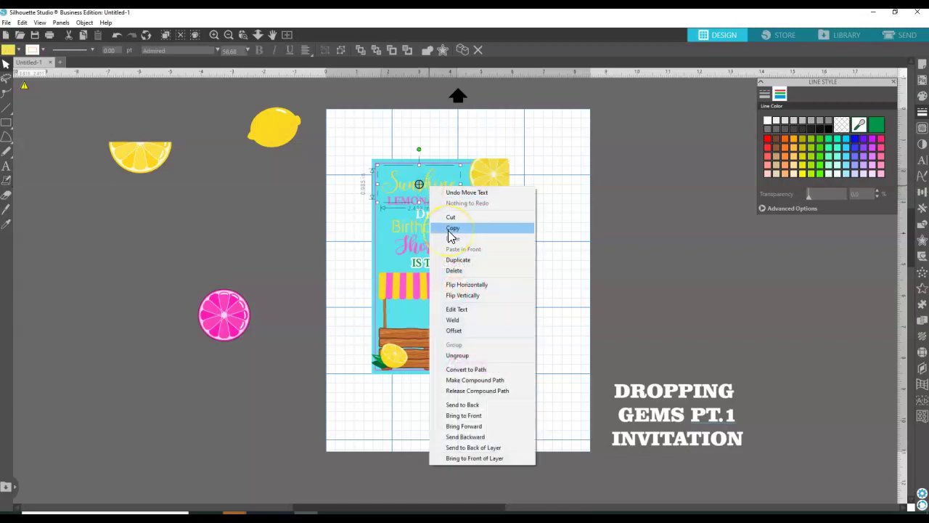
click(458, 259)
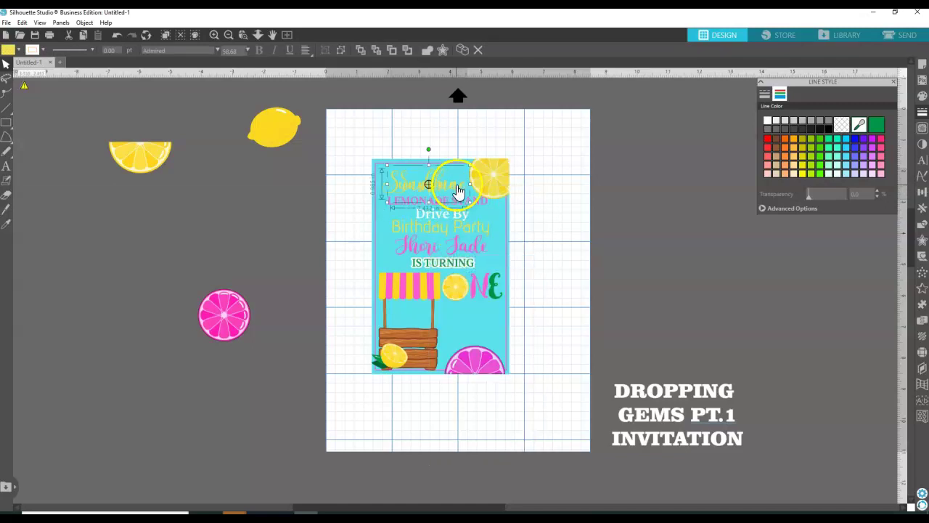
drag(456, 190, 324, 268)
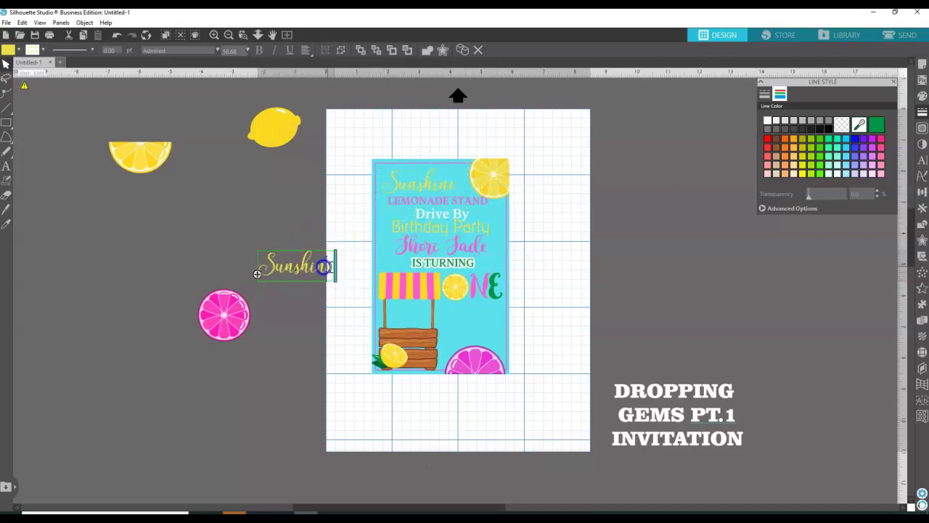
Change the copied word to 'Saturday'.
click(331, 267)
click(328, 269)
key(BackSpace)
key(BackSpace)
key(BackSpace)
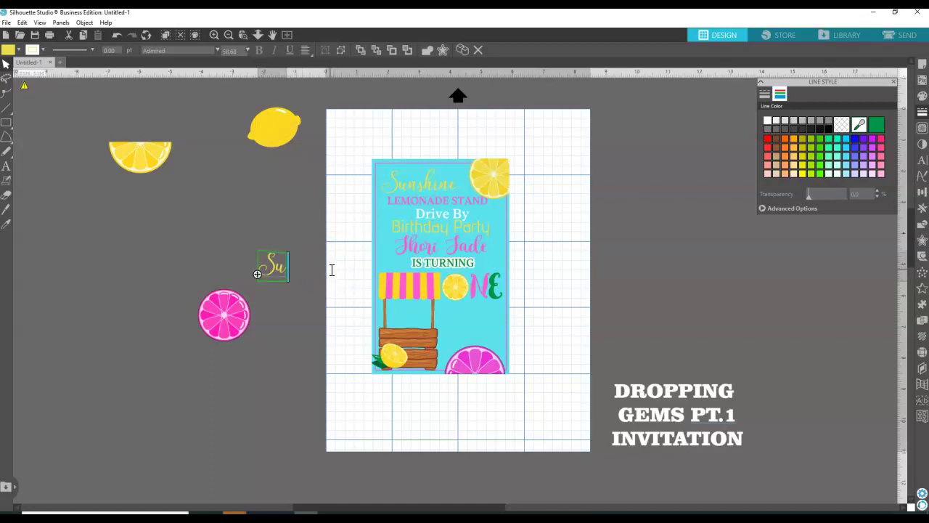
text(ATURDA)
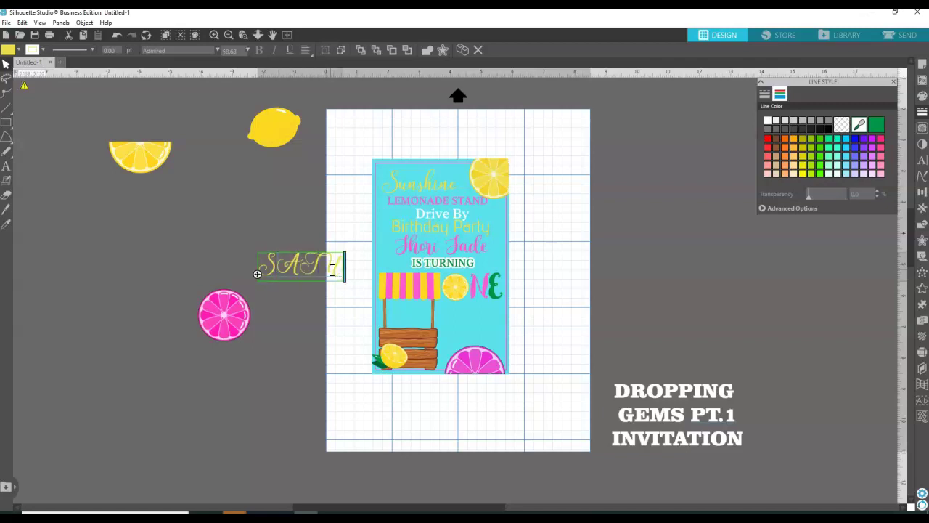
key(BackSpace)
key(BackSpace)
key(BackSpace)
key(BackSpace)
key(BackSpace)
key(BackSpace)
key(BackSpace)
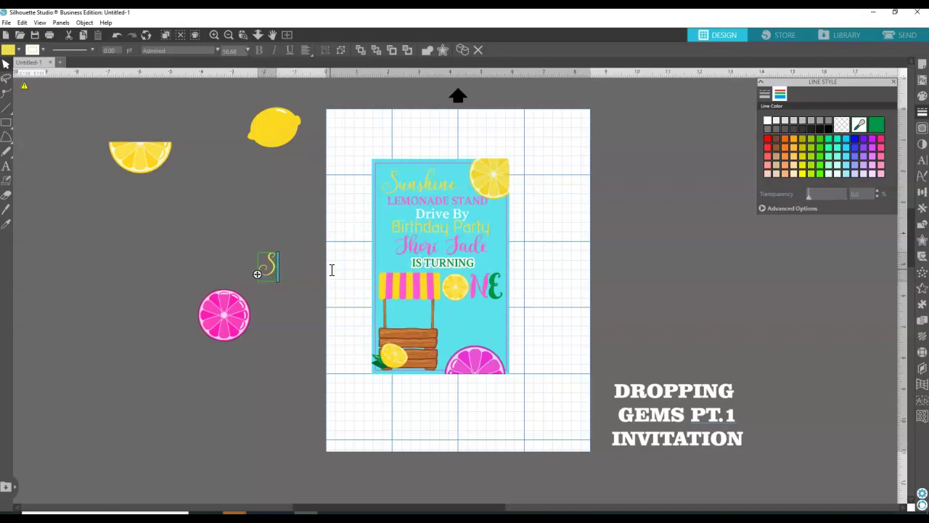
text(aturday)
click(344, 222)
Shrink the Saturday text and make its fill and outline white.
click(322, 265)
drag(342, 290, 425, 312)
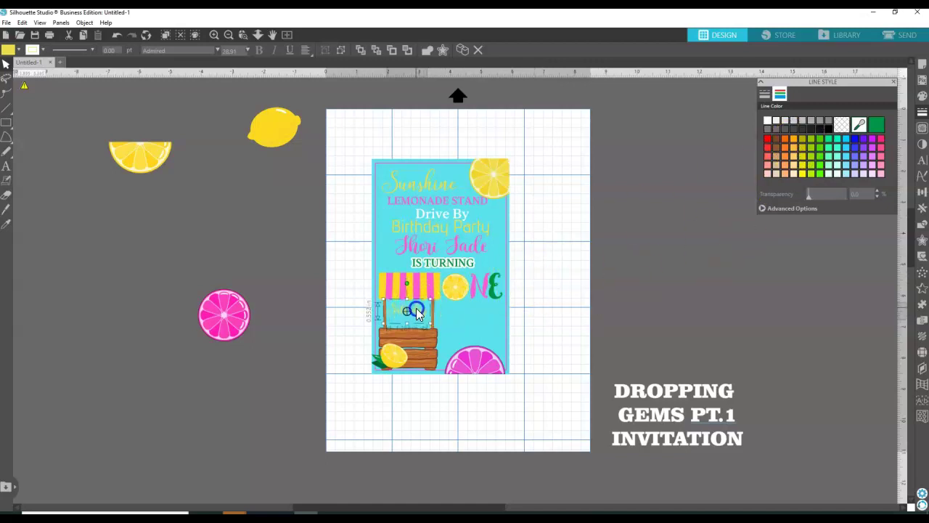
click(877, 125)
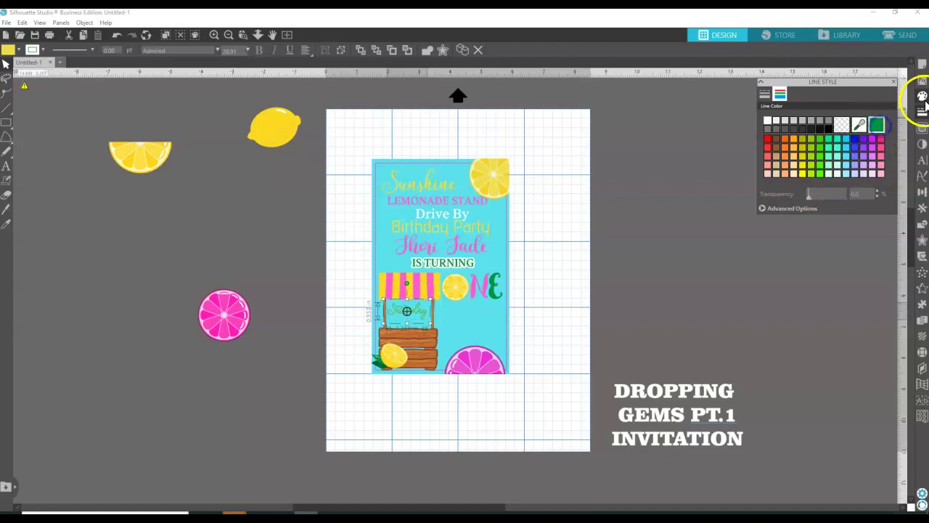
click(922, 96)
click(877, 124)
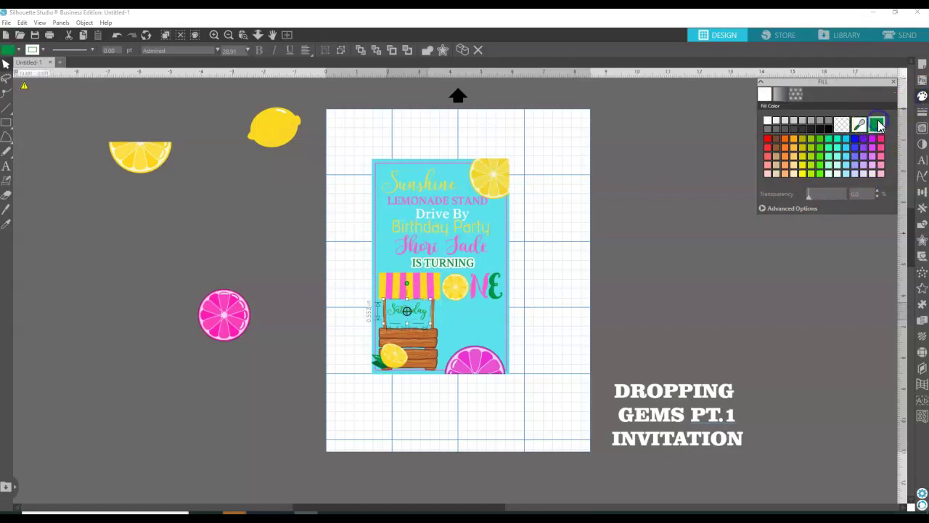
click(768, 120)
click(922, 111)
click(780, 94)
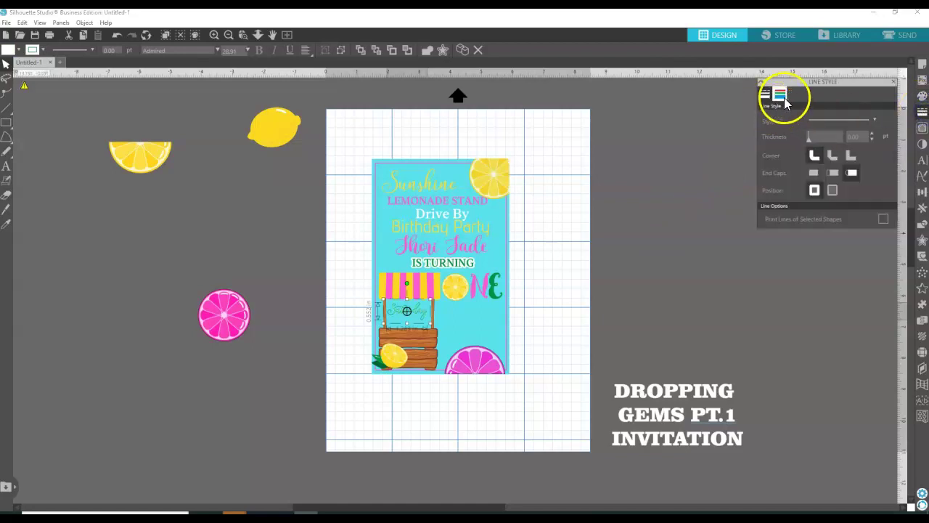
click(768, 121)
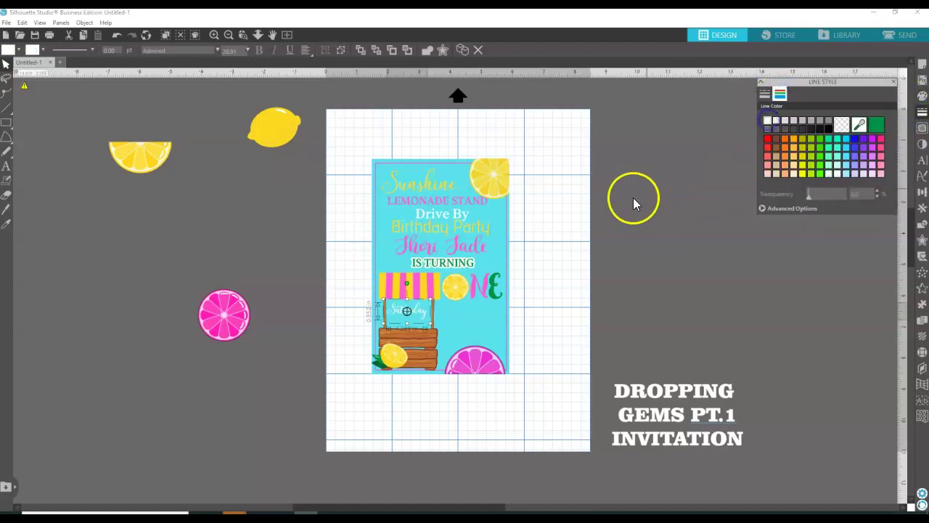
click(552, 222)
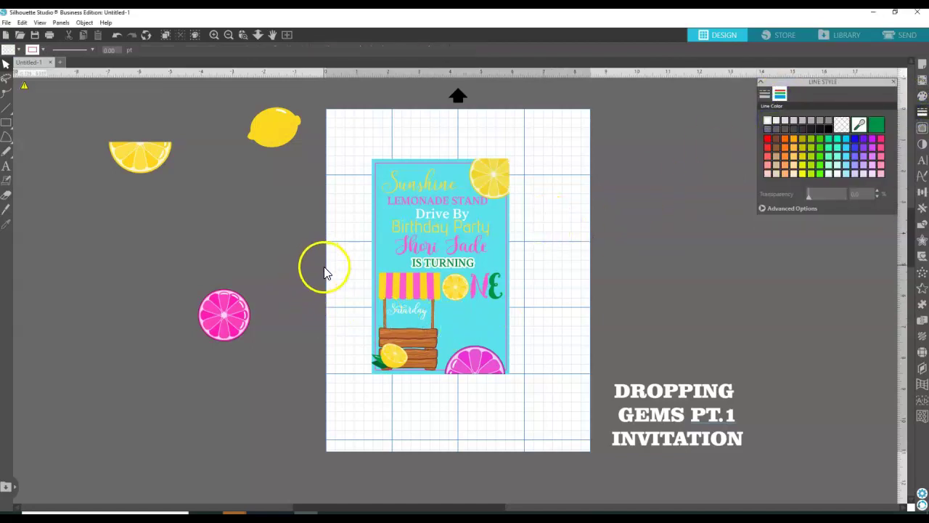
Create a new text box on the card reading 'JULY 4th'.
click(6, 166)
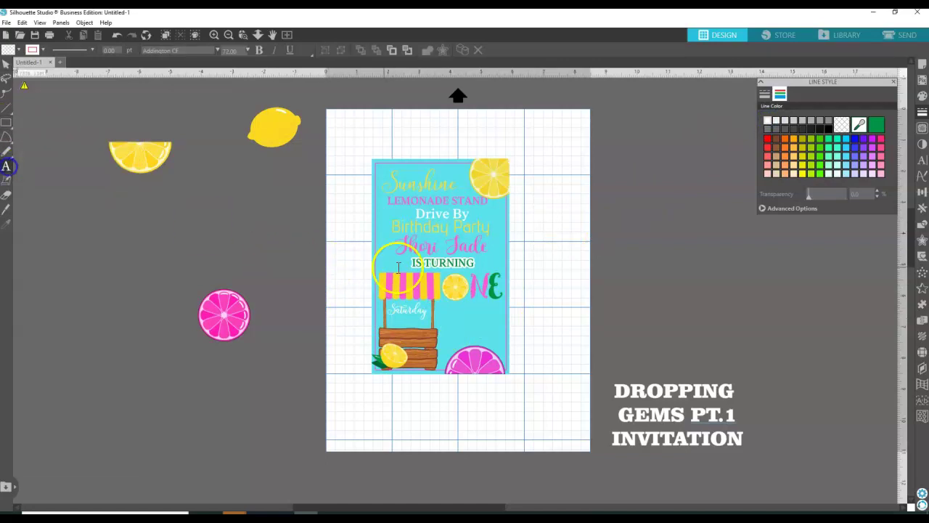
click(451, 312)
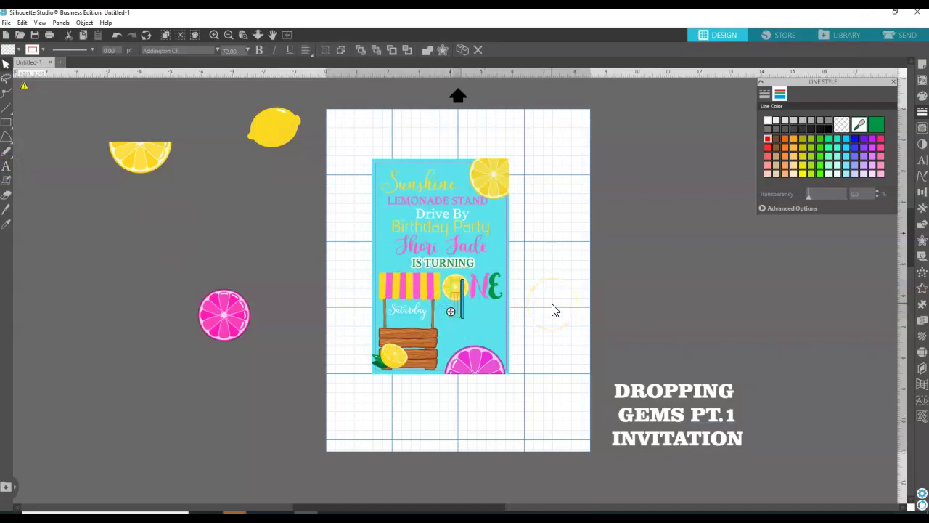
text(JULY)
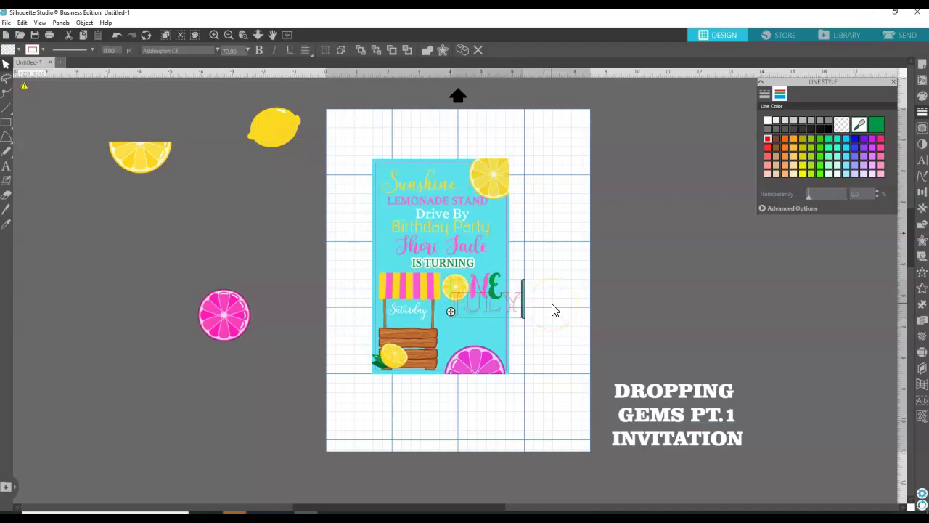
click(549, 302)
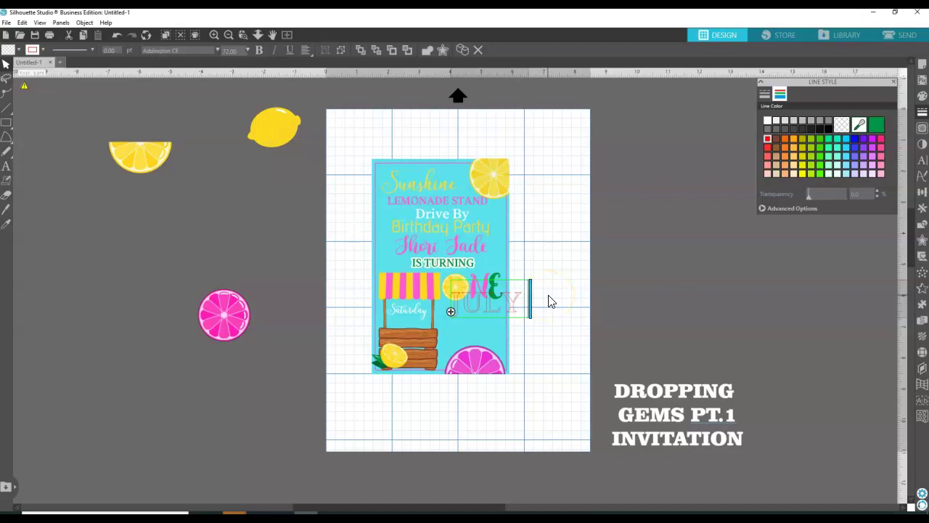
text(4th)
click(552, 272)
Make the JULY 4th text's outline and fill white, and shrink it.
click(550, 312)
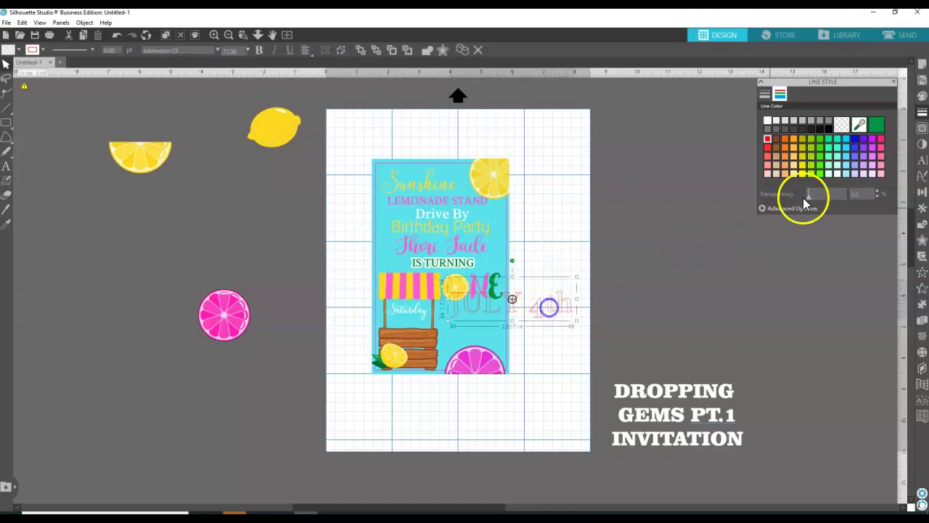
click(767, 121)
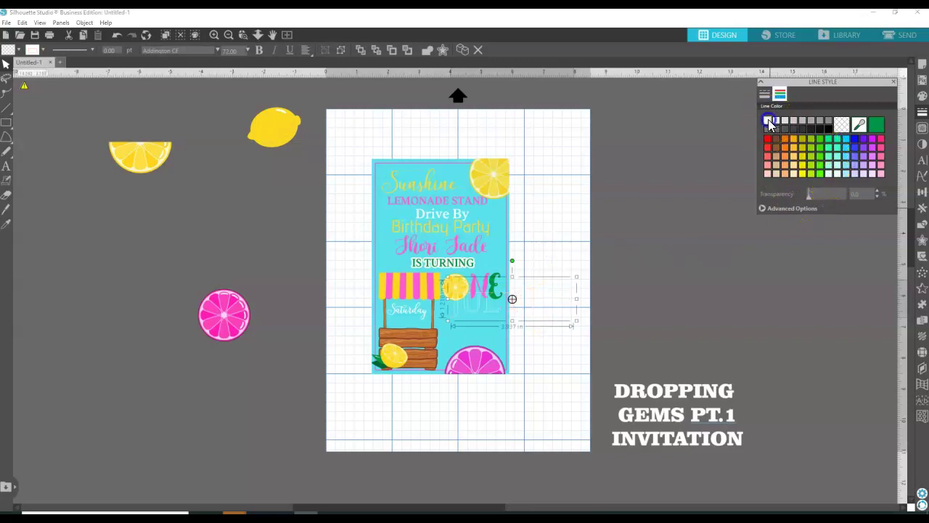
click(921, 95)
click(770, 120)
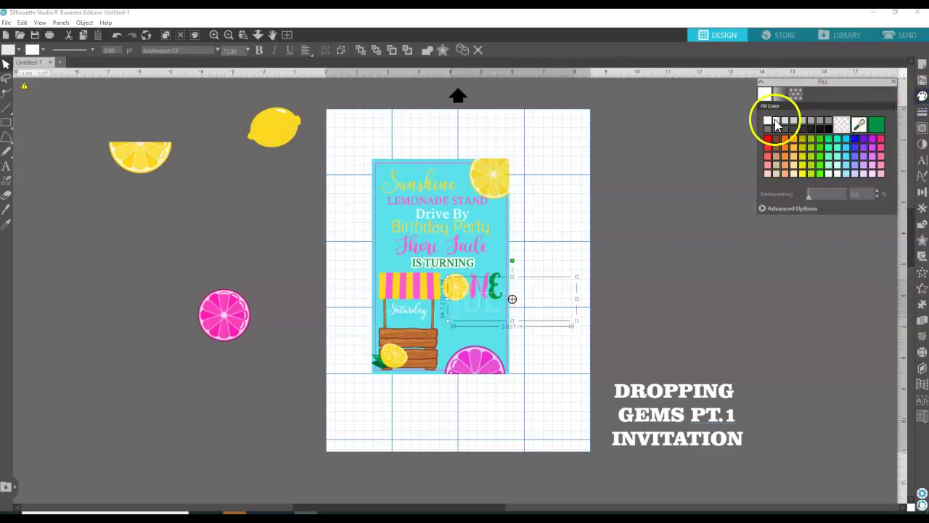
mouse_move(576, 321)
mouse_down()
mouse_move(508, 310)
mouse_move(568, 328)
mouse_up()
Edit the date text and move it onto the card below ONE.
double_click(569, 327)
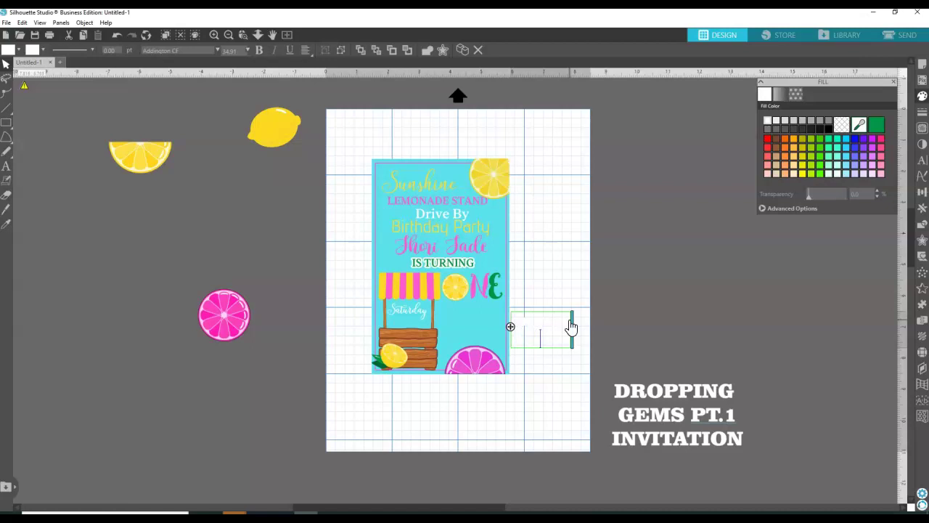
click(560, 290)
click(535, 331)
drag(552, 350, 479, 341)
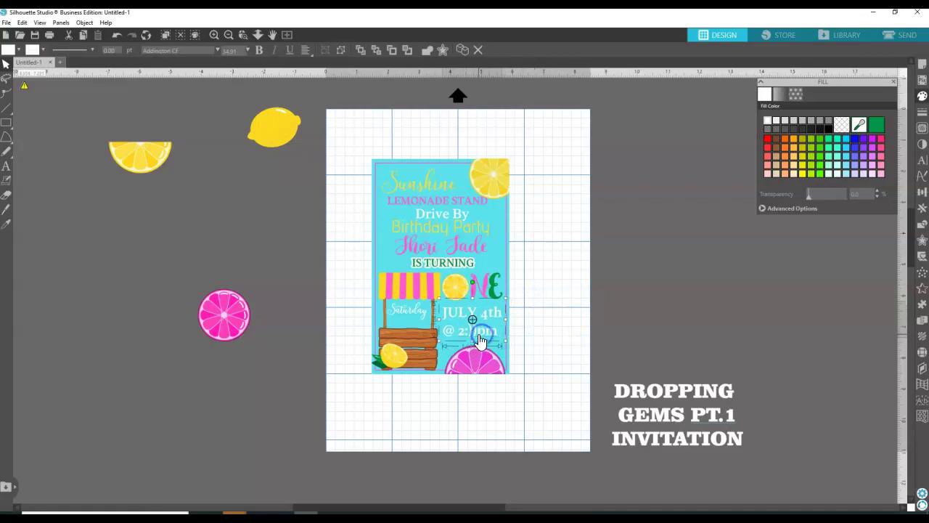
Change the lowercase 'pm' to 'PM' and shrink the date and time text.
double_click(480, 334)
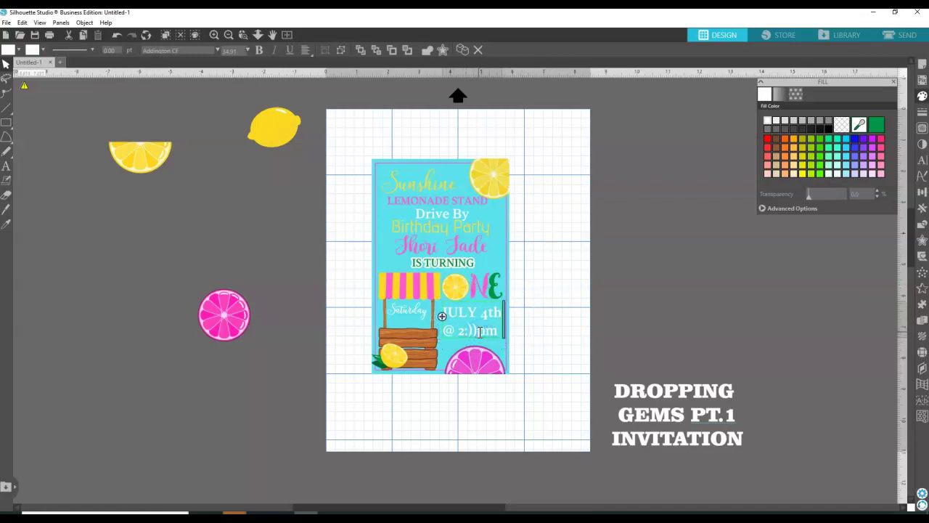
click(518, 338)
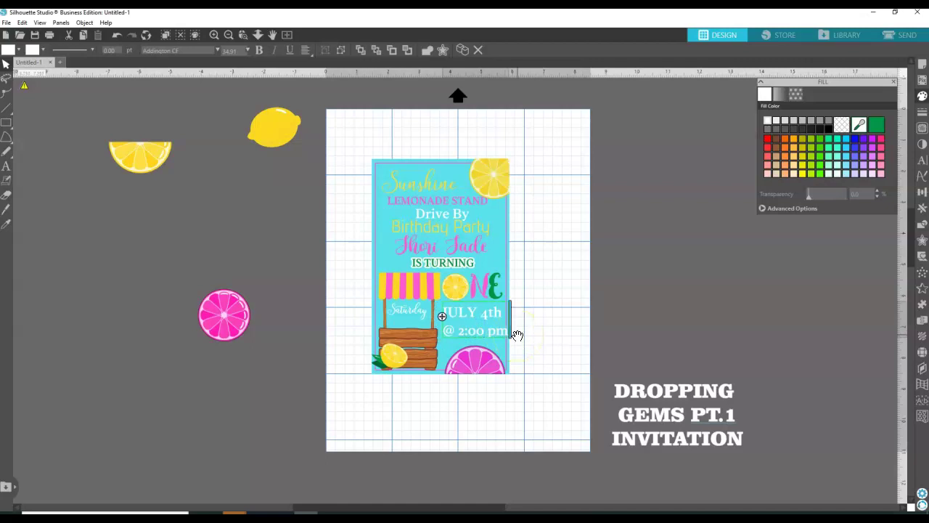
click(508, 334)
key(BackSpace)
key(BackSpace)
text(PM)
click(517, 330)
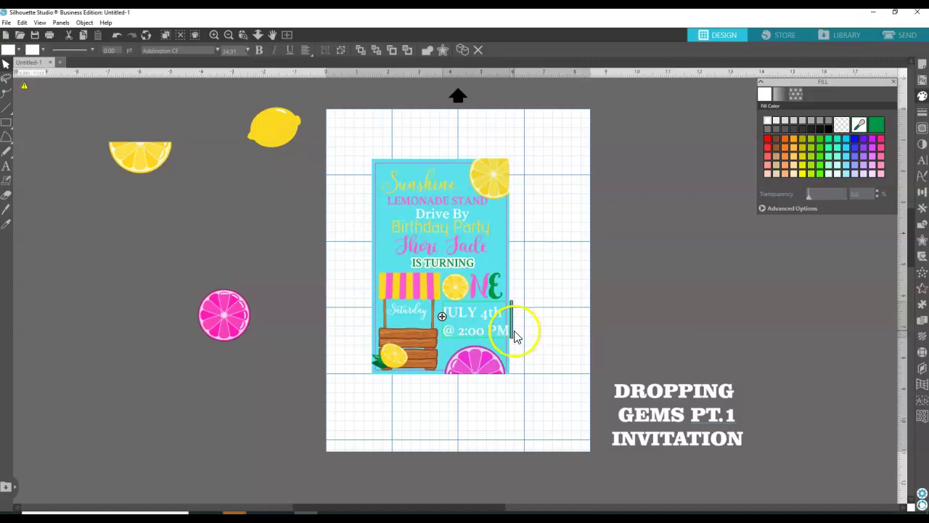
click(492, 329)
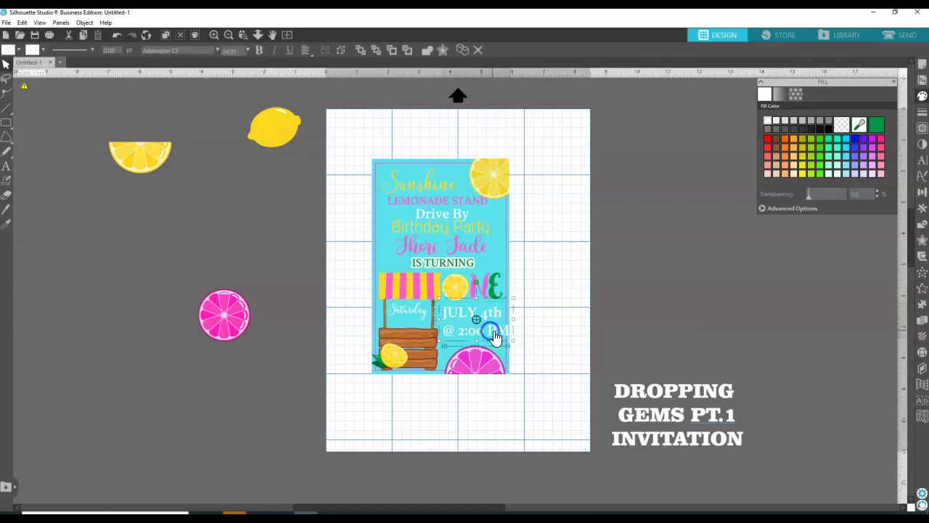
drag(512, 342, 496, 331)
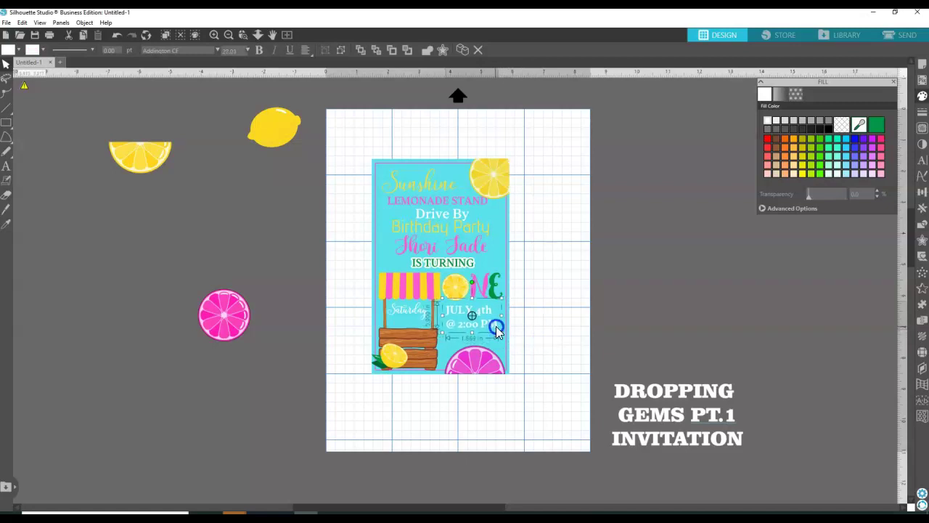
click(416, 312)
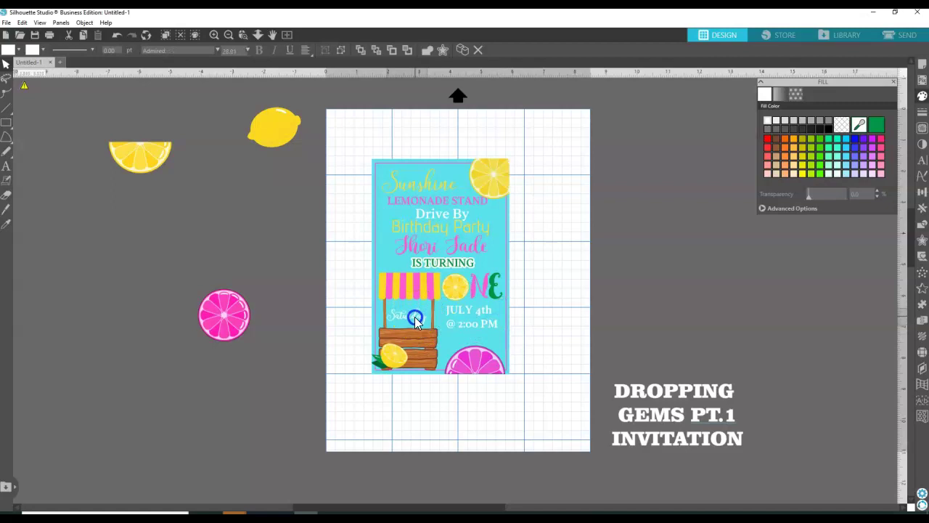
Nudge the Saturday text up slightly.
click(451, 318)
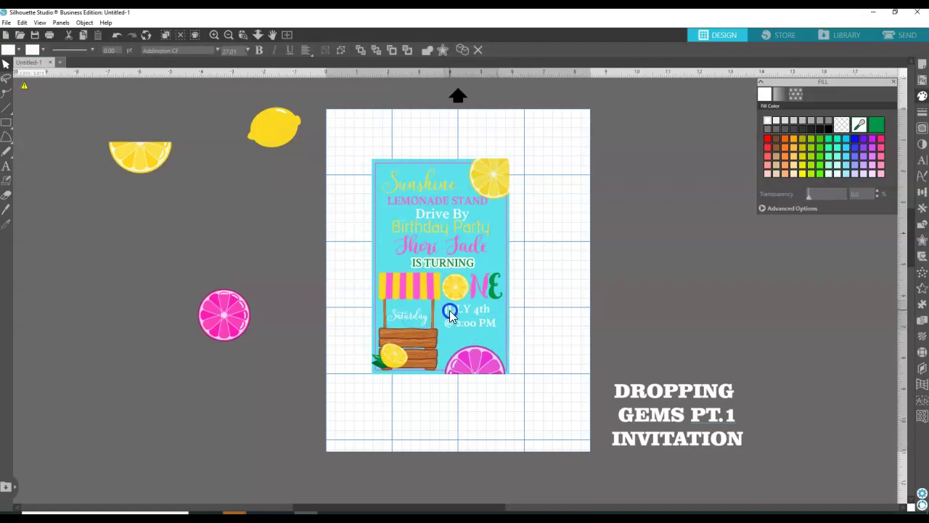
click(425, 318)
drag(426, 324, 427, 320)
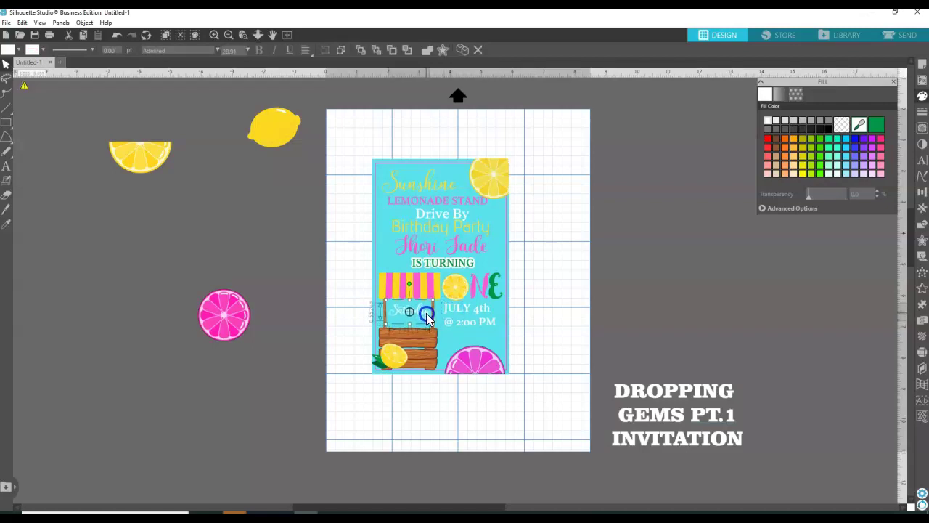
Scale down the JULY 4th @ 2:00 PM text and the pink grapefruit slice.
click(482, 326)
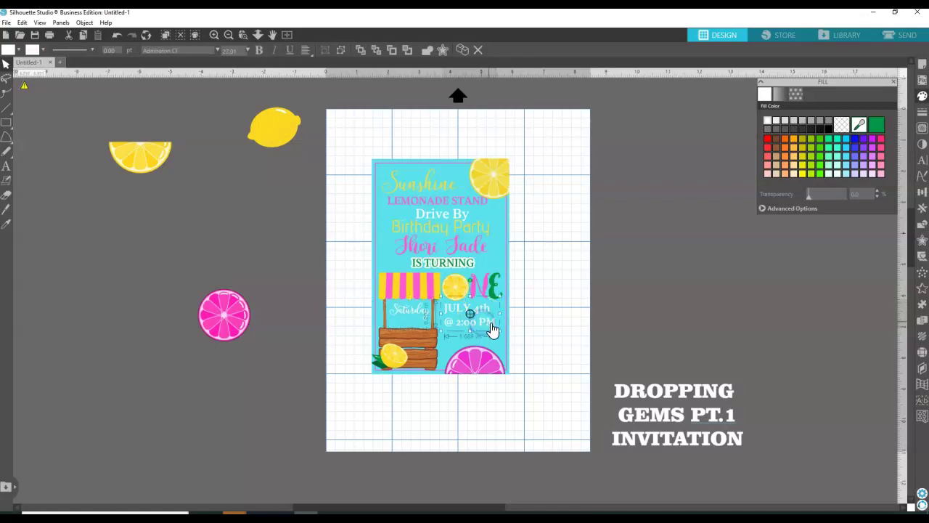
drag(497, 333, 484, 313)
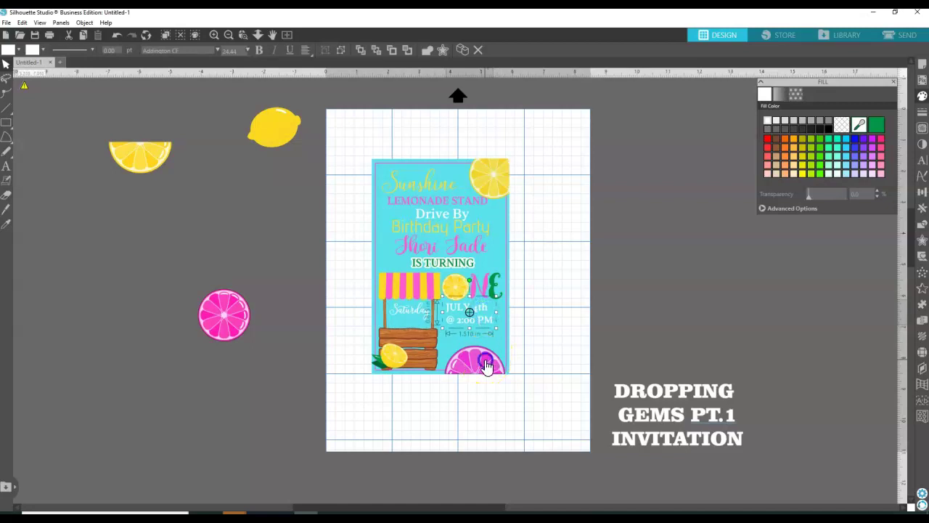
click(481, 362)
drag(510, 342, 493, 370)
Bring the lemon from the workspace onto the page and move the grapefruit half below the card.
click(543, 346)
click(303, 290)
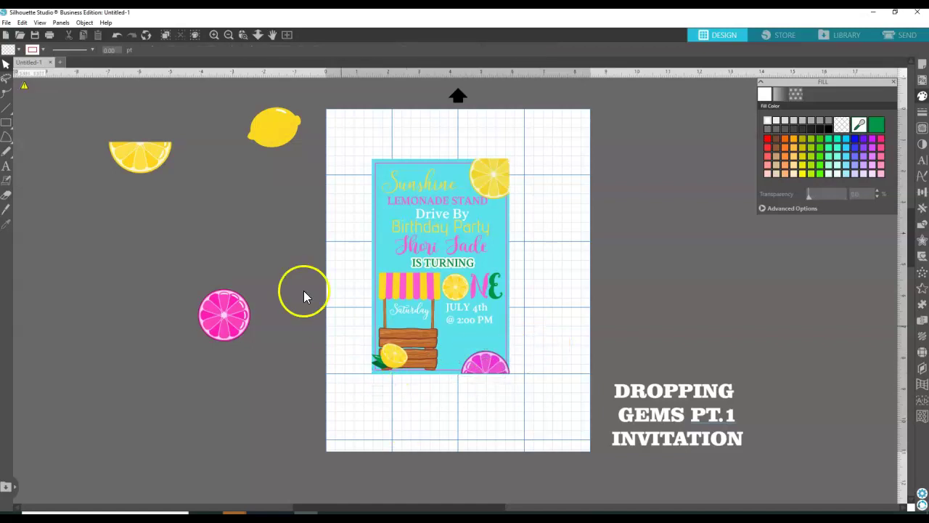
click(270, 142)
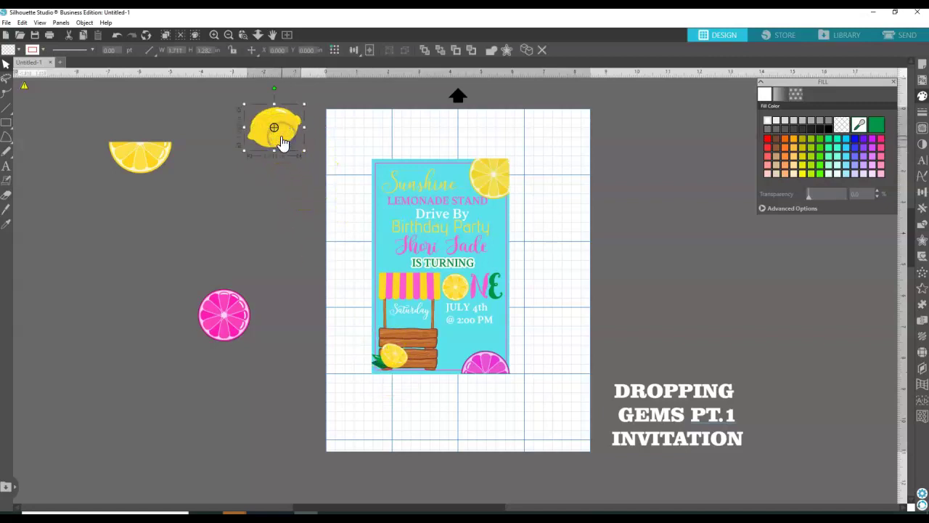
drag(280, 138, 529, 329)
drag(485, 363, 369, 404)
Place the small lemon at the card's bottom-right, tilt it, and change its stacking order.
drag(533, 331, 497, 358)
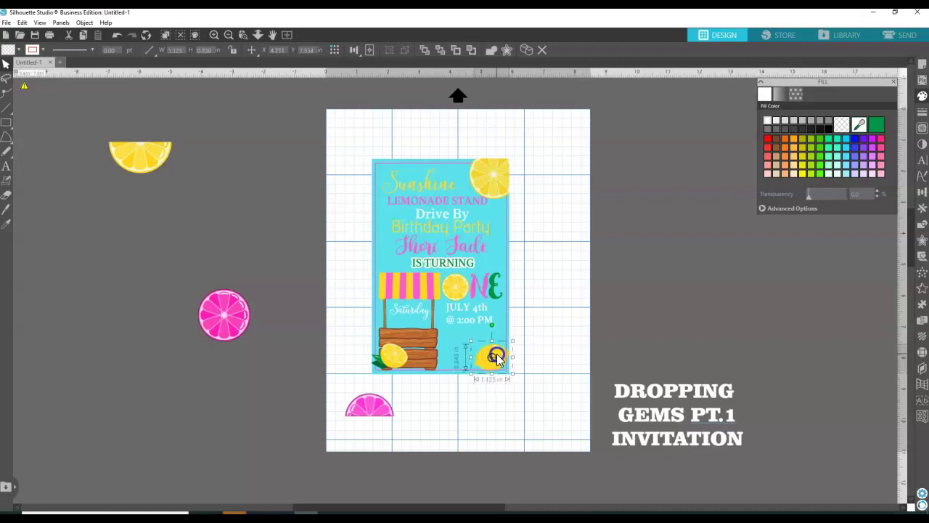
drag(491, 325, 485, 329)
click(497, 367)
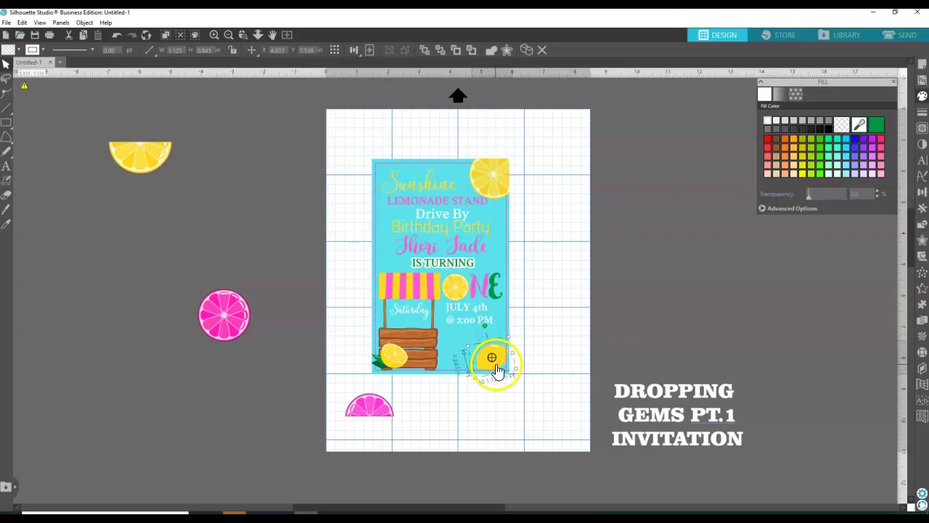
right_click(498, 370)
click(517, 315)
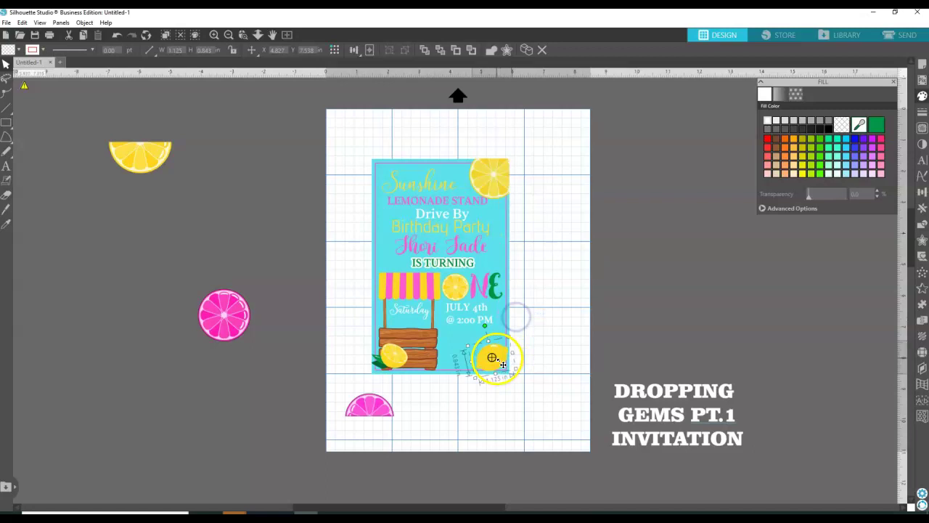
click(465, 349)
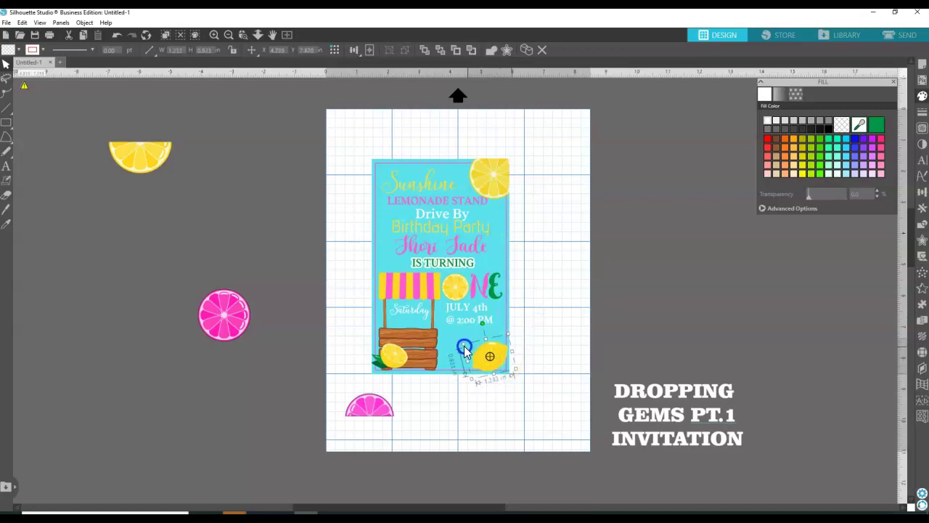
drag(483, 355, 482, 360)
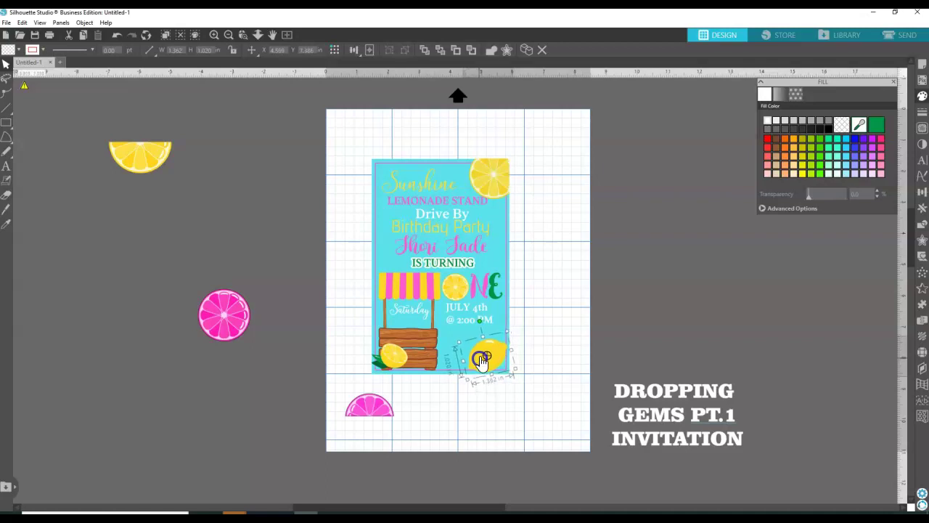
drag(482, 324, 496, 361)
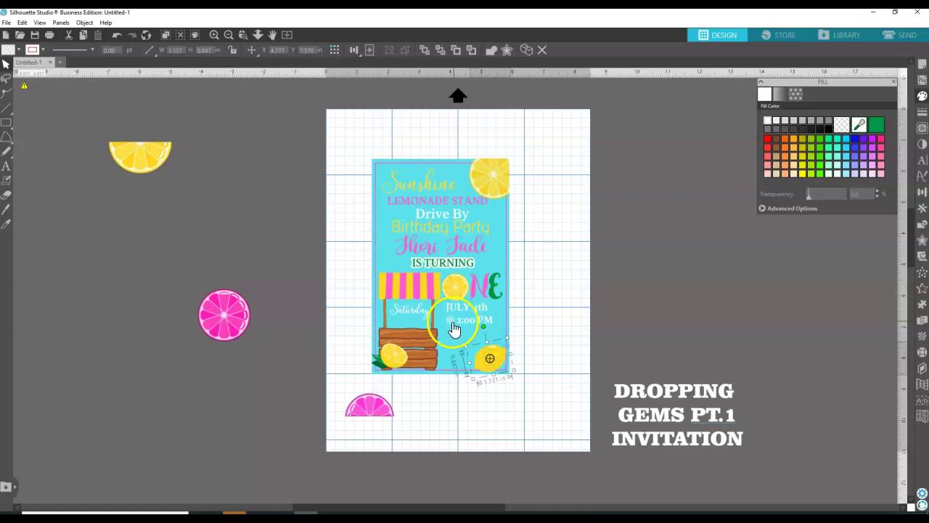
Remove the line break so the date and time sit on one line, then shrink it.
double_click(455, 328)
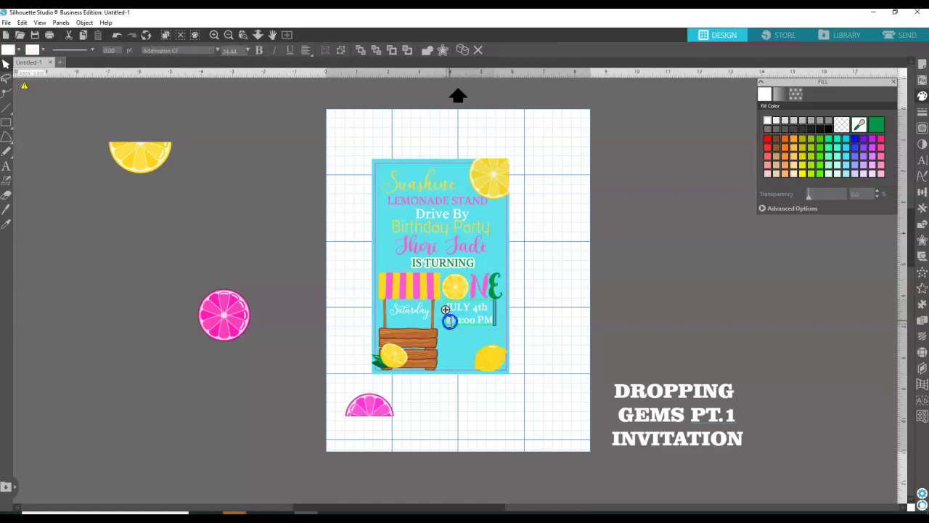
key(BackSpace)
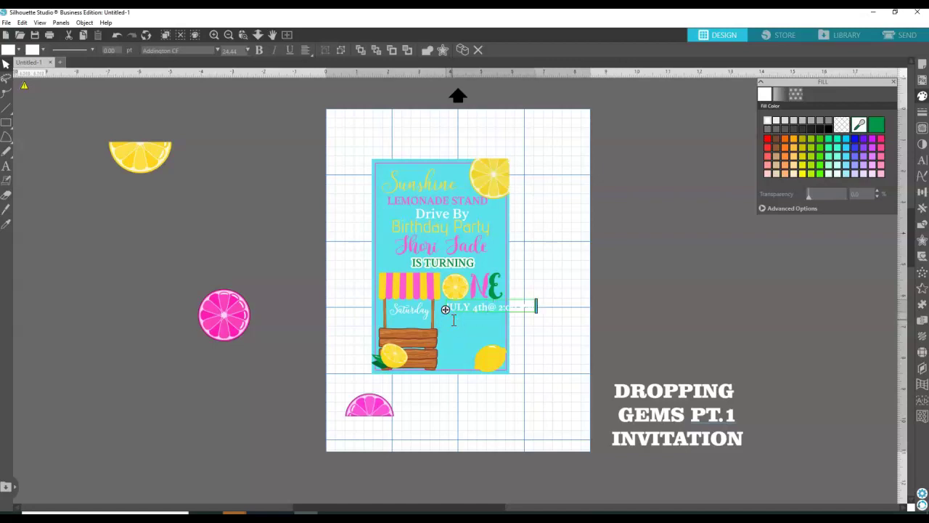
click(546, 280)
click(505, 314)
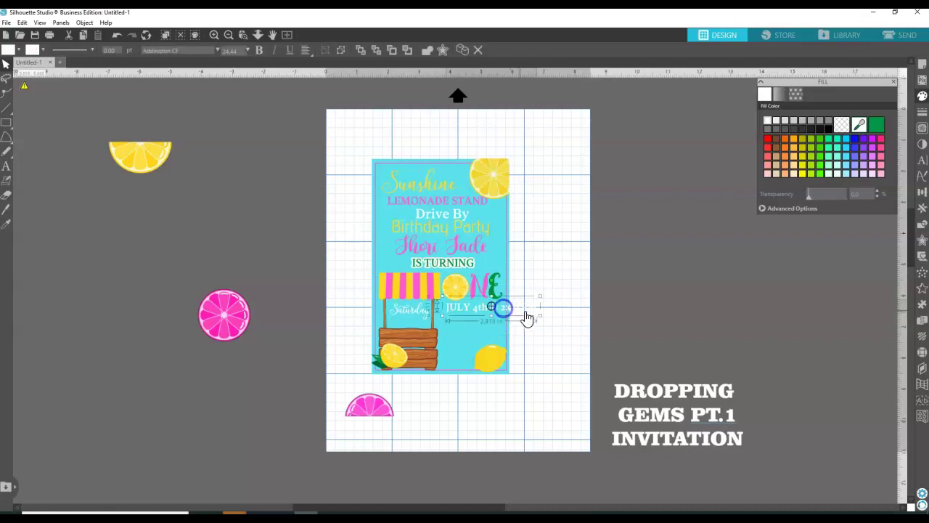
drag(541, 297, 499, 308)
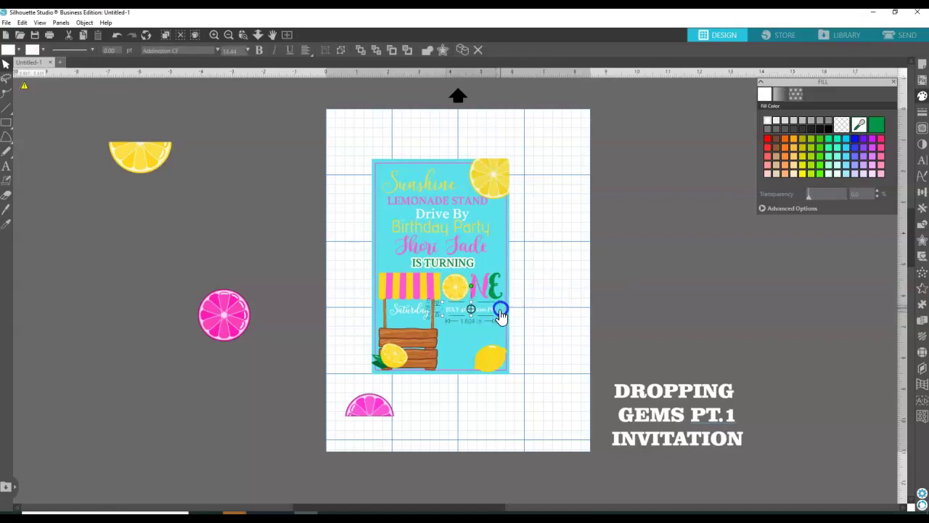
Undo an accidental change and widen the one-line date text slightly from its left edge.
click(455, 310)
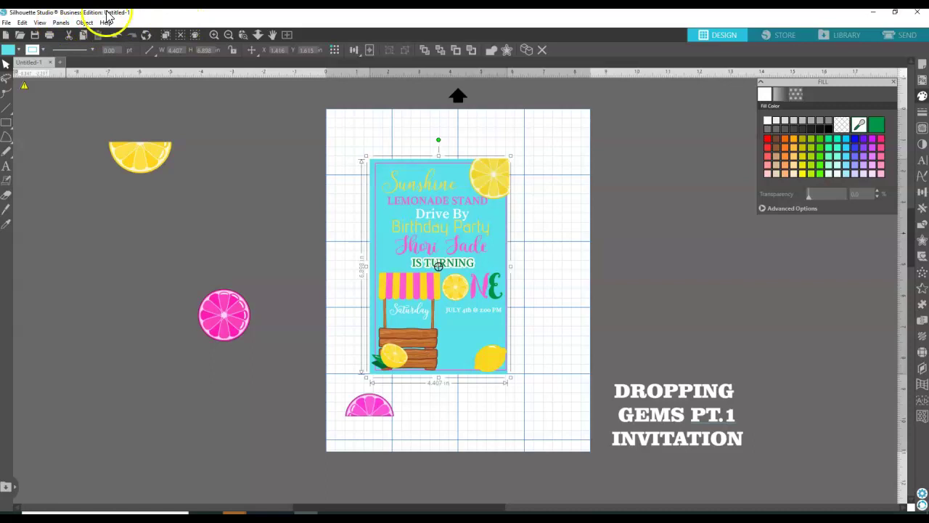
click(117, 35)
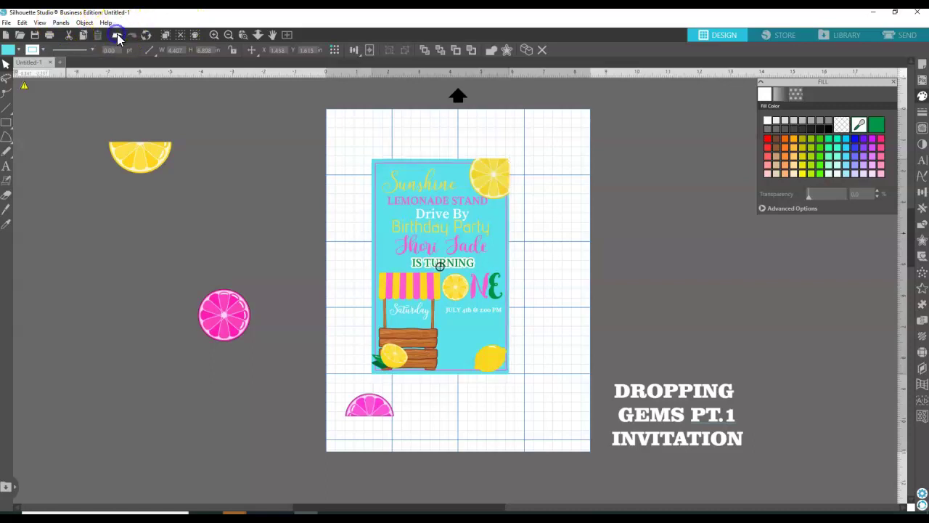
click(438, 303)
drag(435, 301, 434, 304)
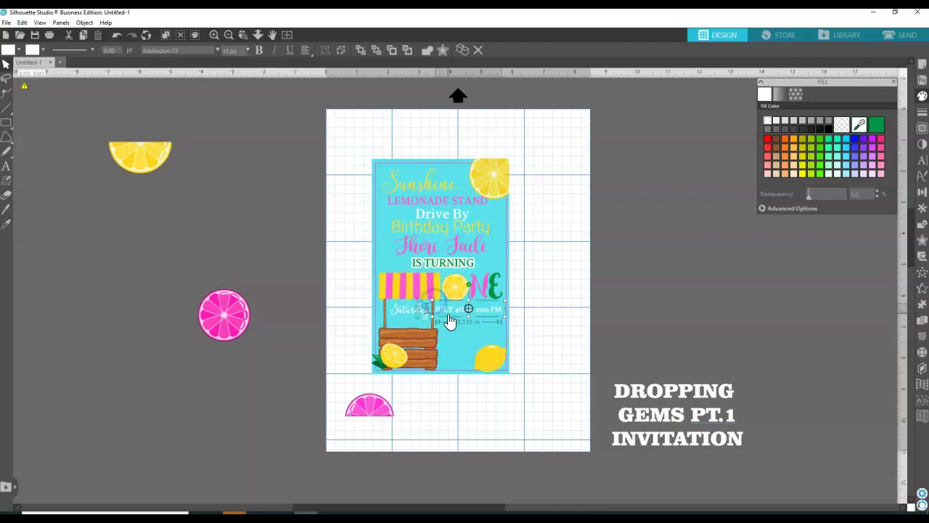
click(450, 312)
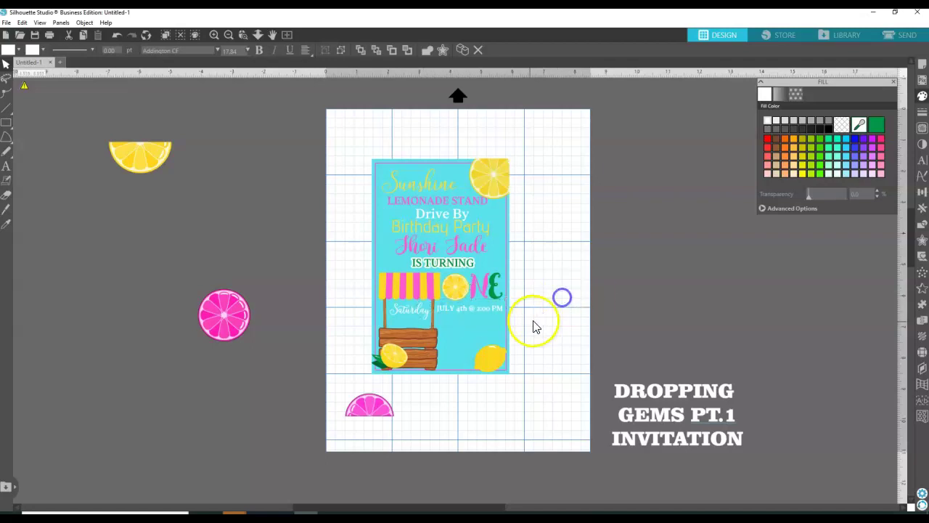
click(535, 326)
double_click(447, 311)
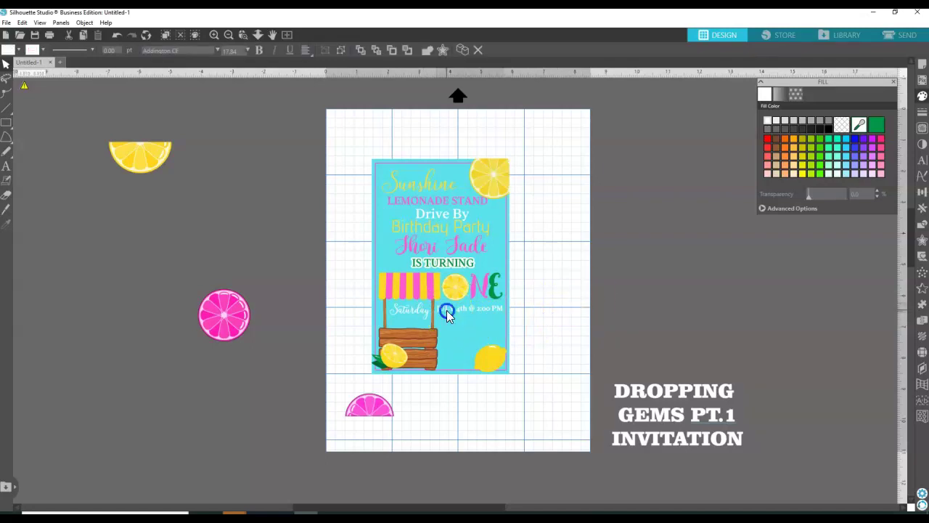
drag(446, 311, 510, 305)
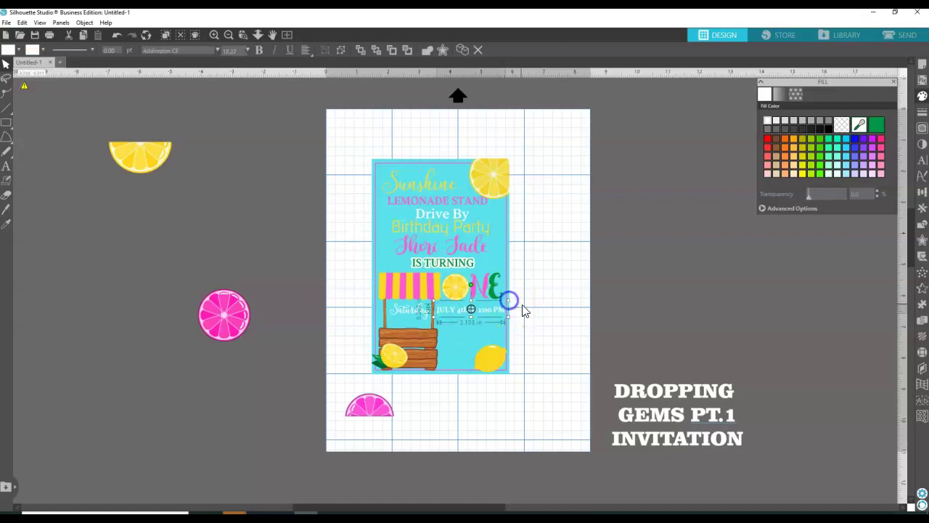
click(522, 304)
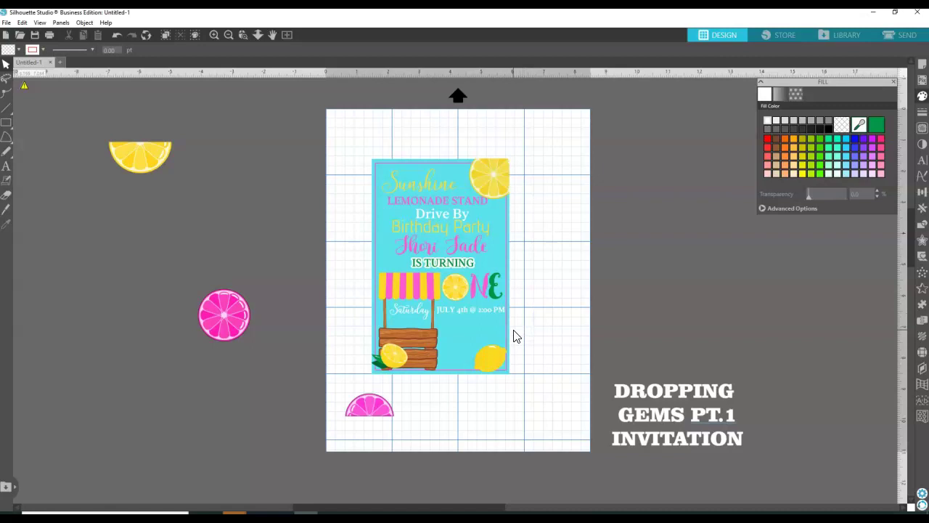
click(535, 314)
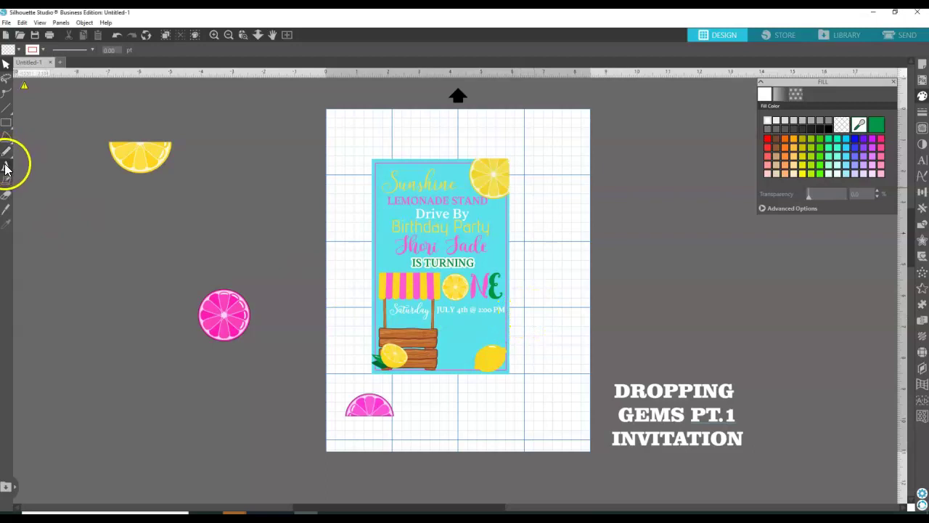
Type a three-line street address and phone number text block right of the card.
click(6, 166)
click(539, 320)
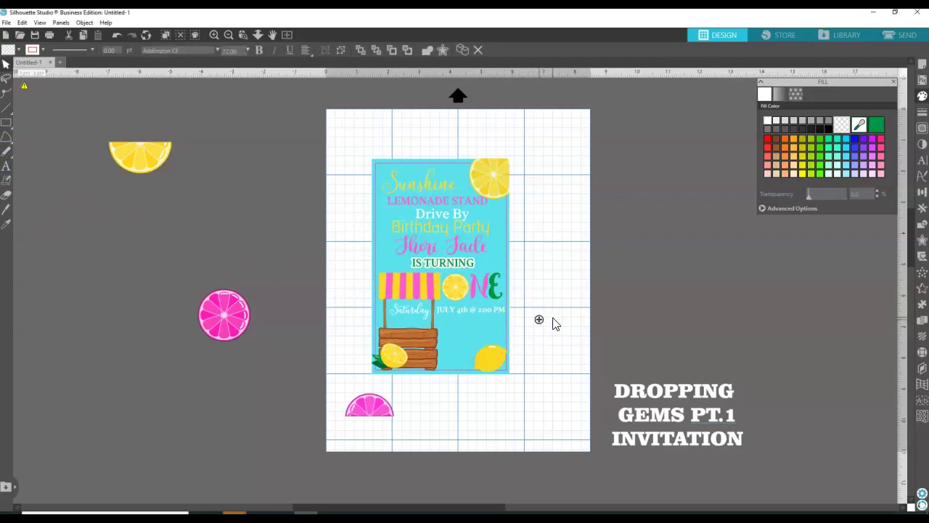
text(12)
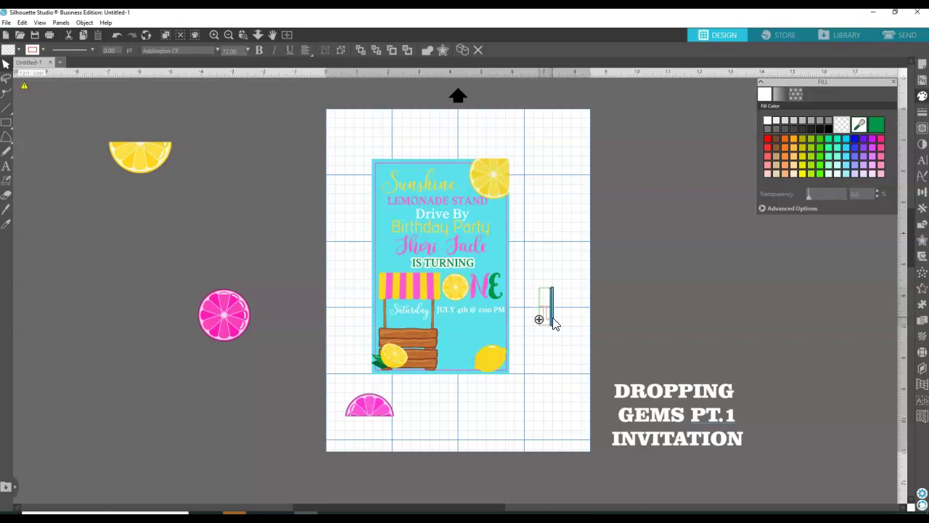
text(29)
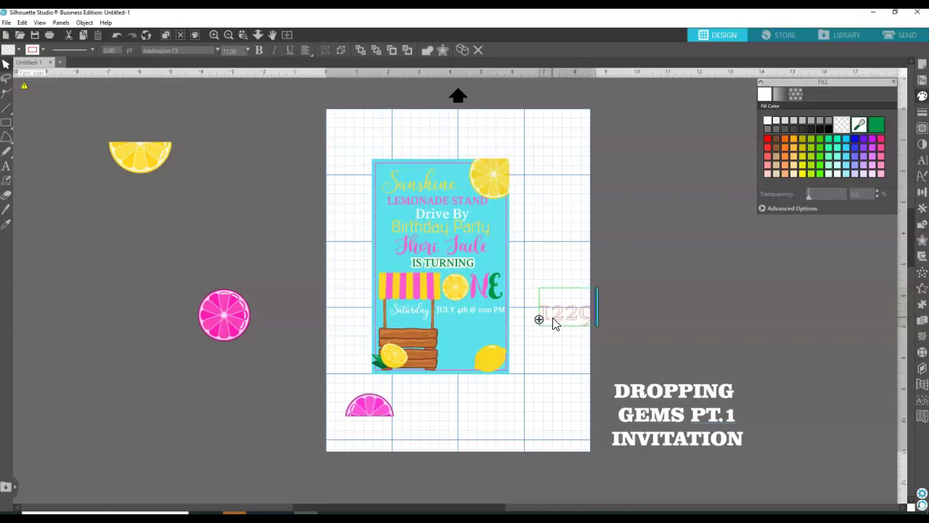
text(2)
text( Main)
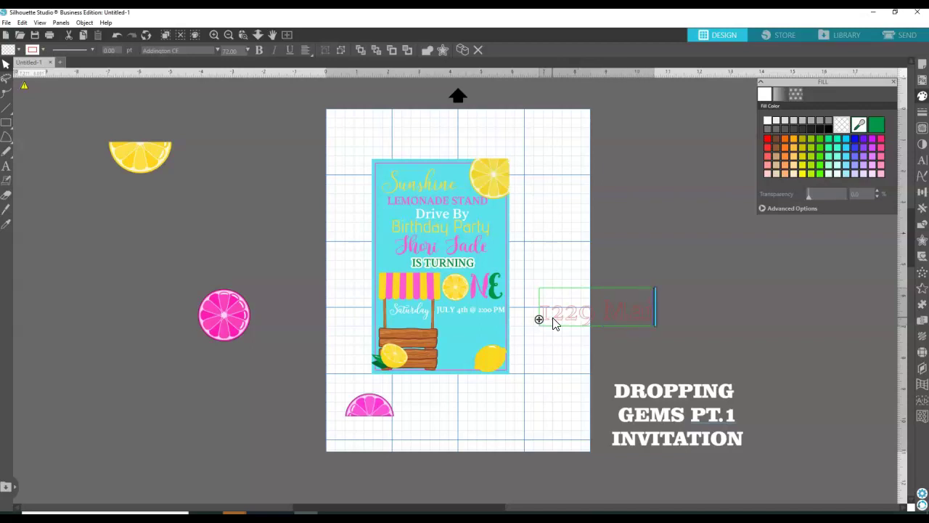
text( Stree)
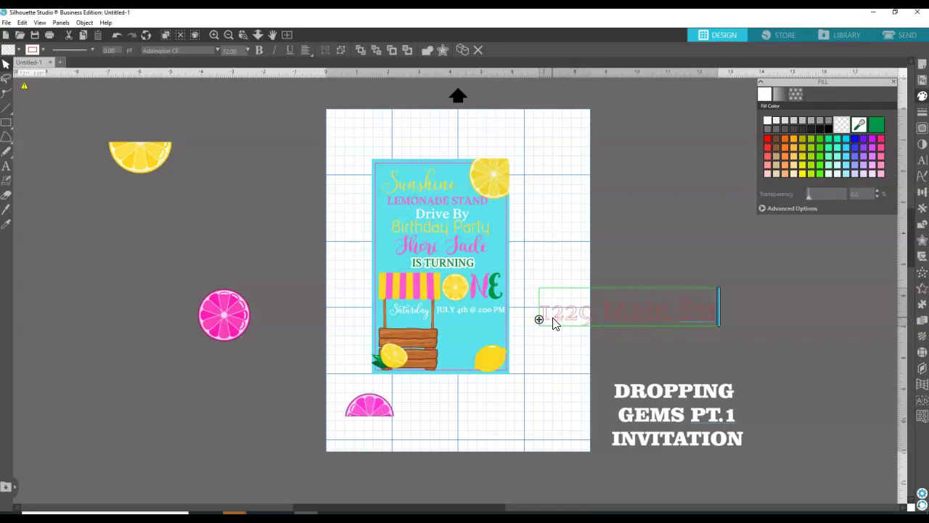
text(t)
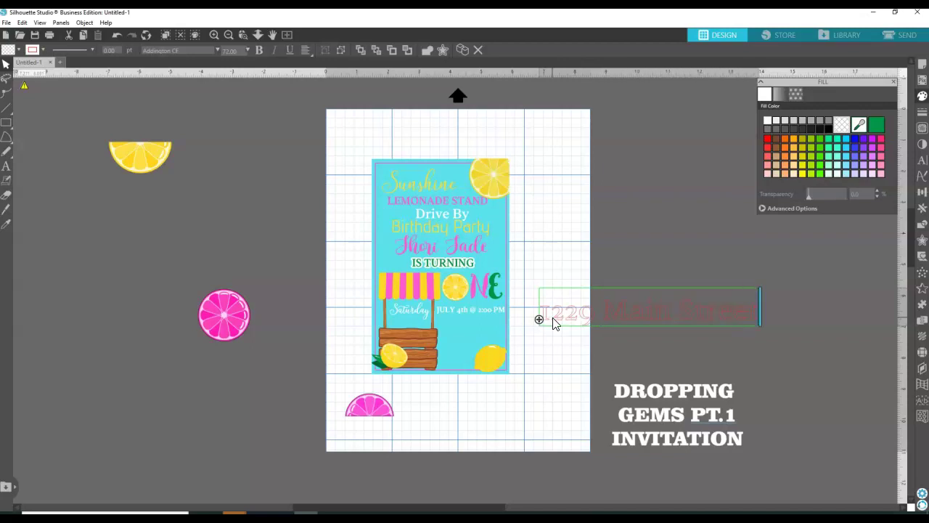
key(Return)
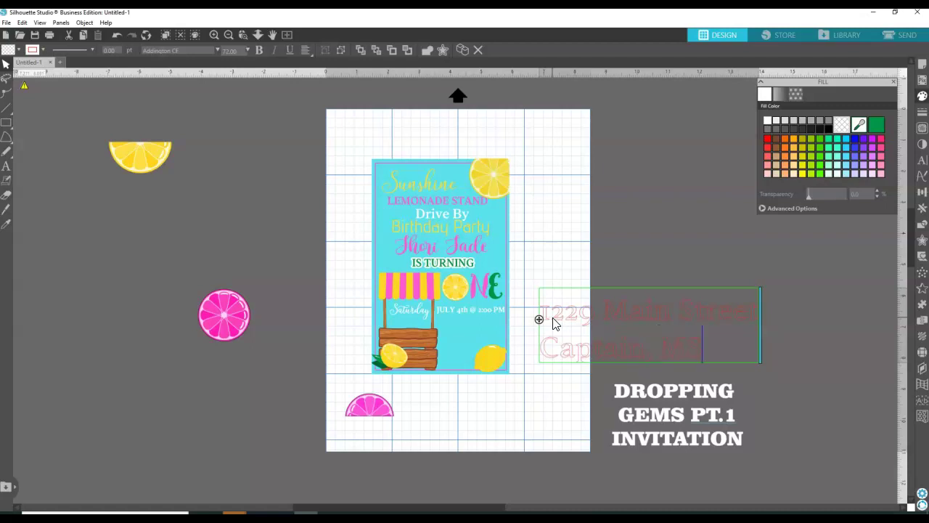
text(3)
text(77777)
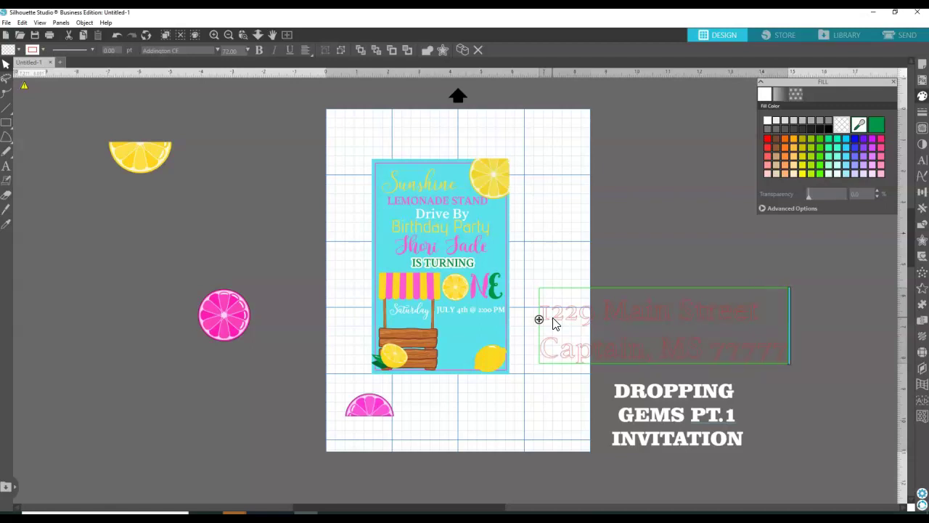
key(Return)
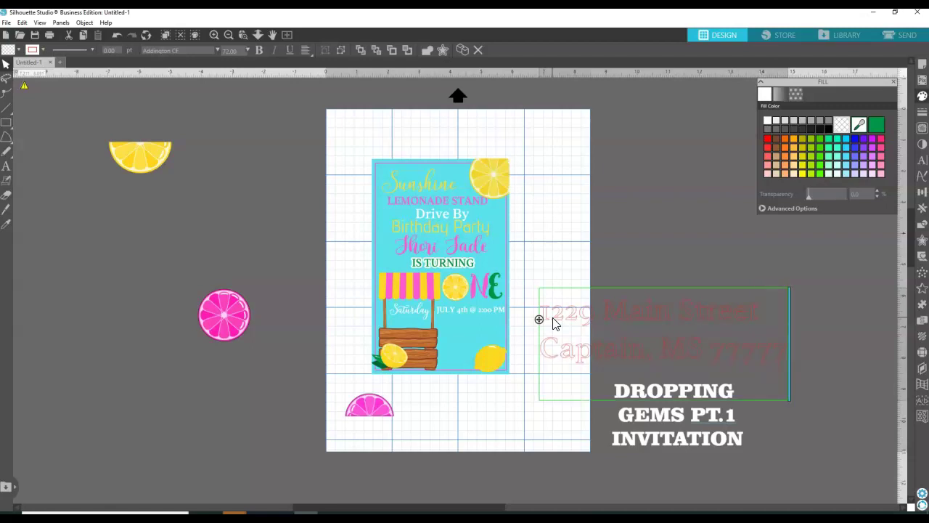
text(555-)
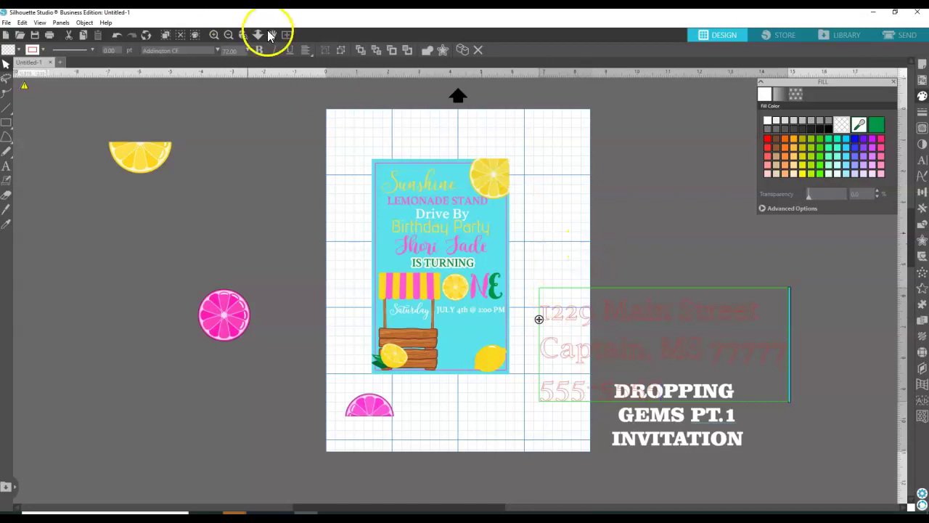
Center-align the address lines and choose a white fill.
click(306, 50)
click(319, 66)
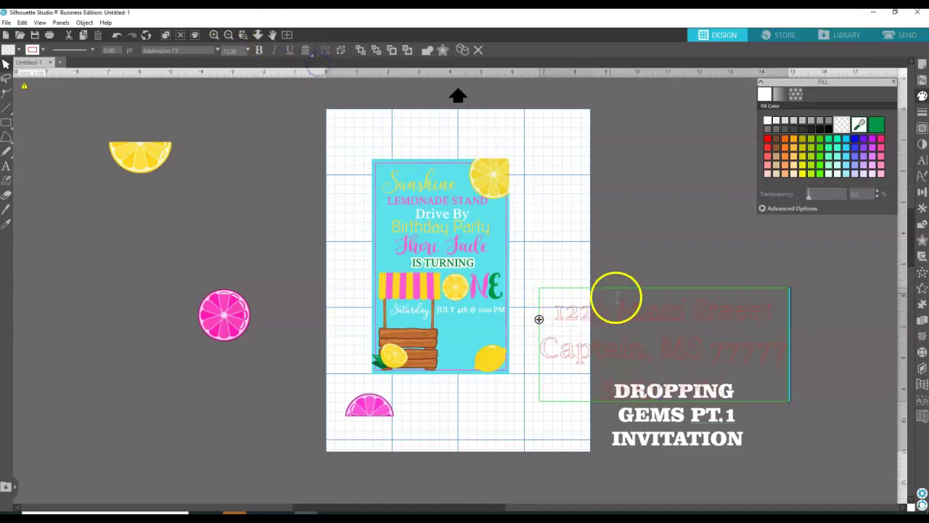
click(770, 121)
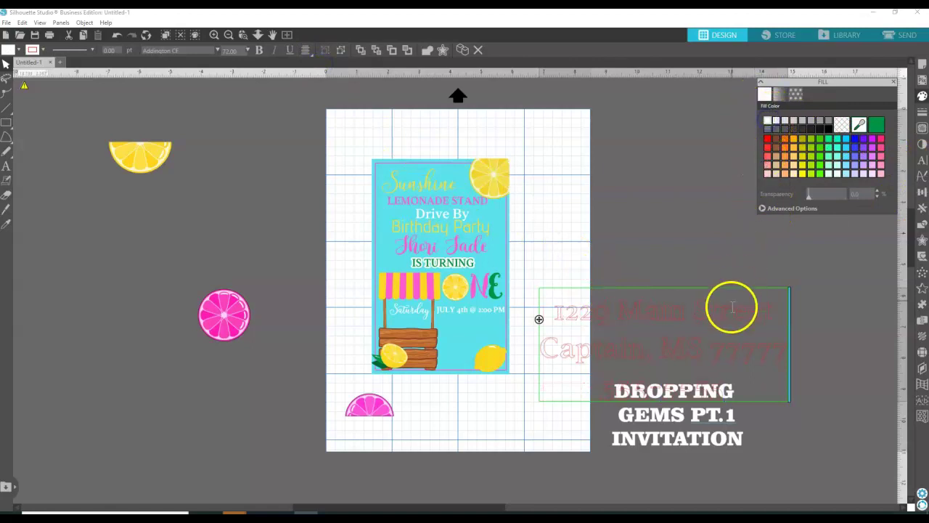
click(704, 316)
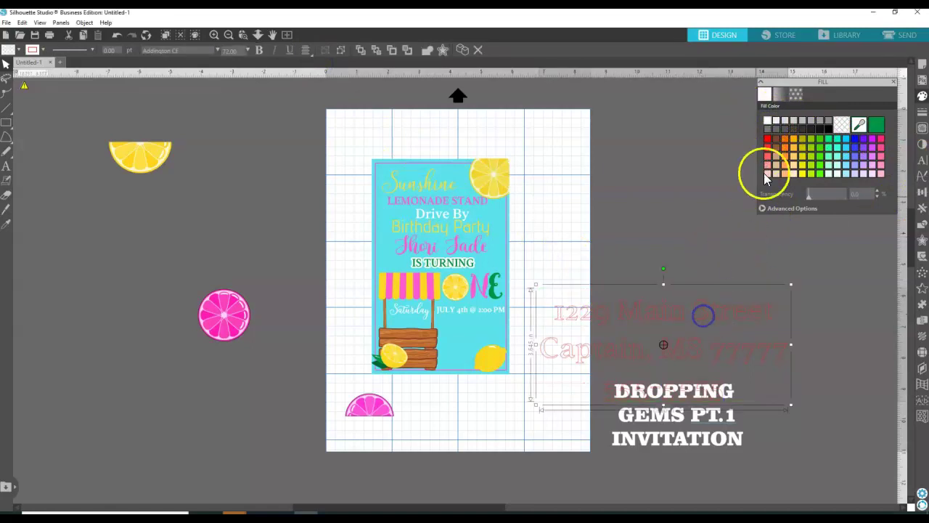
Give the address text a white fill and a white line colour.
click(768, 122)
click(920, 111)
click(781, 95)
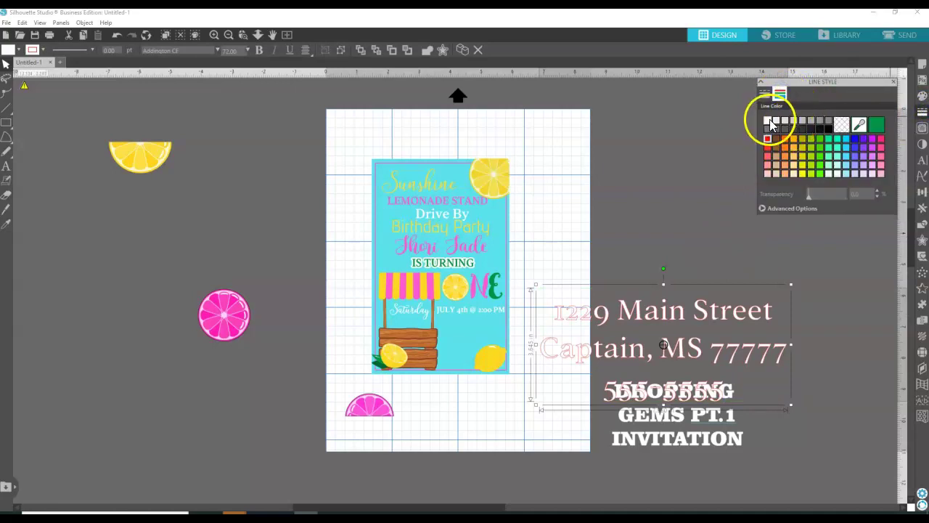
click(768, 121)
Scale the address text down and place it on the card beneath the date line.
drag(792, 287, 502, 331)
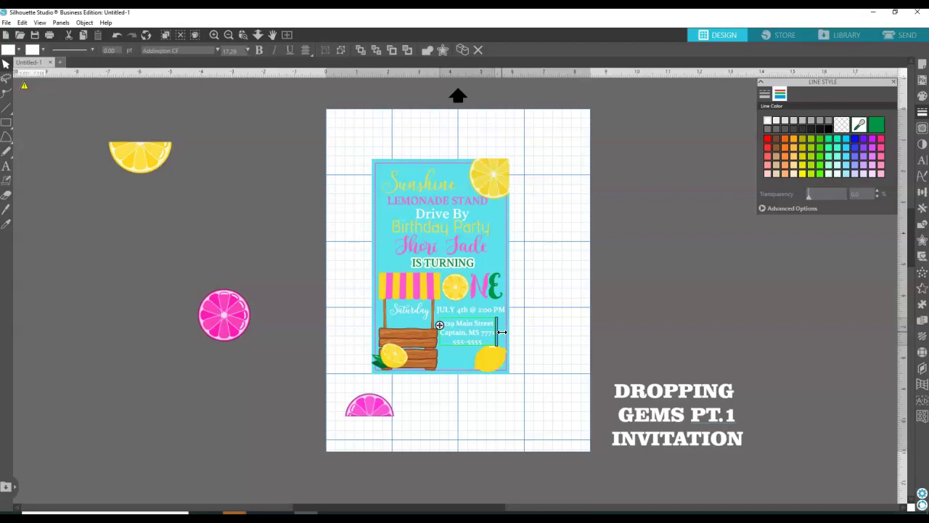
click(553, 330)
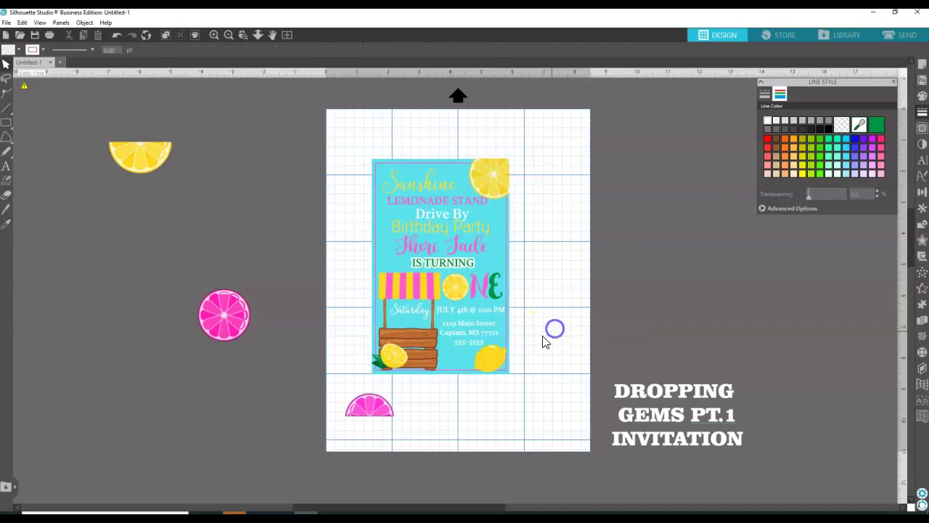
click(496, 335)
drag(501, 349, 476, 327)
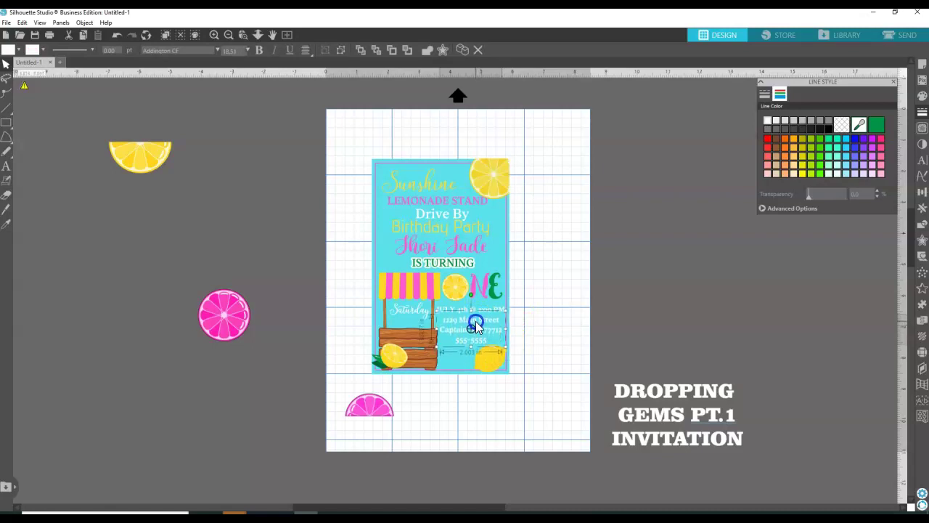
click(544, 323)
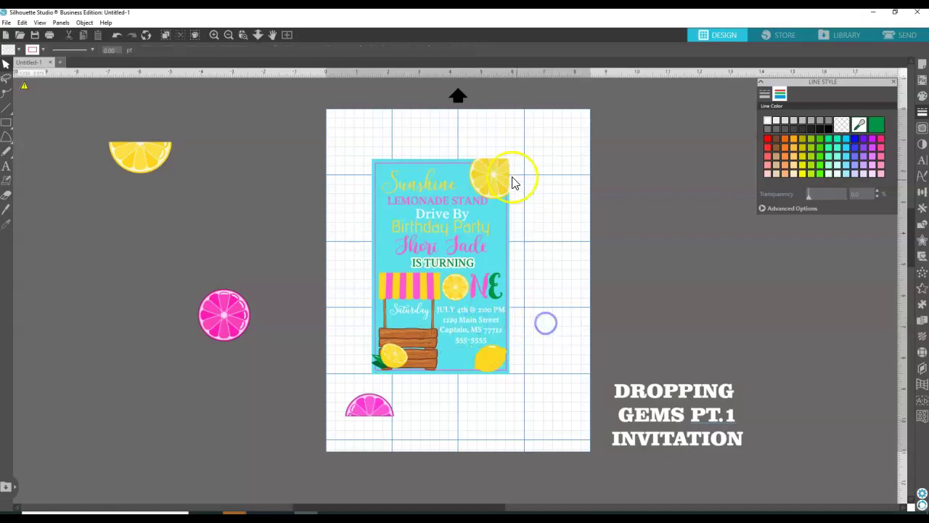
click(220, 312)
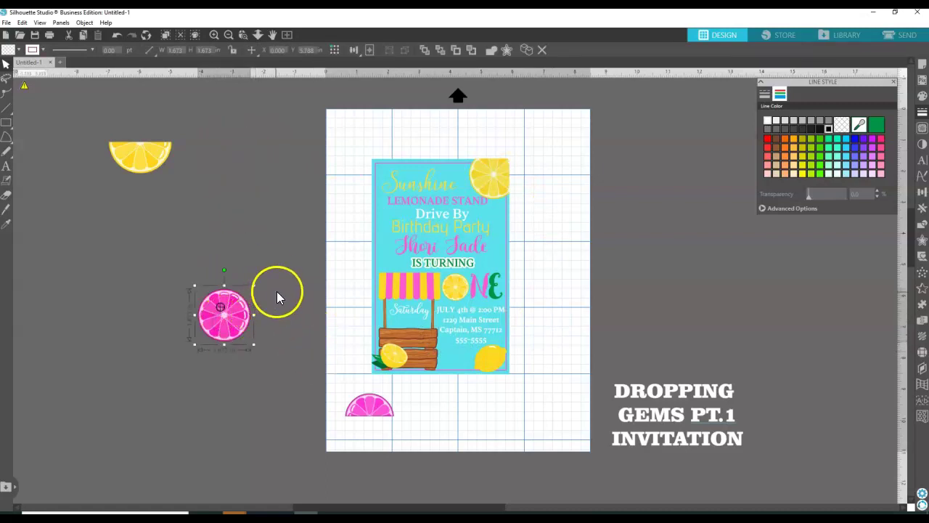
Shrink the pink lemon slice, move it onto the card, and place a duplicate beside the top-right lemon.
drag(253, 285, 231, 306)
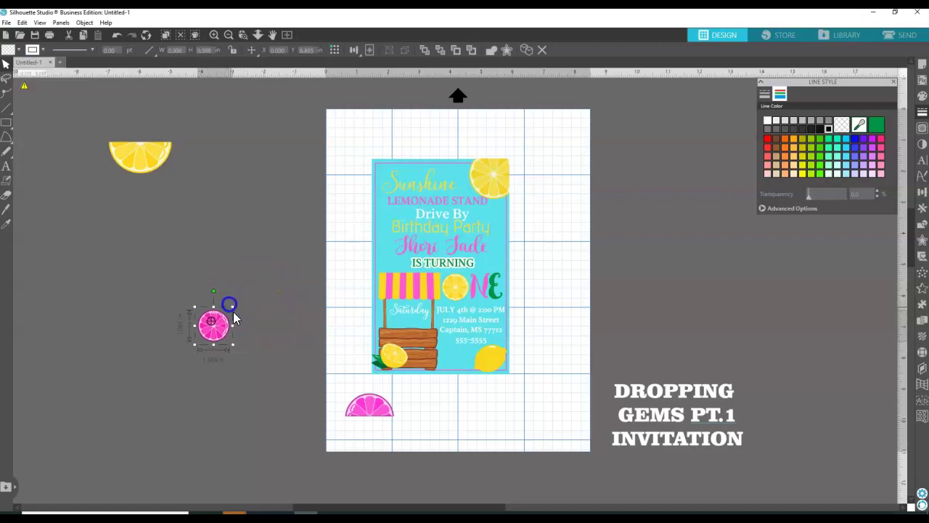
drag(226, 339, 279, 326)
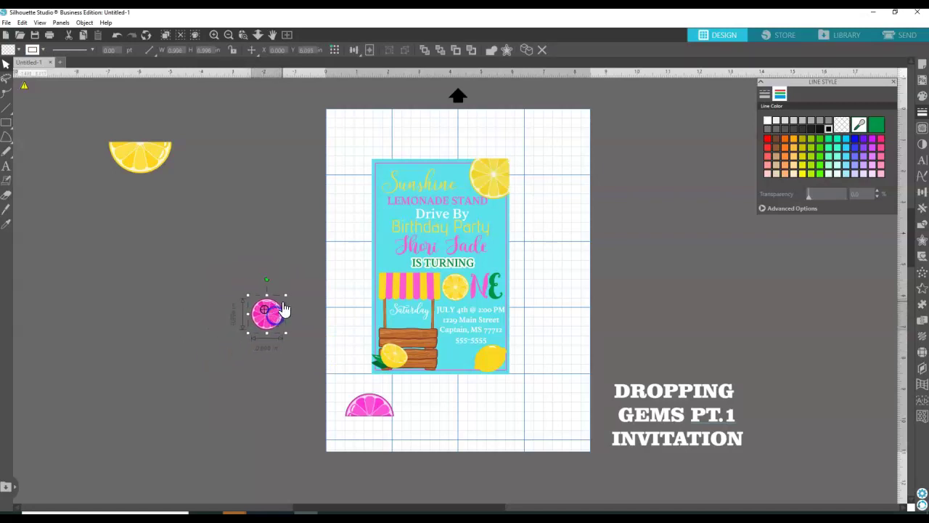
drag(285, 294, 388, 283)
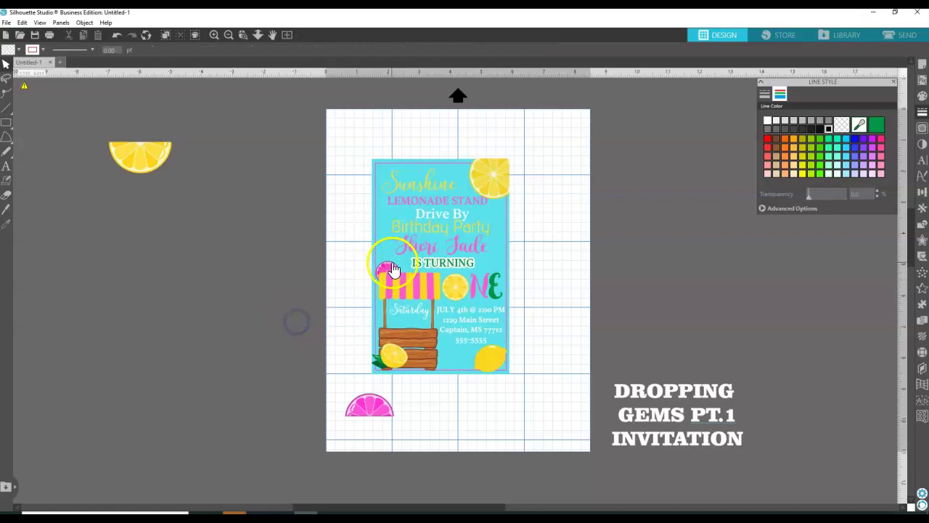
right_click(392, 274)
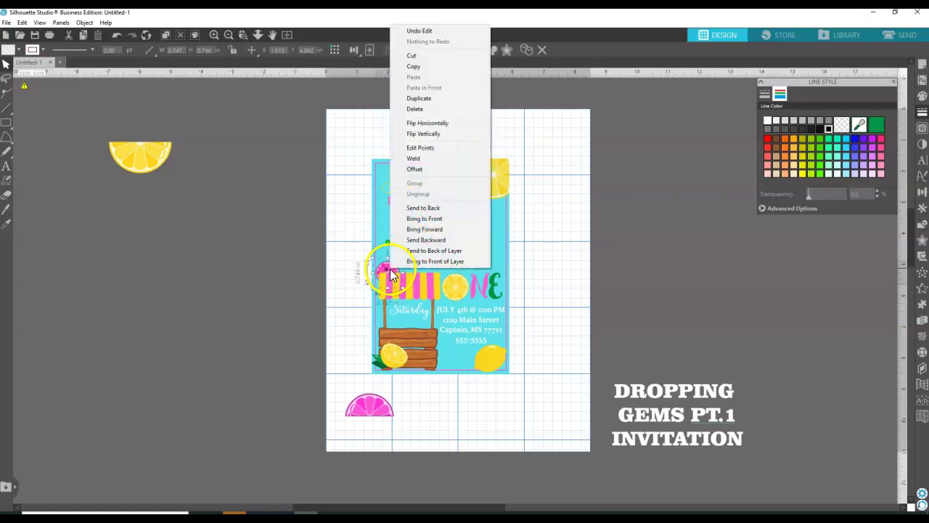
click(410, 98)
drag(399, 272, 494, 215)
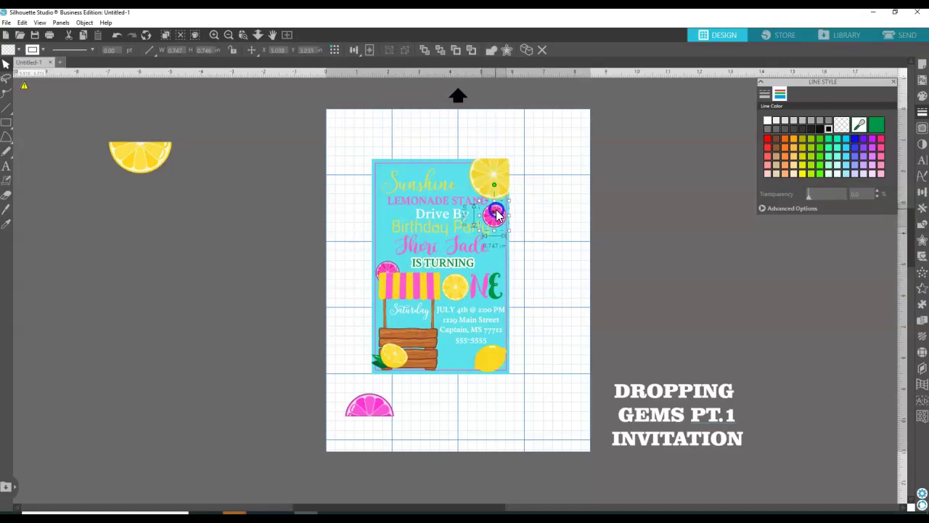
Duplicate the yellow half lemon slice and place it on the card's left edge.
click(162, 167)
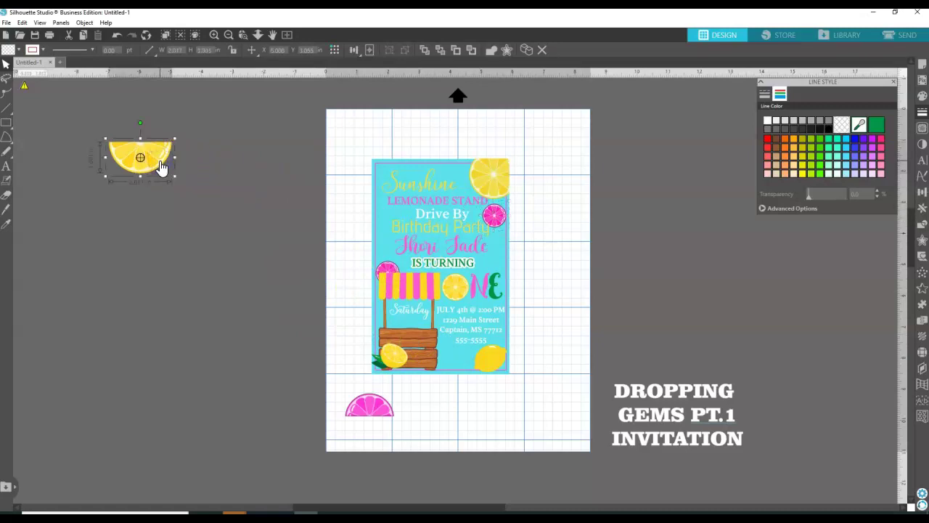
right_click(161, 168)
click(185, 233)
drag(159, 181, 383, 252)
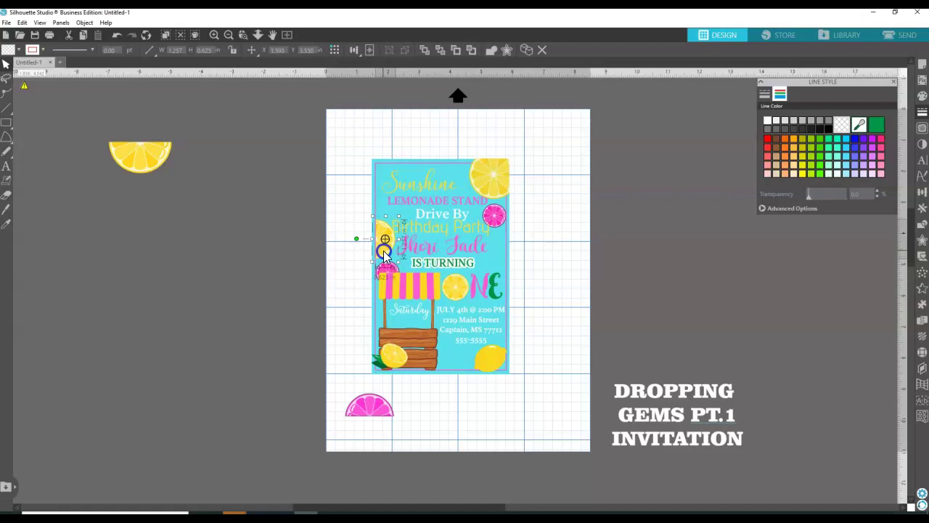
drag(383, 252, 380, 245)
click(318, 230)
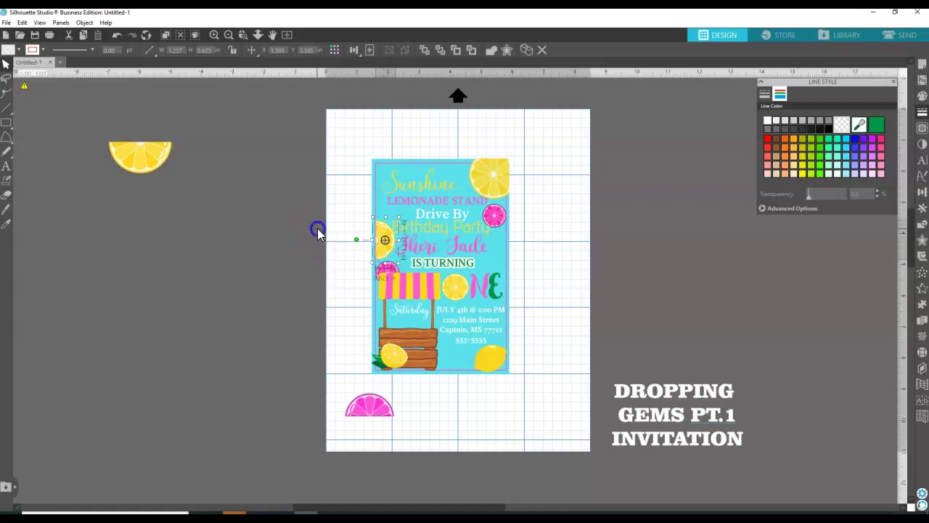
click(432, 210)
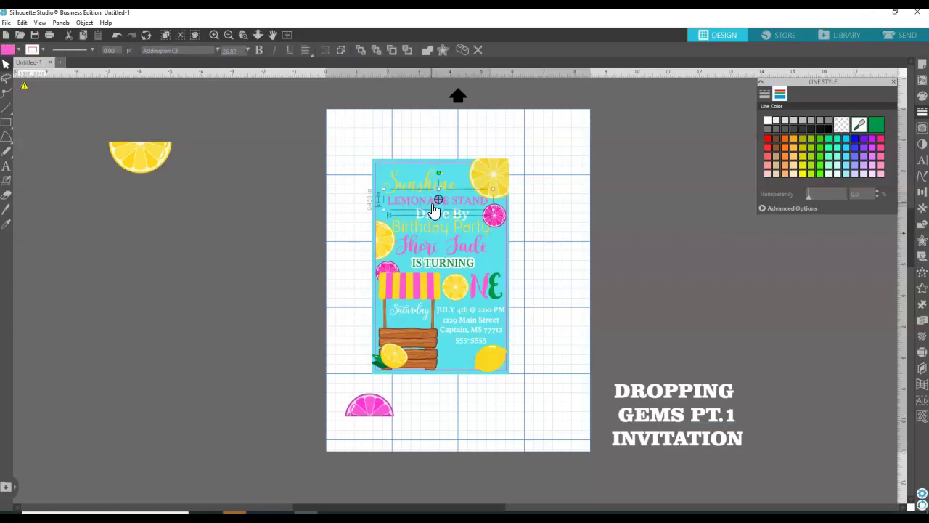
click(461, 171)
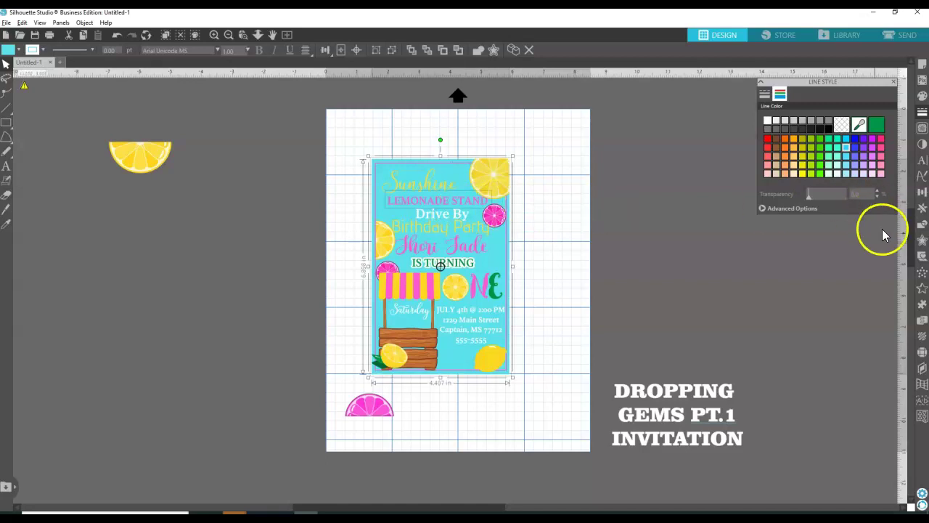
Centre LEMONADE STAND horizontally on the invitation, undoing a stray vertical centring.
click(921, 191)
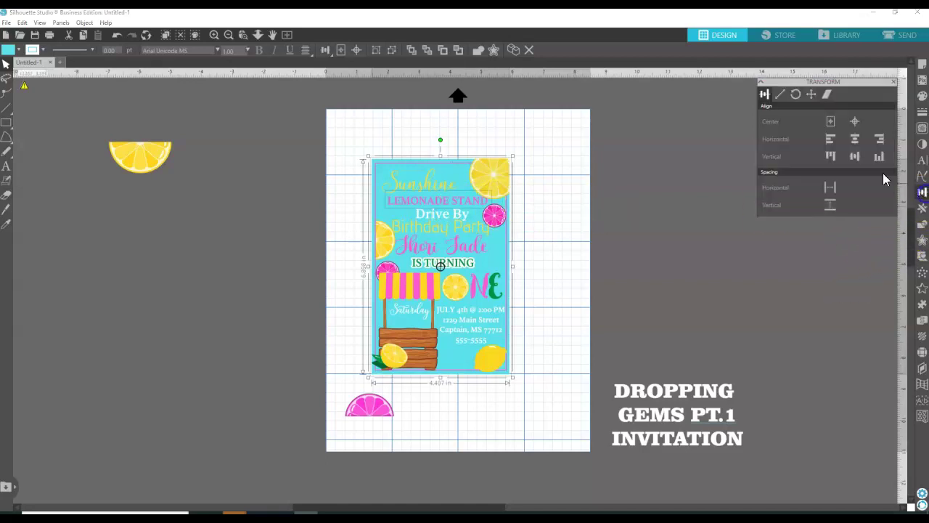
click(861, 163)
click(116, 35)
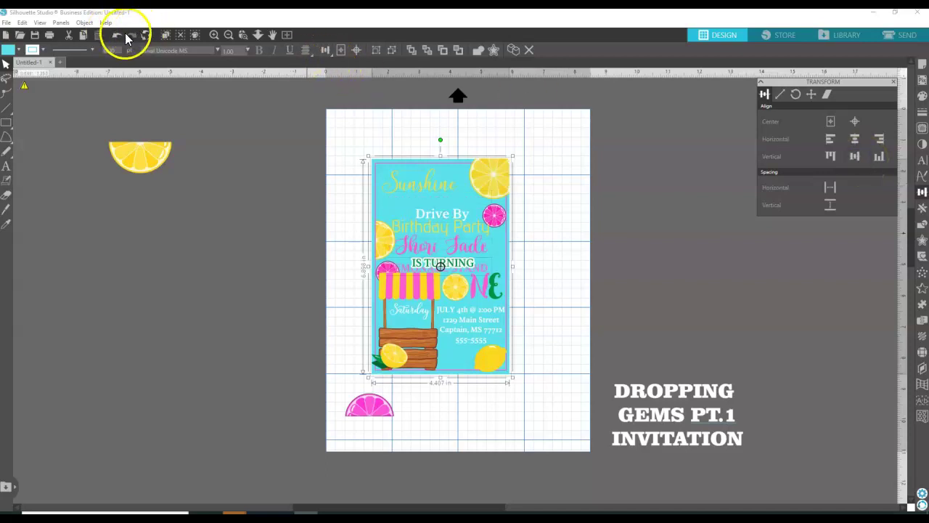
click(835, 145)
click(855, 139)
click(570, 202)
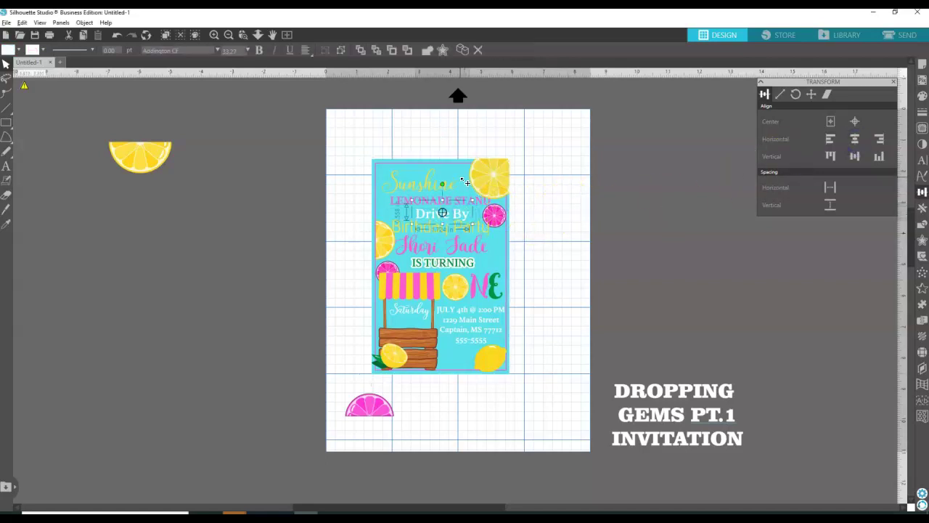
click(464, 217)
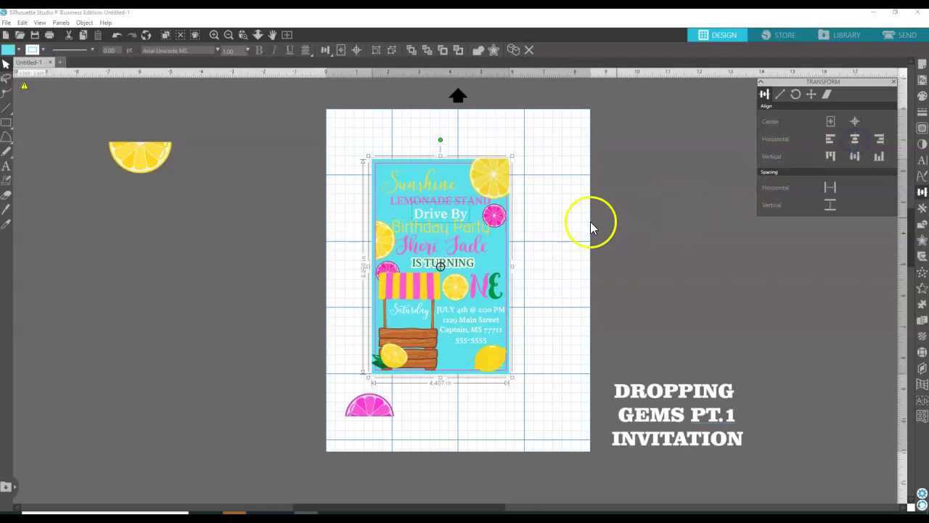
click(636, 213)
Try horizontal centring on the Birthday Party text and the invitation, then select IS TURNING.
click(486, 239)
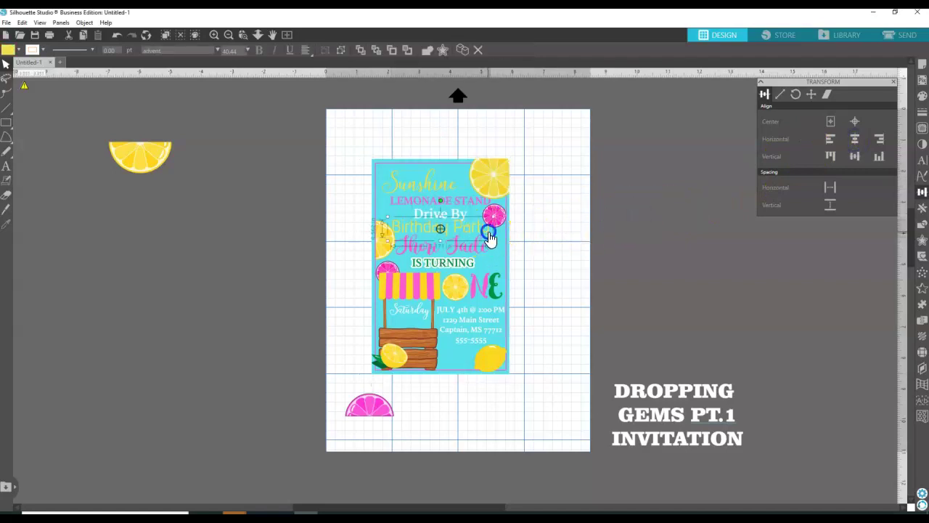
click(856, 140)
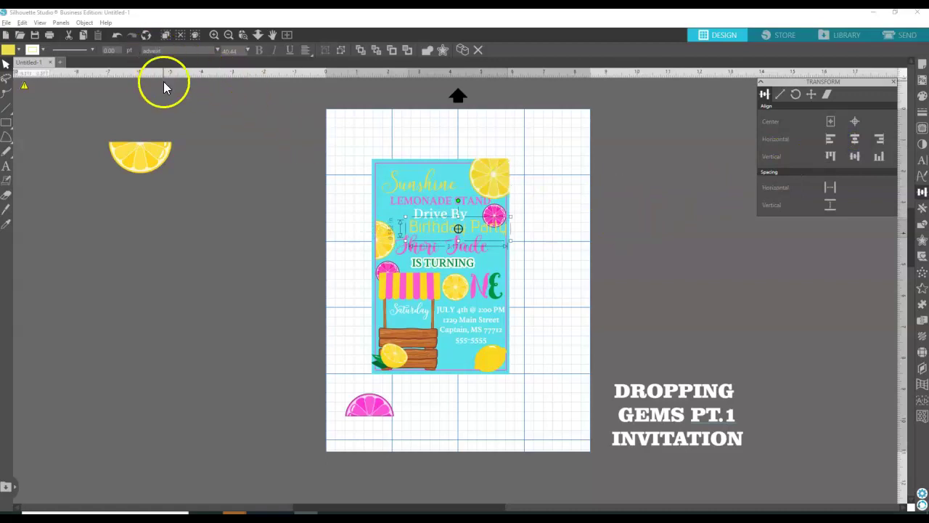
click(116, 35)
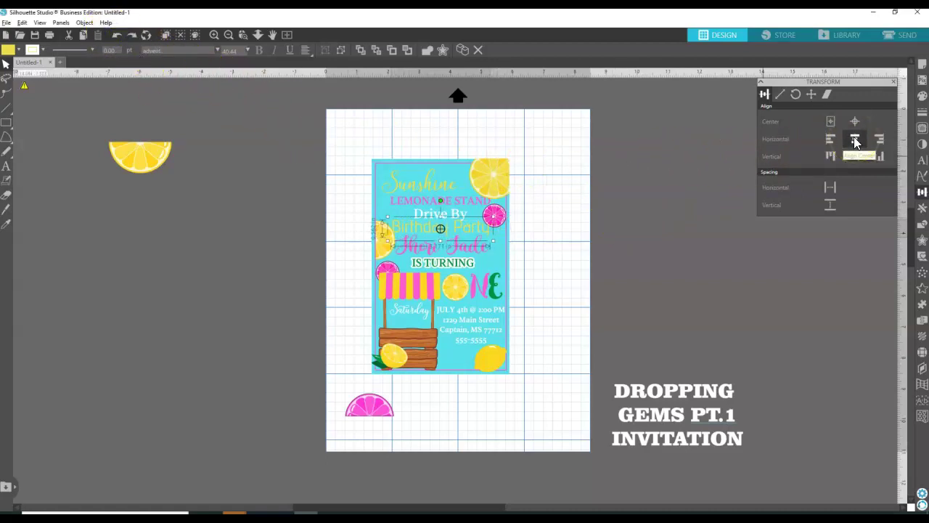
click(614, 185)
click(411, 169)
click(854, 139)
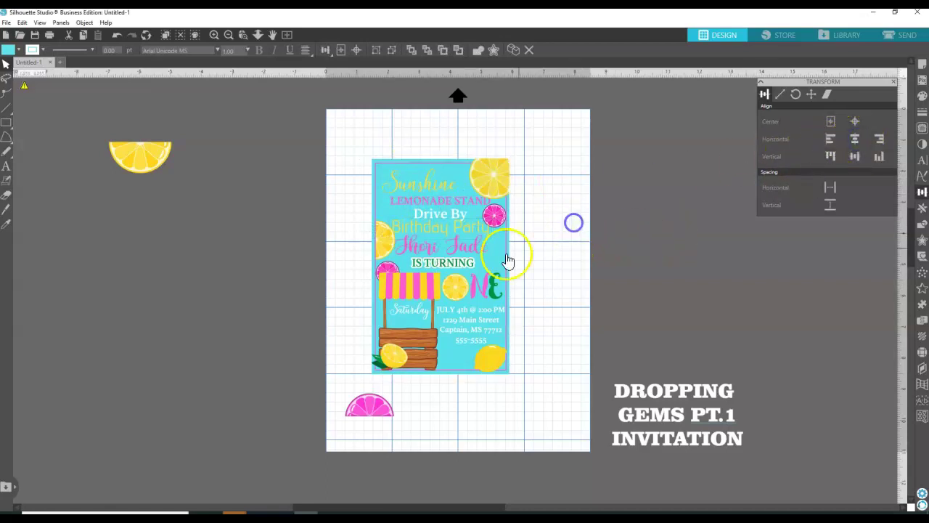
click(475, 246)
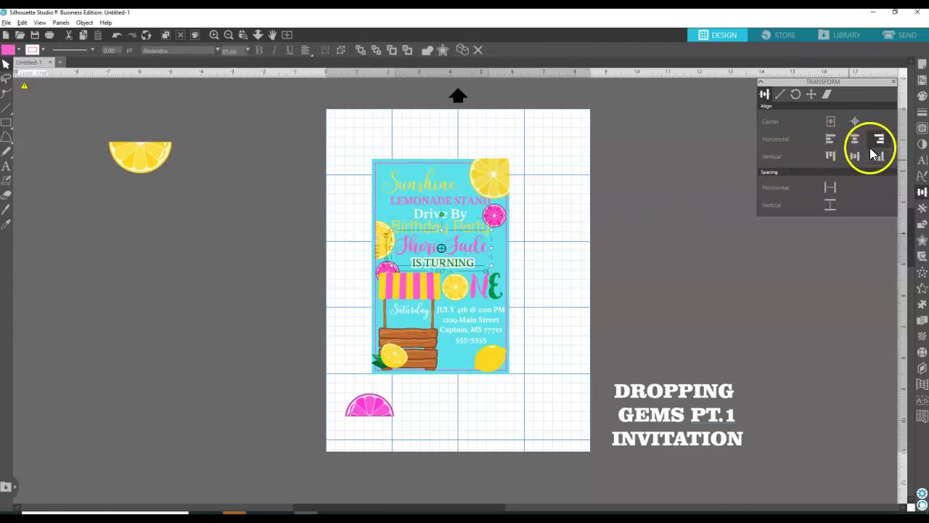
click(462, 172)
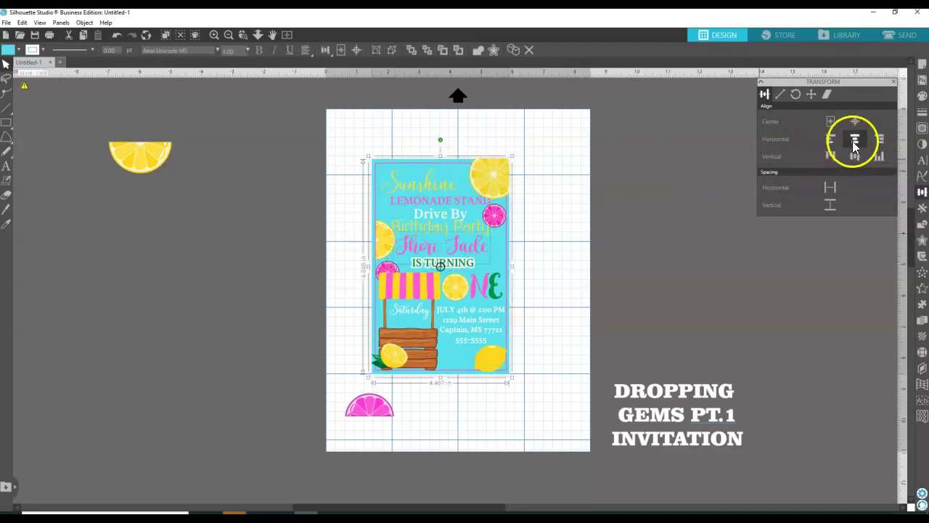
click(568, 238)
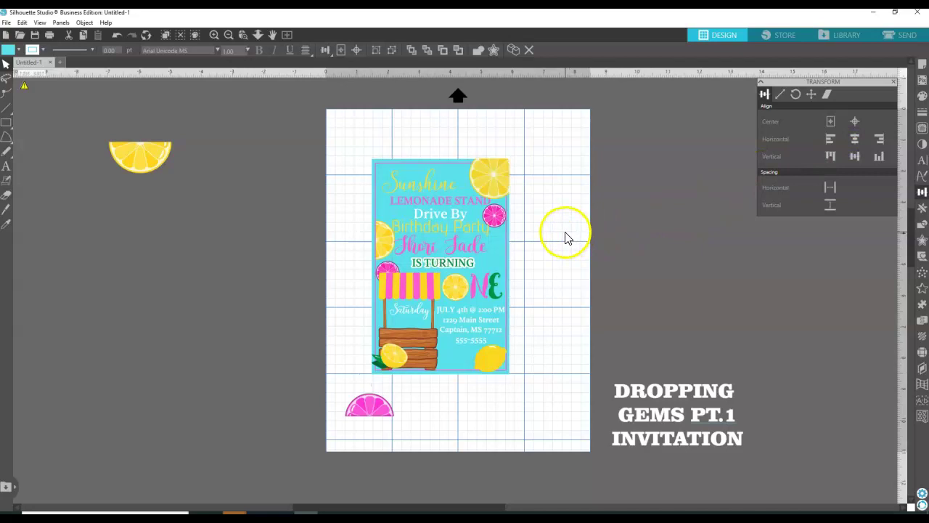
click(468, 268)
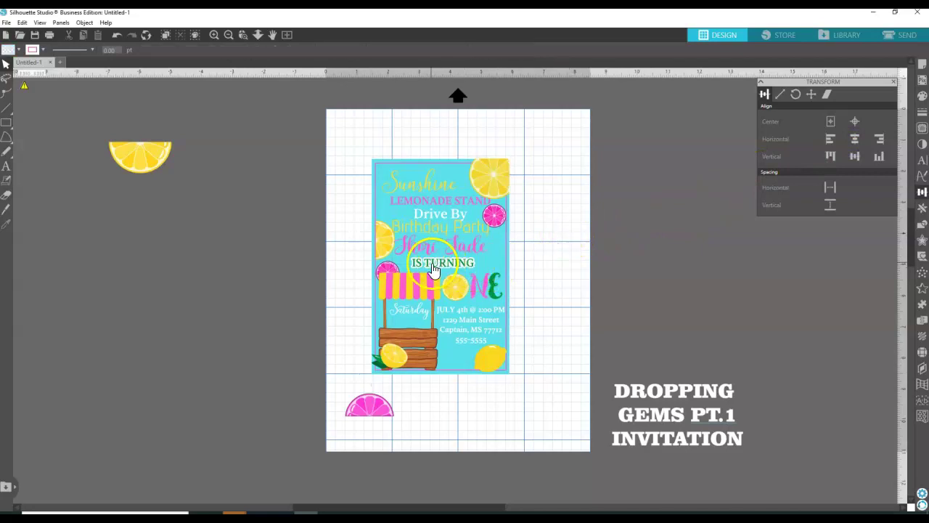
click(429, 267)
Delete the leftover TURNING copy sitting off the card.
drag(429, 268, 203, 289)
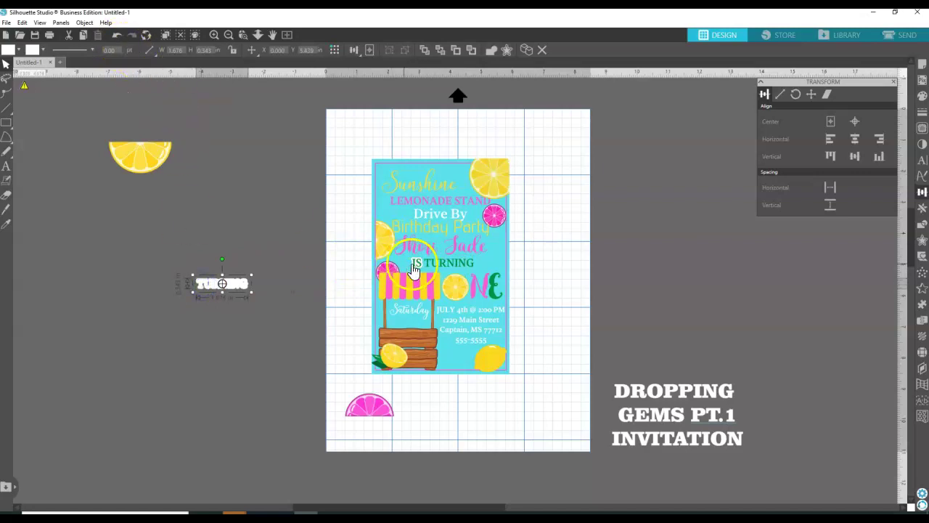
drag(423, 274, 300, 279)
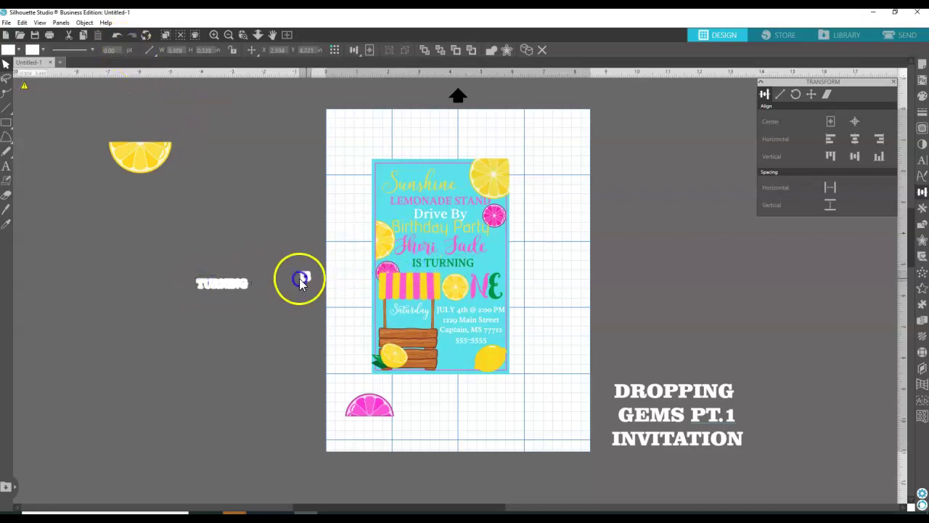
drag(234, 284, 234, 284)
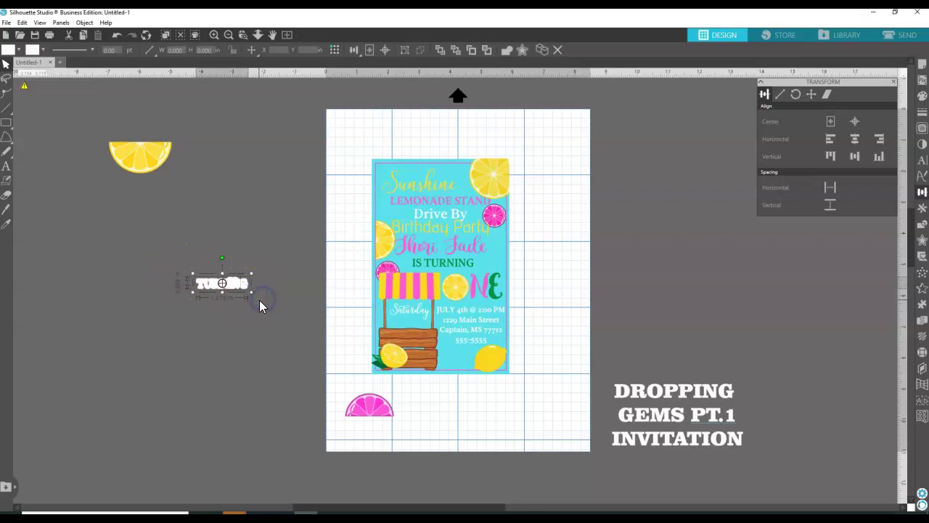
key(Delete)
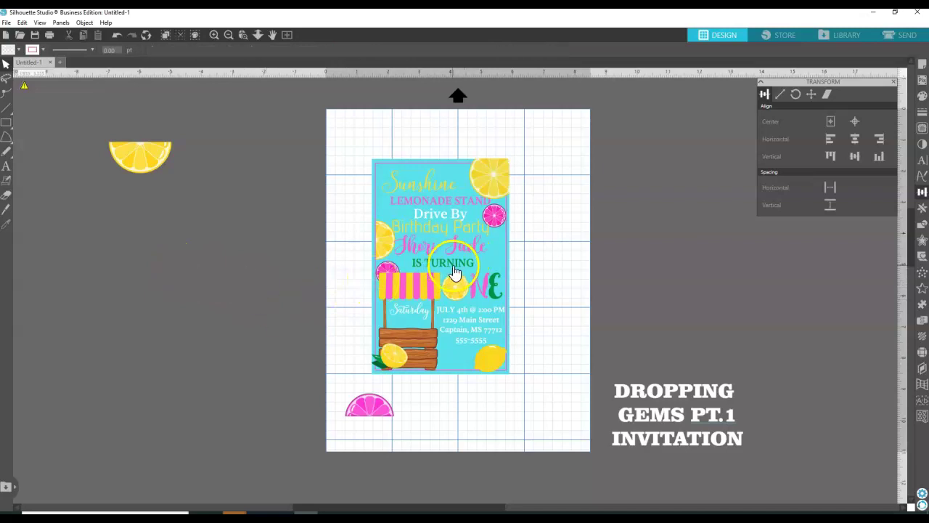
Align the IS TURNING line horizontally centred with the invitation design.
click(455, 272)
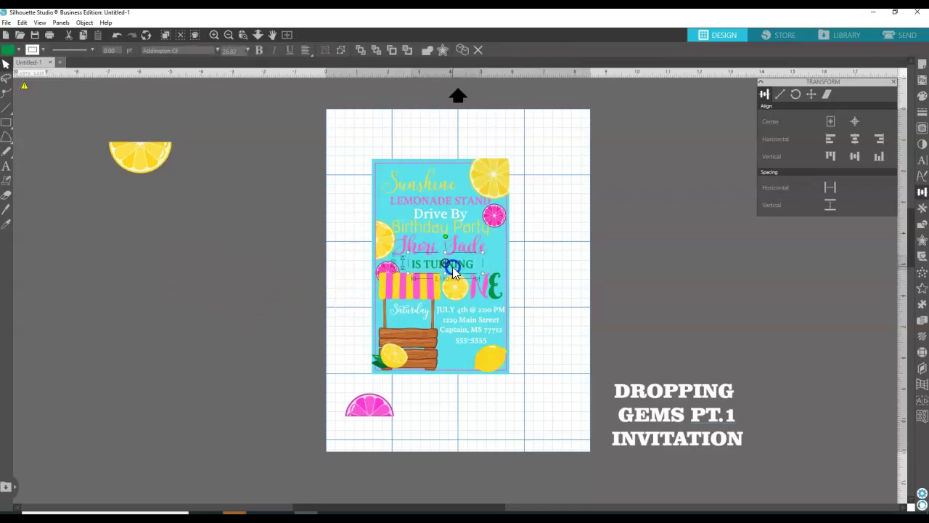
drag(453, 267, 479, 270)
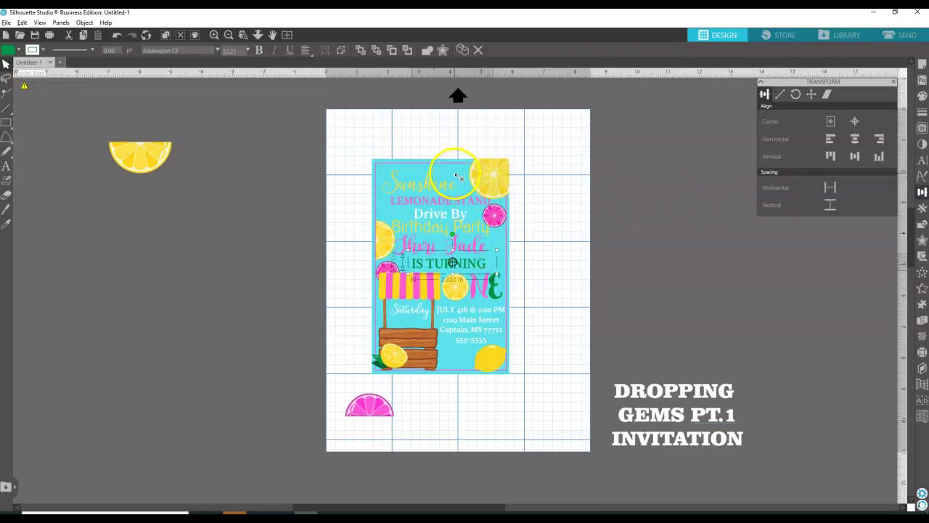
click(455, 173)
click(855, 139)
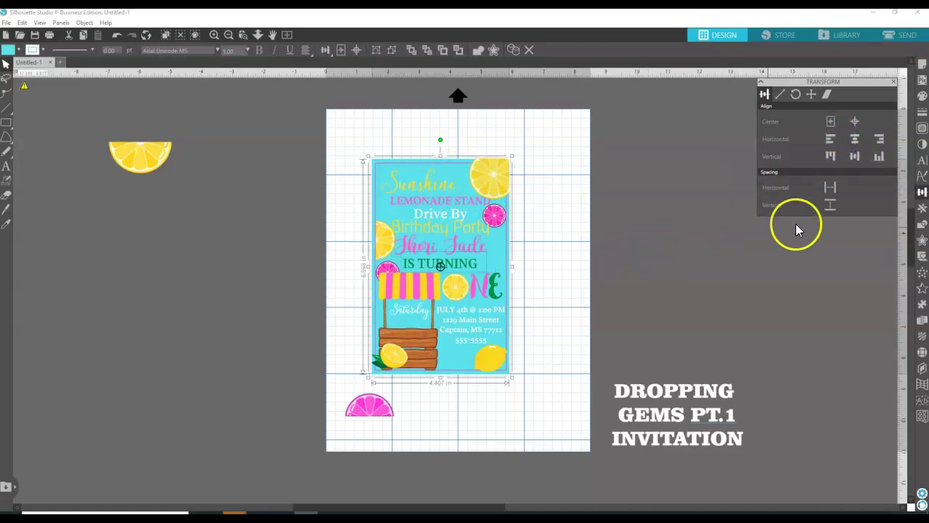
Add an offset around the invitation, set the distance to 0.02, then undo both changes.
click(922, 240)
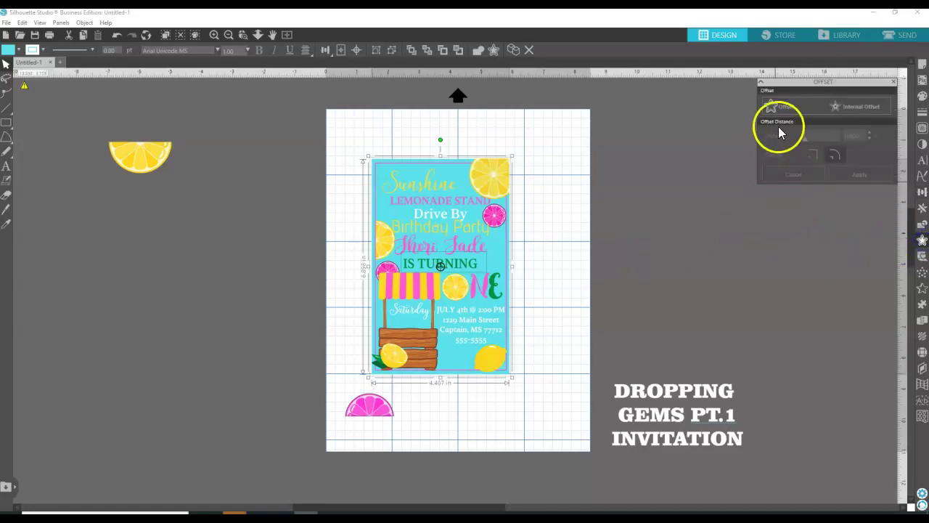
click(792, 107)
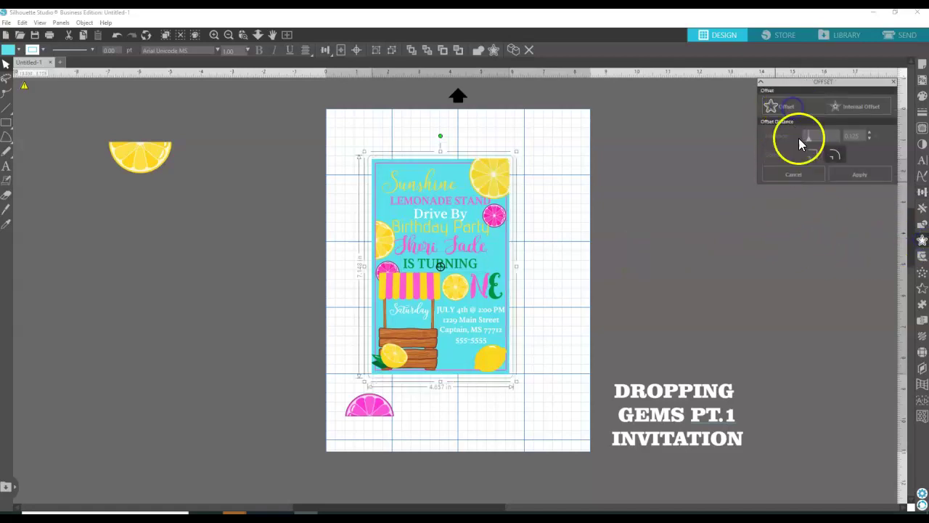
double_click(861, 136)
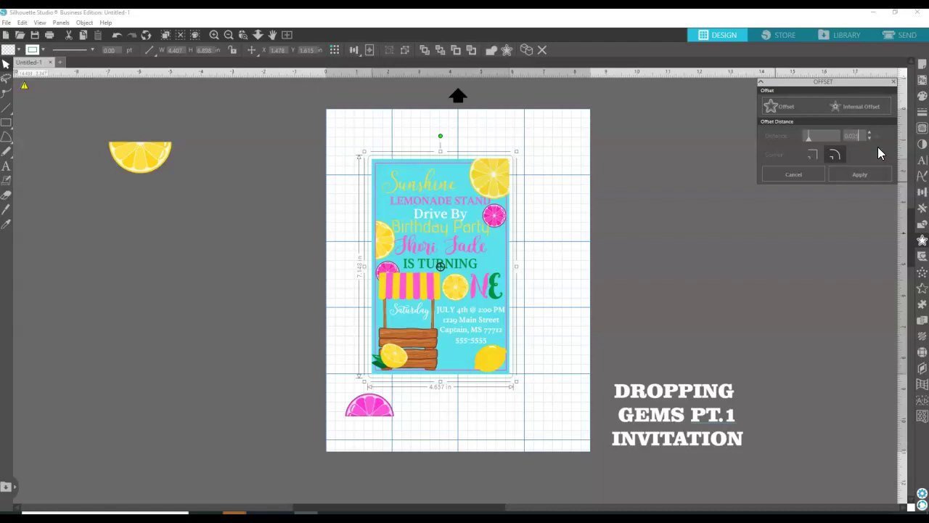
key(BackSpace)
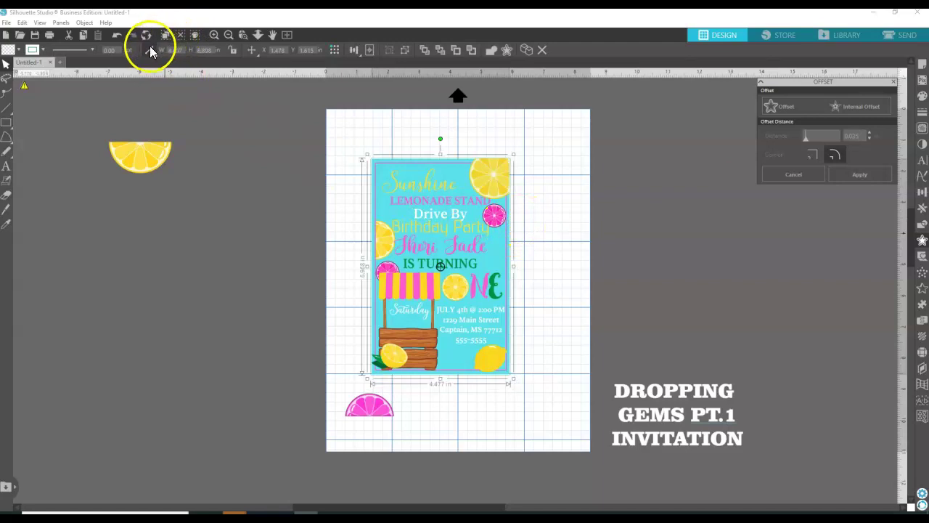
click(117, 35)
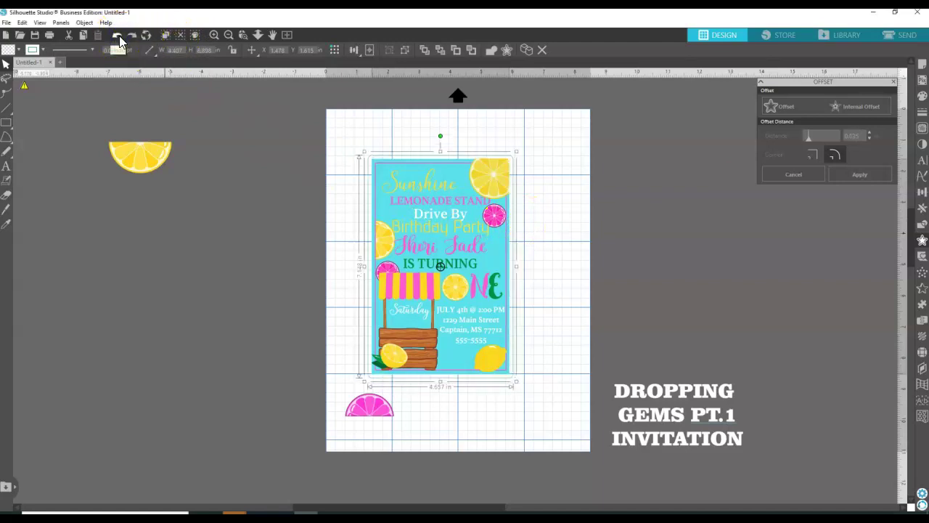
click(119, 36)
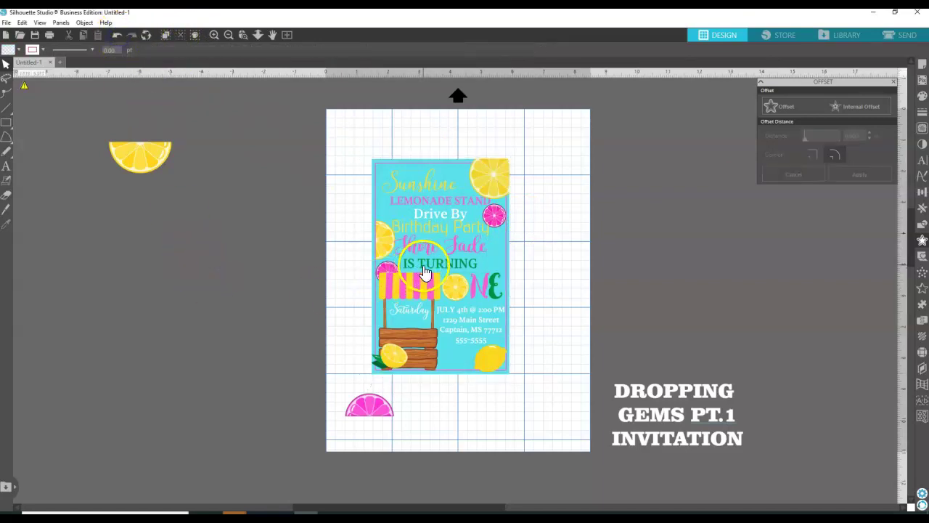
Give the IS TURNING text a white offset backing at 0.025 distance.
click(420, 265)
click(801, 114)
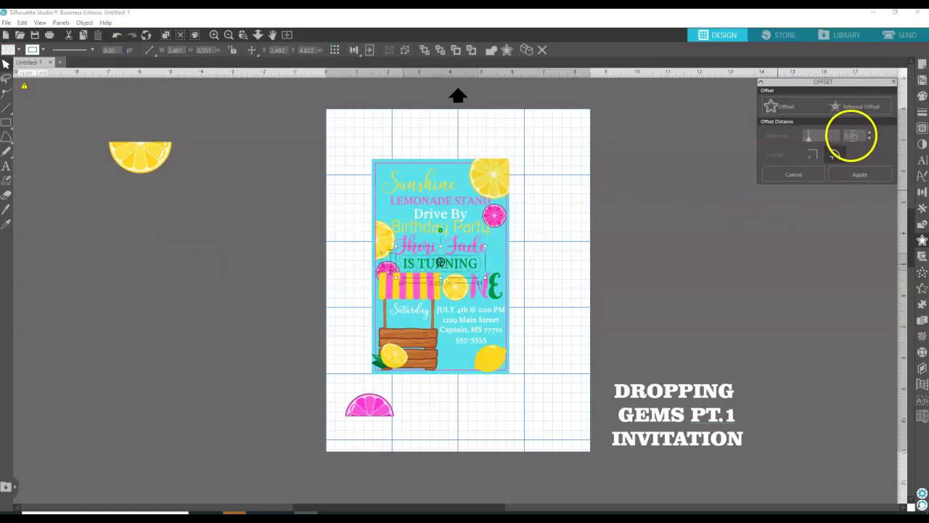
drag(851, 136, 874, 130)
click(924, 98)
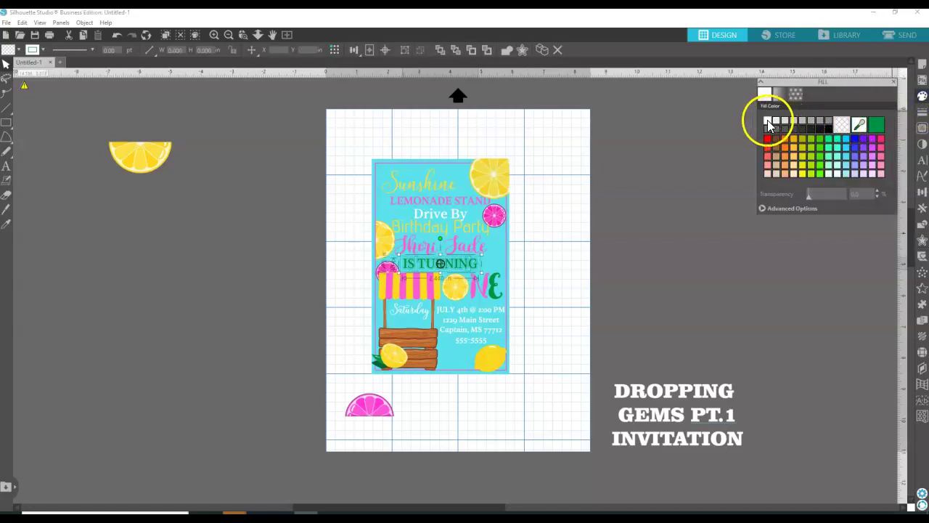
click(768, 124)
click(922, 112)
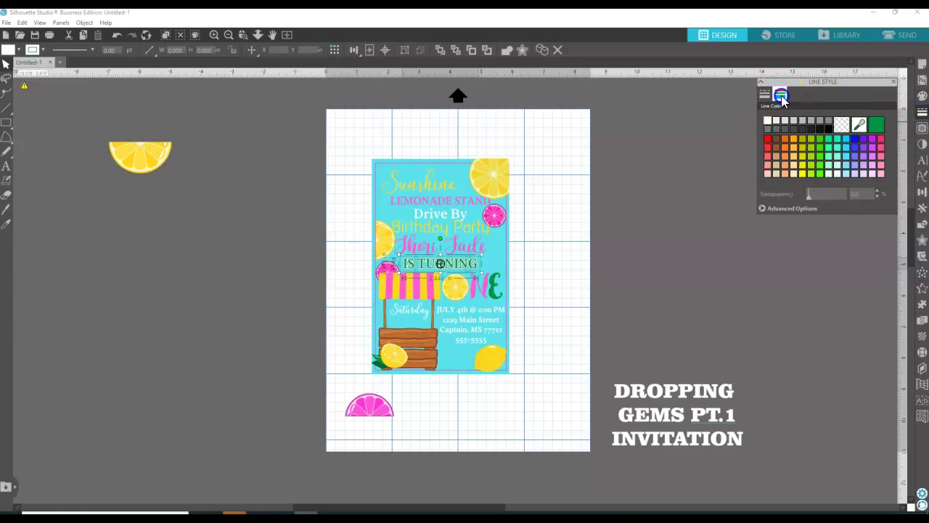
click(571, 149)
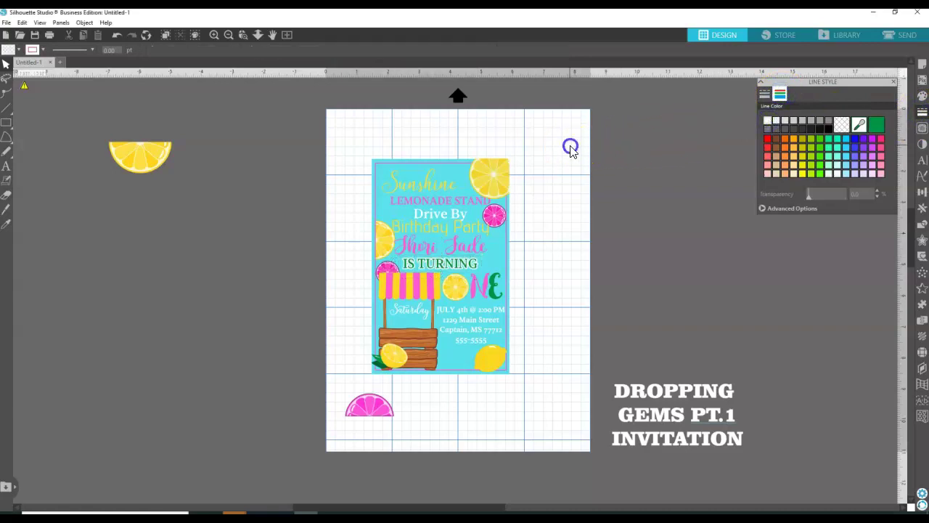
Shrink the pink lemon slice and move it onto the lemonade stand below Saturday.
click(366, 410)
drag(396, 390, 404, 326)
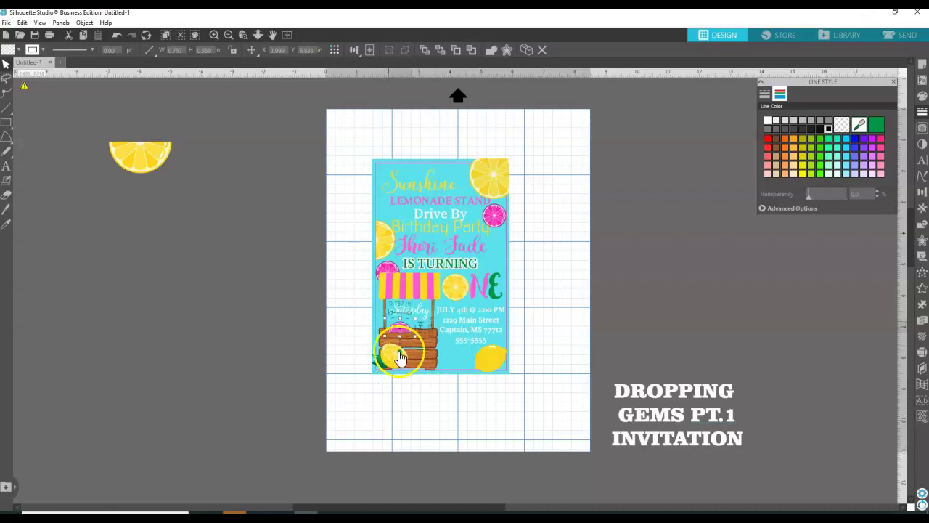
click(415, 349)
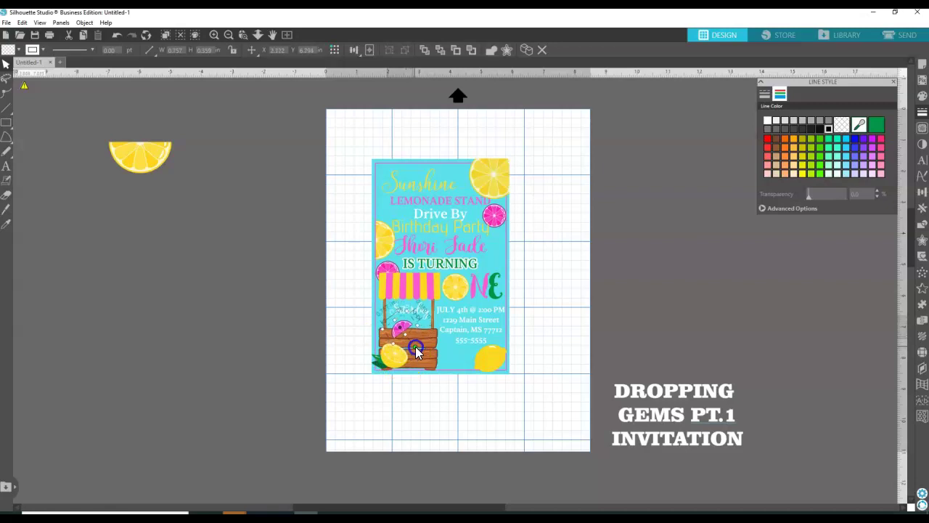
click(296, 323)
Send the pink slice backward in the layer order so Saturday shows clearly above it.
click(400, 334)
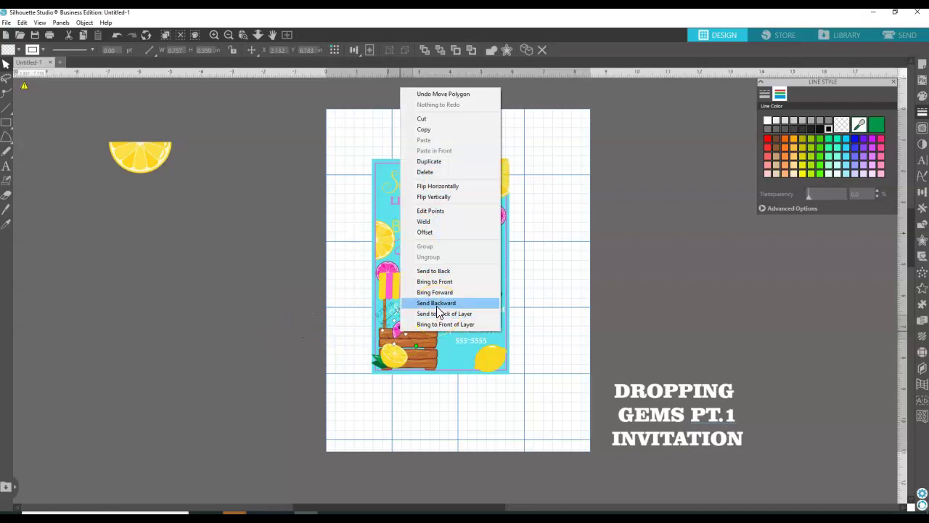
click(437, 312)
right_click(401, 334)
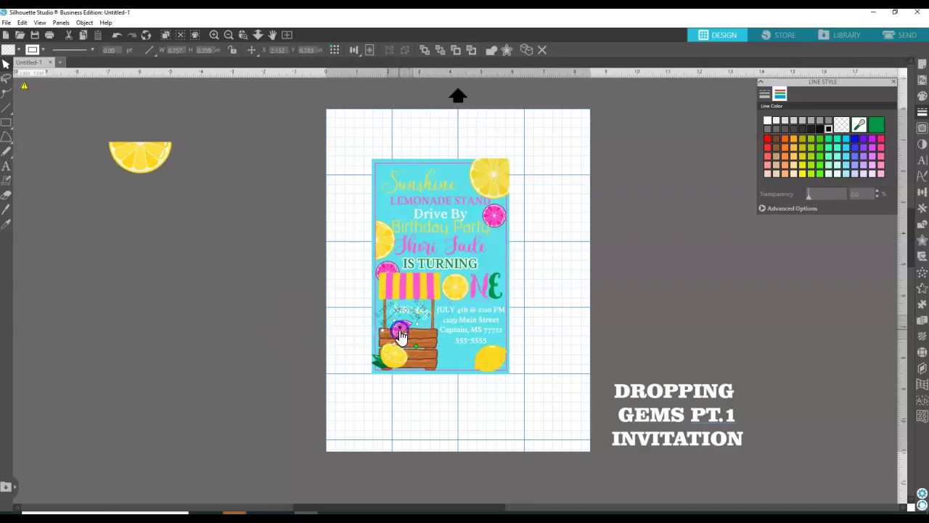
click(436, 282)
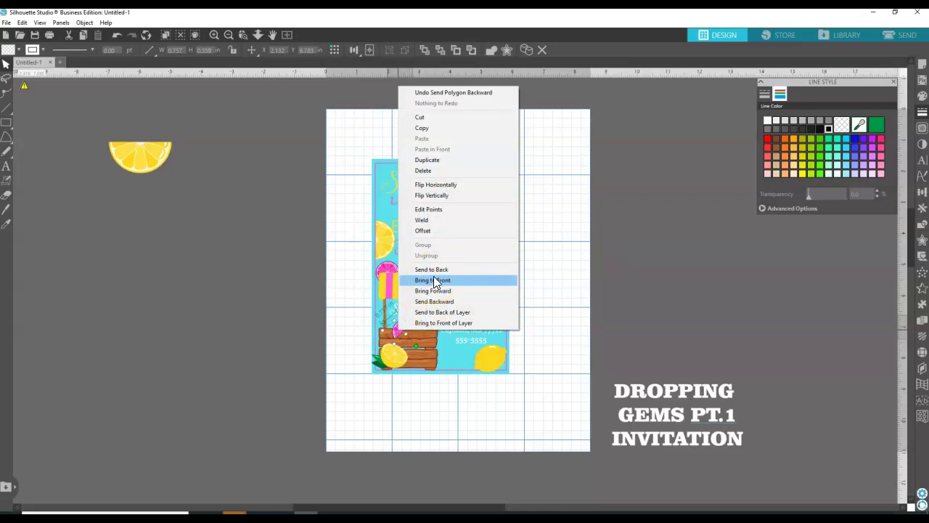
click(435, 282)
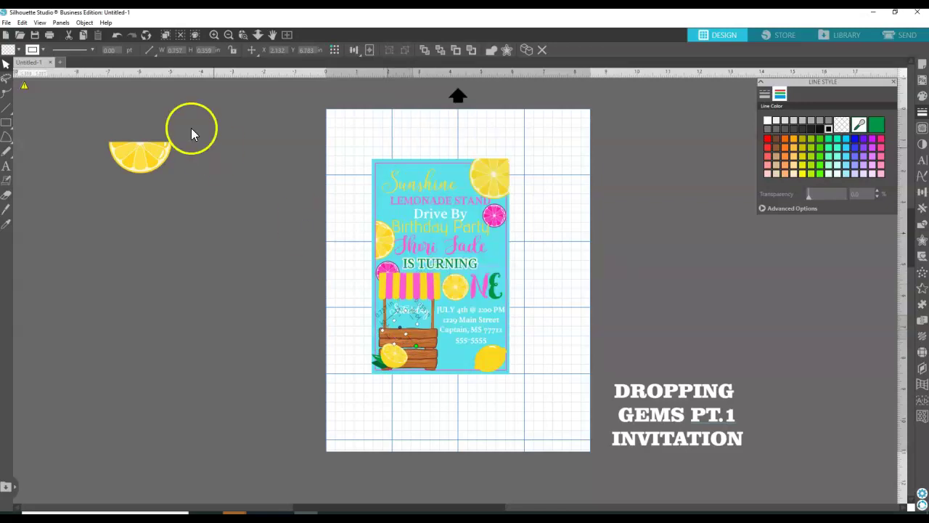
click(118, 40)
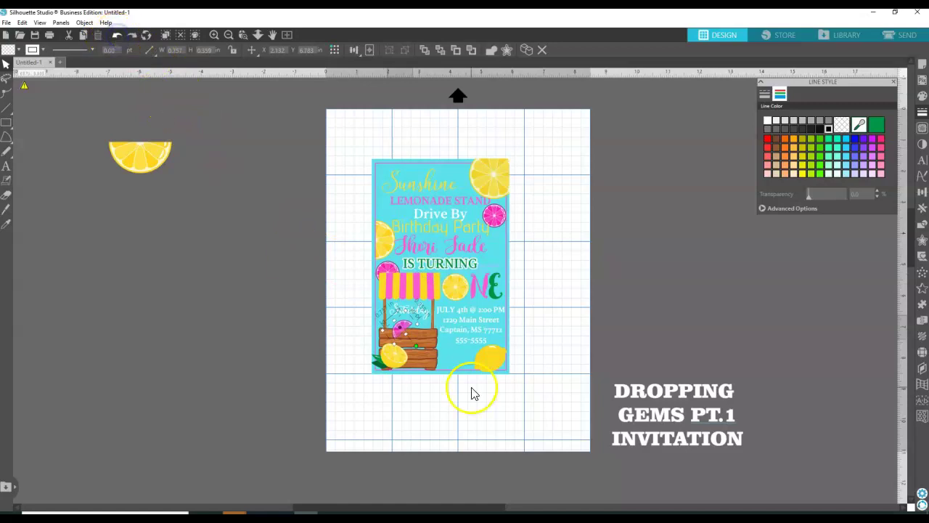
right_click(395, 332)
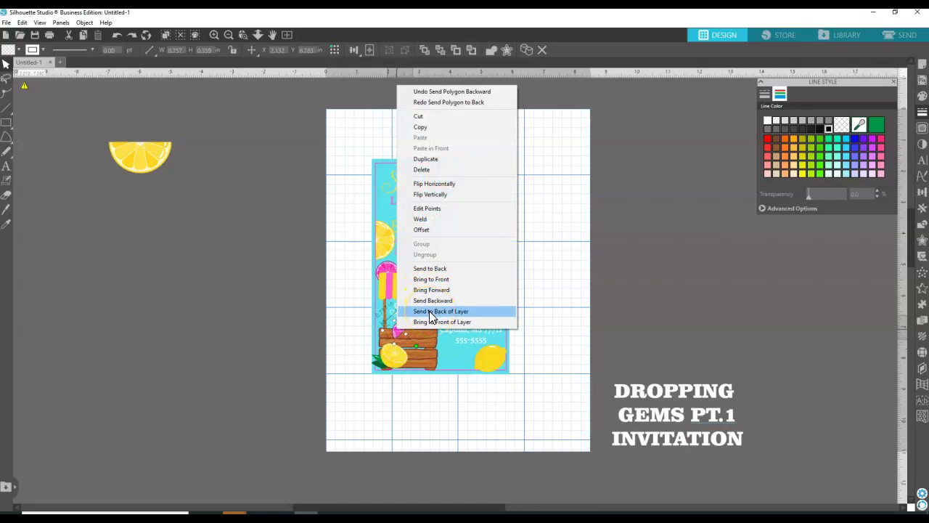
click(432, 302)
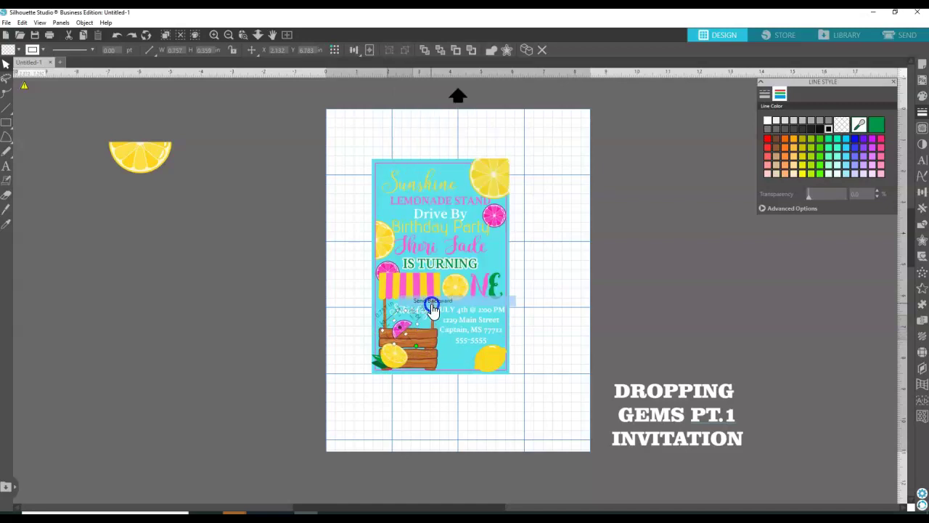
right_click(404, 333)
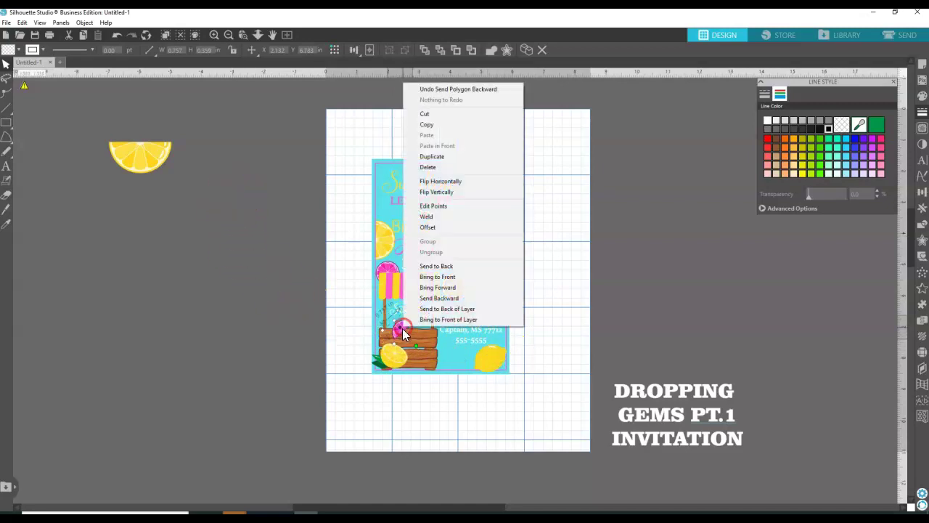
click(435, 299)
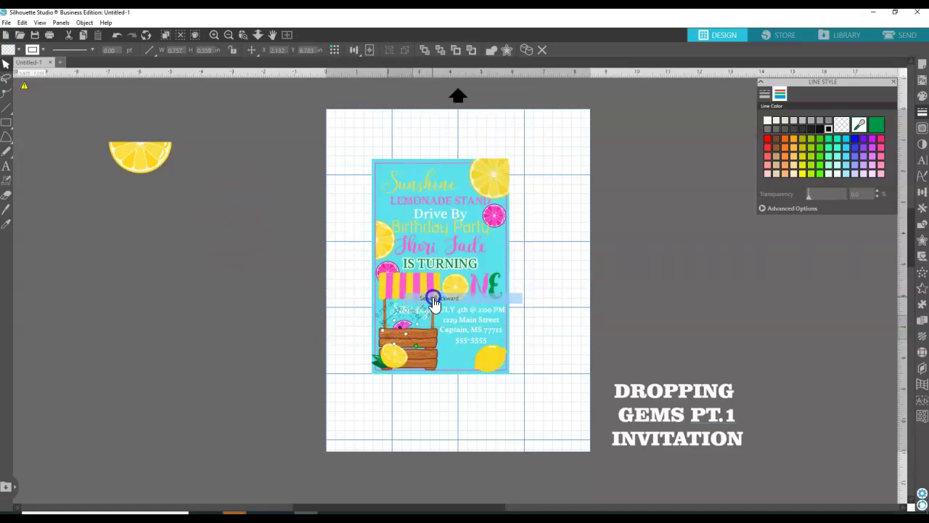
click(404, 332)
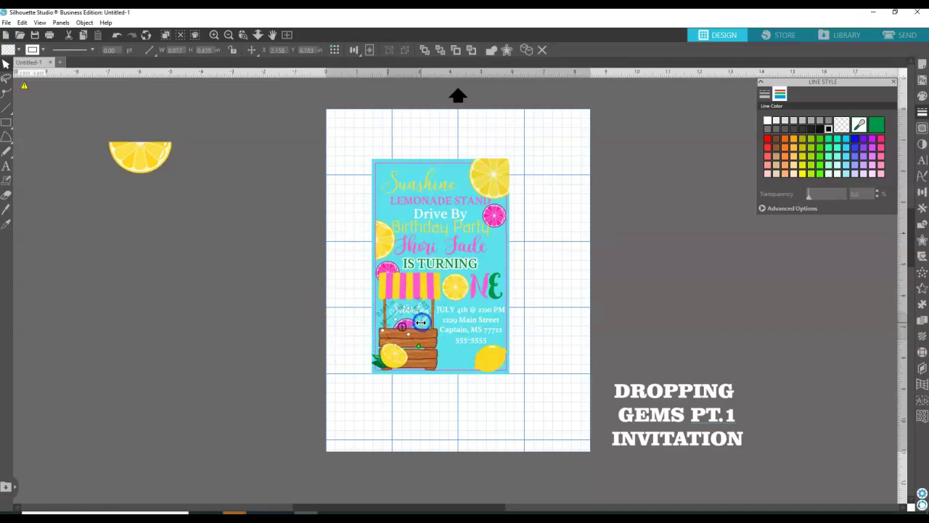
click(293, 327)
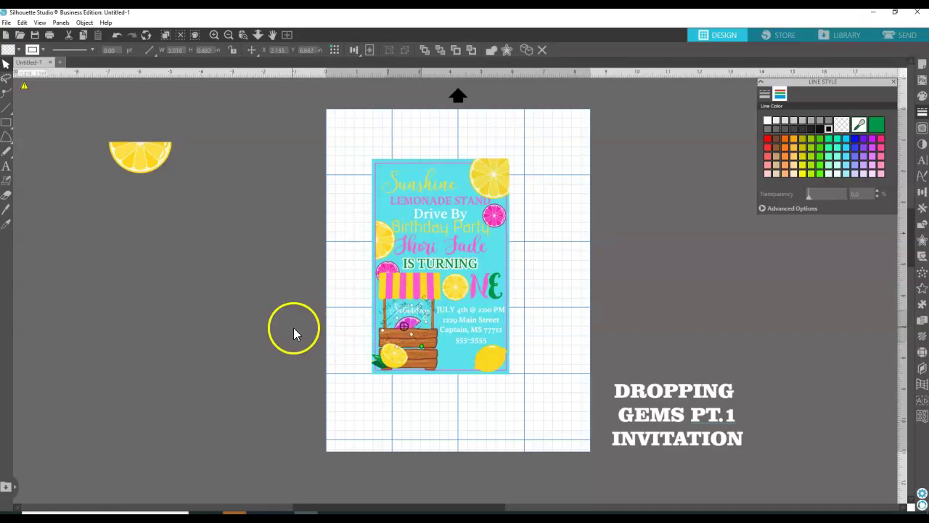
click(412, 325)
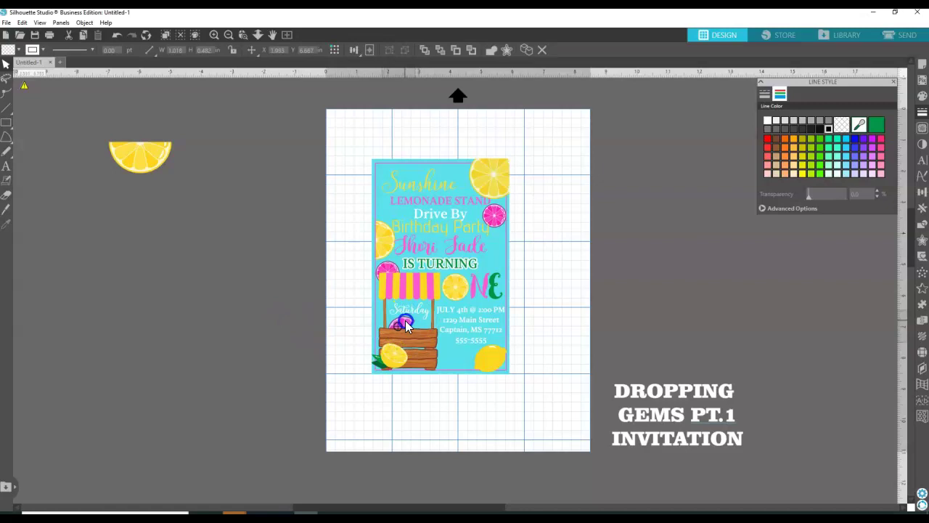
Draw a small rectangle to the left of the invitation.
click(257, 340)
click(6, 122)
click(18, 122)
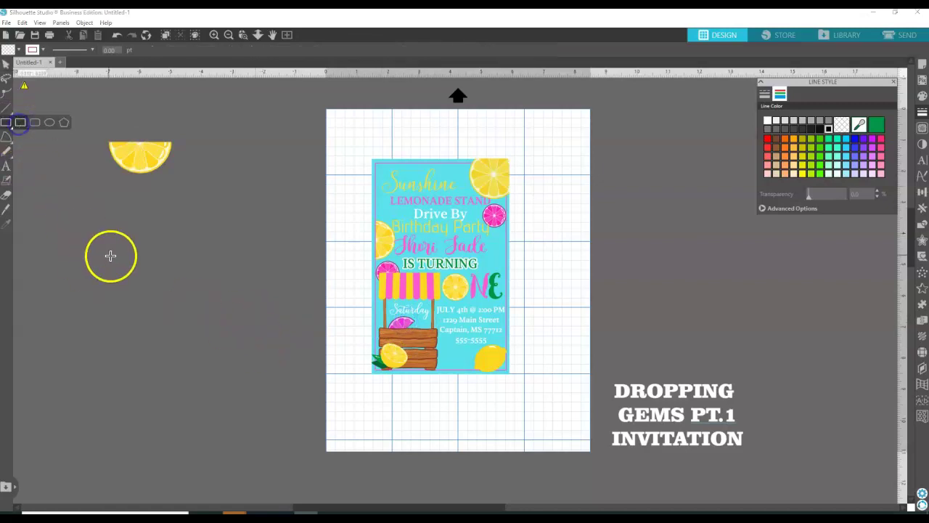
drag(211, 276, 228, 305)
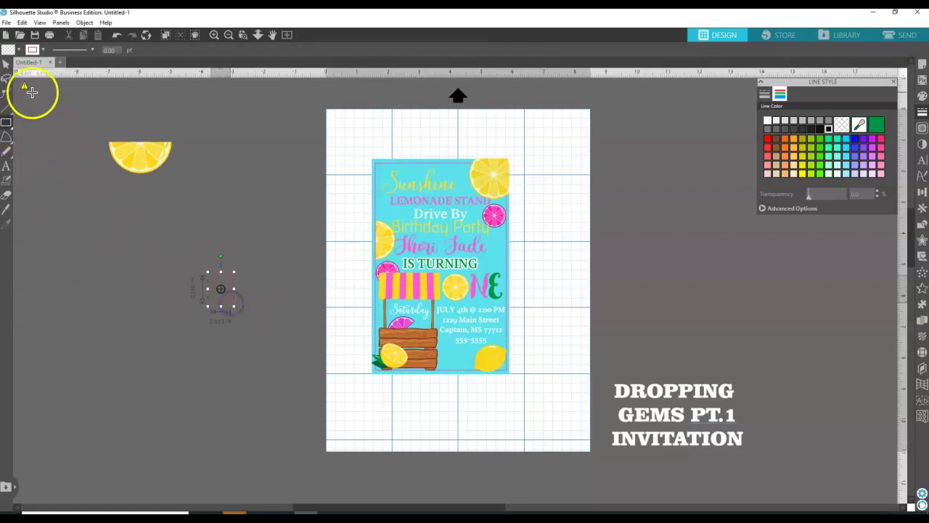
Resize the rectangle to about 1.05 by 1.48 in.
click(6, 78)
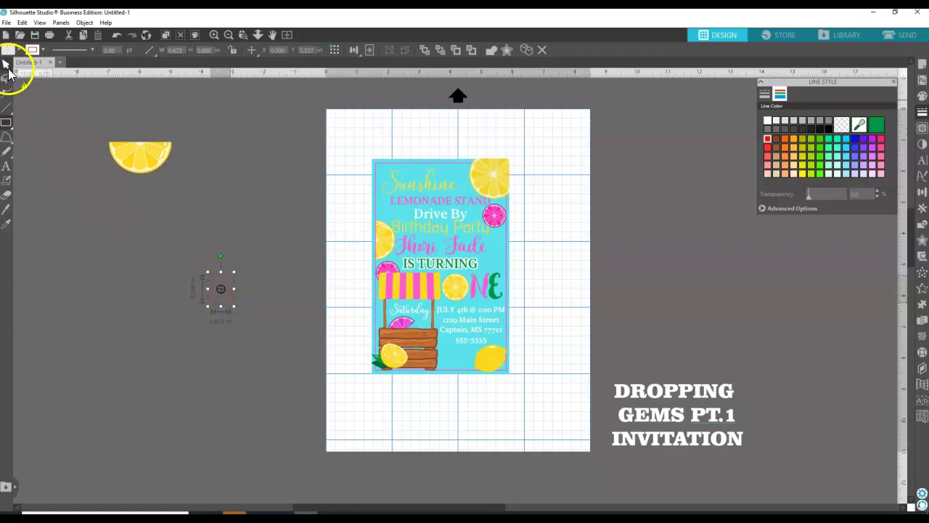
click(228, 307)
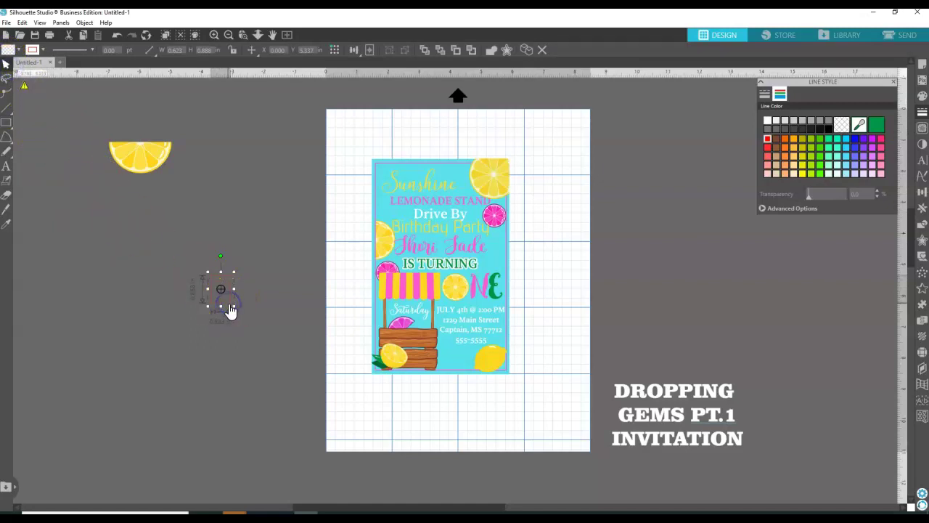
click(228, 311)
drag(233, 309, 244, 328)
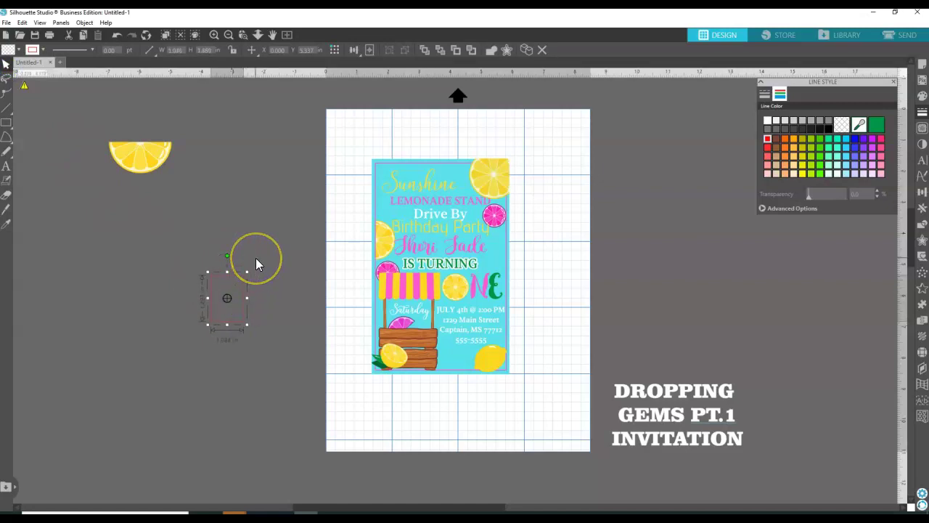
mouse_move(255, 268)
mouse_down()
mouse_move(260, 311)
mouse_move(244, 299)
mouse_up()
click(250, 297)
Point-edit the rectangle, selecting its left edge and top-right point.
double_click(227, 323)
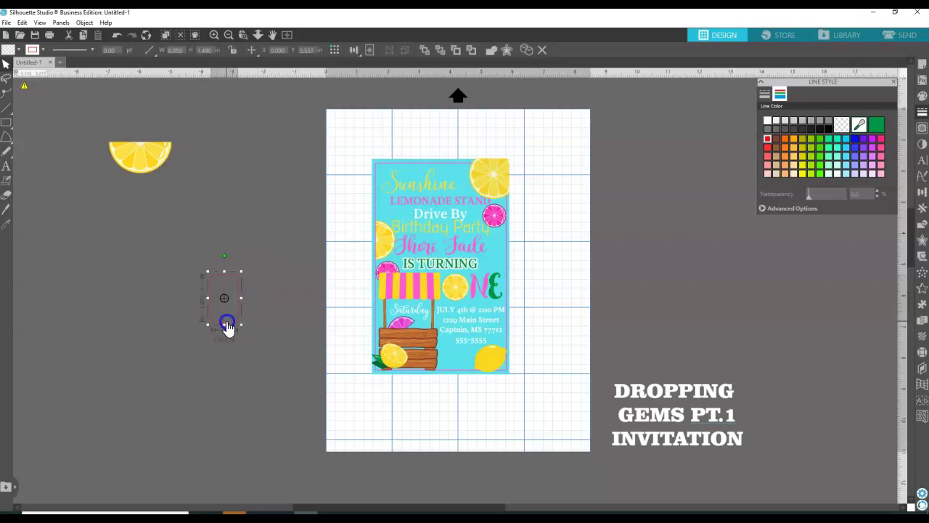
click(211, 276)
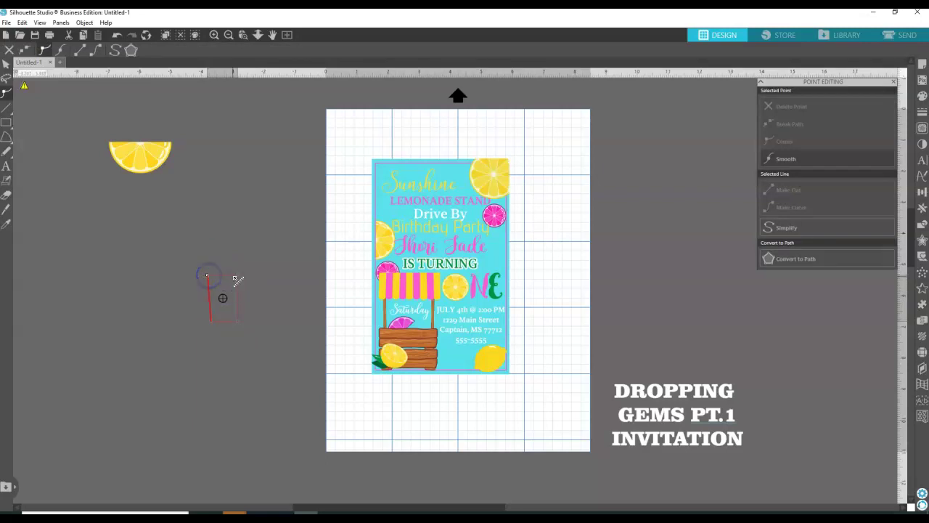
click(242, 278)
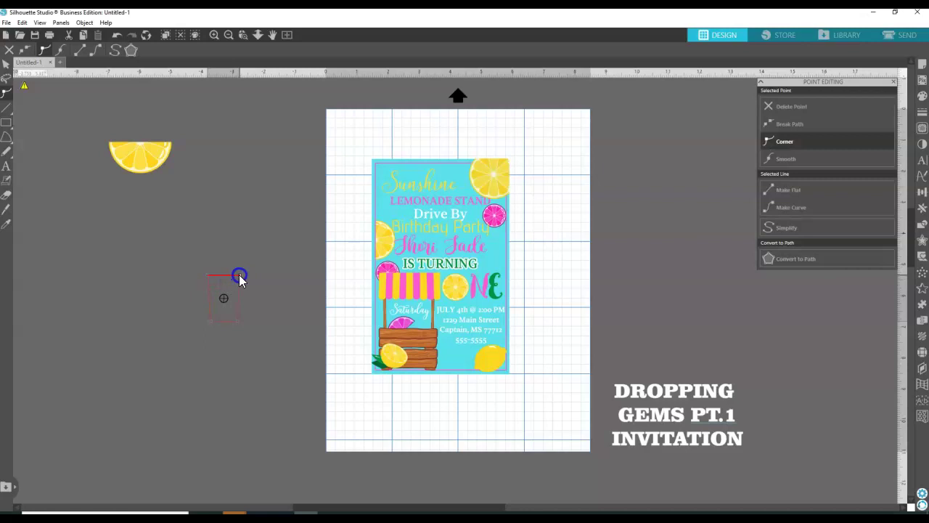
click(230, 263)
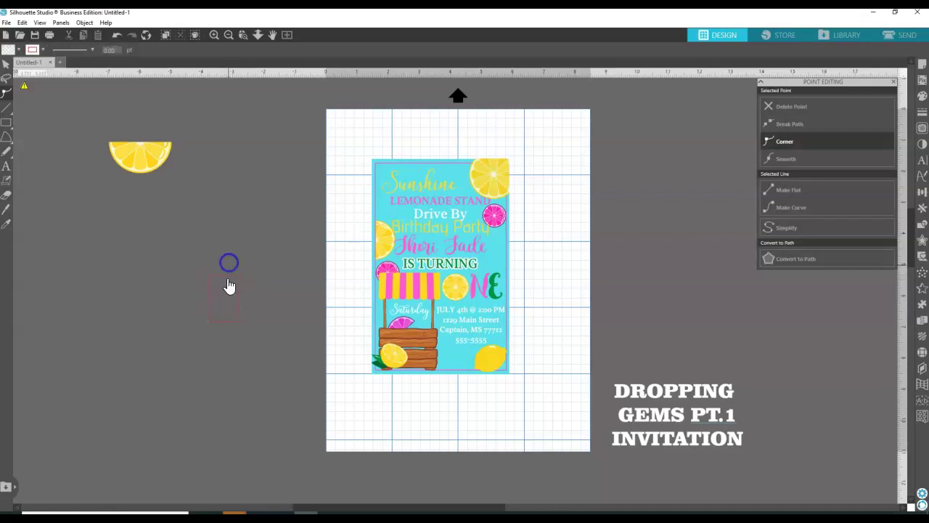
click(228, 321)
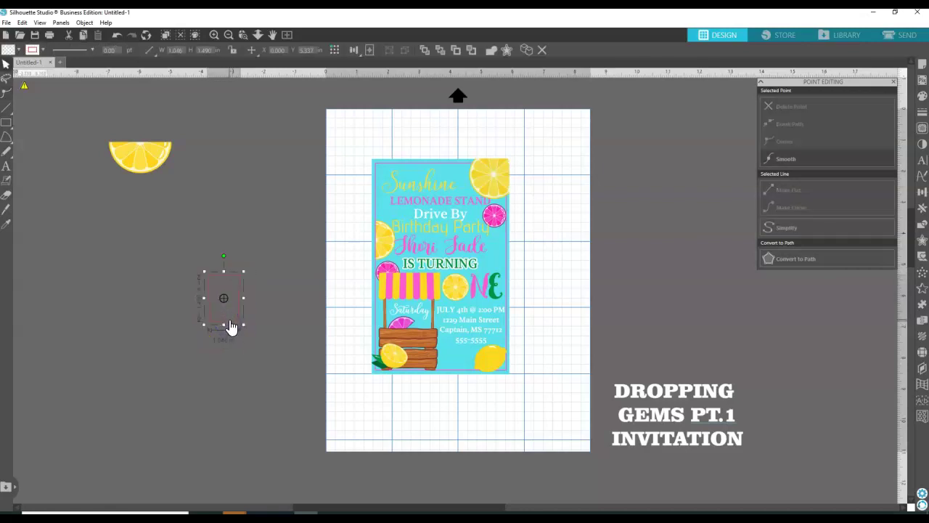
Move the rectangle's bottom corner points inward so the cup narrows at the base.
double_click(229, 326)
click(235, 321)
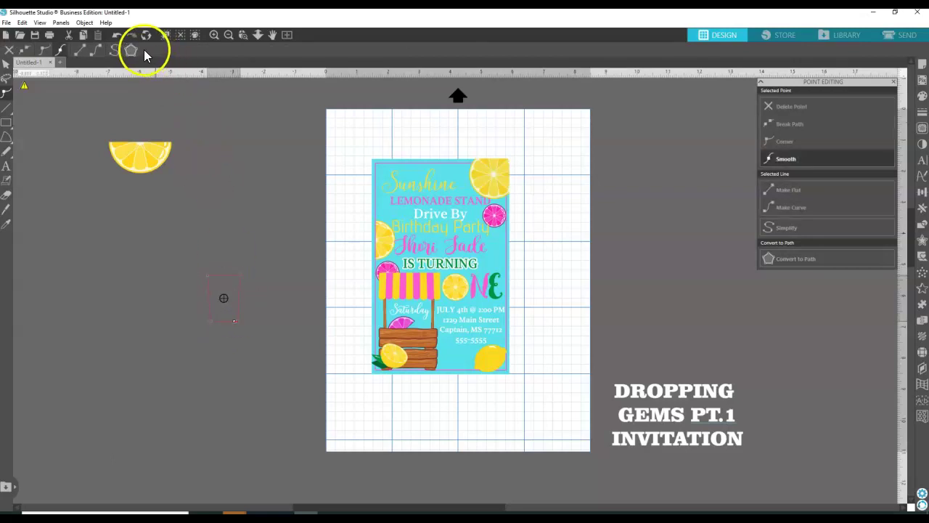
click(117, 35)
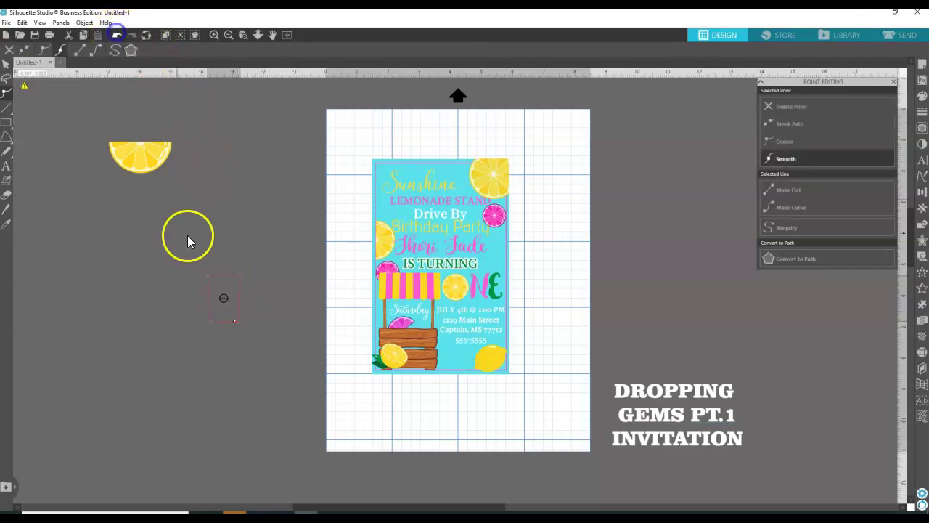
click(237, 324)
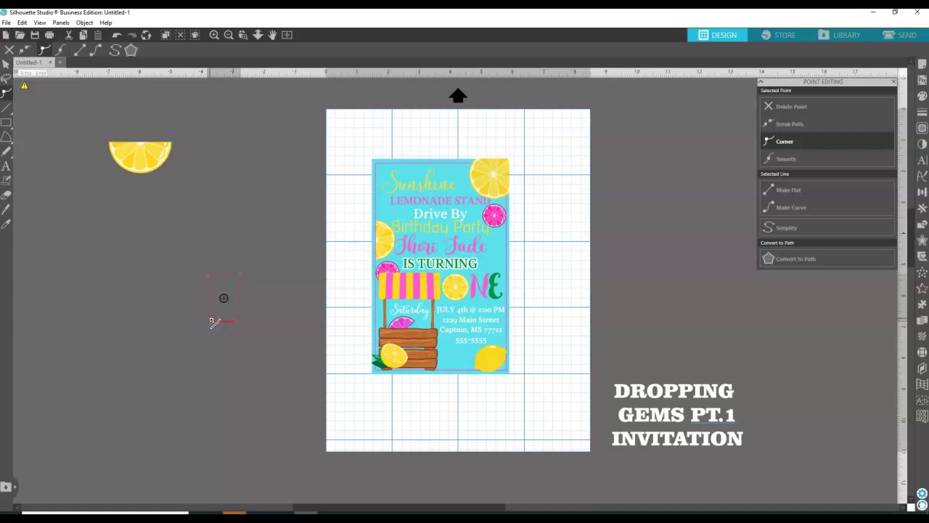
click(210, 320)
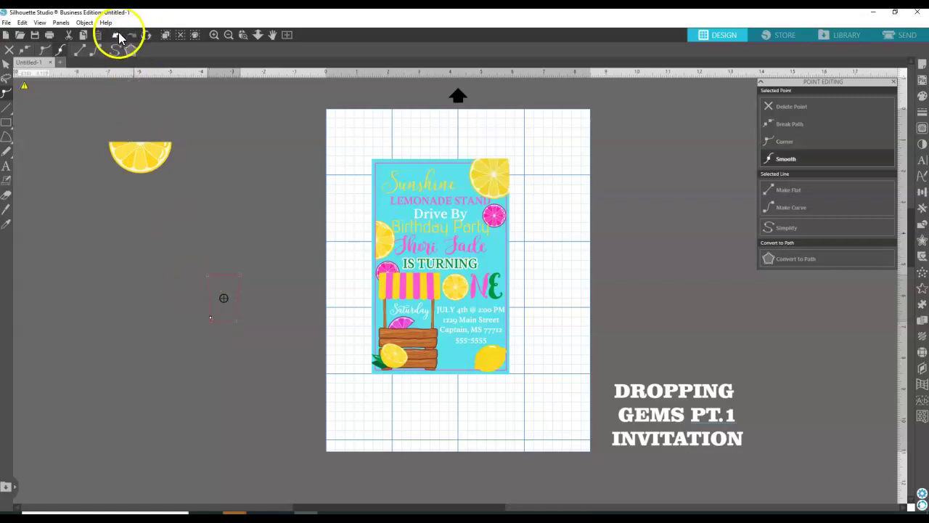
click(117, 35)
click(210, 321)
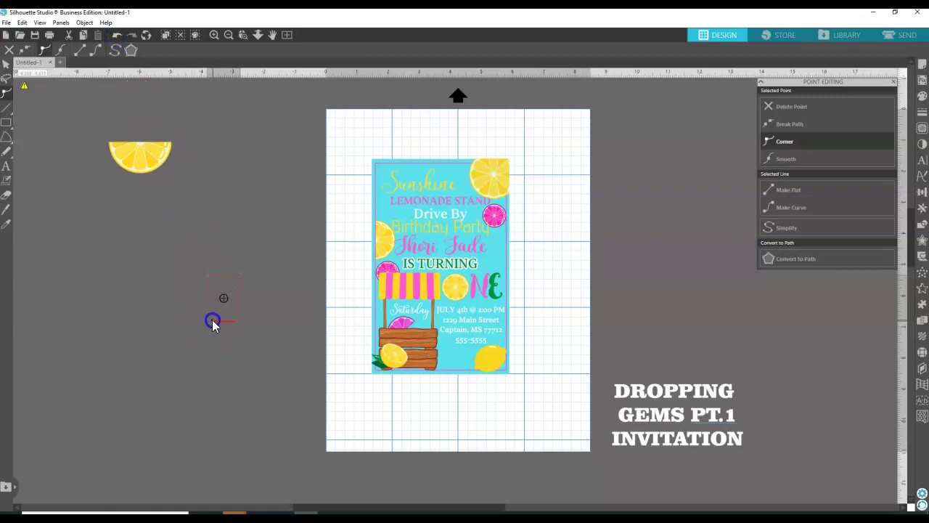
click(257, 303)
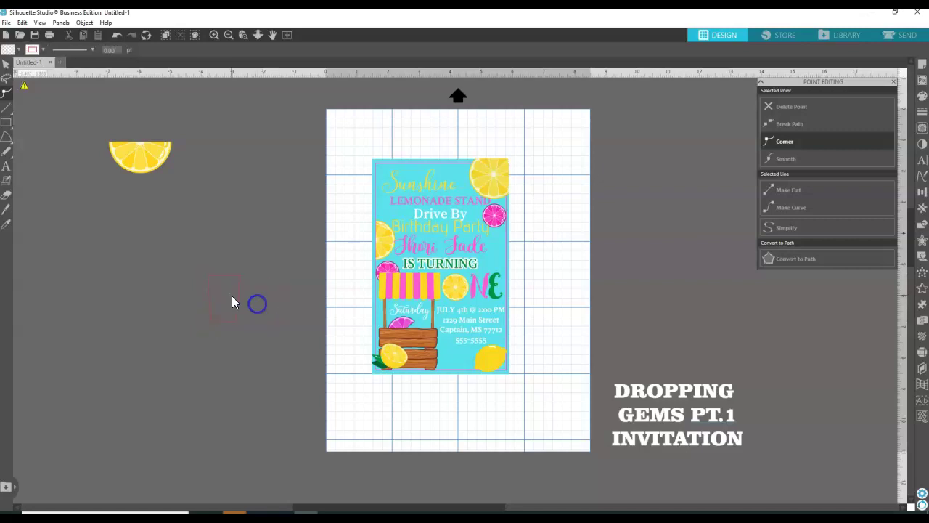
click(225, 278)
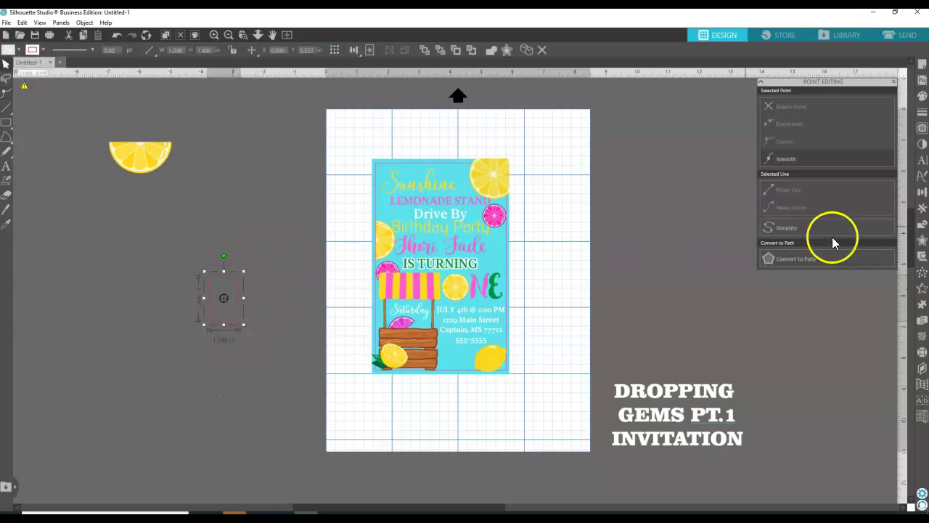
Fill the cup shape white and give it a grey outline.
click(922, 95)
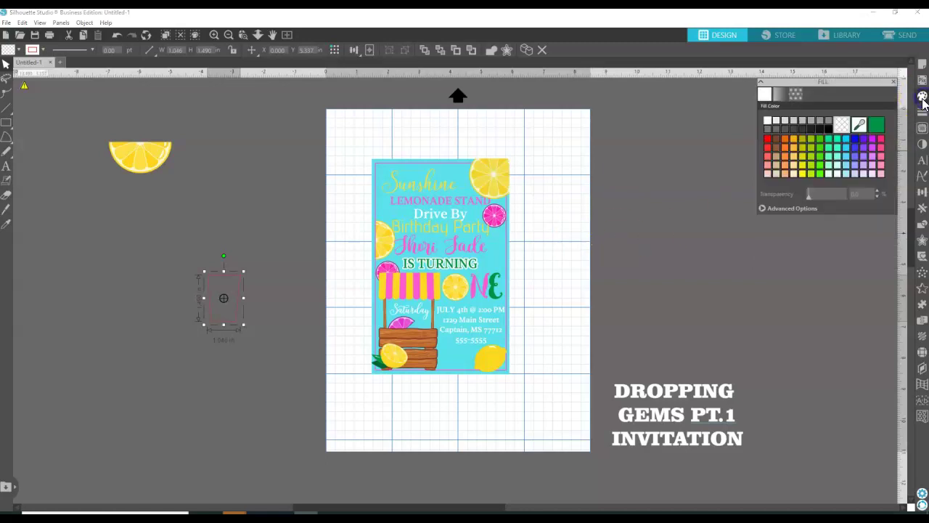
click(766, 121)
click(768, 121)
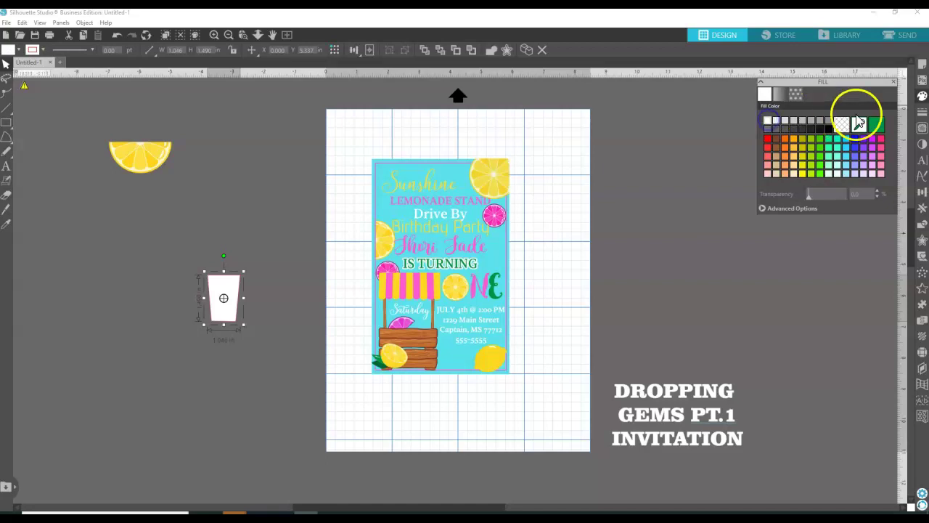
click(922, 111)
click(779, 93)
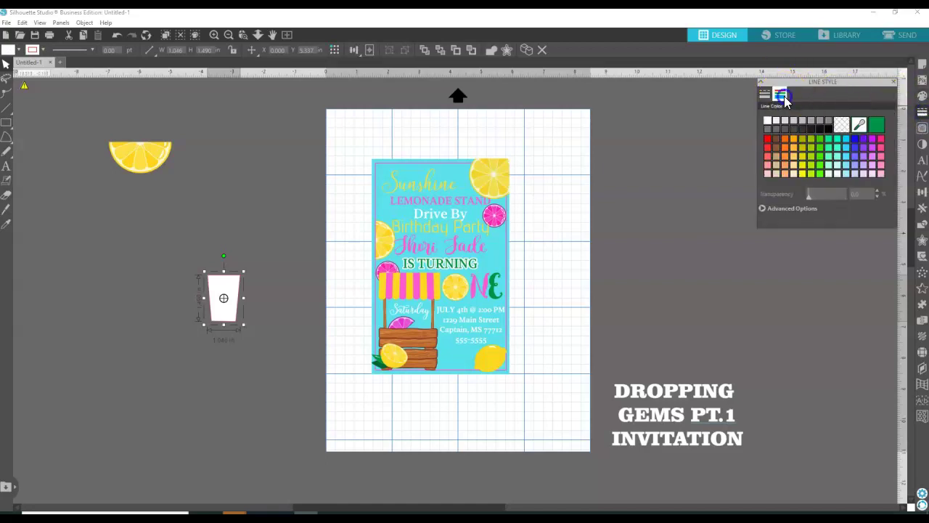
click(768, 121)
click(812, 121)
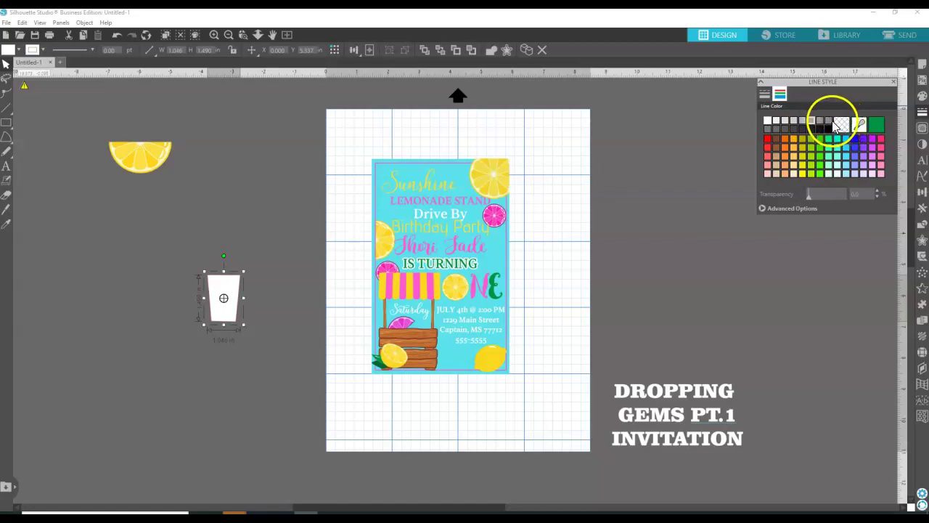
Change the cup's fill to grey and make it partly transparent.
click(922, 97)
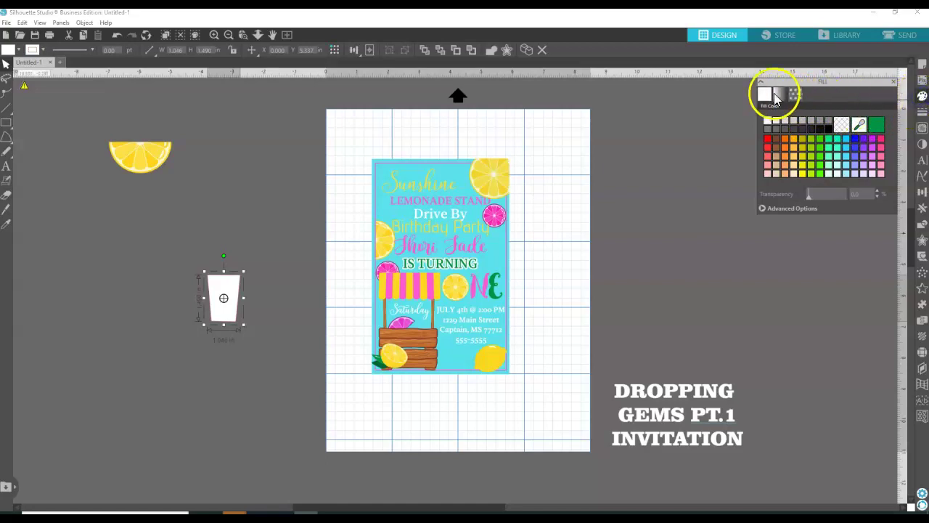
click(805, 123)
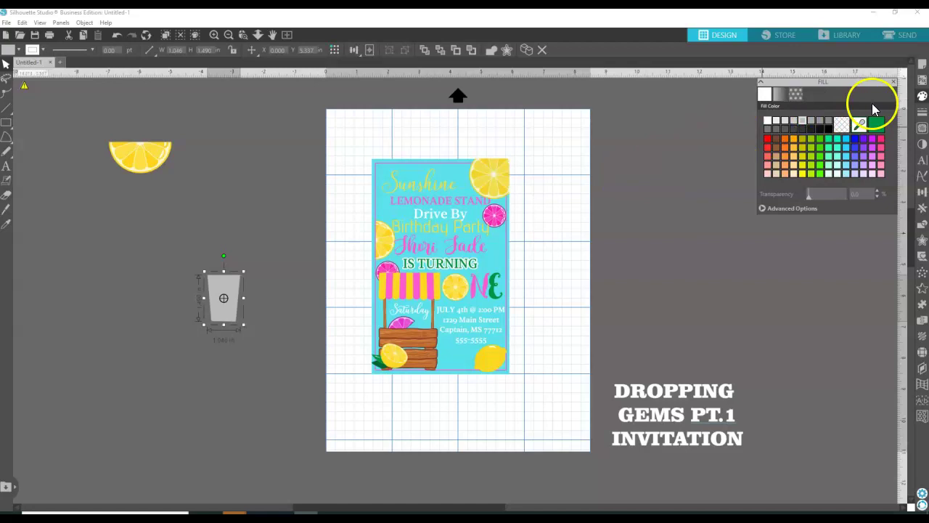
click(795, 120)
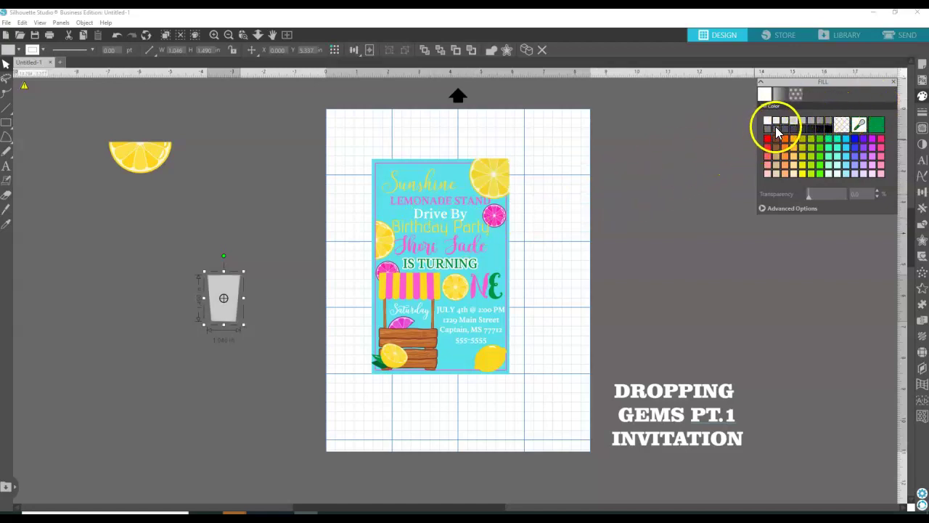
click(785, 121)
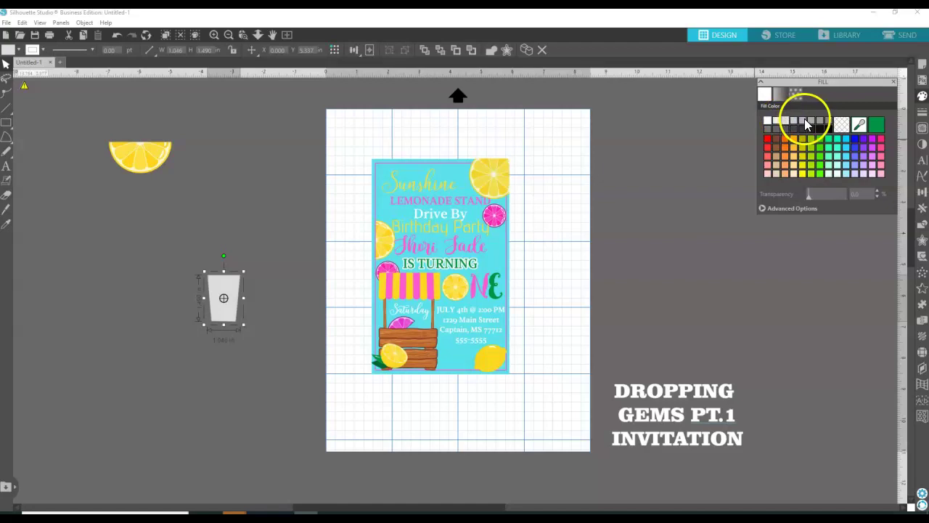
click(803, 120)
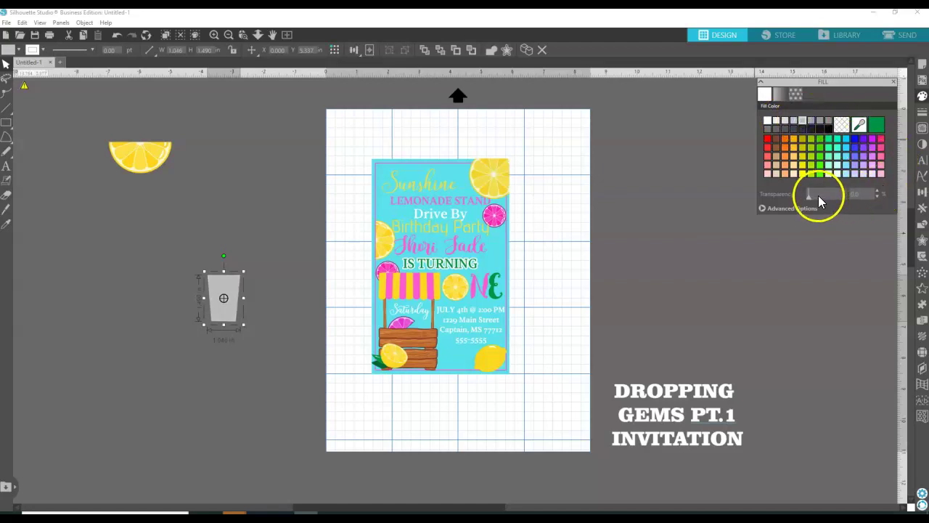
drag(810, 200, 826, 202)
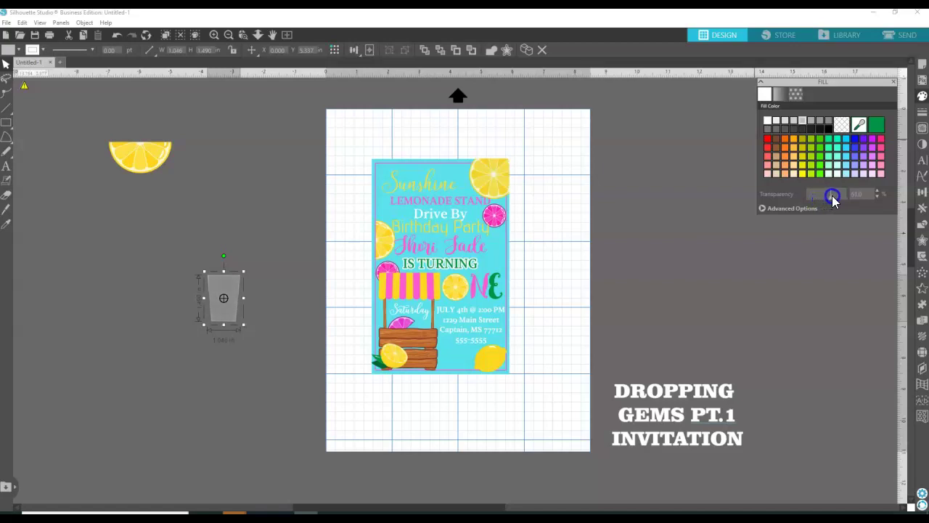
drag(824, 200, 824, 200)
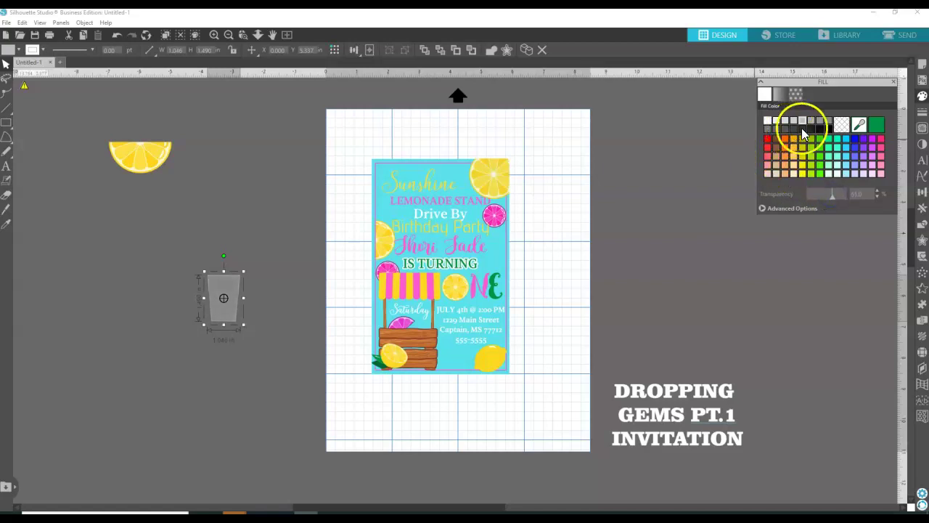
click(923, 114)
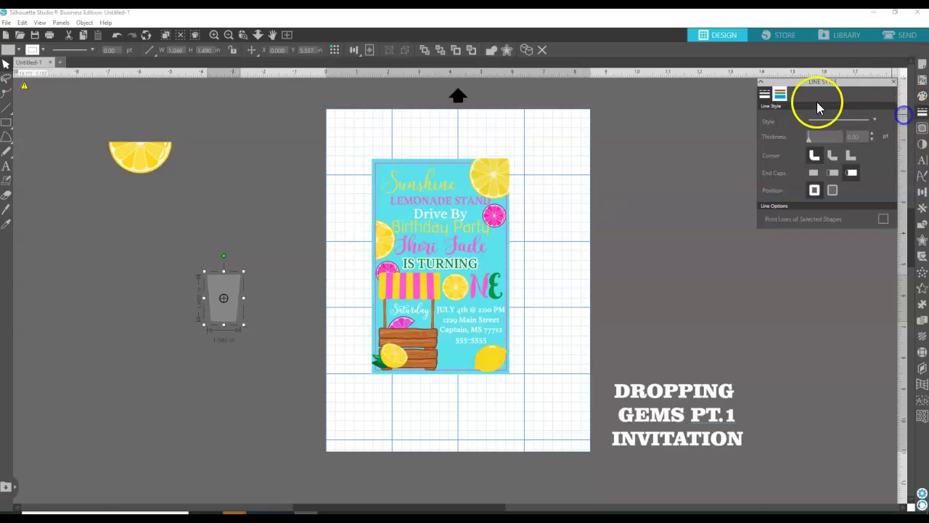
click(780, 93)
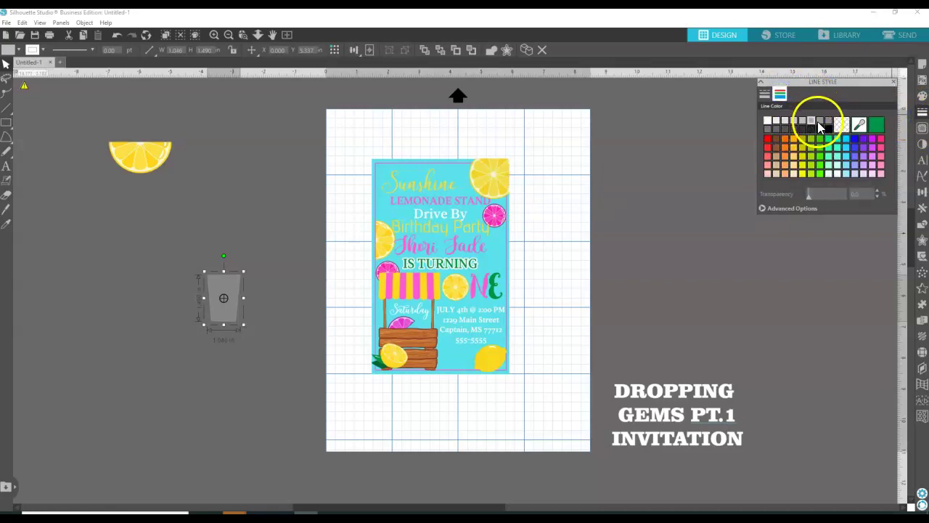
Move the grey cup onto the page beside the invitation.
click(284, 183)
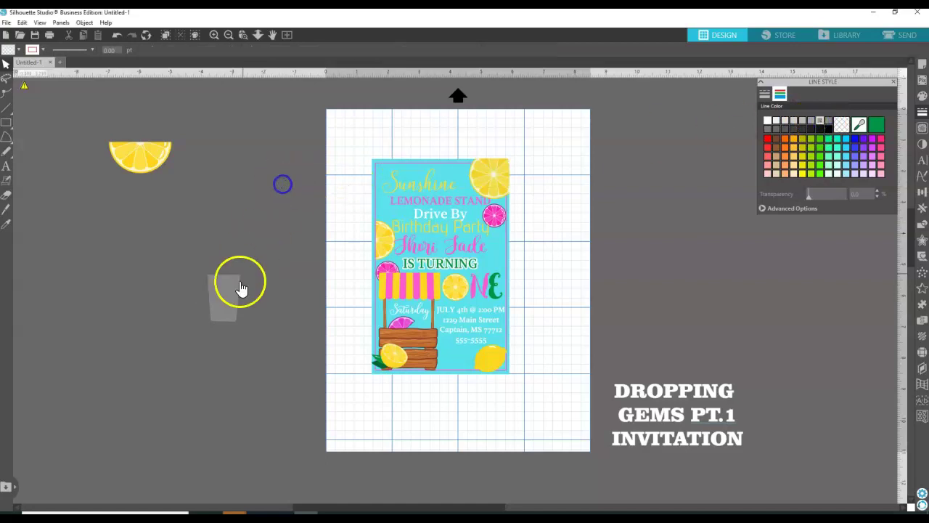
drag(225, 297, 564, 331)
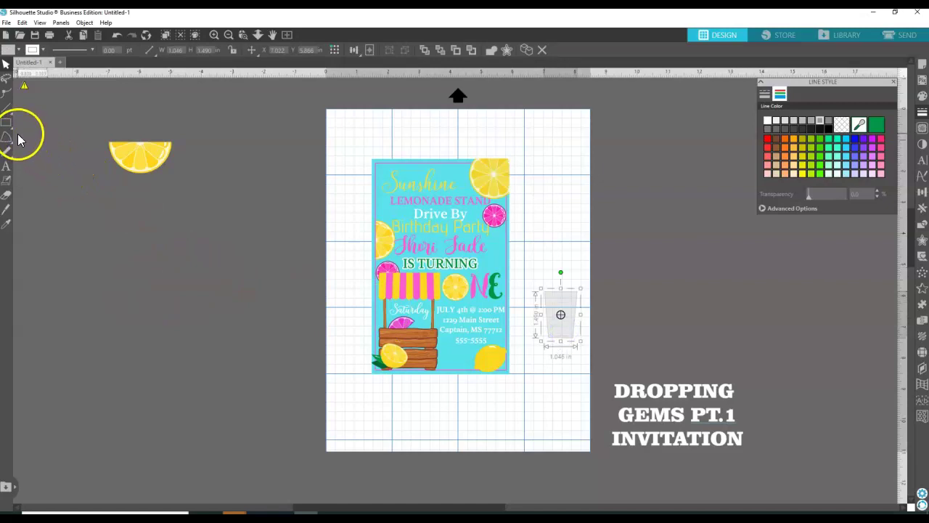
mouse_move(8, 123)
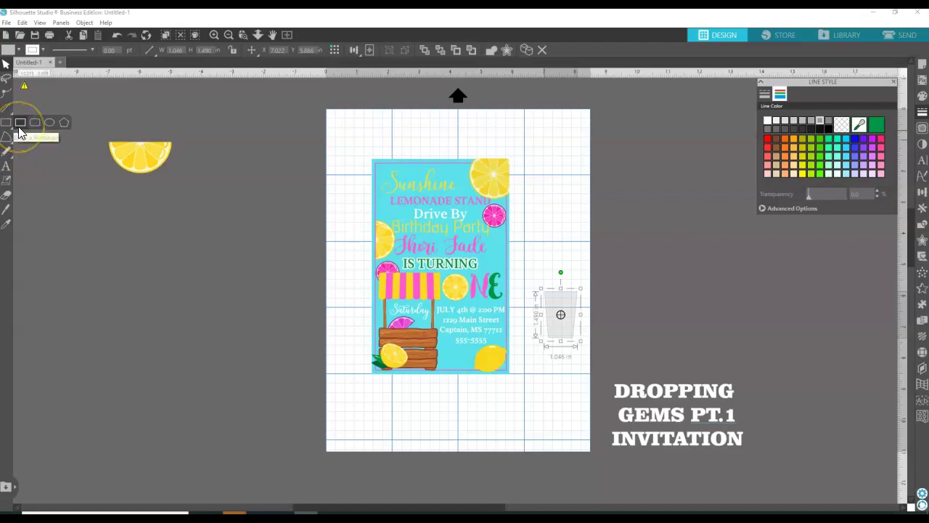
click(543, 368)
click(630, 315)
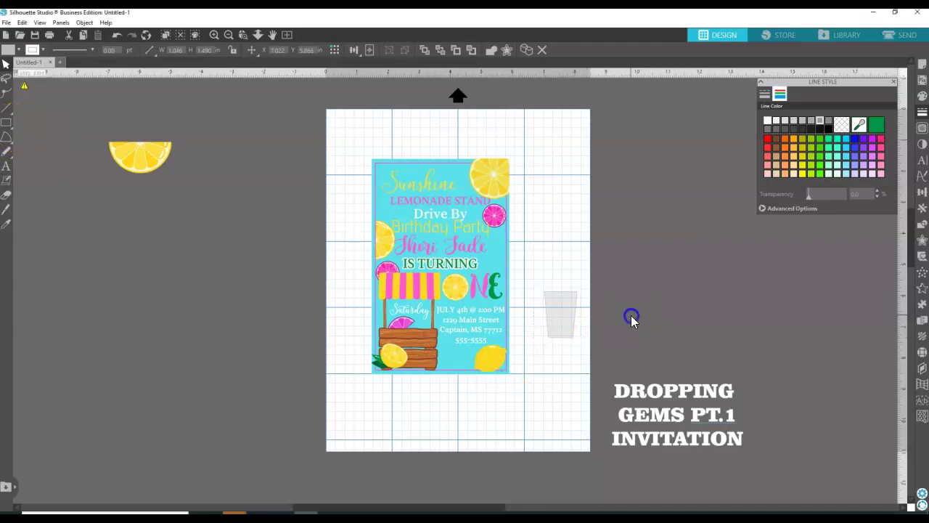
click(565, 343)
Duplicate the cup, place the copy below, and enlarge it to about 1.43 by 2.03 in.
click(564, 344)
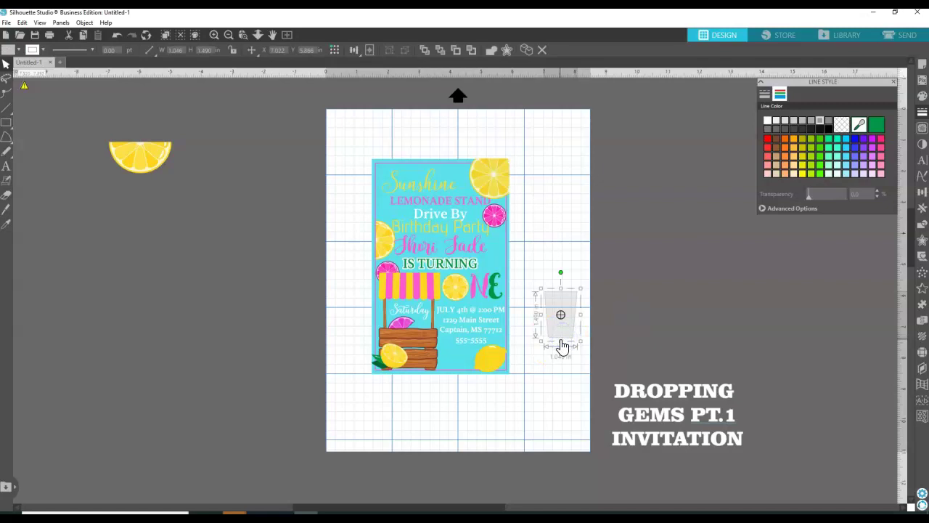
right_click(565, 339)
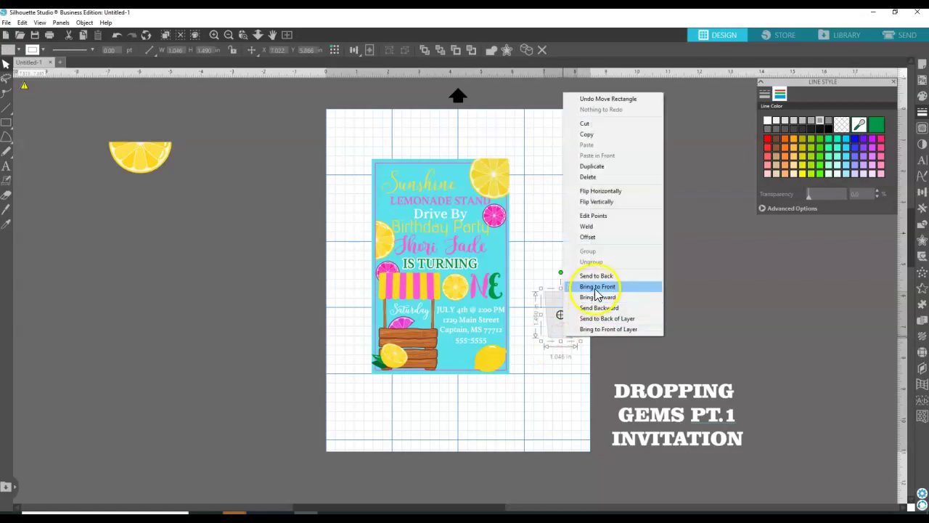
click(598, 171)
mouse_move(579, 325)
mouse_down()
mouse_move(572, 360)
mouse_move(564, 357)
mouse_move(573, 332)
mouse_move(545, 382)
mouse_move(557, 356)
mouse_move(596, 322)
mouse_up()
drag(564, 357, 560, 404)
Curve the top edge of the larger cup copy, setting its top points to corner or smooth.
double_click(551, 380)
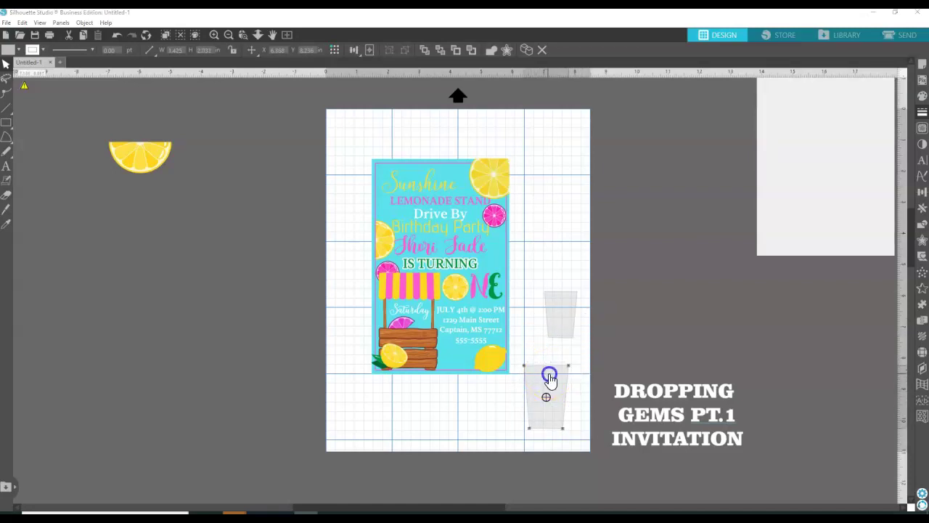
click(544, 365)
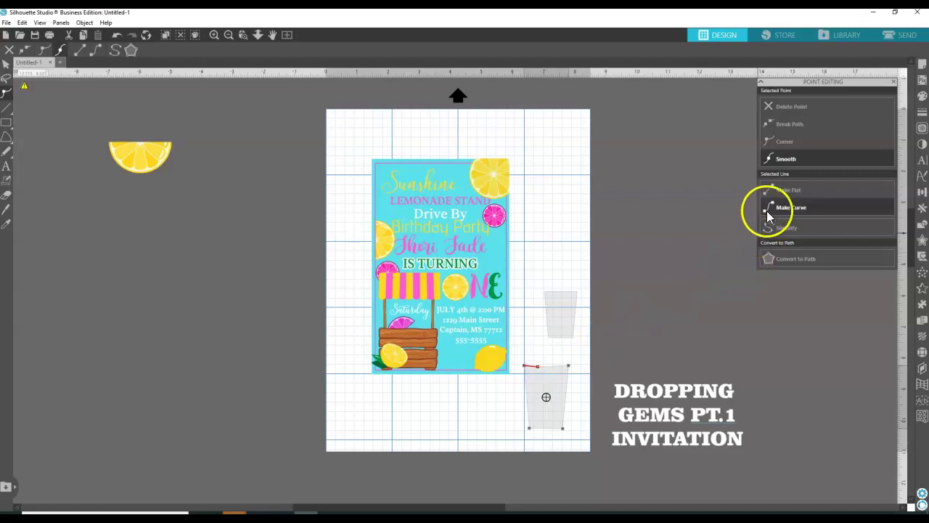
click(792, 207)
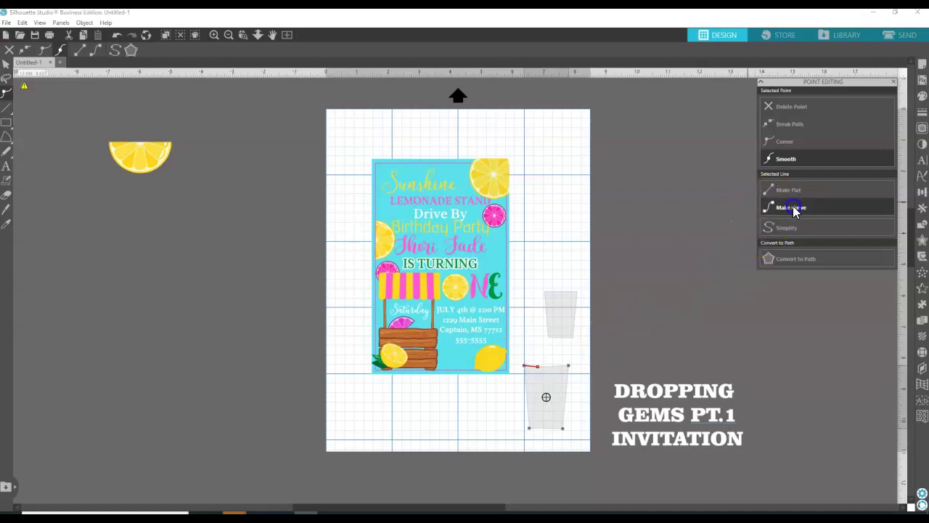
click(542, 368)
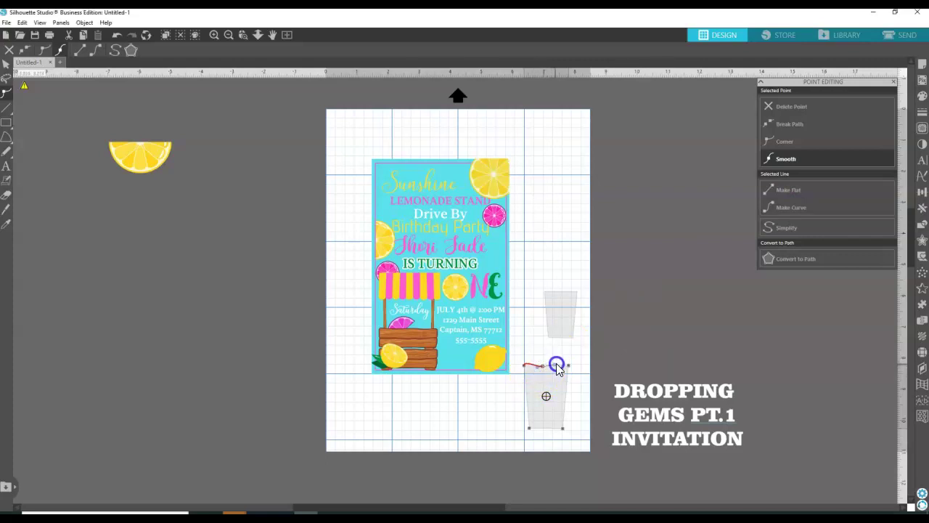
click(557, 365)
click(569, 366)
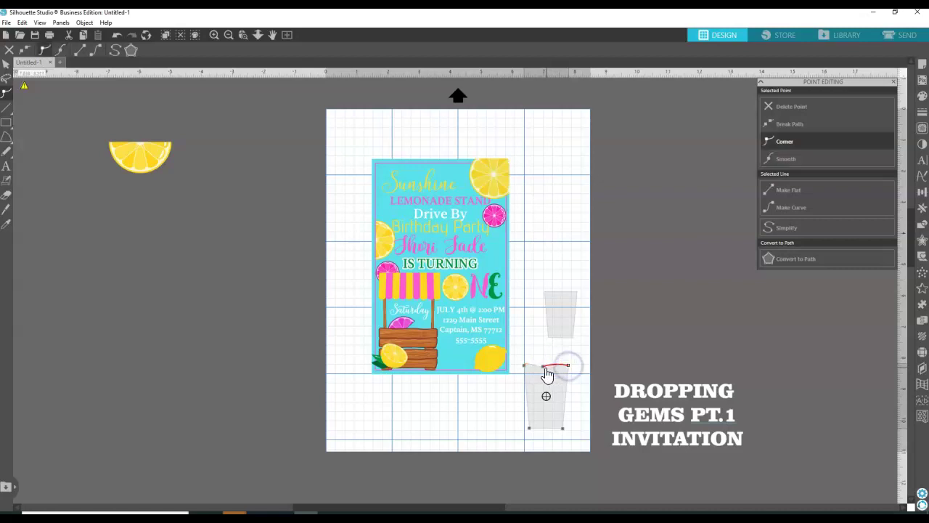
click(543, 367)
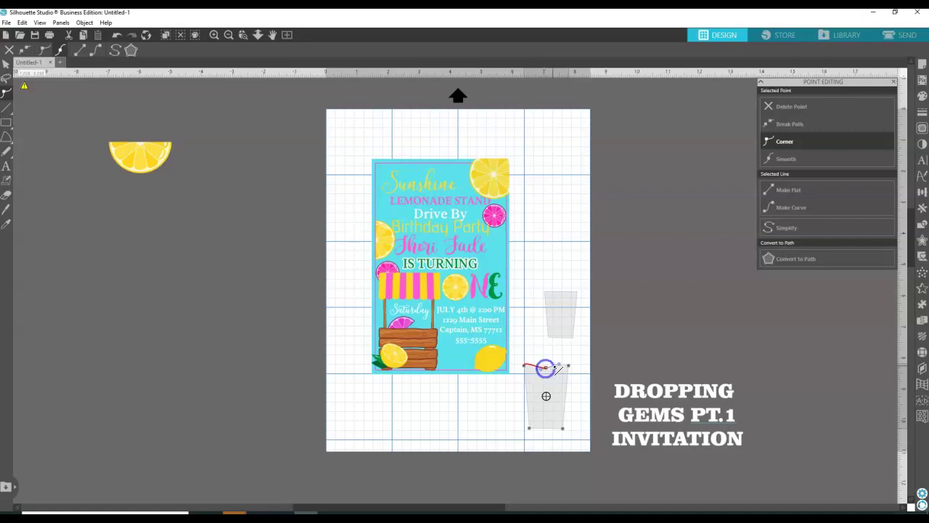
click(563, 368)
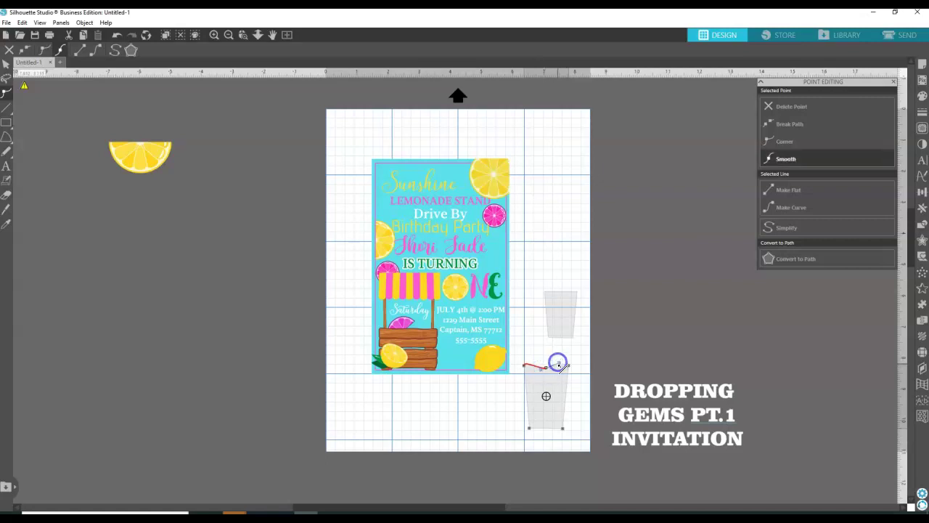
click(525, 366)
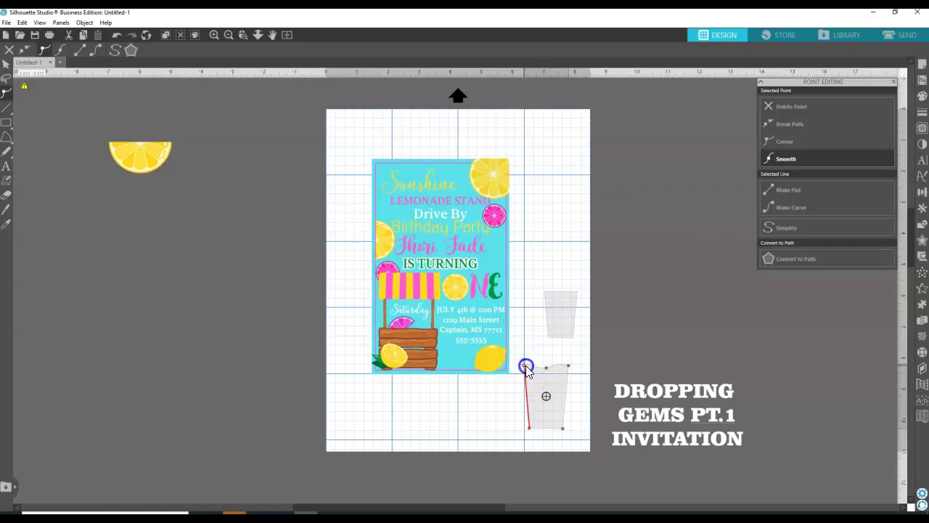
click(541, 338)
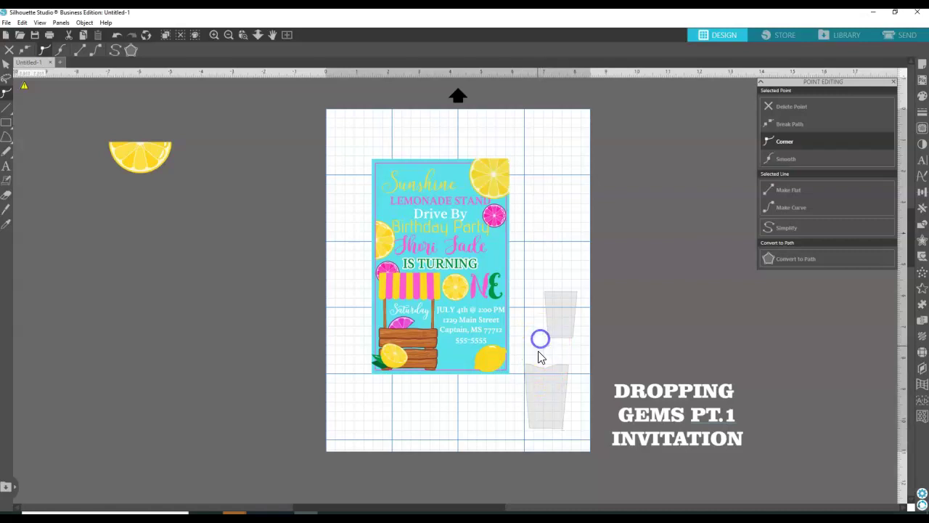
click(549, 416)
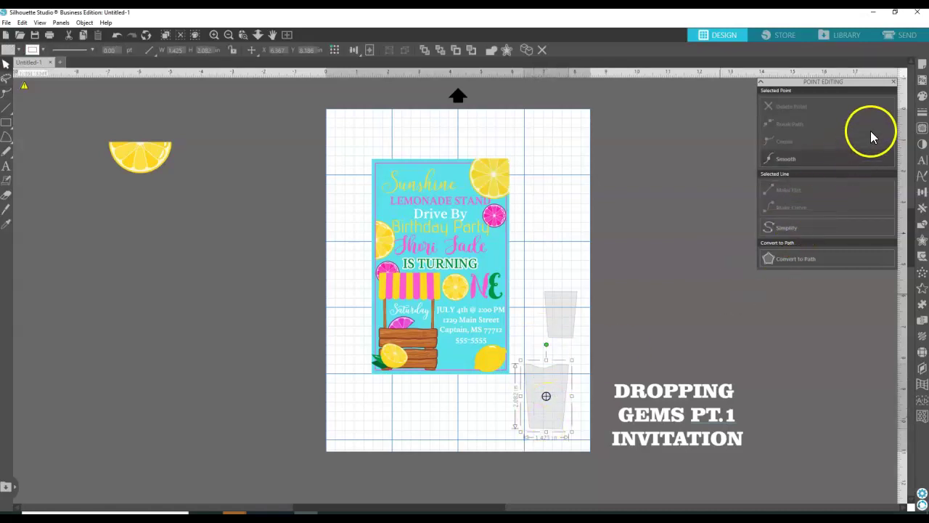
Fill the cup copy with the lemon's yellow via eyedropper and outline it in yellow.
click(922, 95)
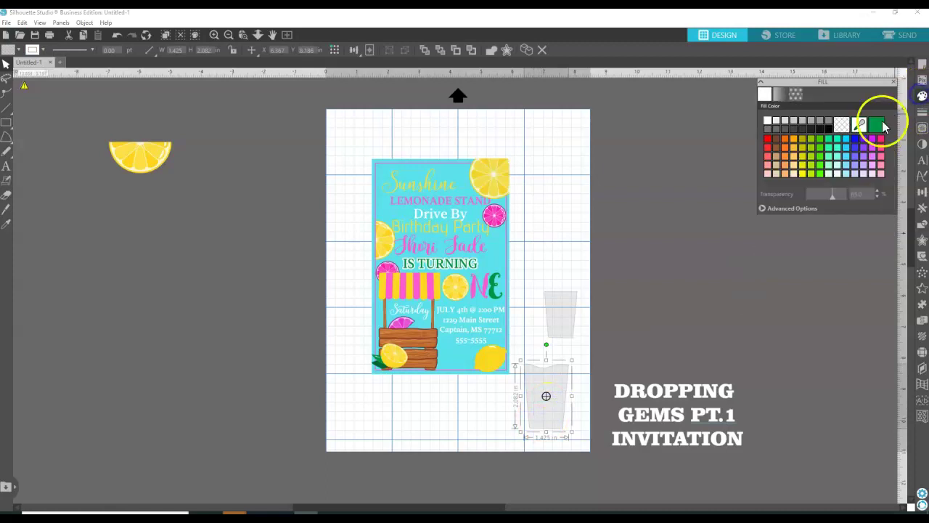
click(862, 126)
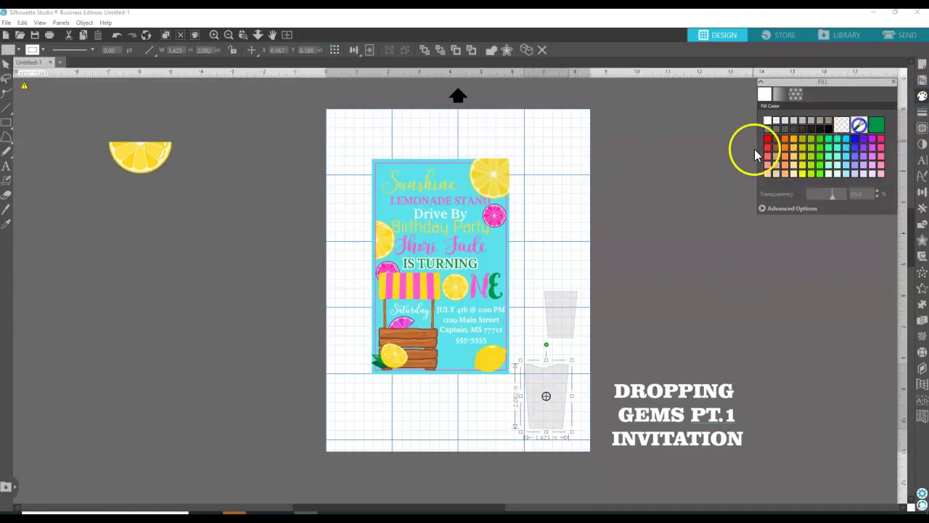
click(494, 174)
click(921, 111)
click(779, 93)
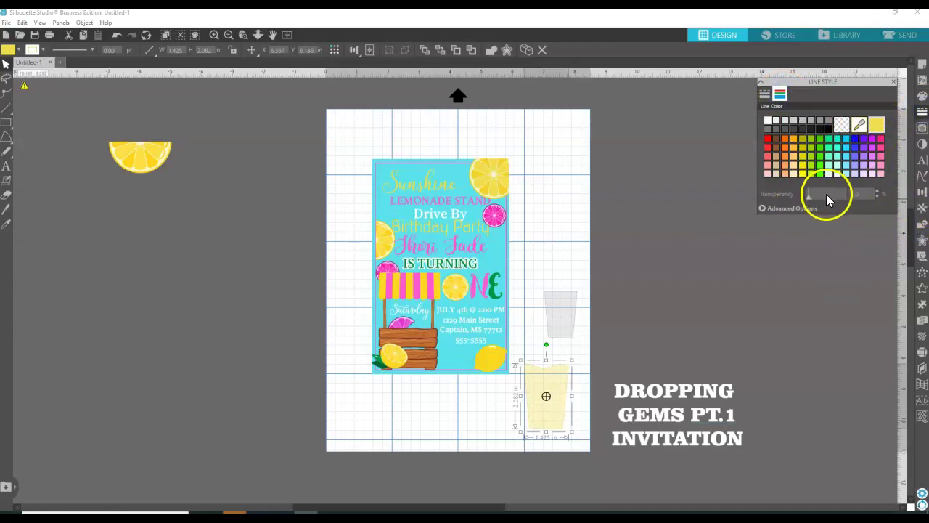
click(730, 197)
click(877, 125)
Make the yellow fill fully opaque and move the shape up into the grey glass.
click(922, 96)
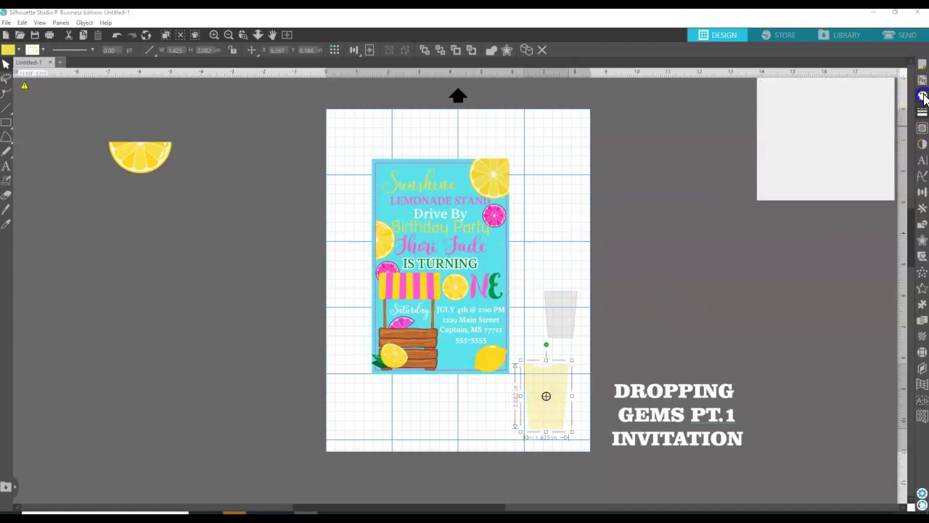
drag(832, 194, 787, 196)
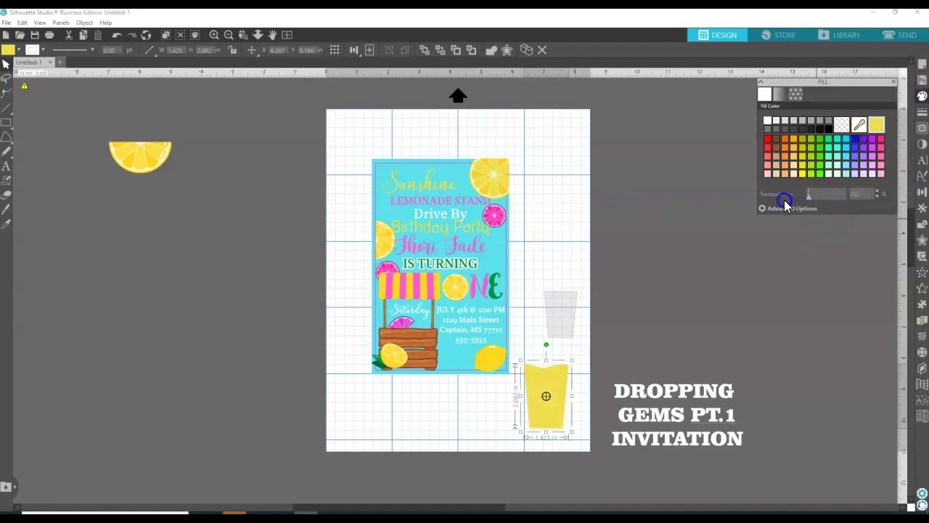
drag(551, 425, 565, 386)
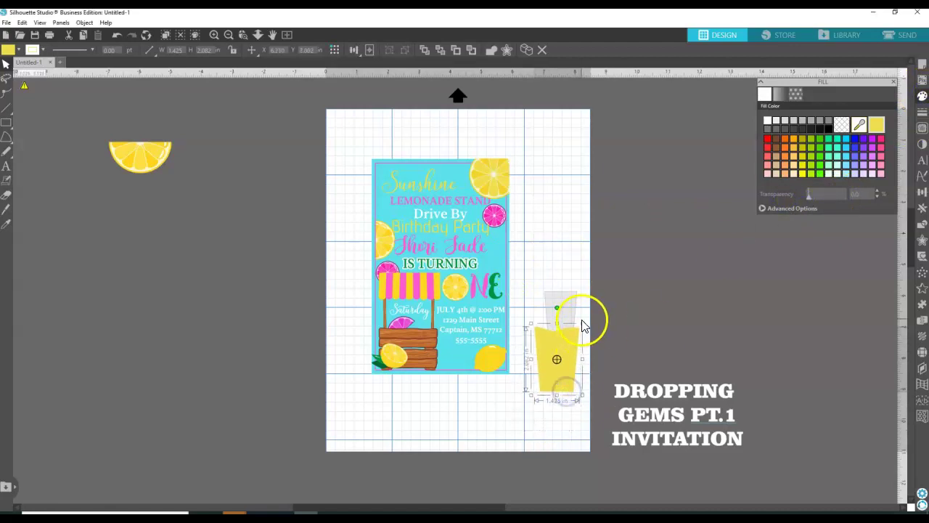
Resize the yellow lemonade to about 1.01 by 1.06 in inside the grey cup.
drag(582, 324, 576, 347)
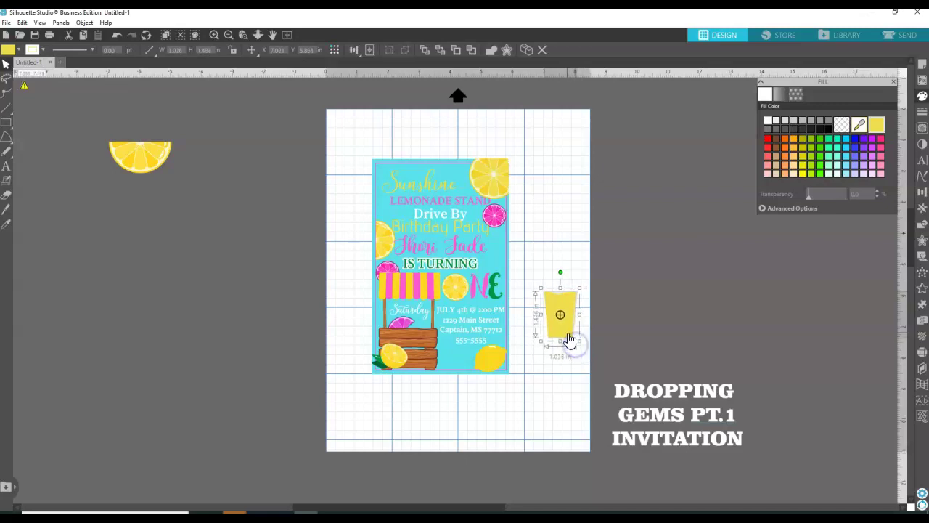
mouse_move(566, 300)
mouse_down()
mouse_move(560, 294)
mouse_move(562, 307)
mouse_up()
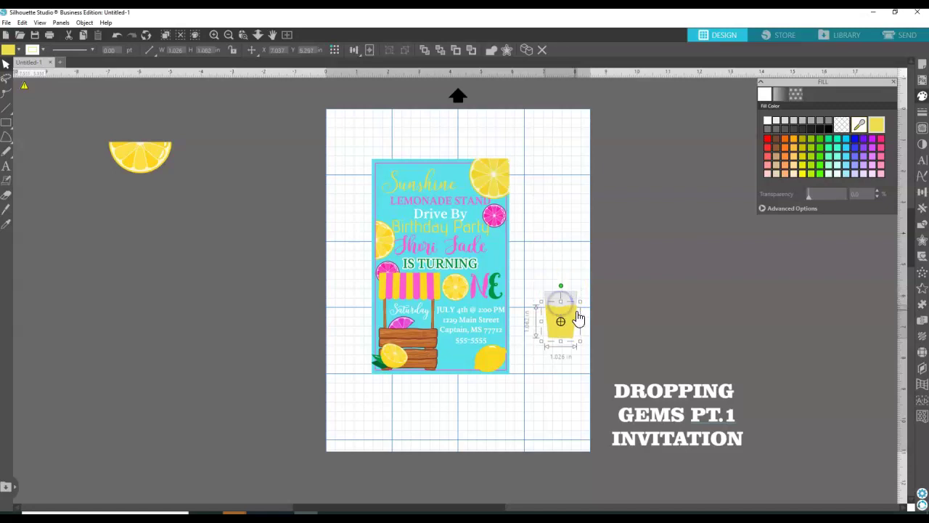
drag(582, 325, 580, 325)
drag(581, 324, 582, 325)
click(573, 247)
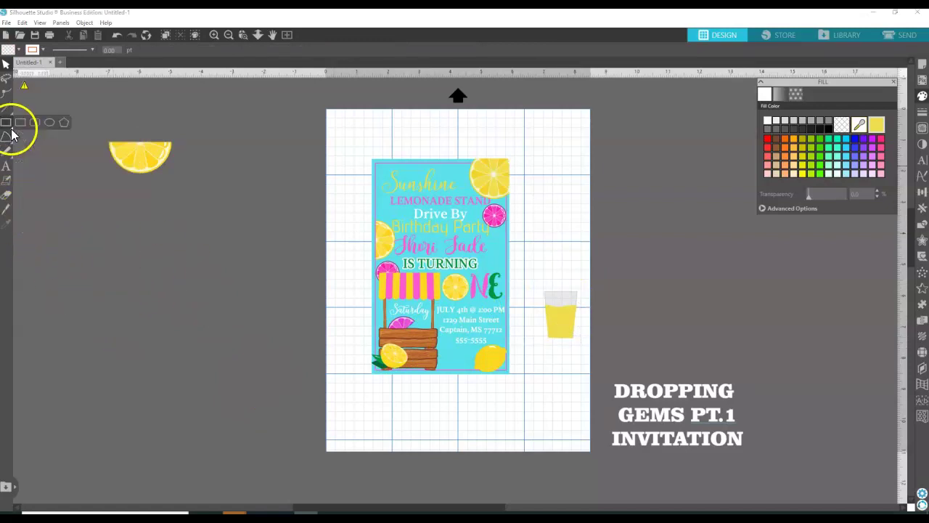
Draw a thin 0.216 by 1.401 in rectangle above the lemonade glass for the straw.
click(20, 123)
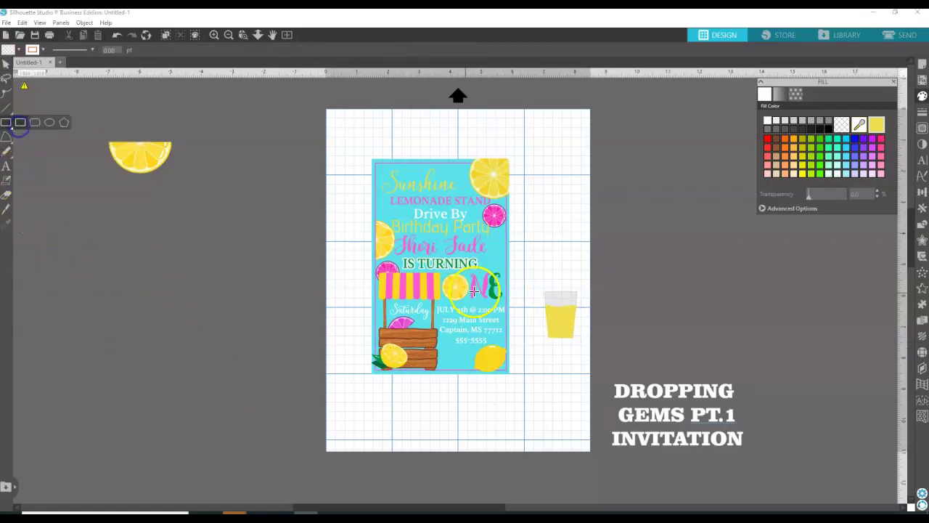
drag(536, 228, 533, 271)
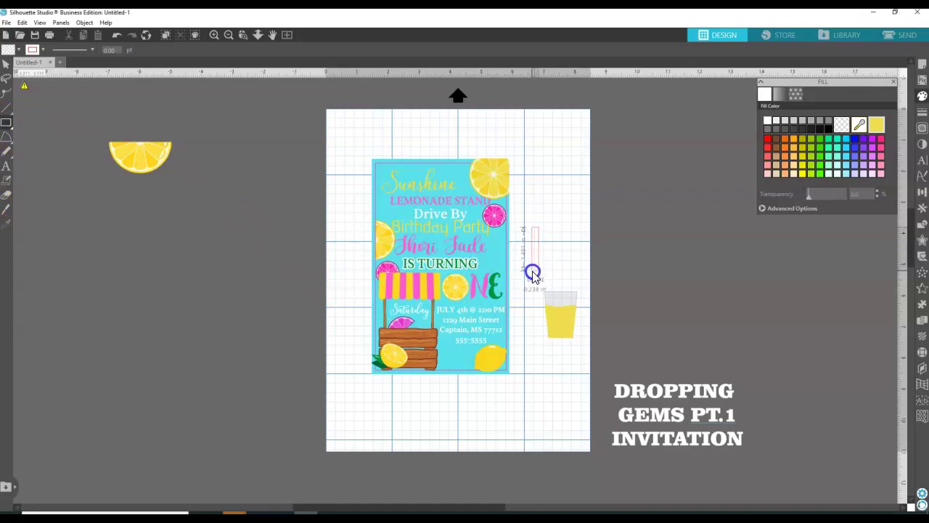
click(541, 222)
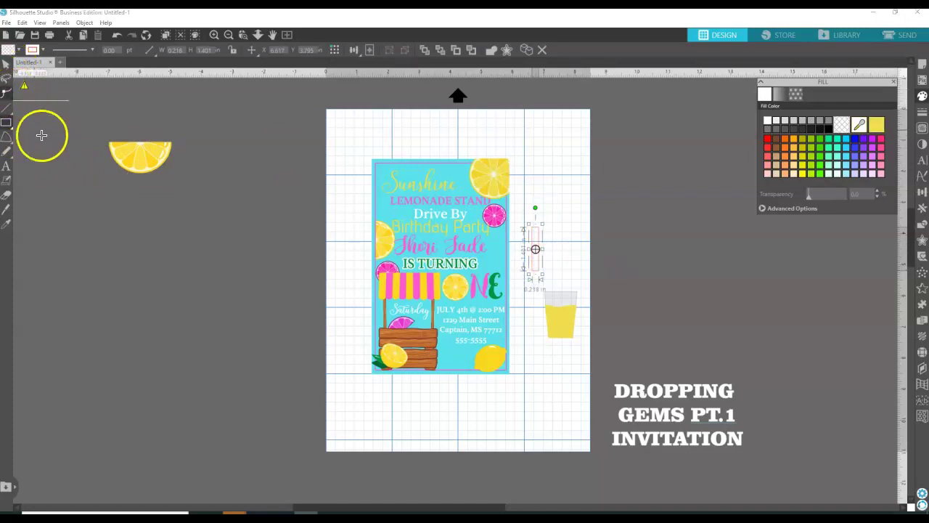
click(7, 63)
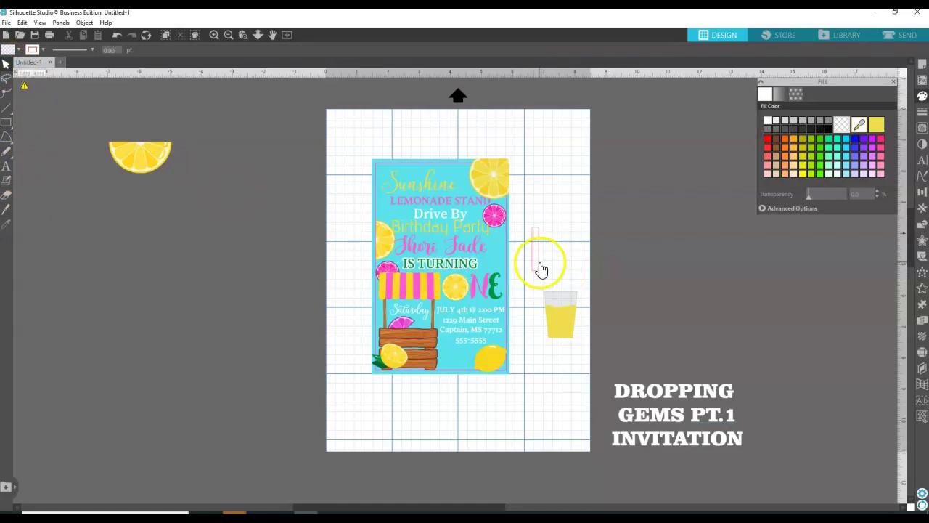
click(539, 264)
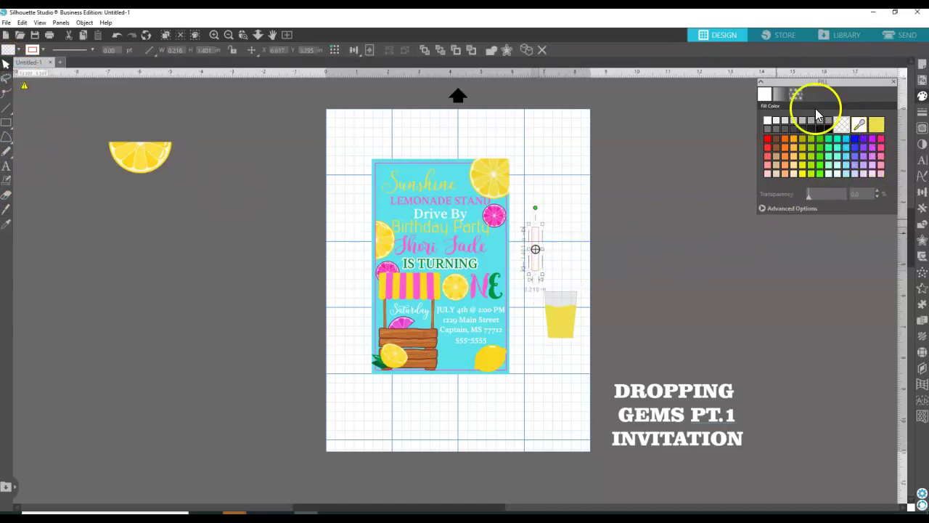
click(796, 95)
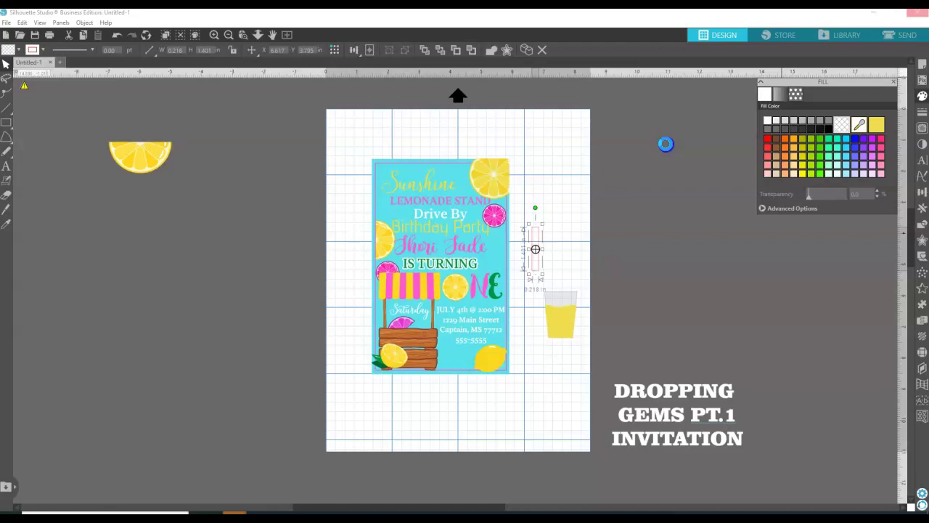
Fill the thin straw rectangle with the black-and-white stripe pattern, rotated to run diagonally.
click(796, 94)
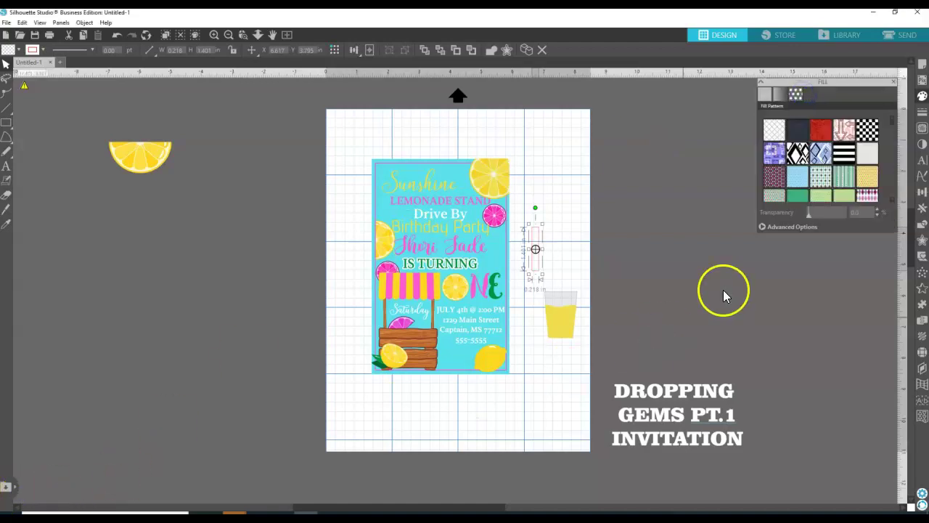
click(845, 160)
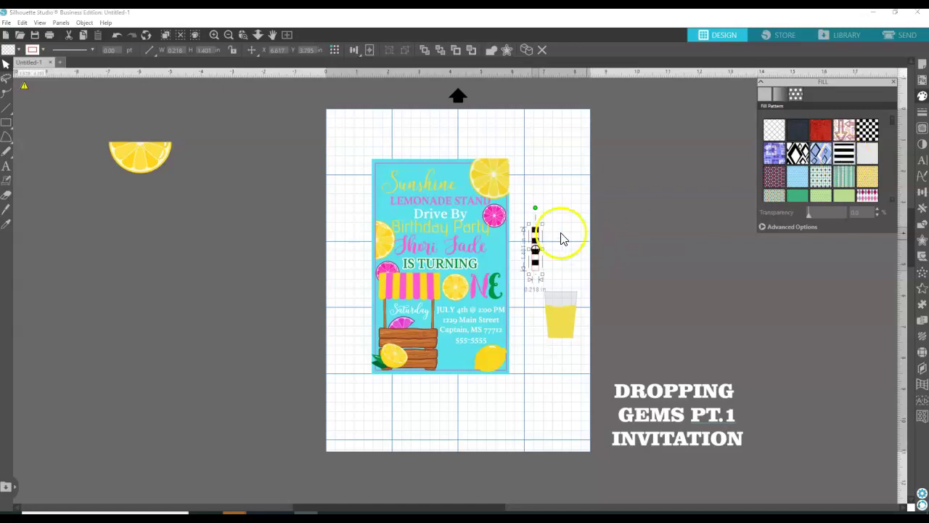
click(807, 227)
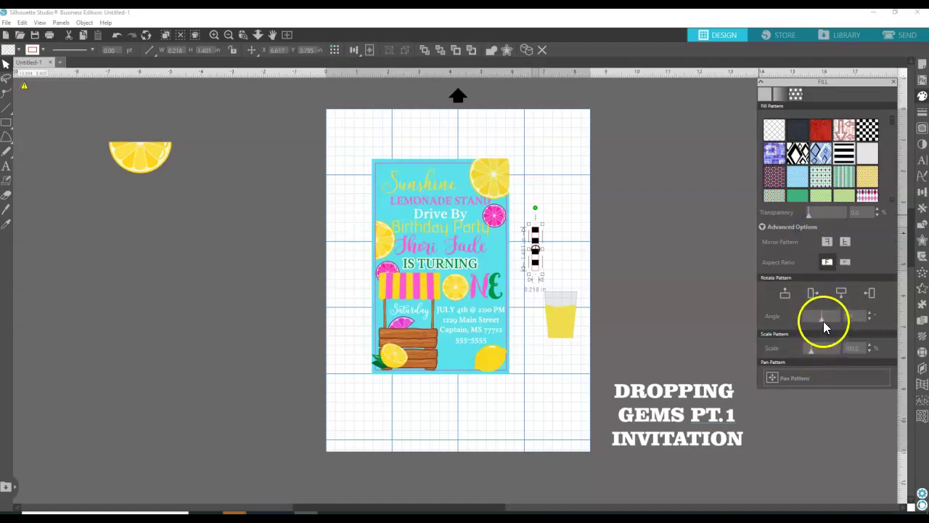
drag(823, 322, 817, 320)
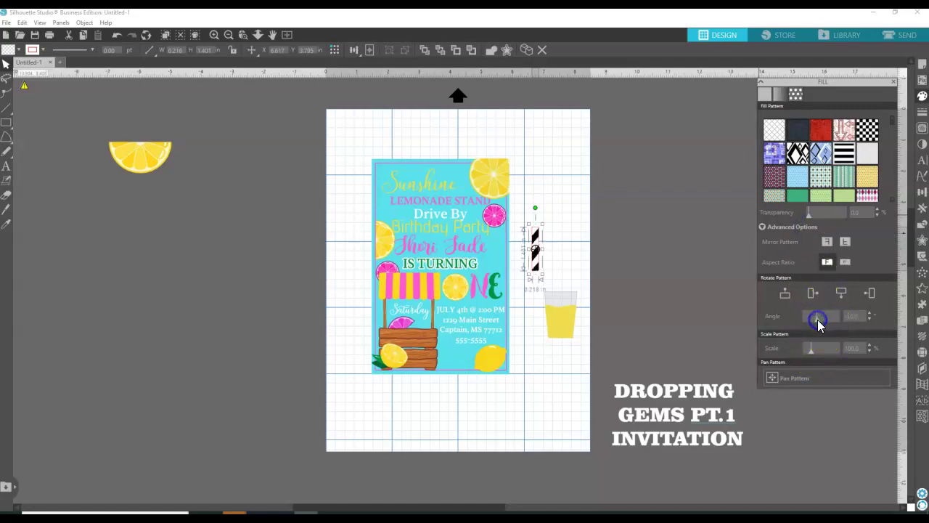
Give the straw a light outline colour after trying grey and black.
click(922, 113)
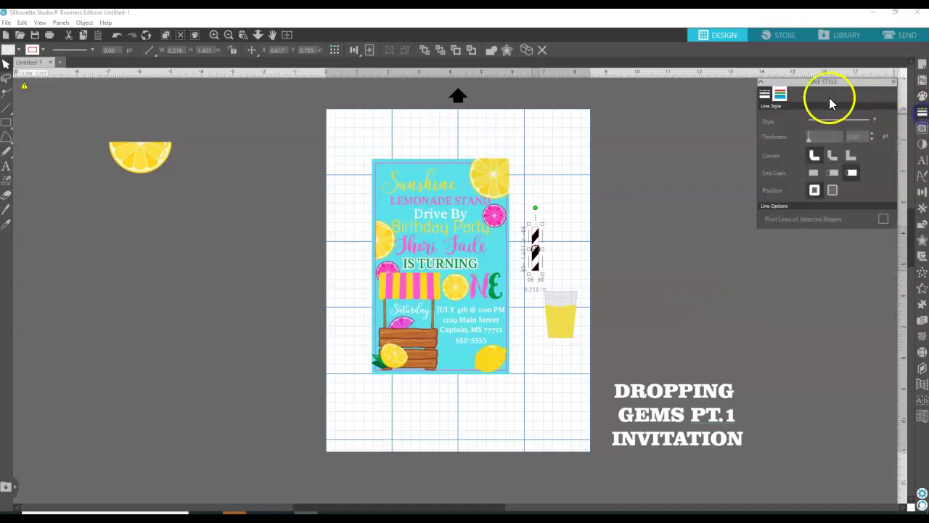
click(779, 95)
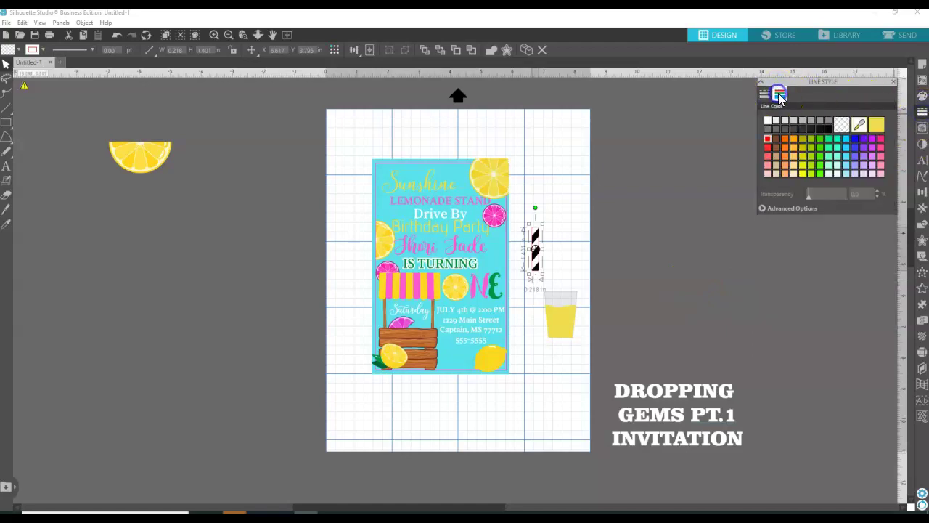
click(811, 121)
click(831, 129)
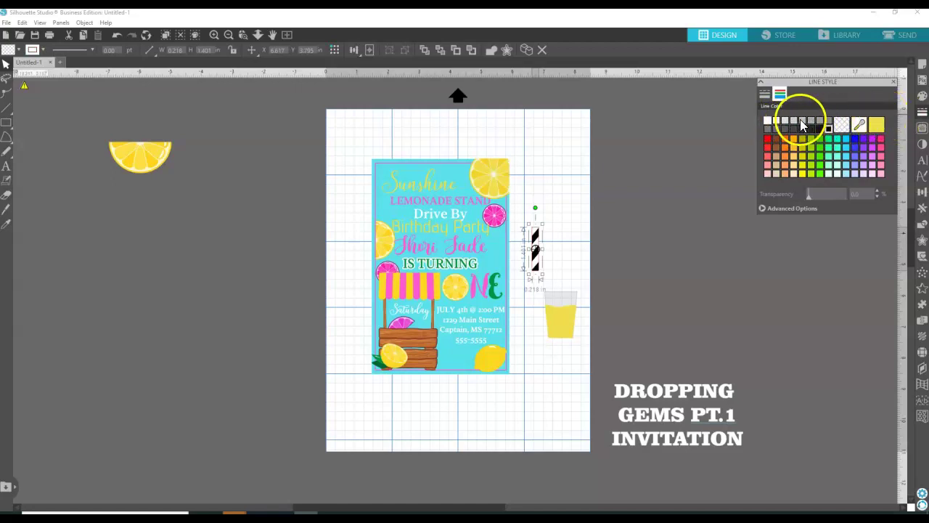
click(776, 121)
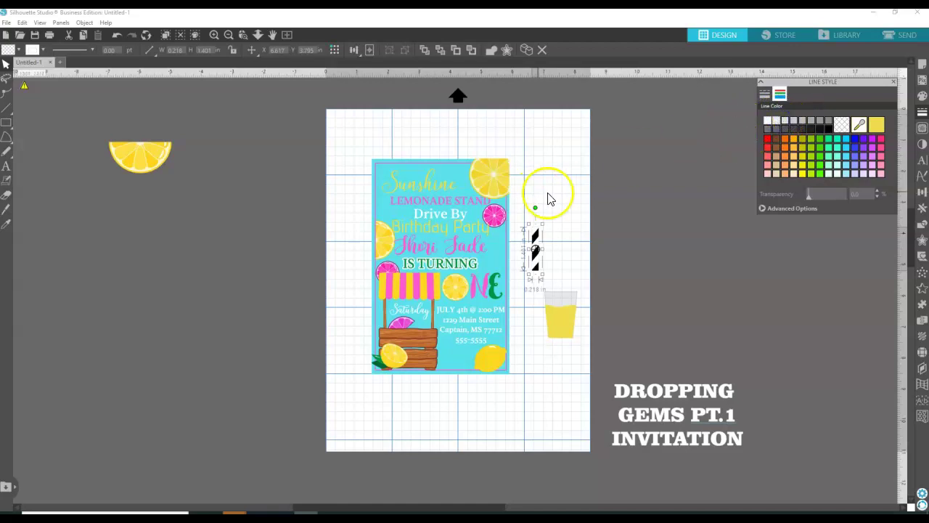
click(778, 210)
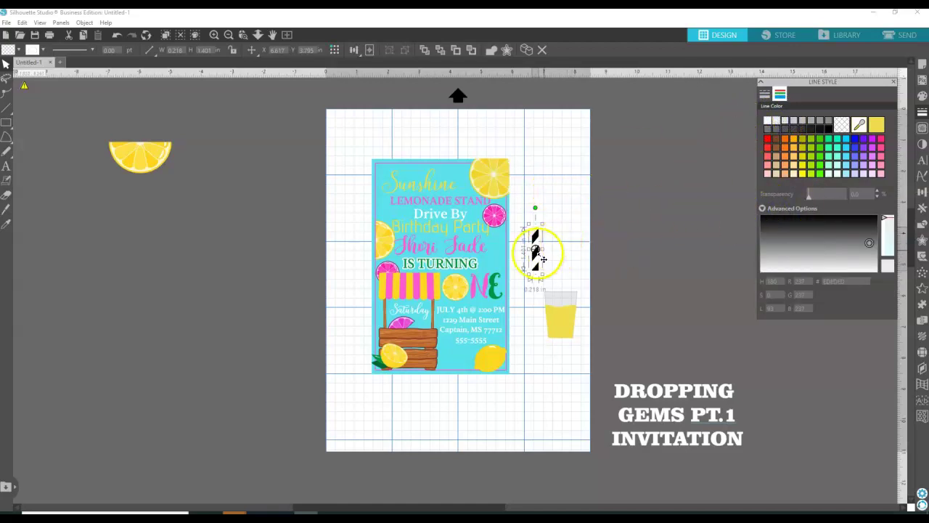
click(922, 96)
click(792, 207)
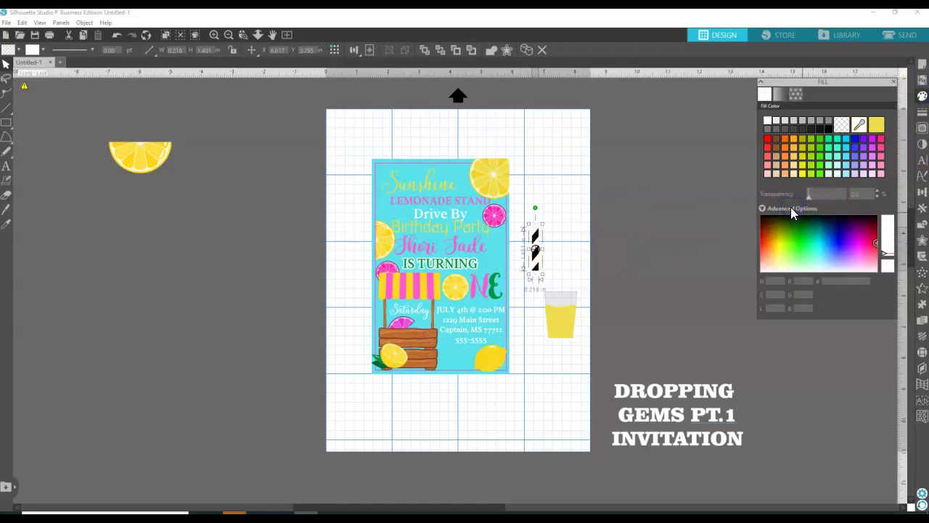
Scale the straw's stripe pattern down to 69%.
click(557, 230)
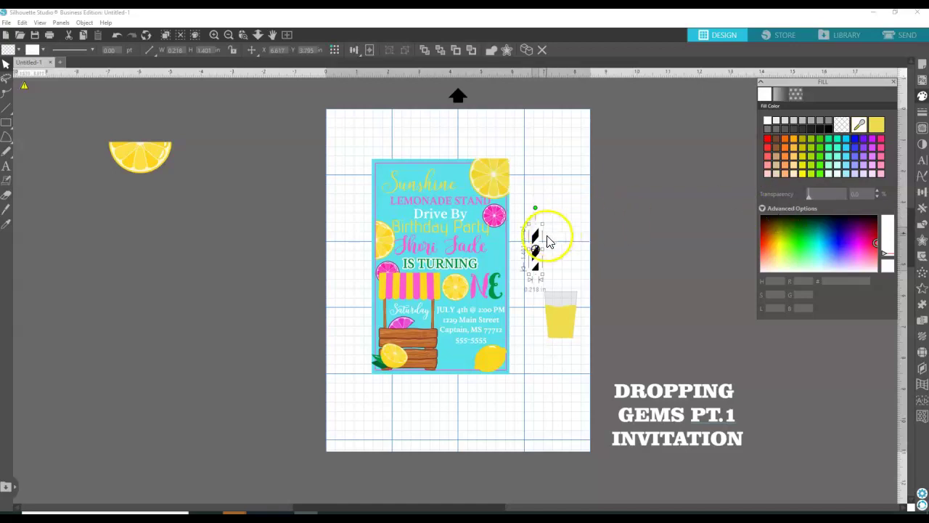
click(540, 259)
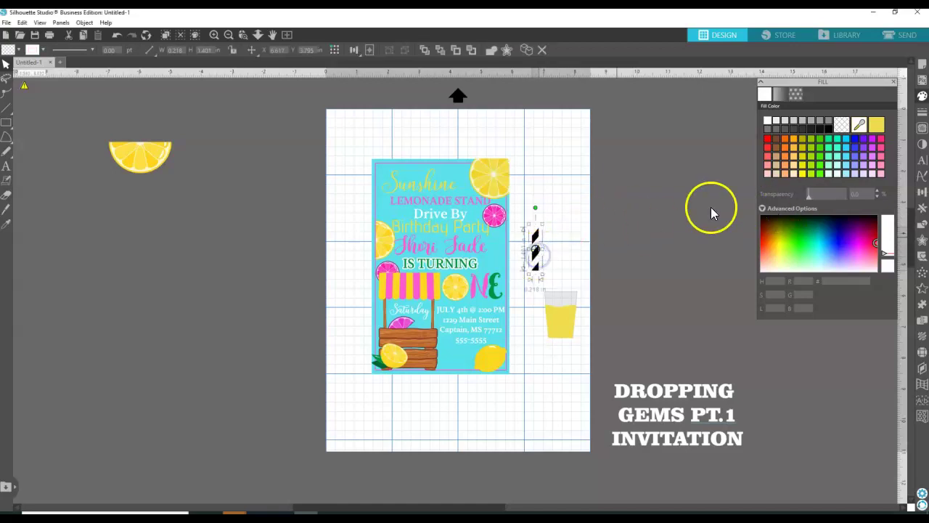
click(794, 96)
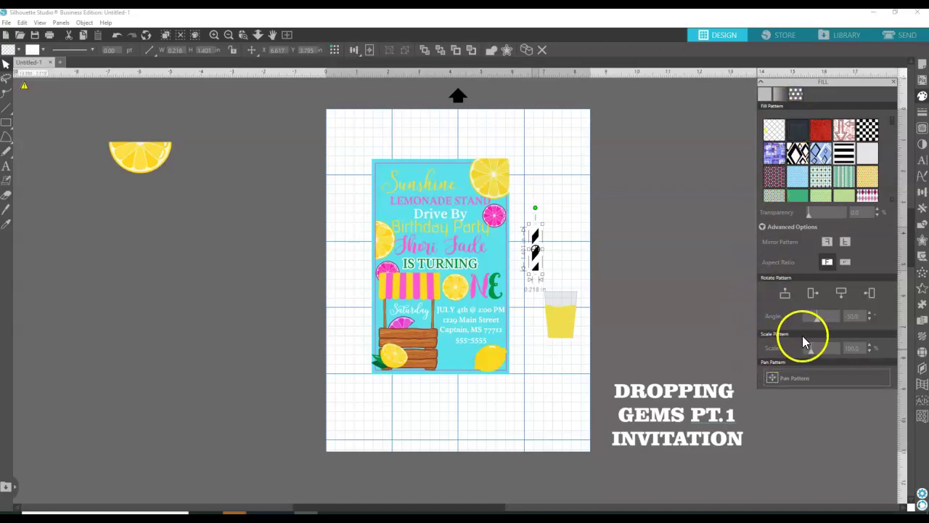
drag(813, 352, 809, 350)
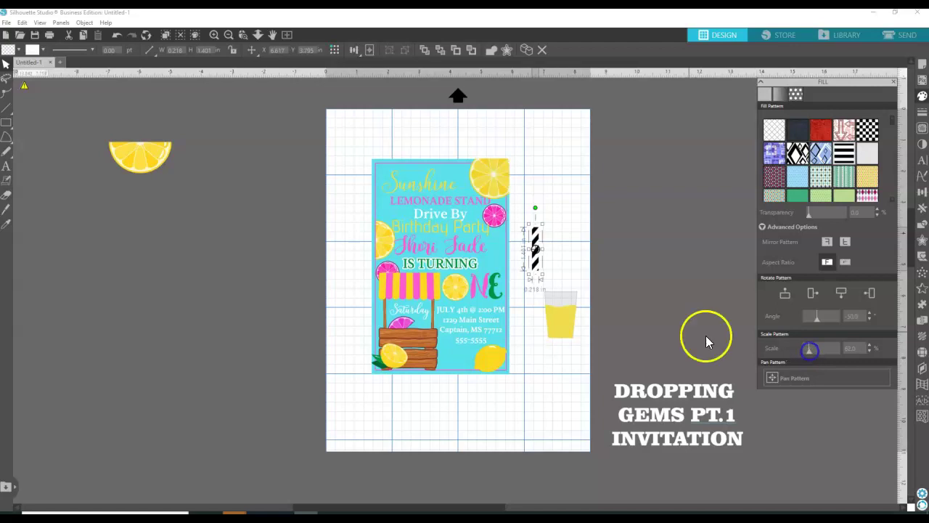
Tilt the straw clockwise with its rotate handle.
click(573, 222)
click(539, 262)
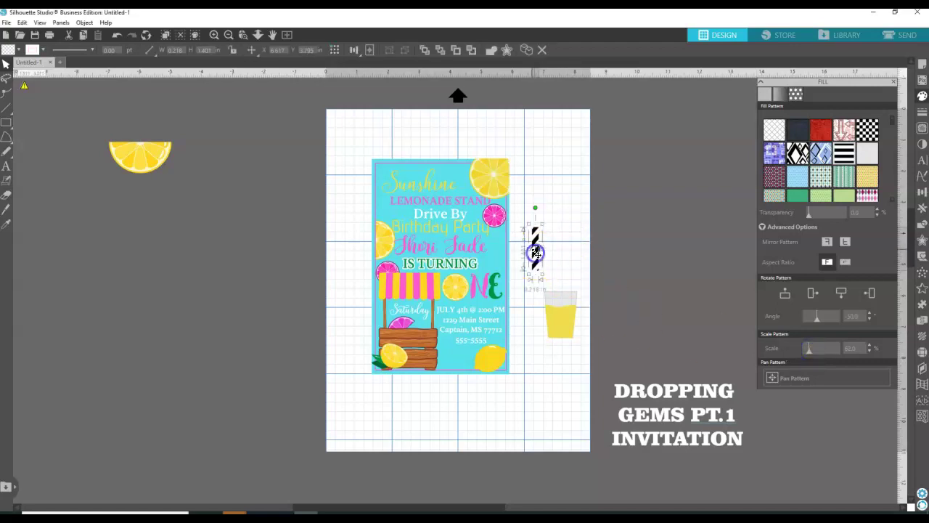
drag(536, 209, 546, 209)
click(570, 239)
Move the straw into the lemonade cup, resize it narrower, and set its stripes to 14%.
drag(533, 265, 563, 314)
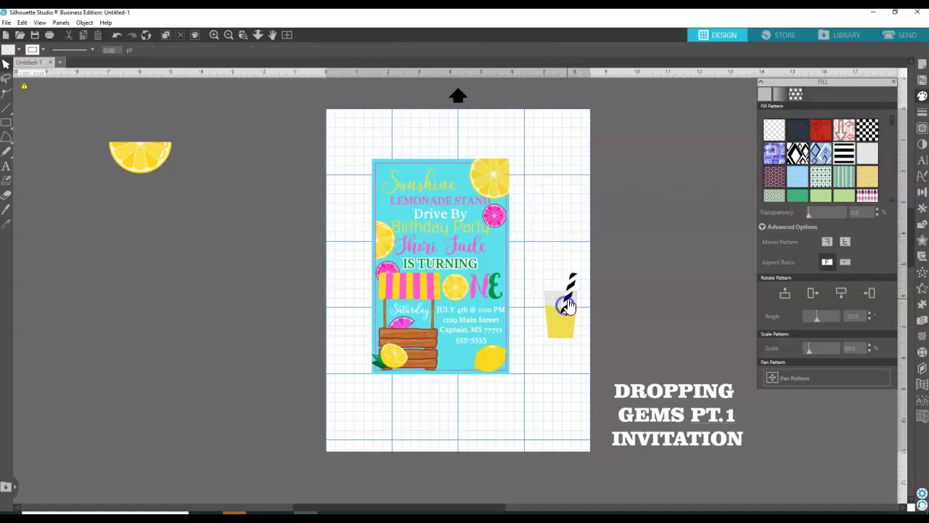
drag(581, 270, 605, 232)
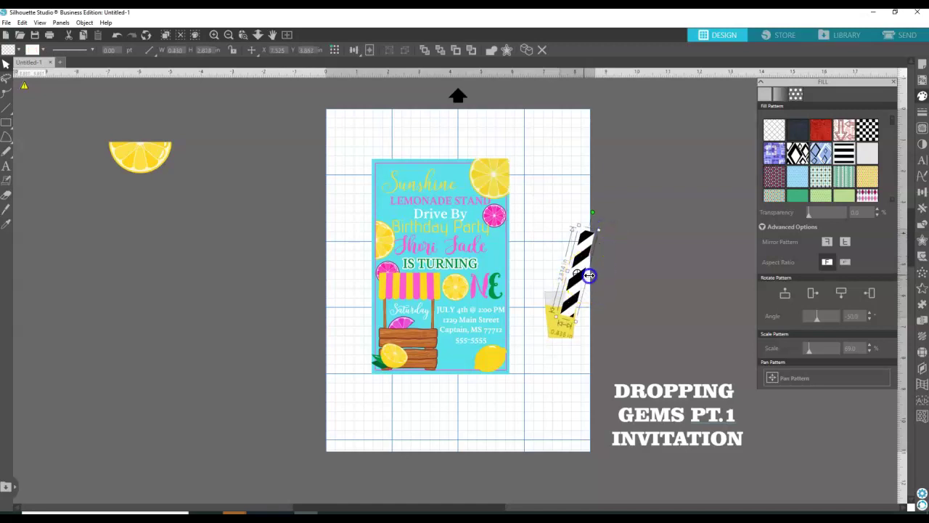
drag(588, 276, 583, 280)
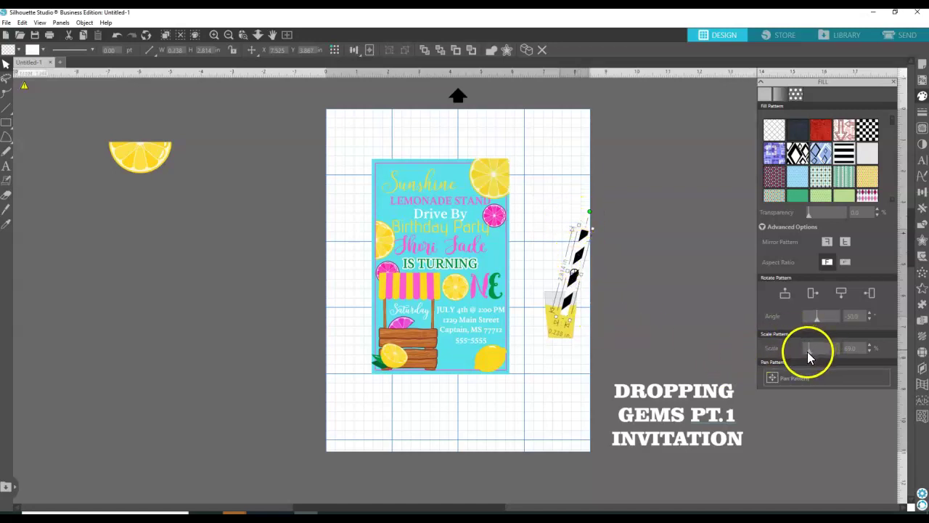
drag(809, 352, 809, 354)
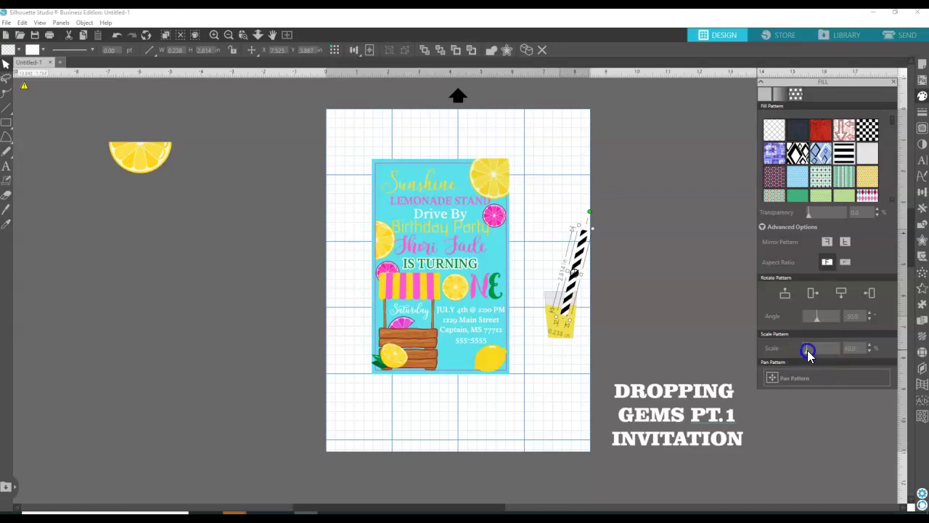
Shorten the straw and send it backward behind the cup, nudged down into it.
click(543, 229)
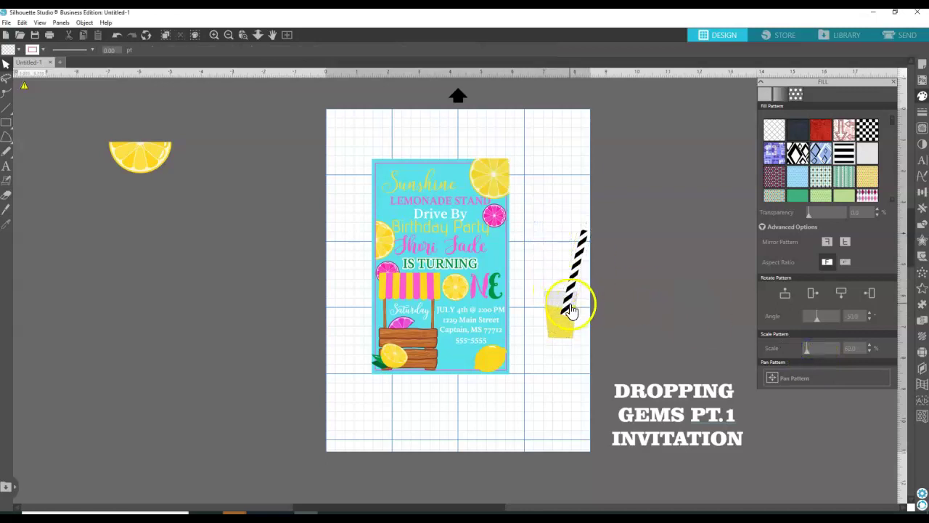
click(570, 309)
drag(587, 236, 576, 257)
click(556, 270)
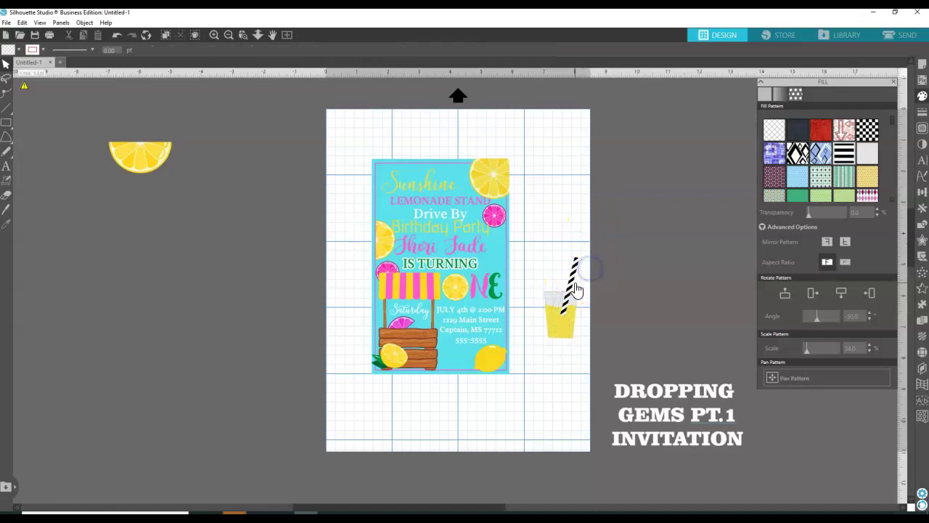
right_click(573, 289)
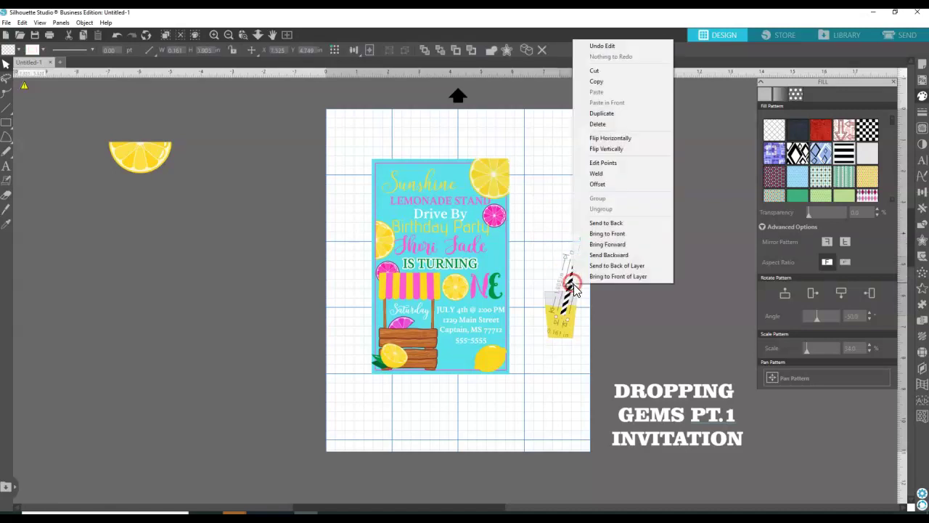
click(609, 255)
drag(573, 270, 553, 291)
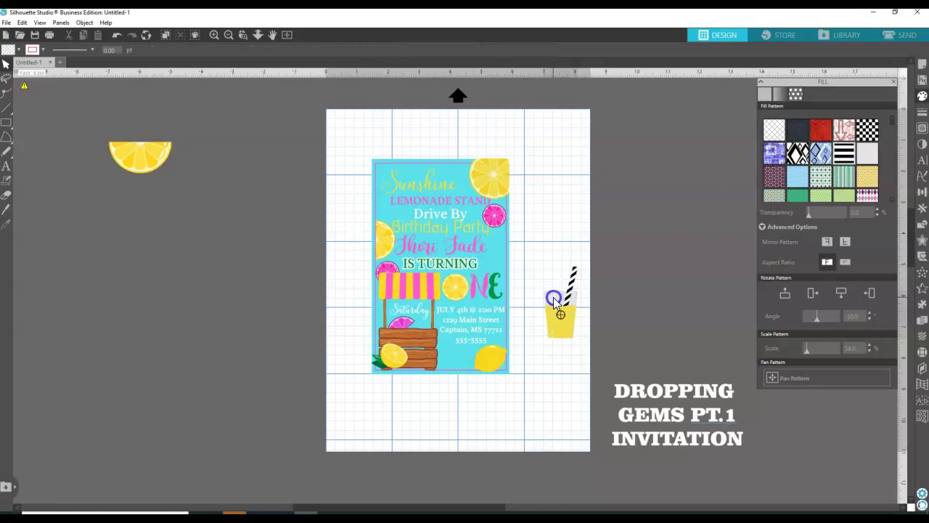
click(554, 299)
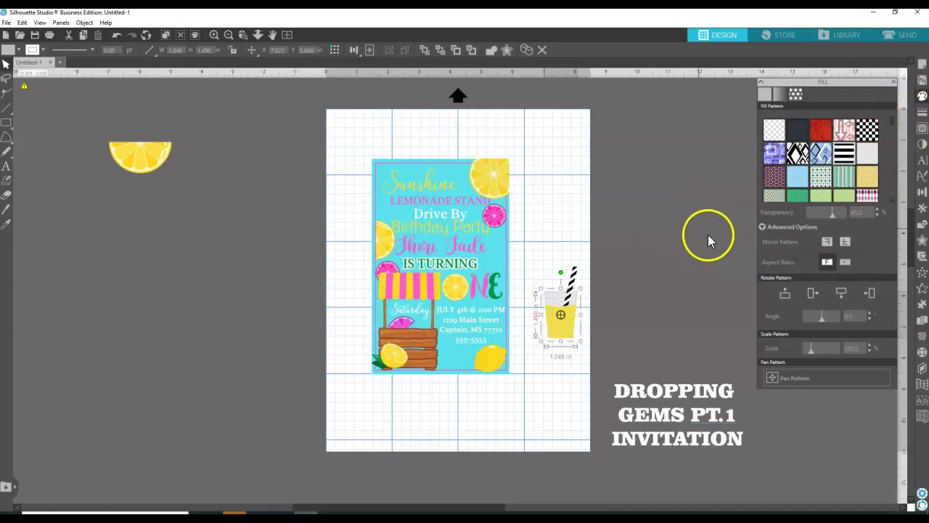
Make the glass fill less transparent and a pale light grey.
click(556, 240)
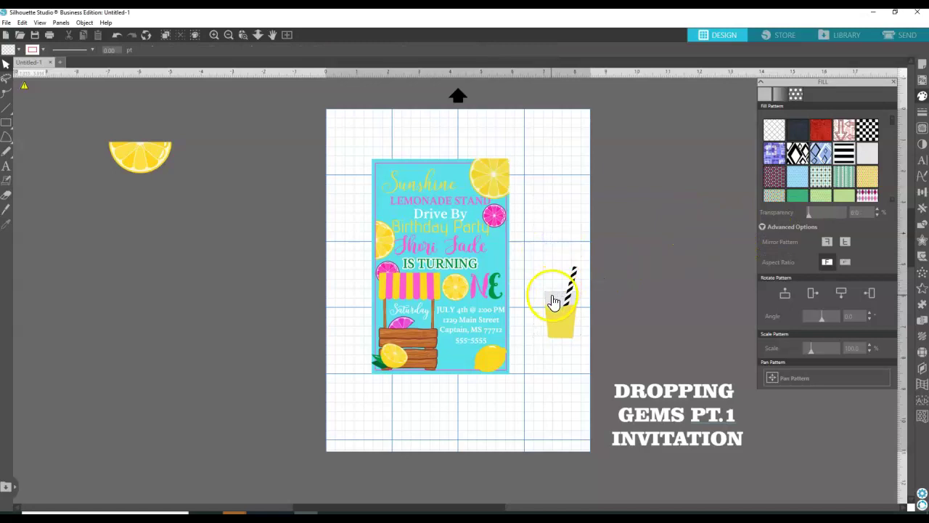
click(553, 294)
click(922, 114)
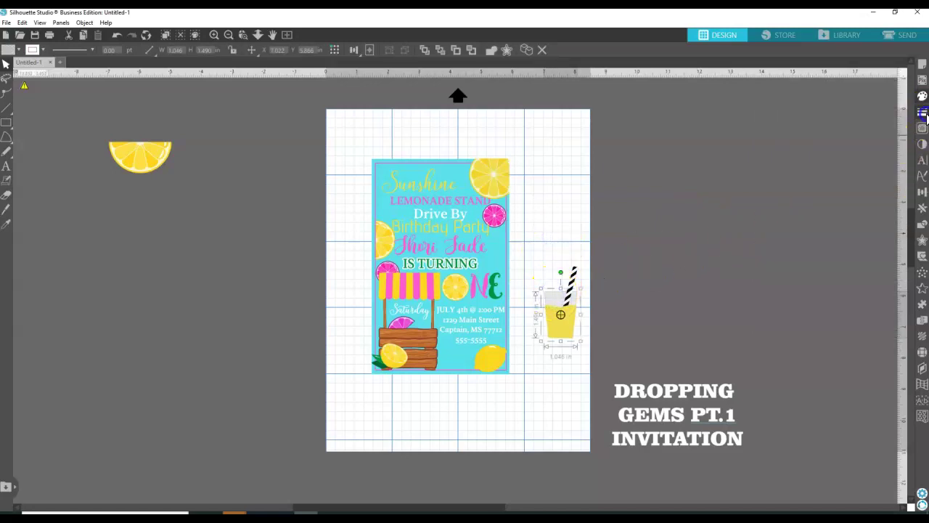
click(922, 95)
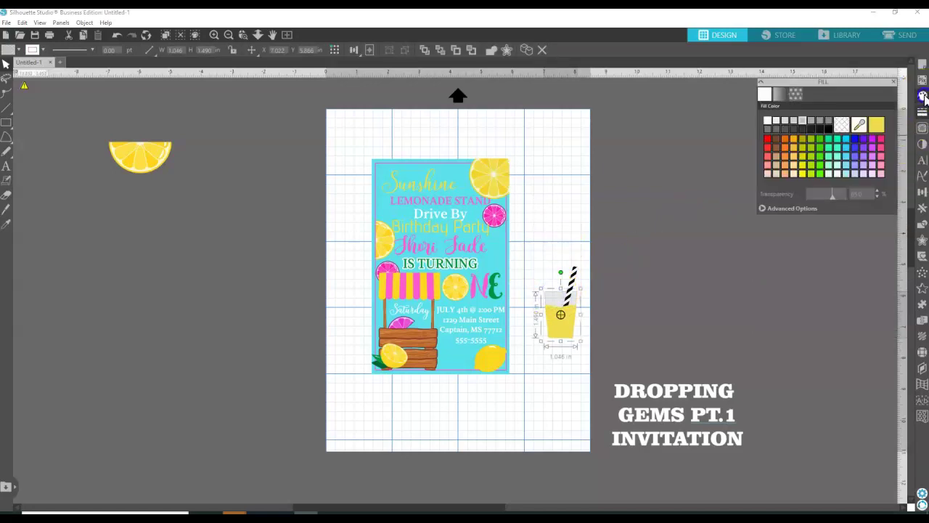
click(832, 197)
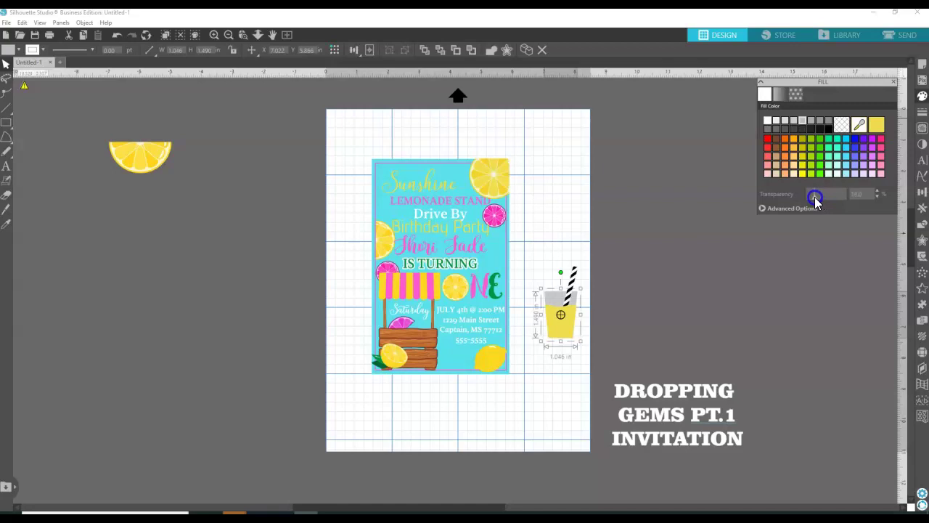
click(768, 121)
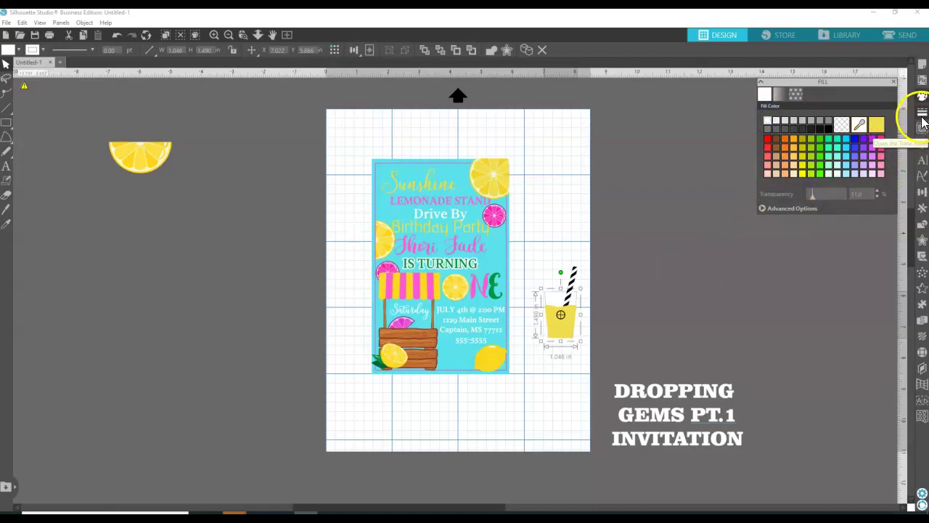
click(787, 120)
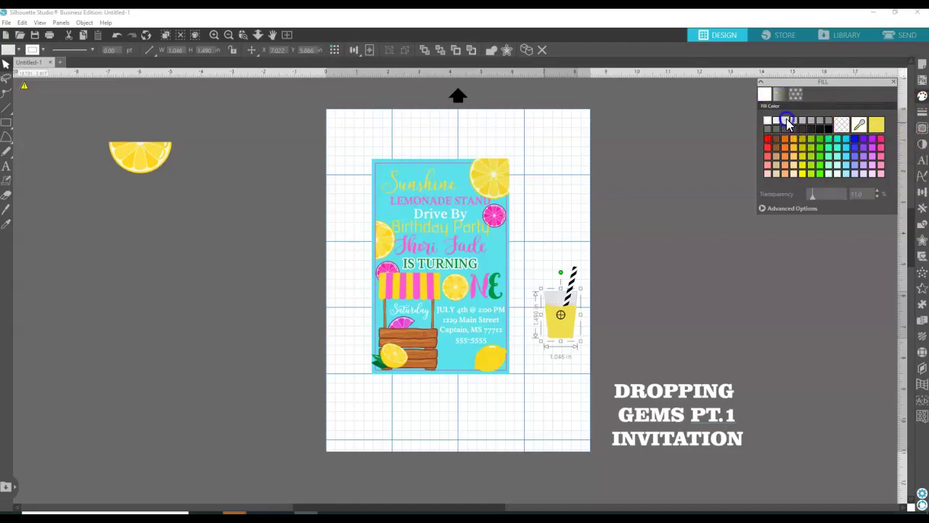
click(776, 120)
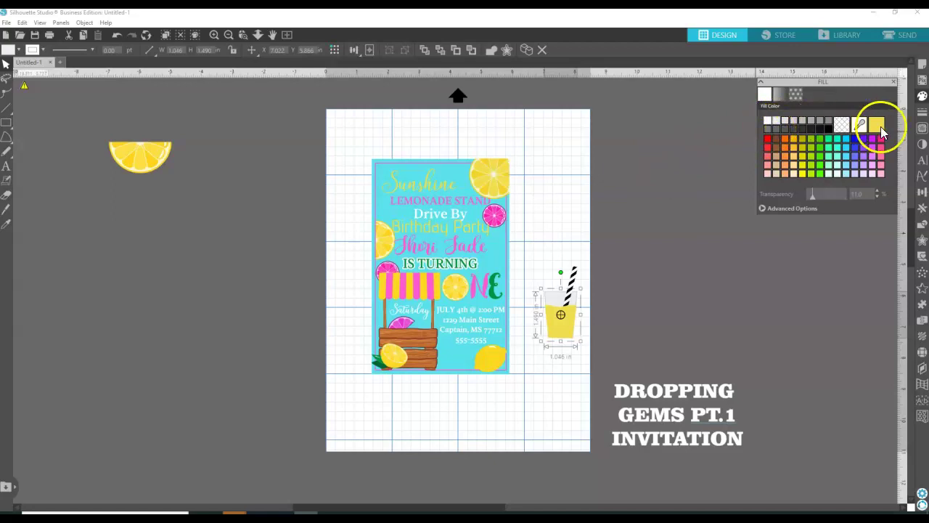
Give the glass a grey outline, then deselect it.
click(922, 113)
click(781, 95)
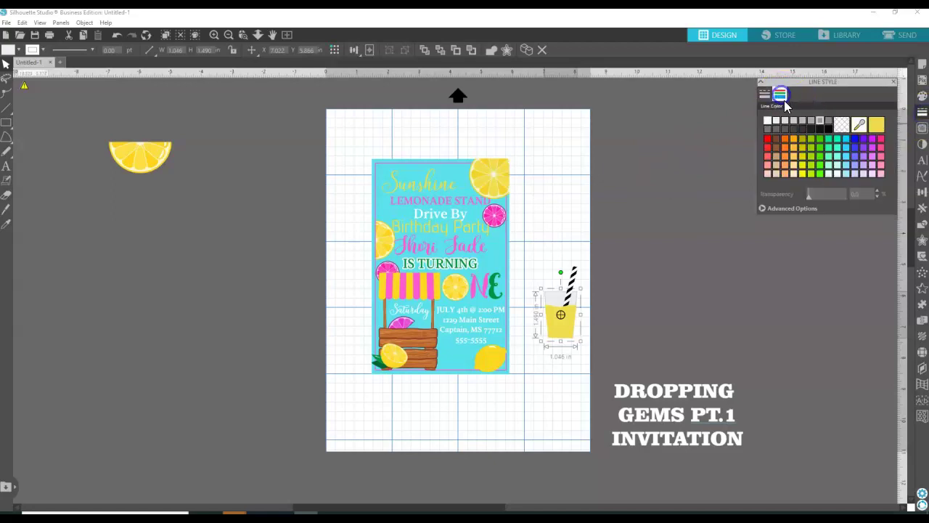
click(795, 120)
click(568, 190)
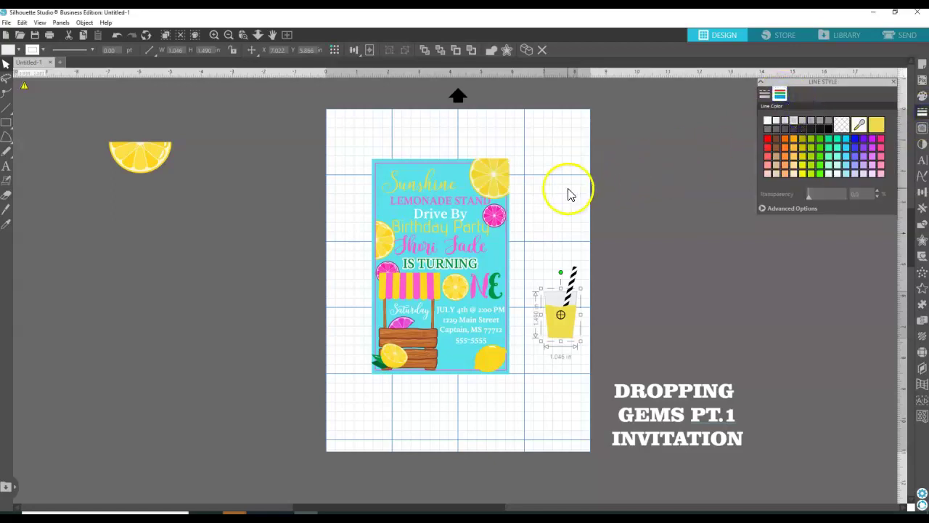
Group the lemonade glass and shrink it to about 0.411 in wide beside the invitation.
click(289, 289)
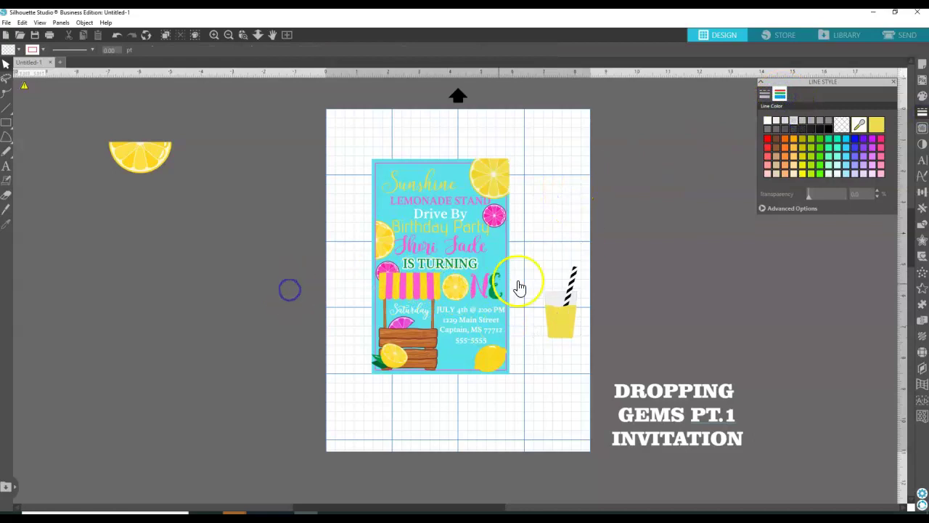
click(540, 260)
click(577, 331)
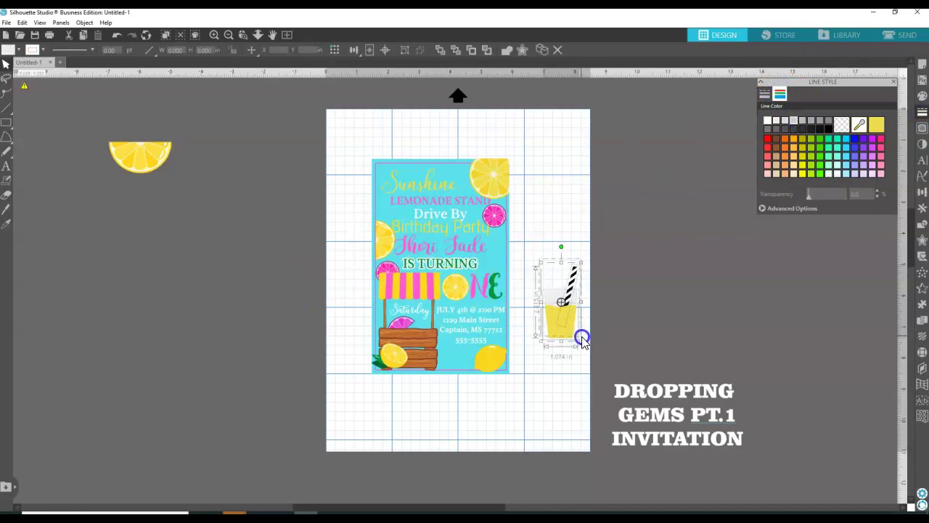
right_click(566, 333)
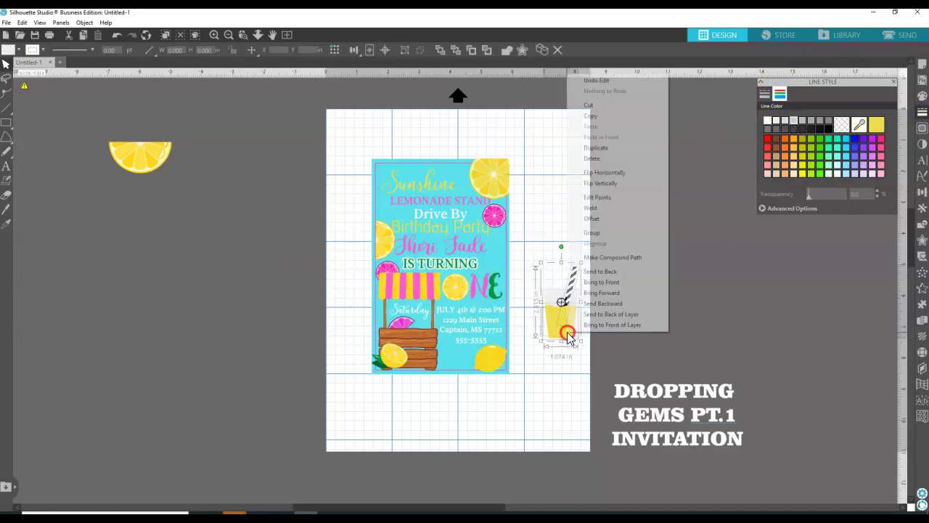
click(602, 233)
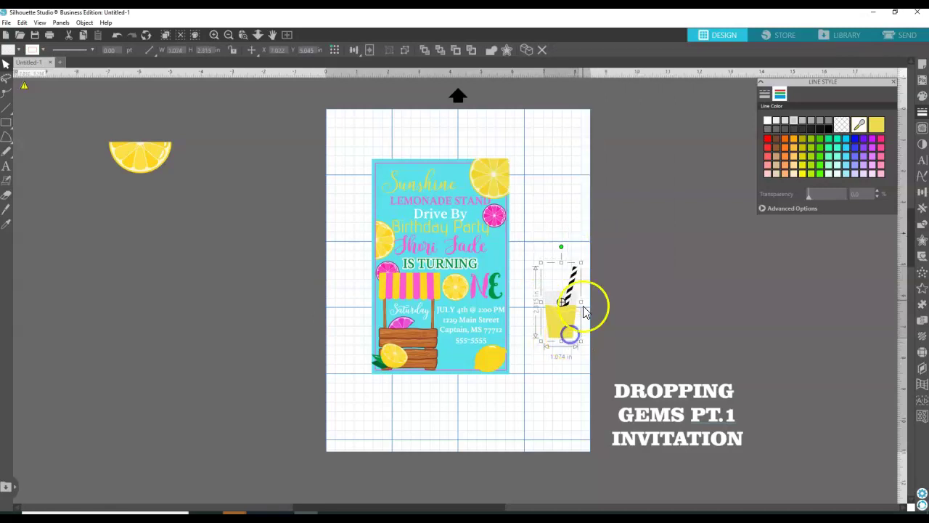
click(582, 263)
drag(583, 264, 444, 334)
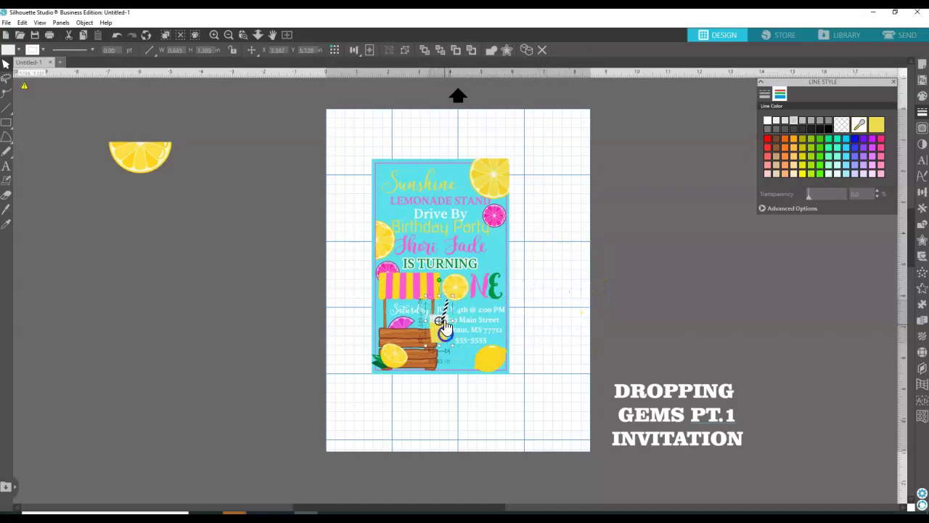
click(450, 299)
drag(450, 299, 427, 323)
click(317, 324)
Move the pink slice down, then flip the yellow lemon horizontally and shrink it to about 0.56 in.
click(400, 326)
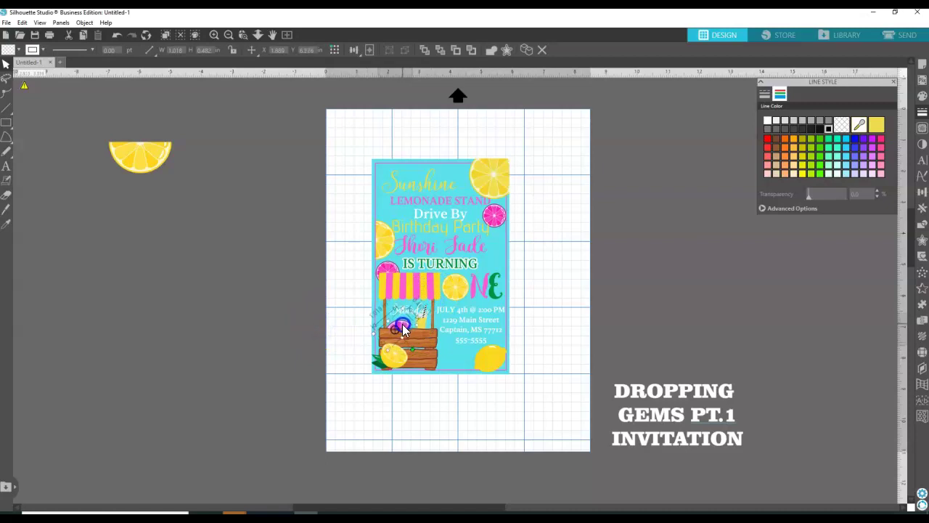
drag(402, 324, 333, 402)
click(390, 367)
right_click(392, 361)
click(326, 347)
right_click(393, 362)
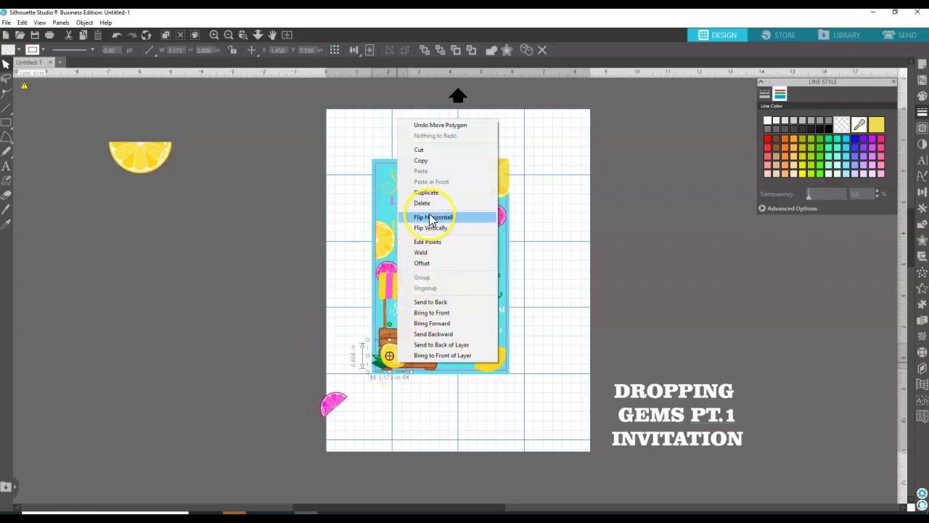
click(429, 217)
drag(425, 378, 365, 261)
Move the lemon half down and shrink the pink slice to 0.816 in wide.
click(254, 258)
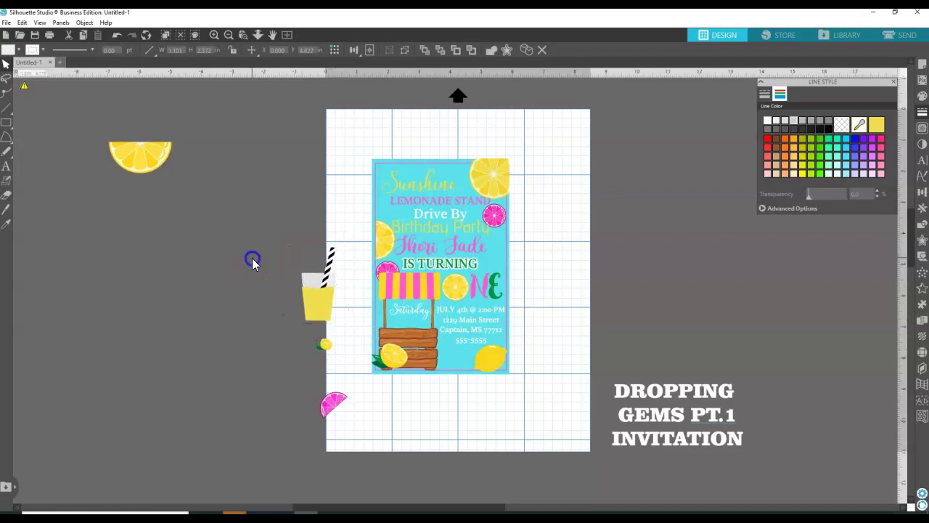
click(172, 161)
drag(171, 160, 257, 354)
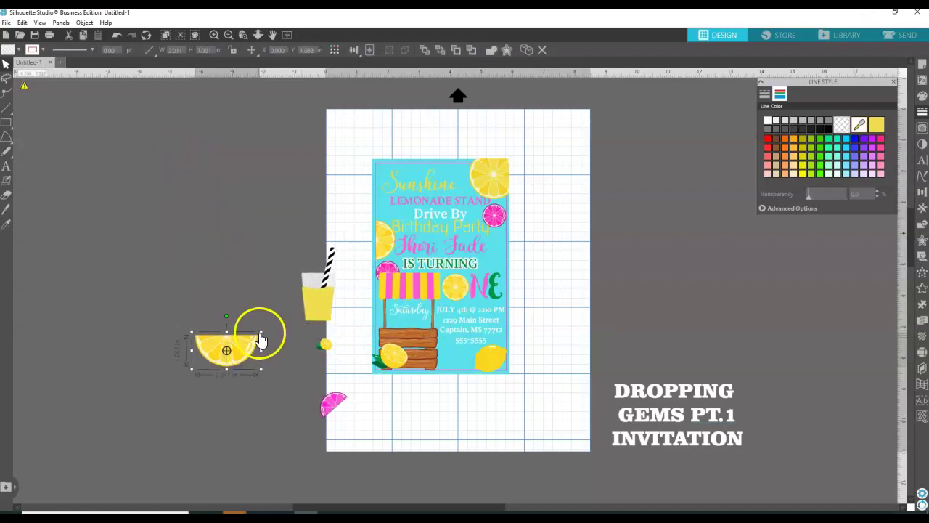
click(330, 401)
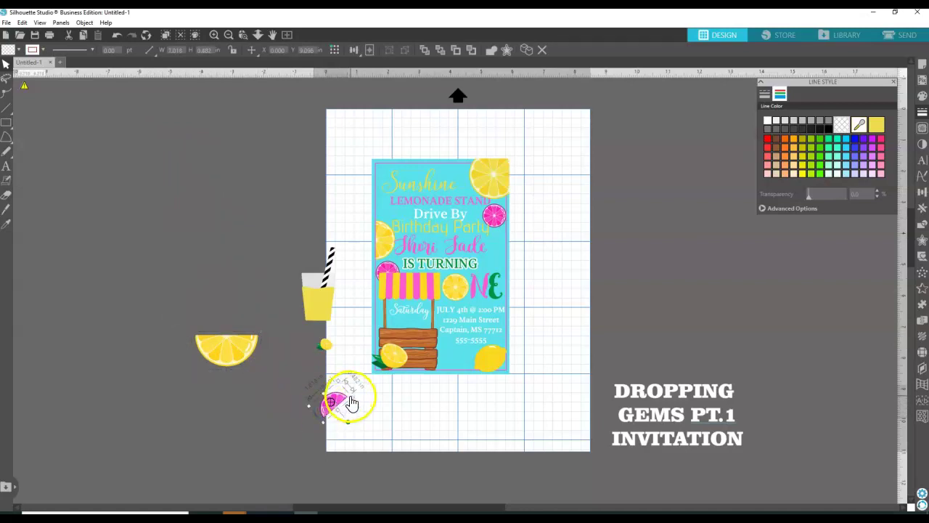
drag(351, 395, 345, 404)
Shrink the lemon half and set it just left of the cup.
click(242, 347)
drag(261, 331, 313, 276)
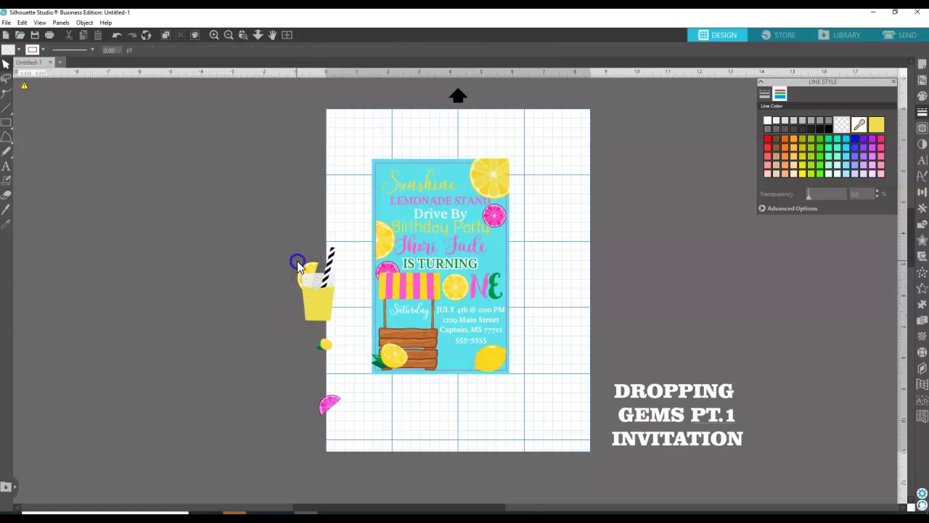
mouse_move(316, 272)
mouse_down()
mouse_move(327, 262)
mouse_move(319, 269)
mouse_up()
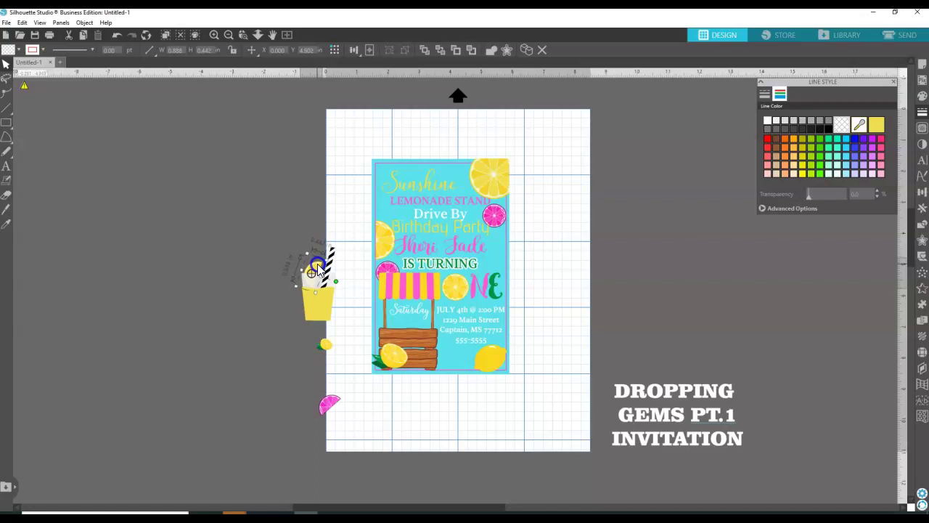
drag(318, 268, 252, 270)
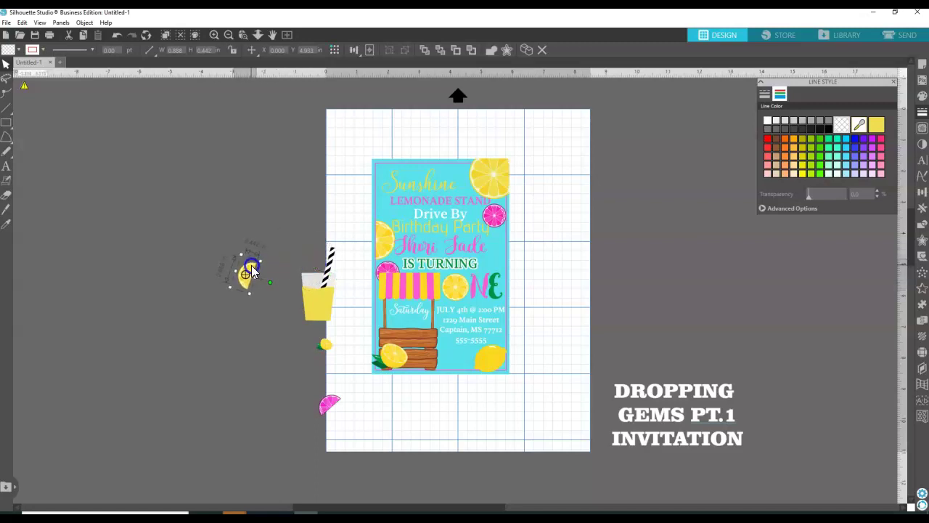
click(6, 209)
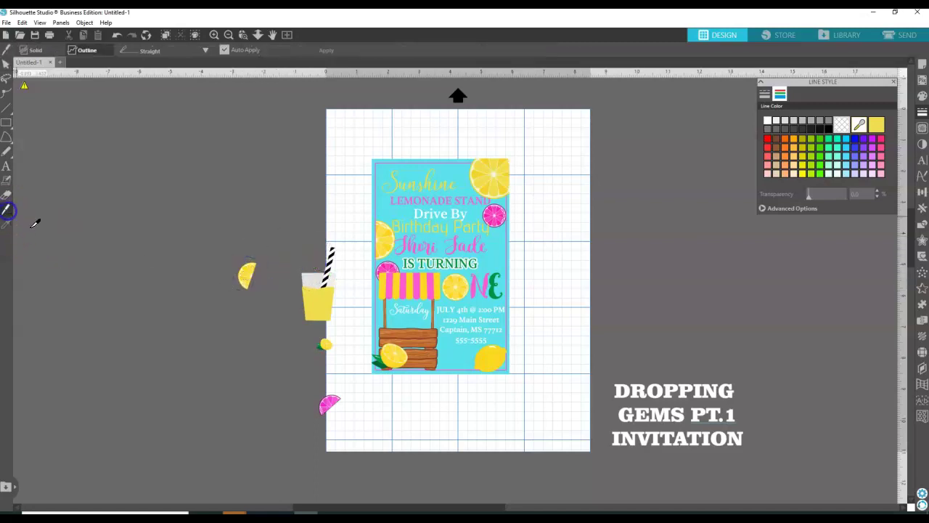
Slice the lemon wedge with the Knife and place the cut piece on the cup rim.
click(237, 276)
drag(252, 275, 263, 278)
click(7, 64)
drag(248, 276, 311, 274)
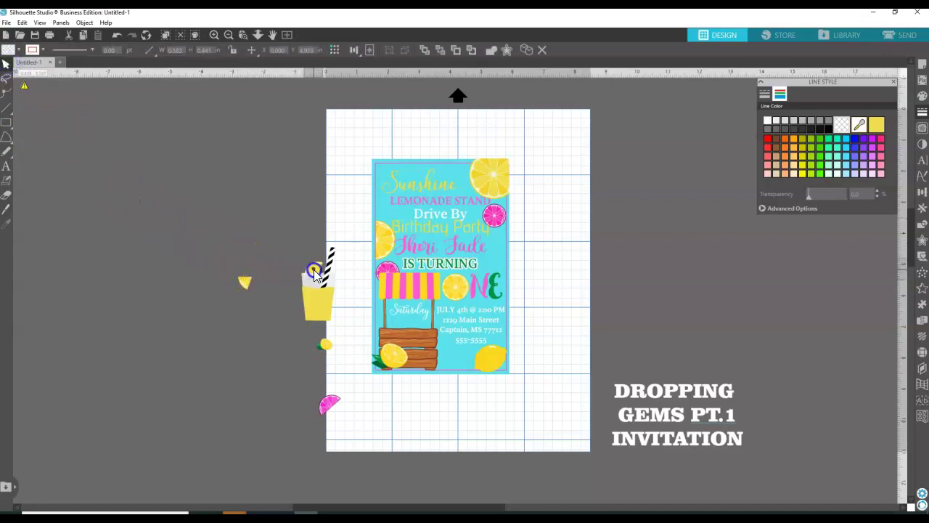
drag(314, 268, 313, 267)
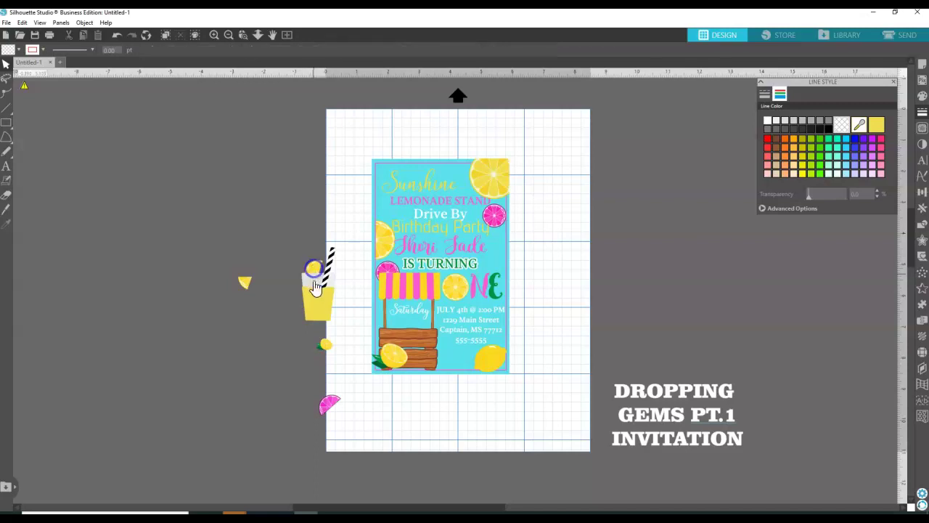
Move the cup body up to meet its rim and ungroup the cup graphic.
click(323, 327)
mouse_move(322, 319)
mouse_down()
mouse_move(311, 289)
mouse_move(314, 305)
mouse_up()
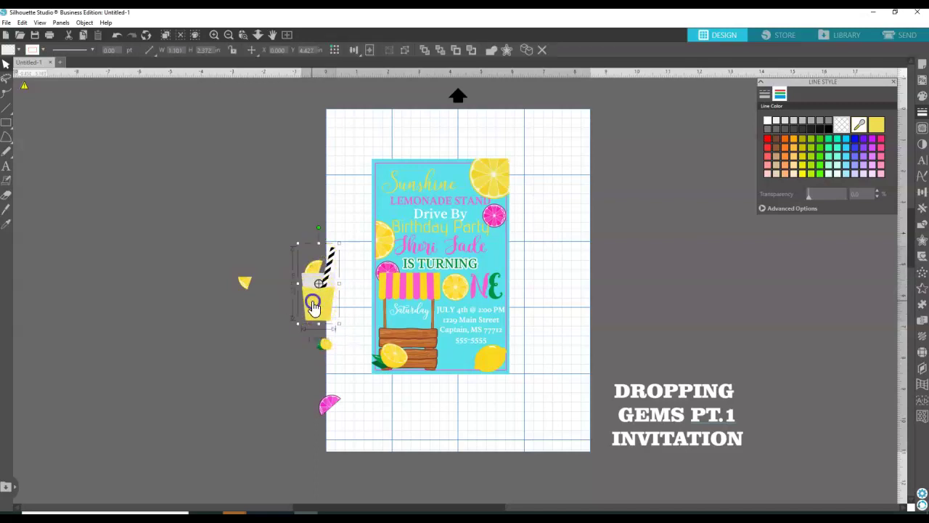
click(239, 315)
click(329, 308)
right_click(318, 305)
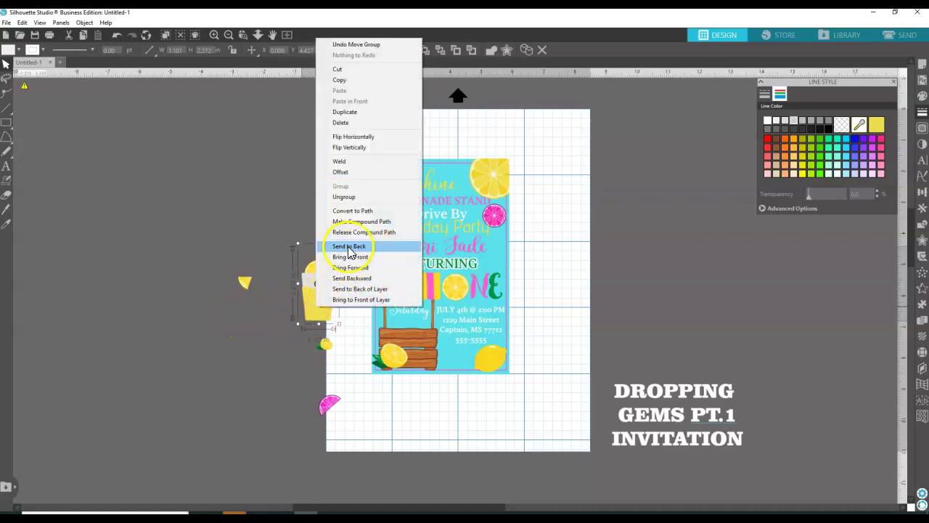
click(344, 197)
click(247, 305)
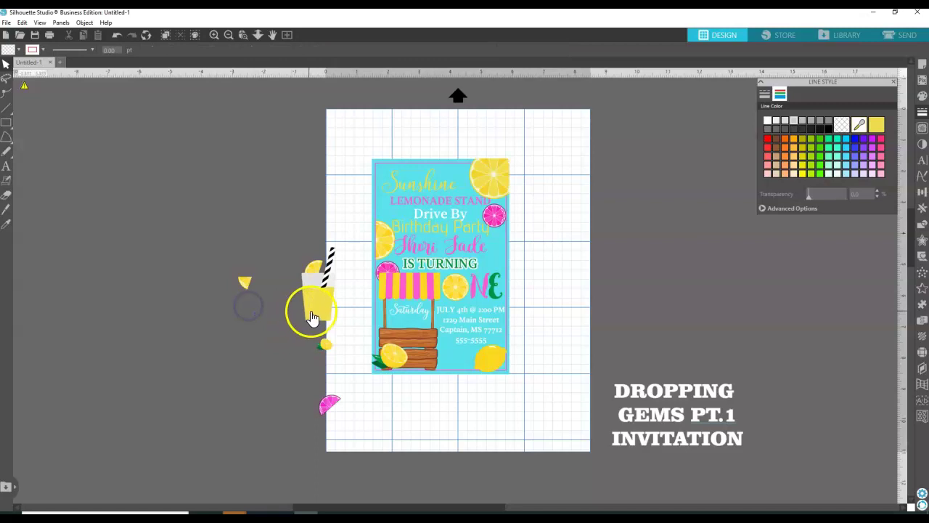
click(308, 299)
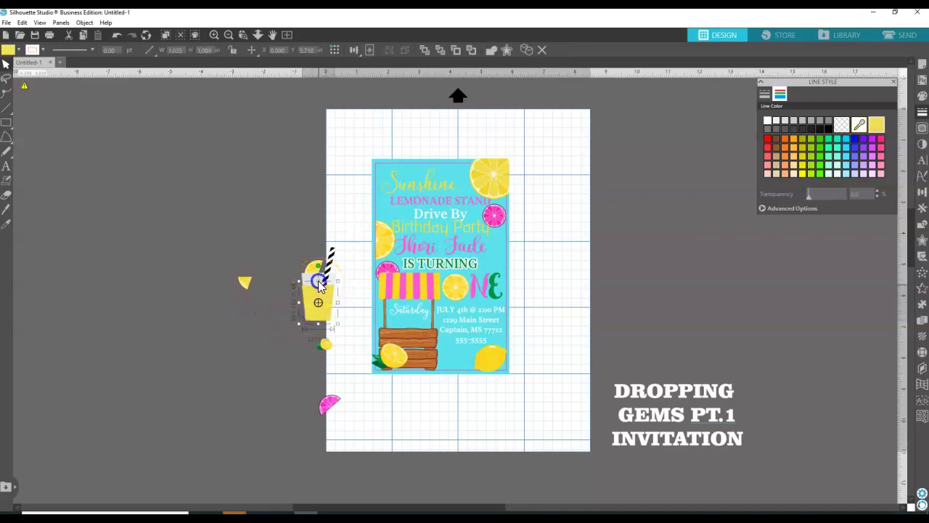
click(298, 300)
Tilt the small lemon slice and move it up onto the cup's rim.
click(316, 270)
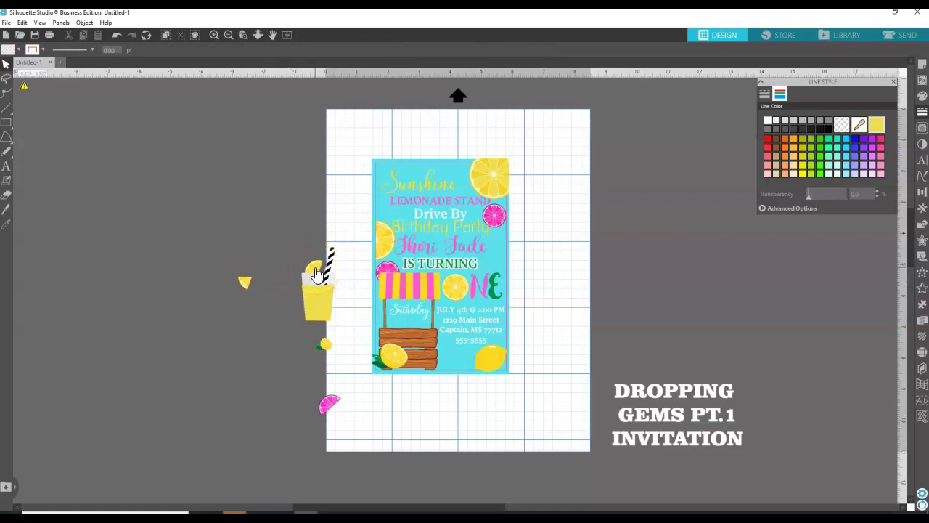
click(316, 270)
drag(339, 278, 312, 272)
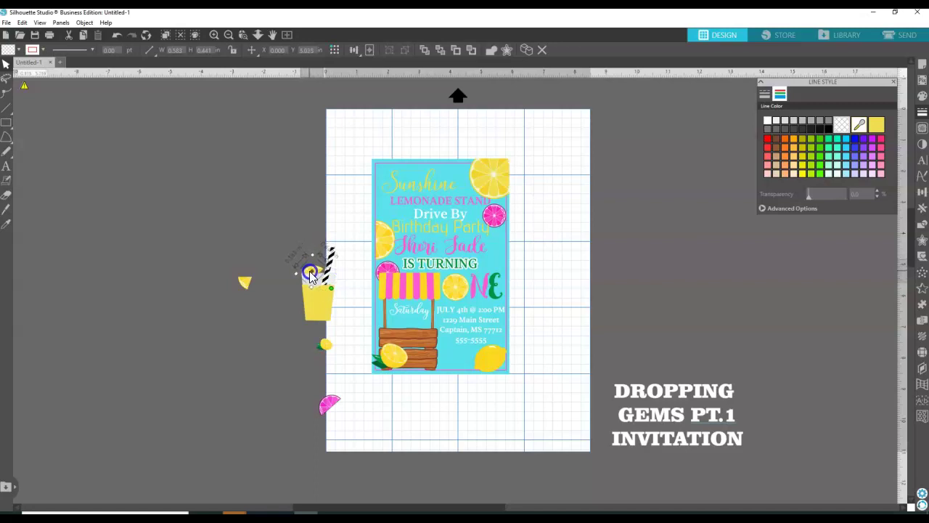
click(282, 294)
click(311, 269)
mouse_move(320, 273)
mouse_down()
mouse_move(332, 288)
mouse_move(315, 271)
mouse_move(322, 278)
mouse_up()
click(273, 260)
mouse_move(316, 280)
mouse_down()
mouse_move(306, 257)
mouse_move(290, 263)
mouse_move(297, 249)
mouse_move(314, 253)
mouse_up()
click(6, 208)
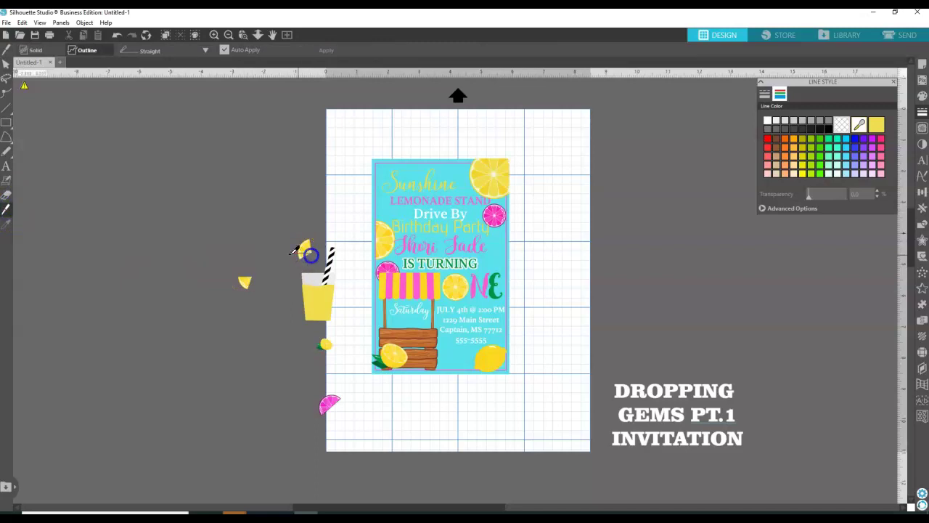
Marquee-select the cup pieces and group them back together.
click(5, 66)
click(238, 281)
click(307, 249)
drag(307, 254, 310, 274)
click(291, 258)
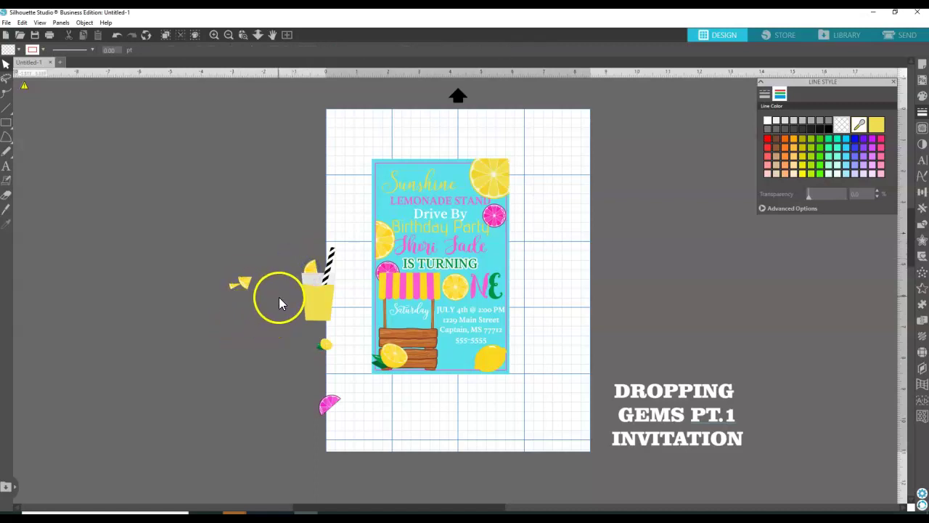
drag(292, 248, 333, 317)
right_click(327, 315)
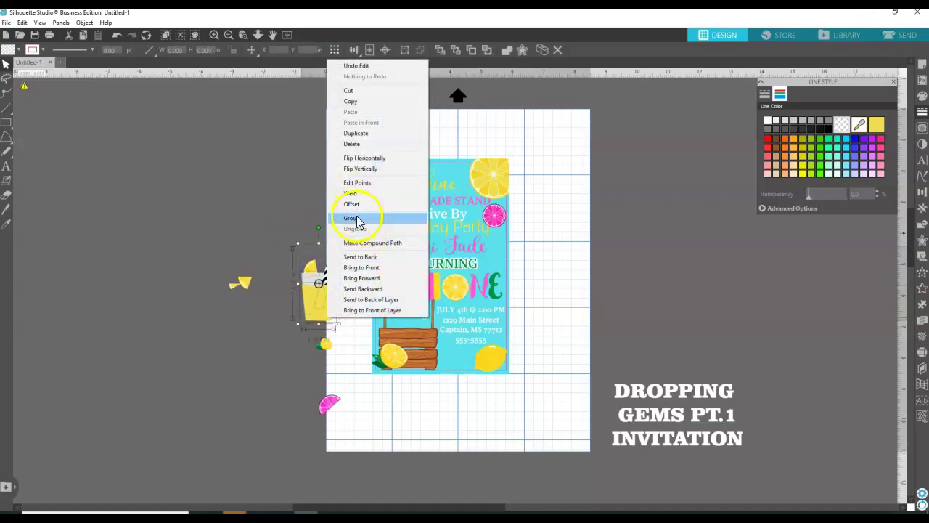
click(351, 218)
Shrink the cup, set it on the stand's counter, and undo the accidental invitation change.
drag(340, 244, 323, 278)
drag(313, 321, 393, 333)
drag(404, 297, 424, 330)
click(317, 326)
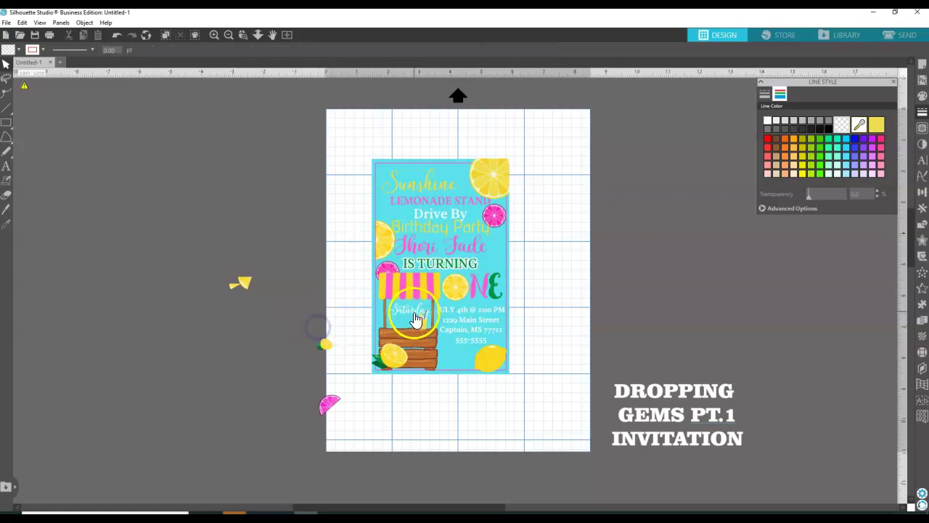
click(419, 317)
click(290, 327)
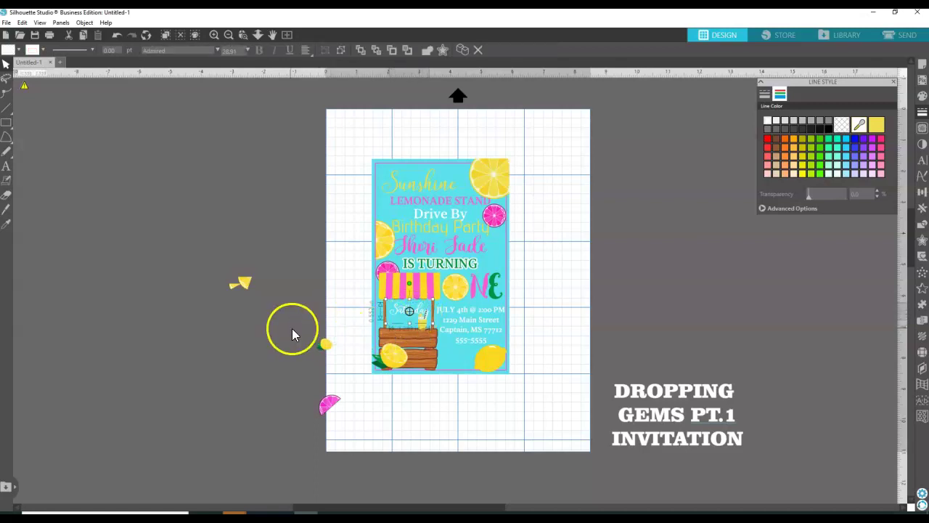
click(399, 314)
click(429, 319)
click(479, 350)
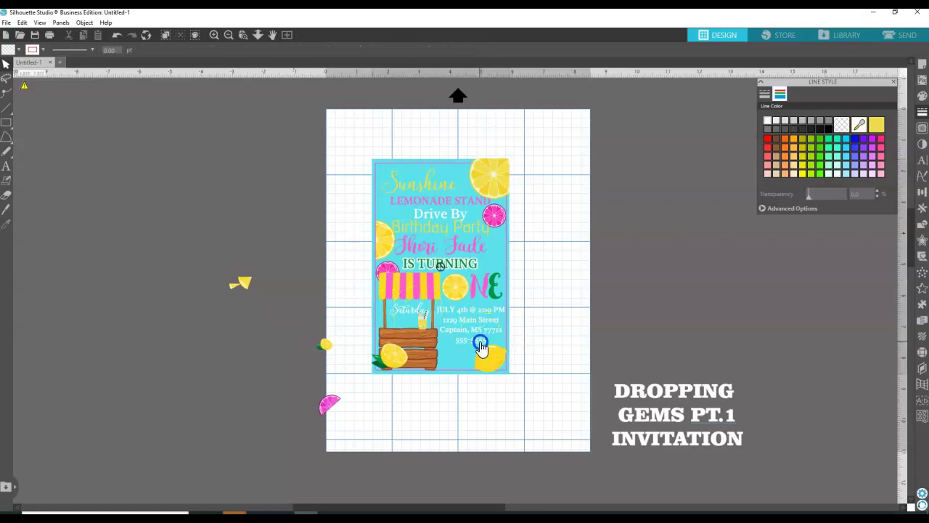
click(117, 35)
click(535, 327)
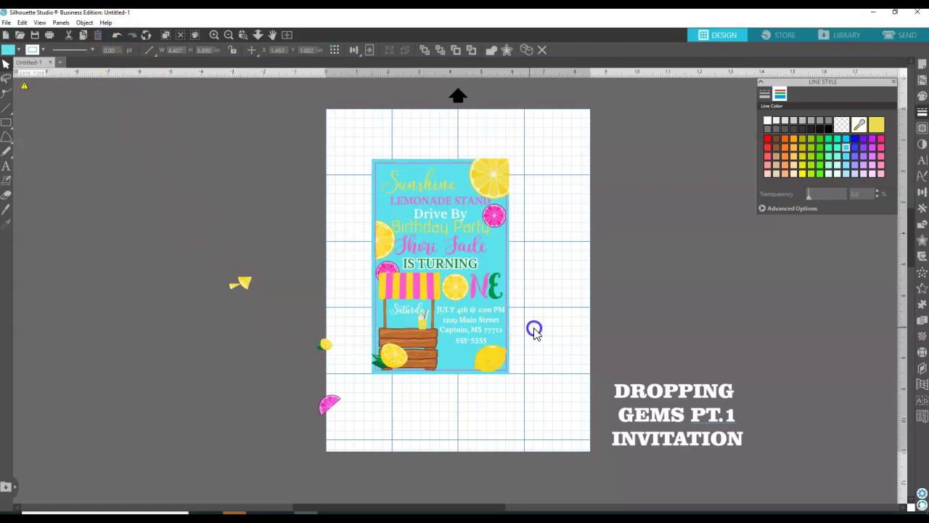
Nudge the address and date lines down and move Saturday right above the date line.
click(474, 336)
click(490, 335)
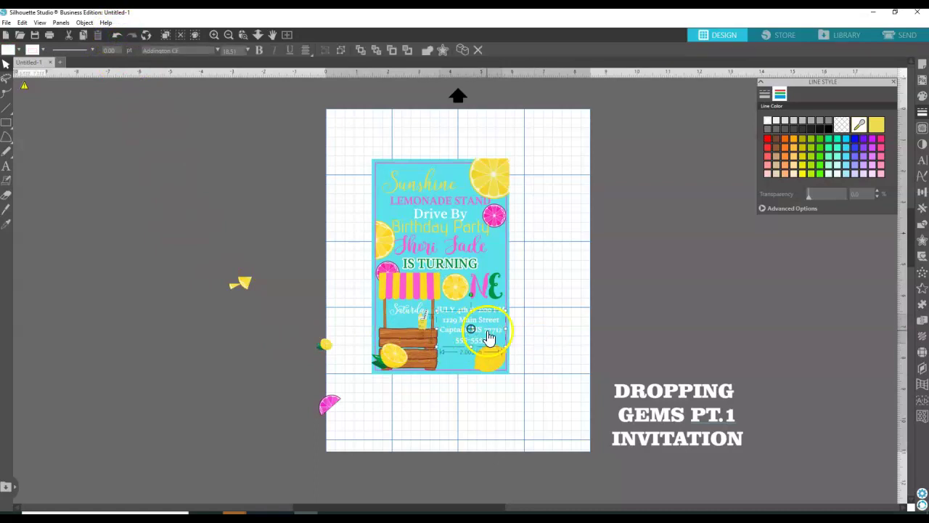
drag(490, 334, 492, 344)
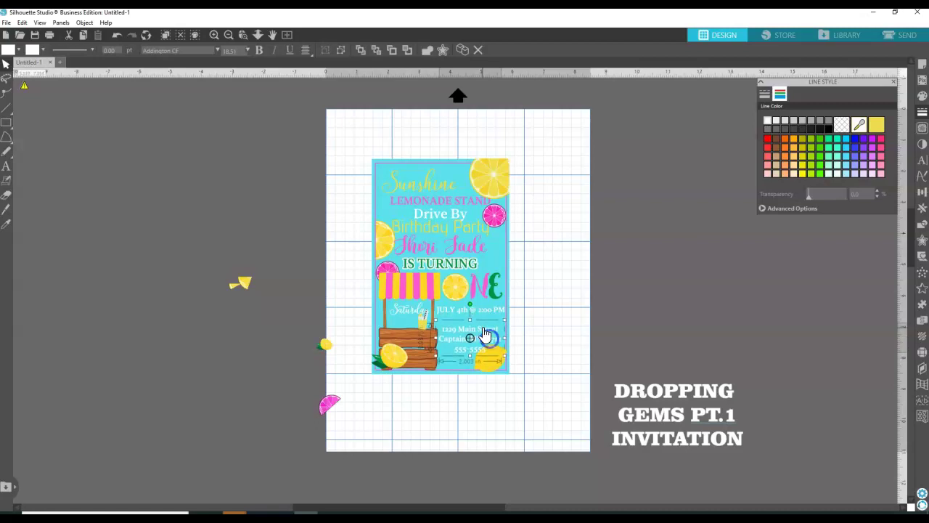
click(488, 315)
drag(488, 314, 477, 330)
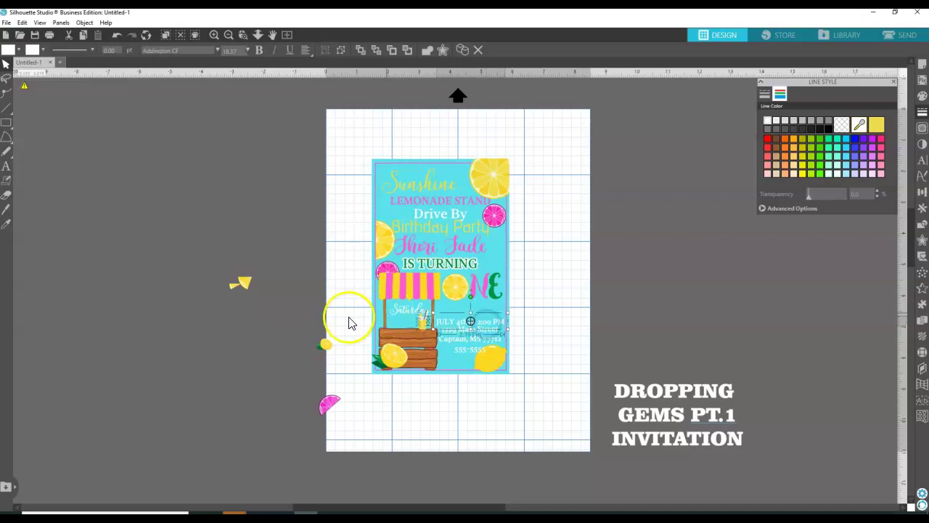
click(285, 301)
drag(420, 317, 479, 312)
Undo the stray lemon slice move and resize and reposition the cup on the stand.
click(531, 312)
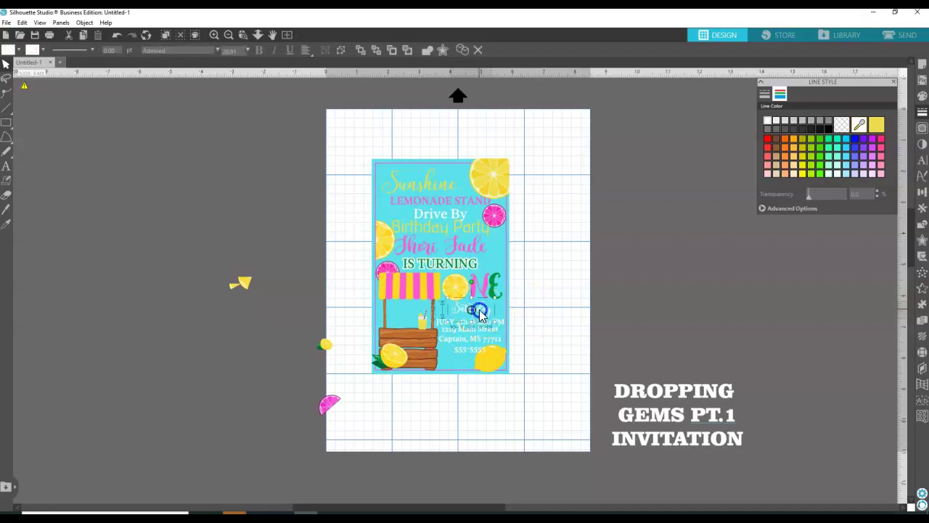
click(527, 303)
drag(386, 356, 416, 332)
click(412, 326)
key(ctrl+z)
click(417, 323)
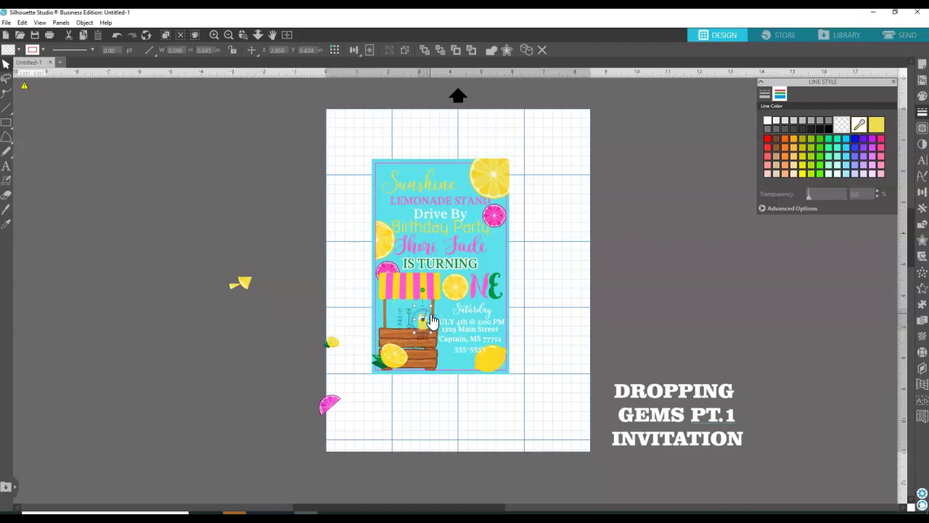
drag(431, 310, 426, 325)
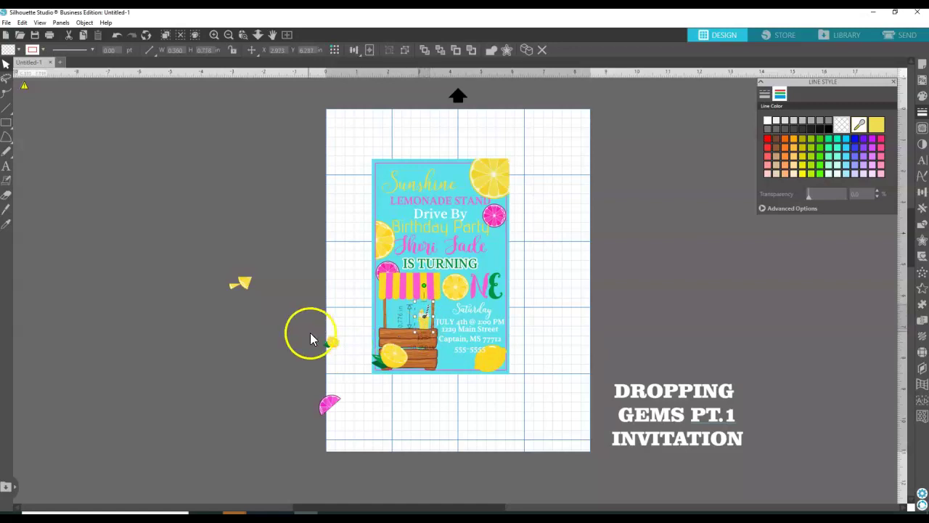
Move the small lemon beside the cup and a lemon slice to the card's top-left corner.
drag(332, 342, 417, 327)
click(341, 332)
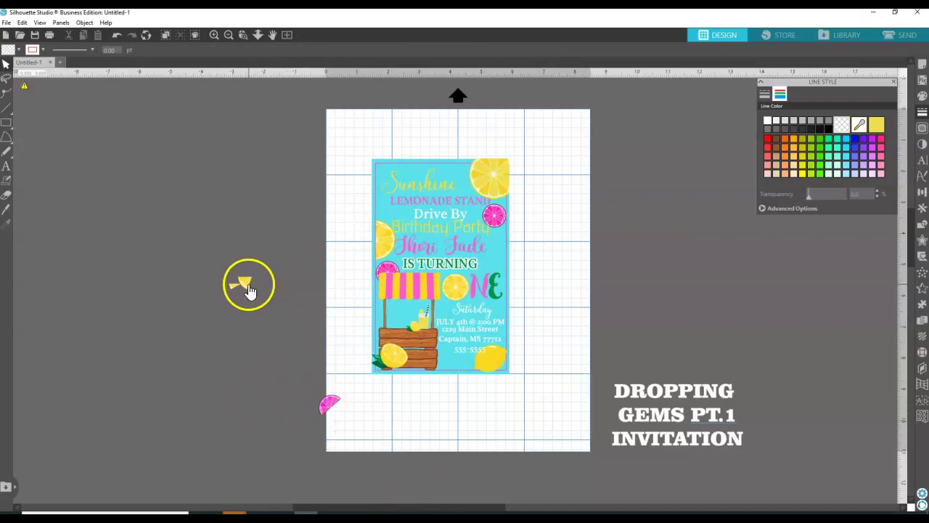
drag(249, 287, 366, 323)
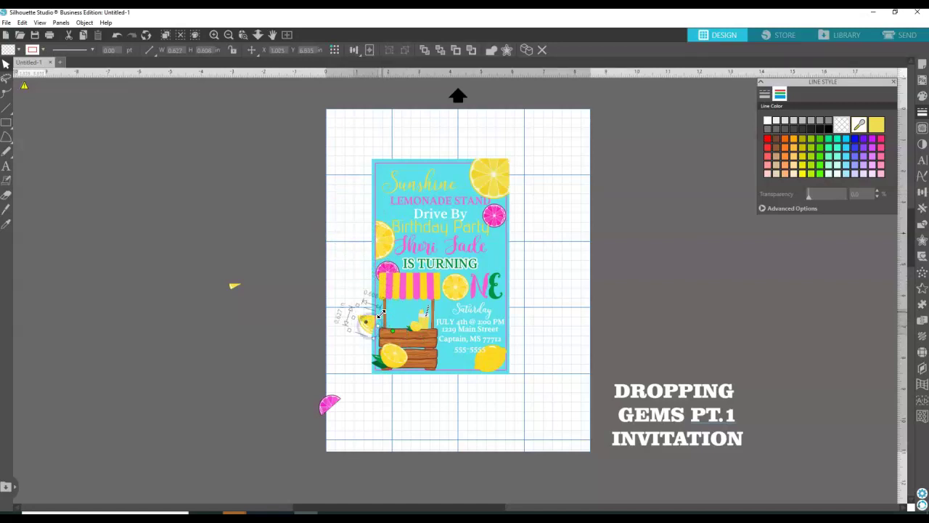
click(307, 297)
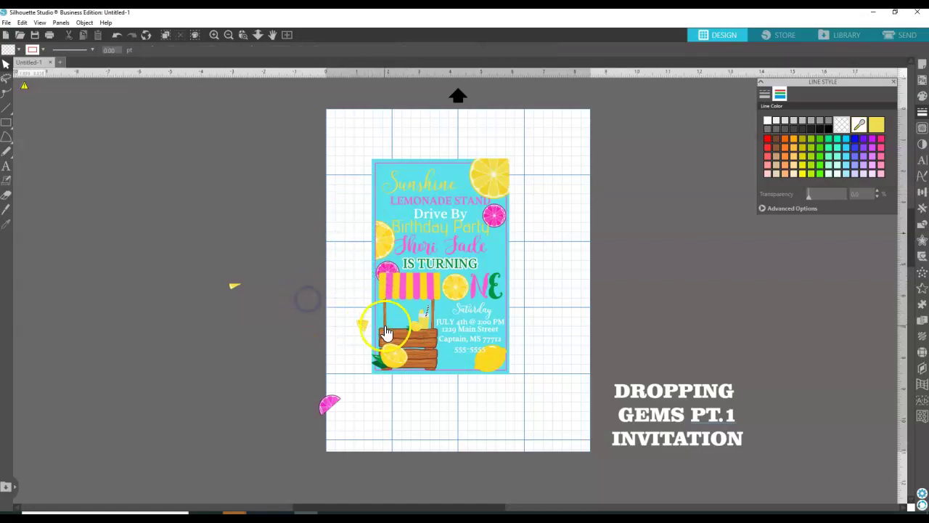
drag(363, 323, 386, 175)
click(286, 194)
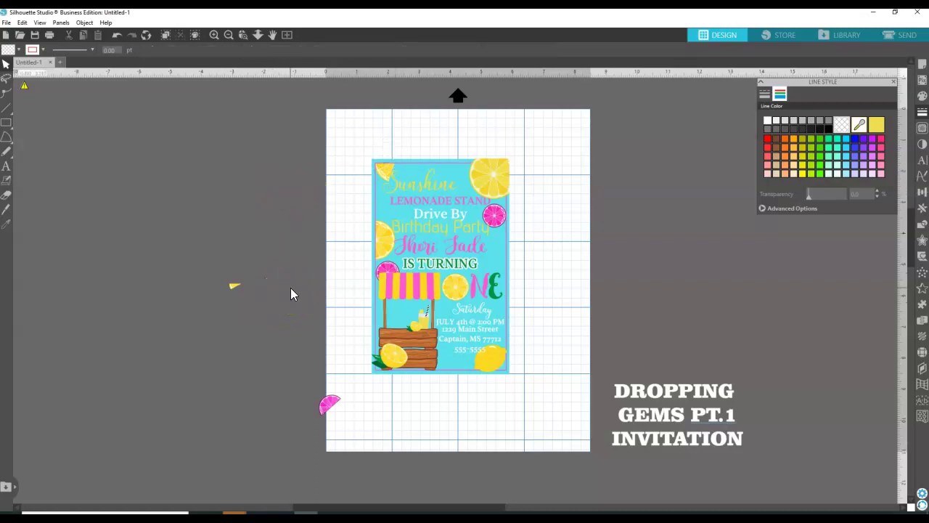
Delete the leftover lemon piece and pink slice, and reposition the lemon at the stand's lower left.
click(232, 283)
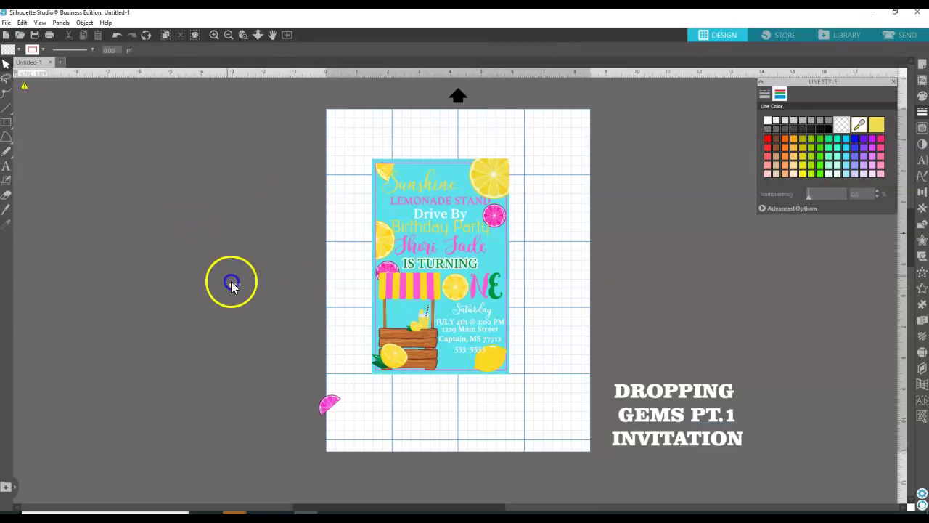
key(Delete)
click(284, 356)
click(330, 408)
key(Delete)
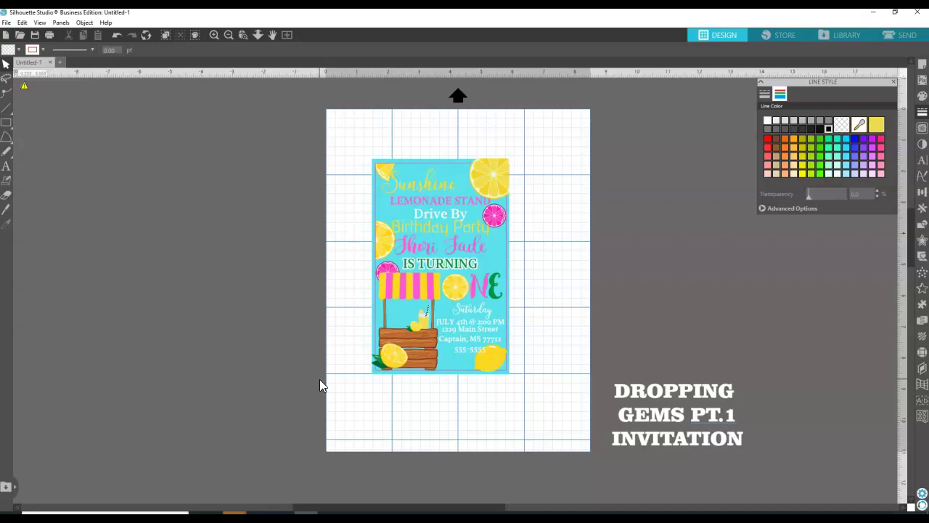
drag(412, 361, 391, 373)
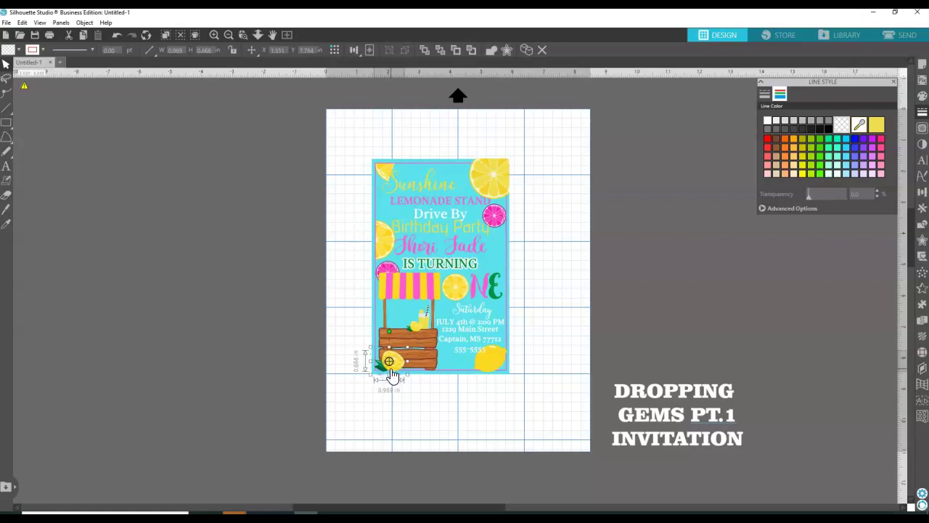